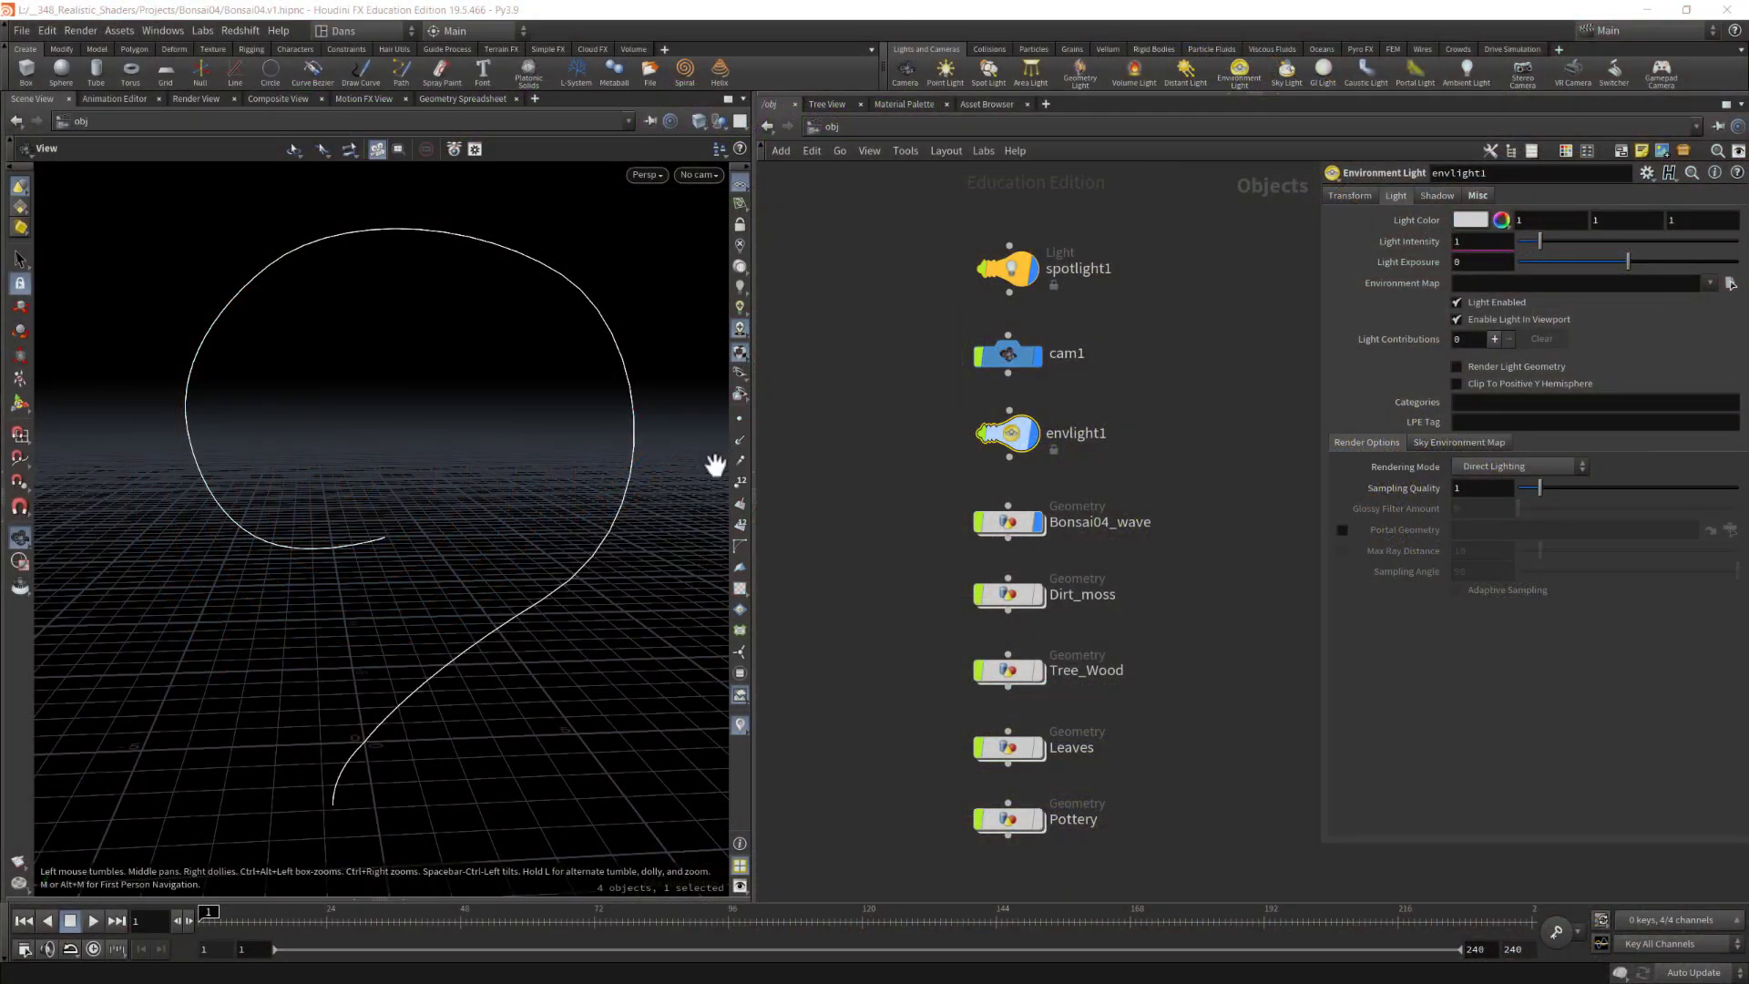
# Step: Open the Bonsai04_wave geometry network and display the tree_trunk_generator1 node's output with its parameters
pyautogui.moveTo(512, 478); pyautogui.dragTo(674, 497)
pyautogui.moveTo(1009, 529)
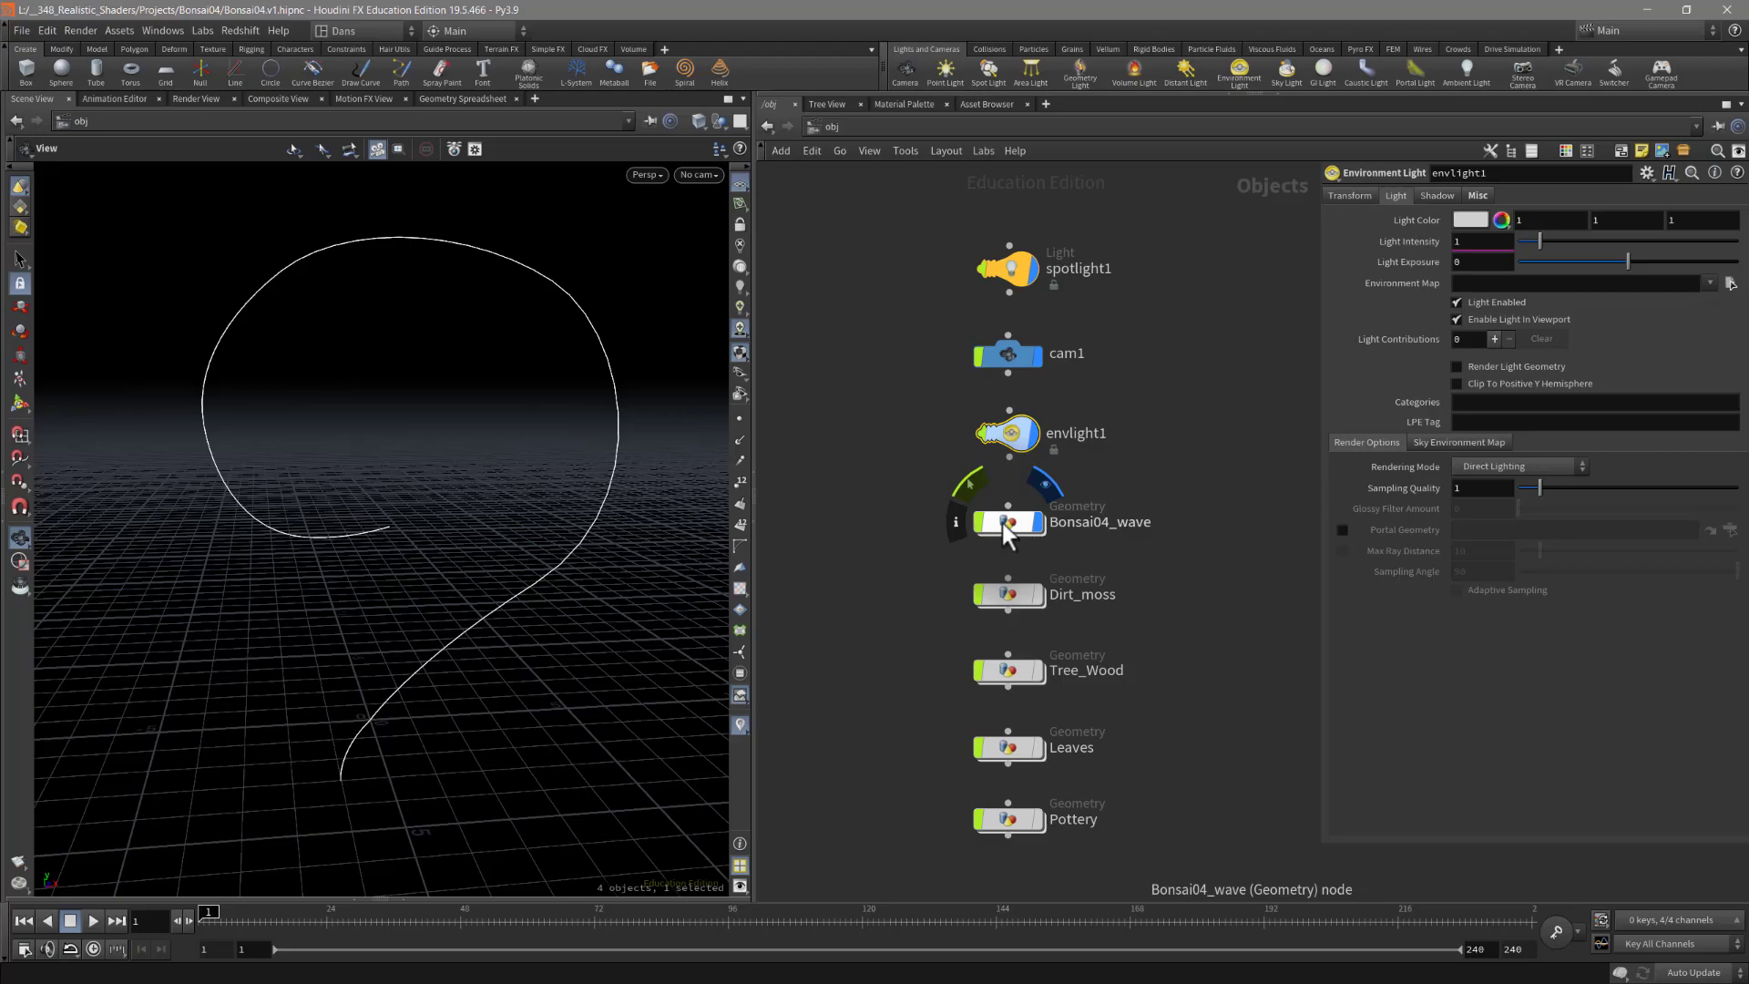
pyautogui.doubleClick(1003, 524)
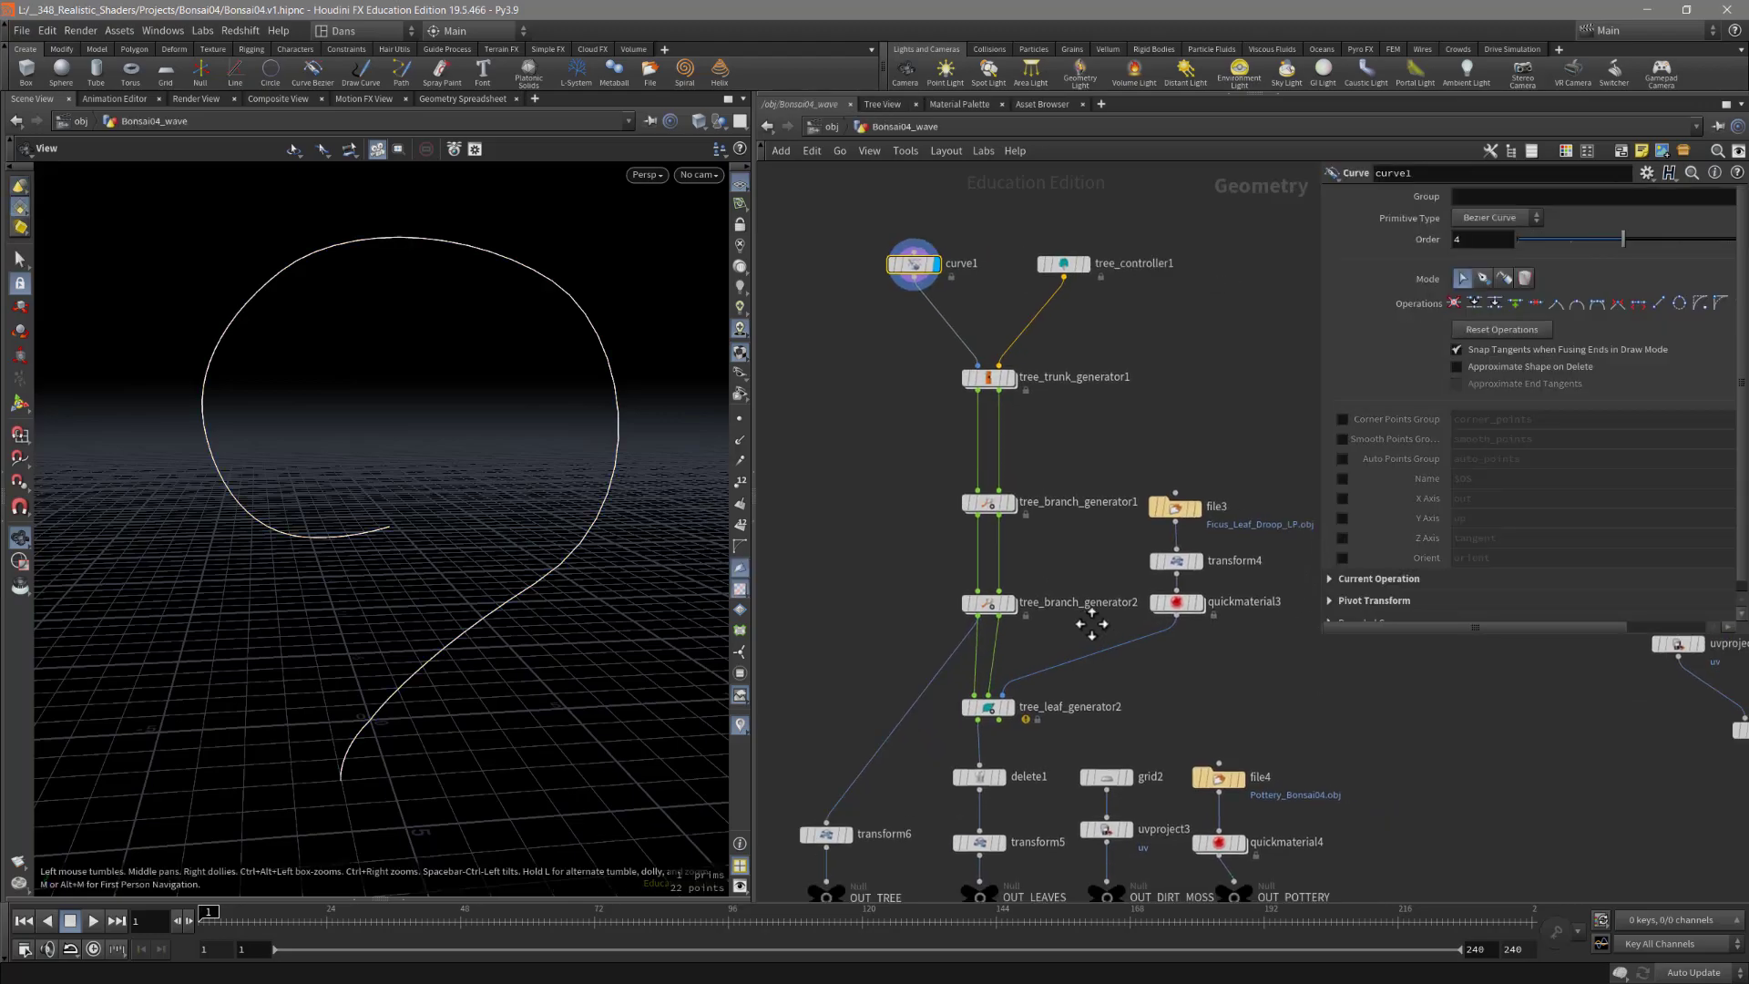
pyautogui.scroll(-2, 1091, 624)
pyautogui.moveTo(1091, 624); pyautogui.dragTo(977, 547, button='middle')
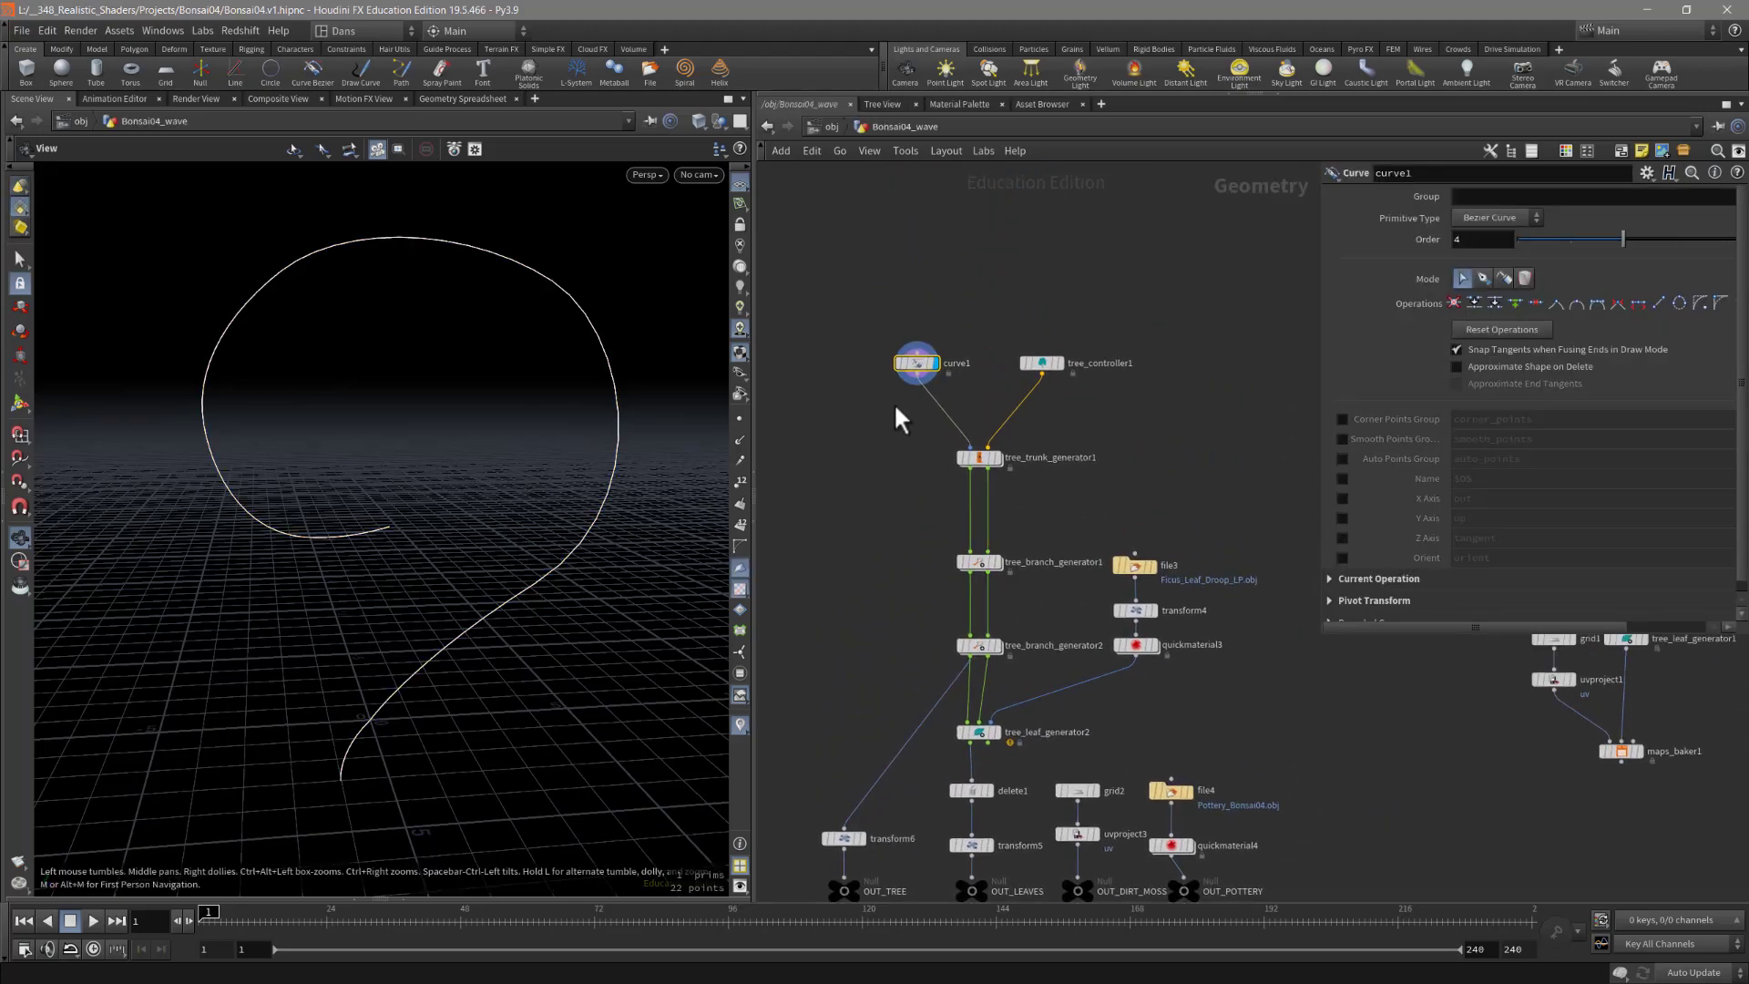
pyautogui.moveTo(1054, 374)
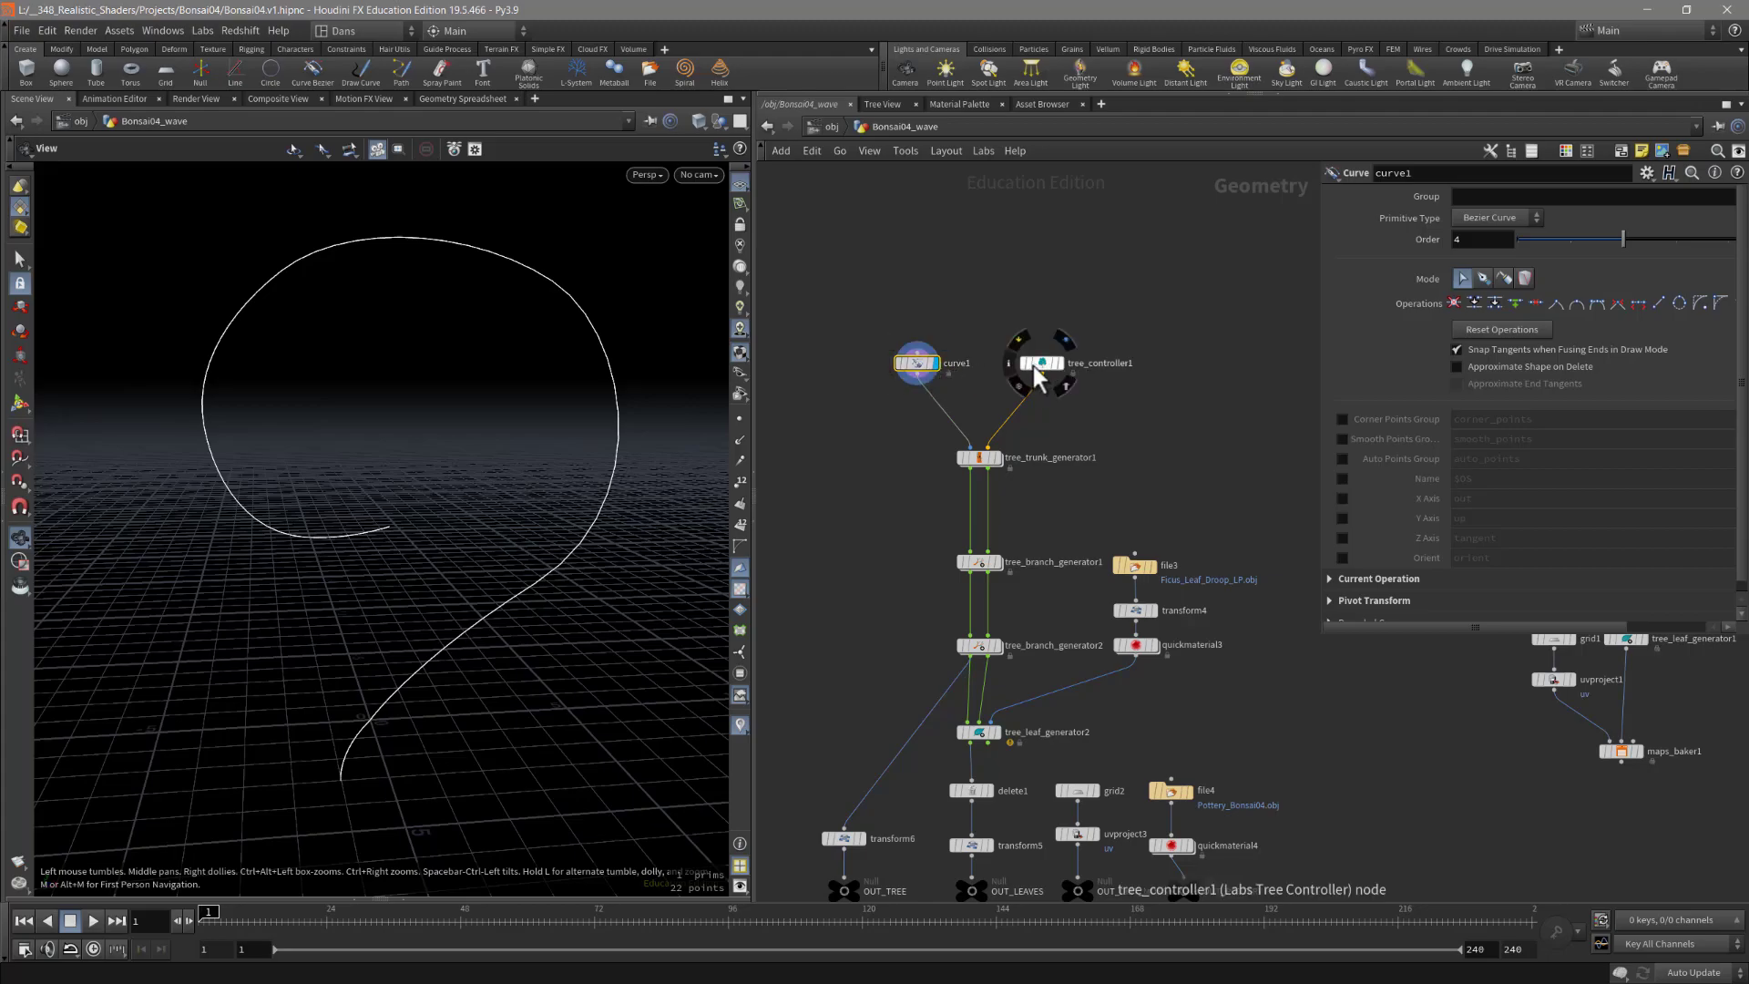
pyautogui.click(979, 457)
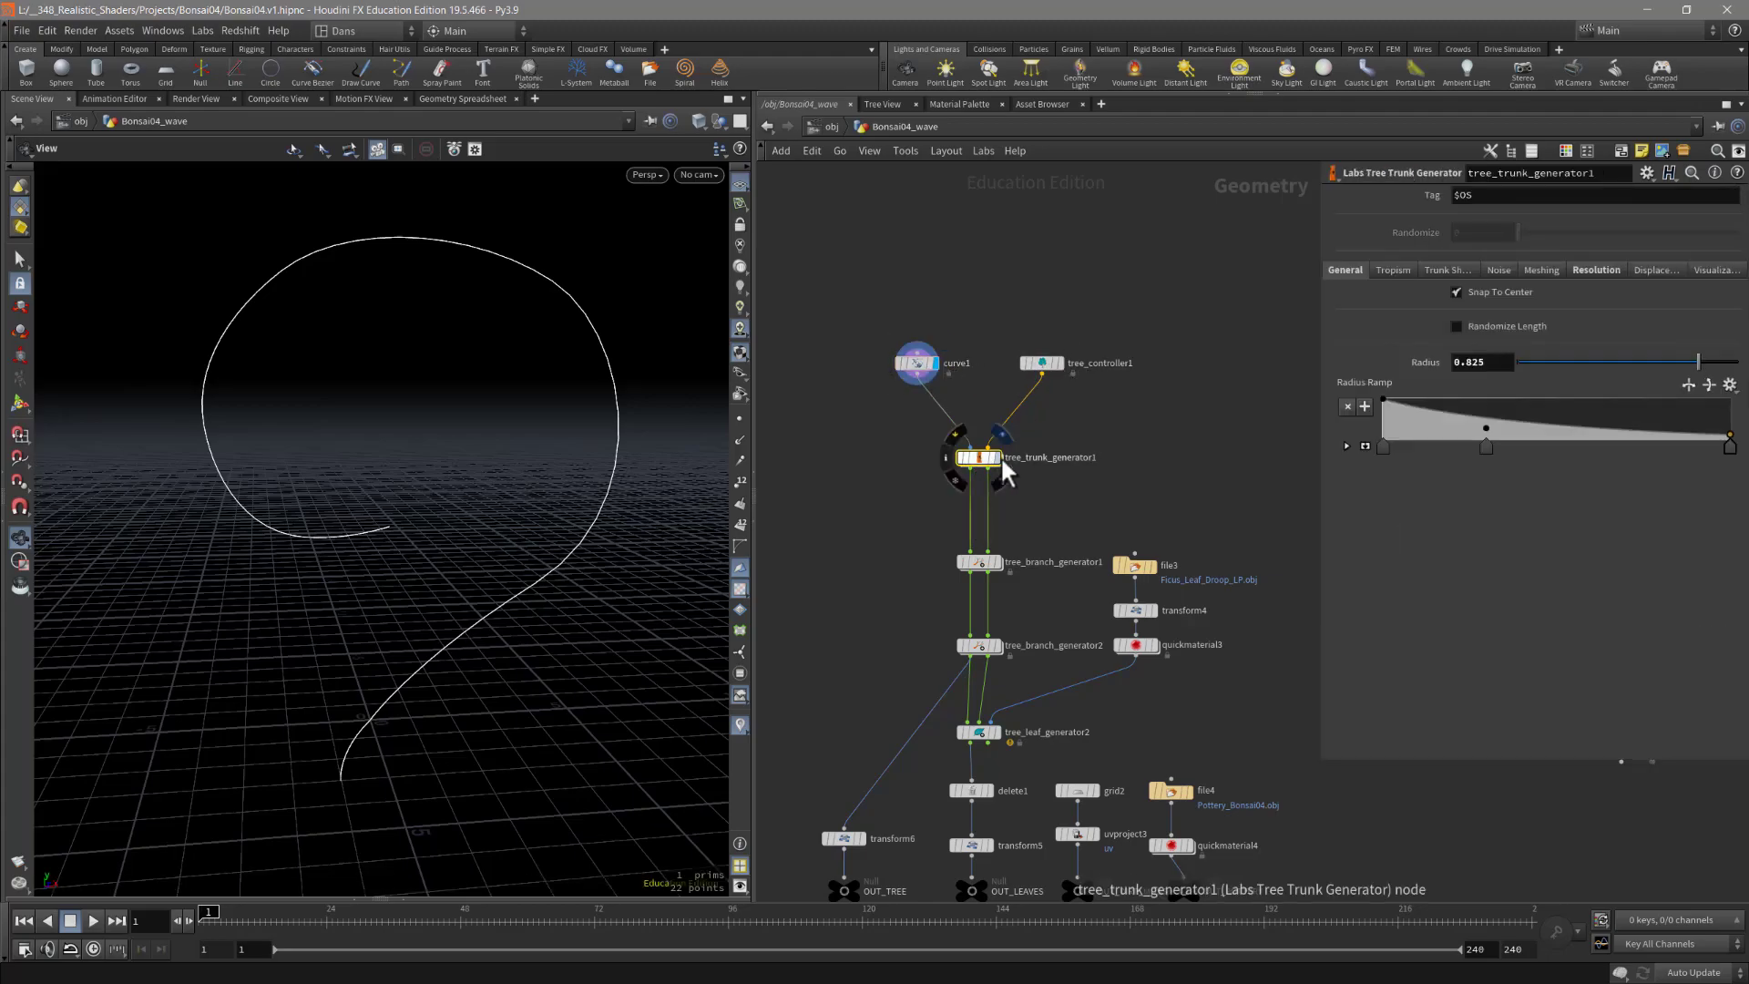
pyautogui.click(999, 458)
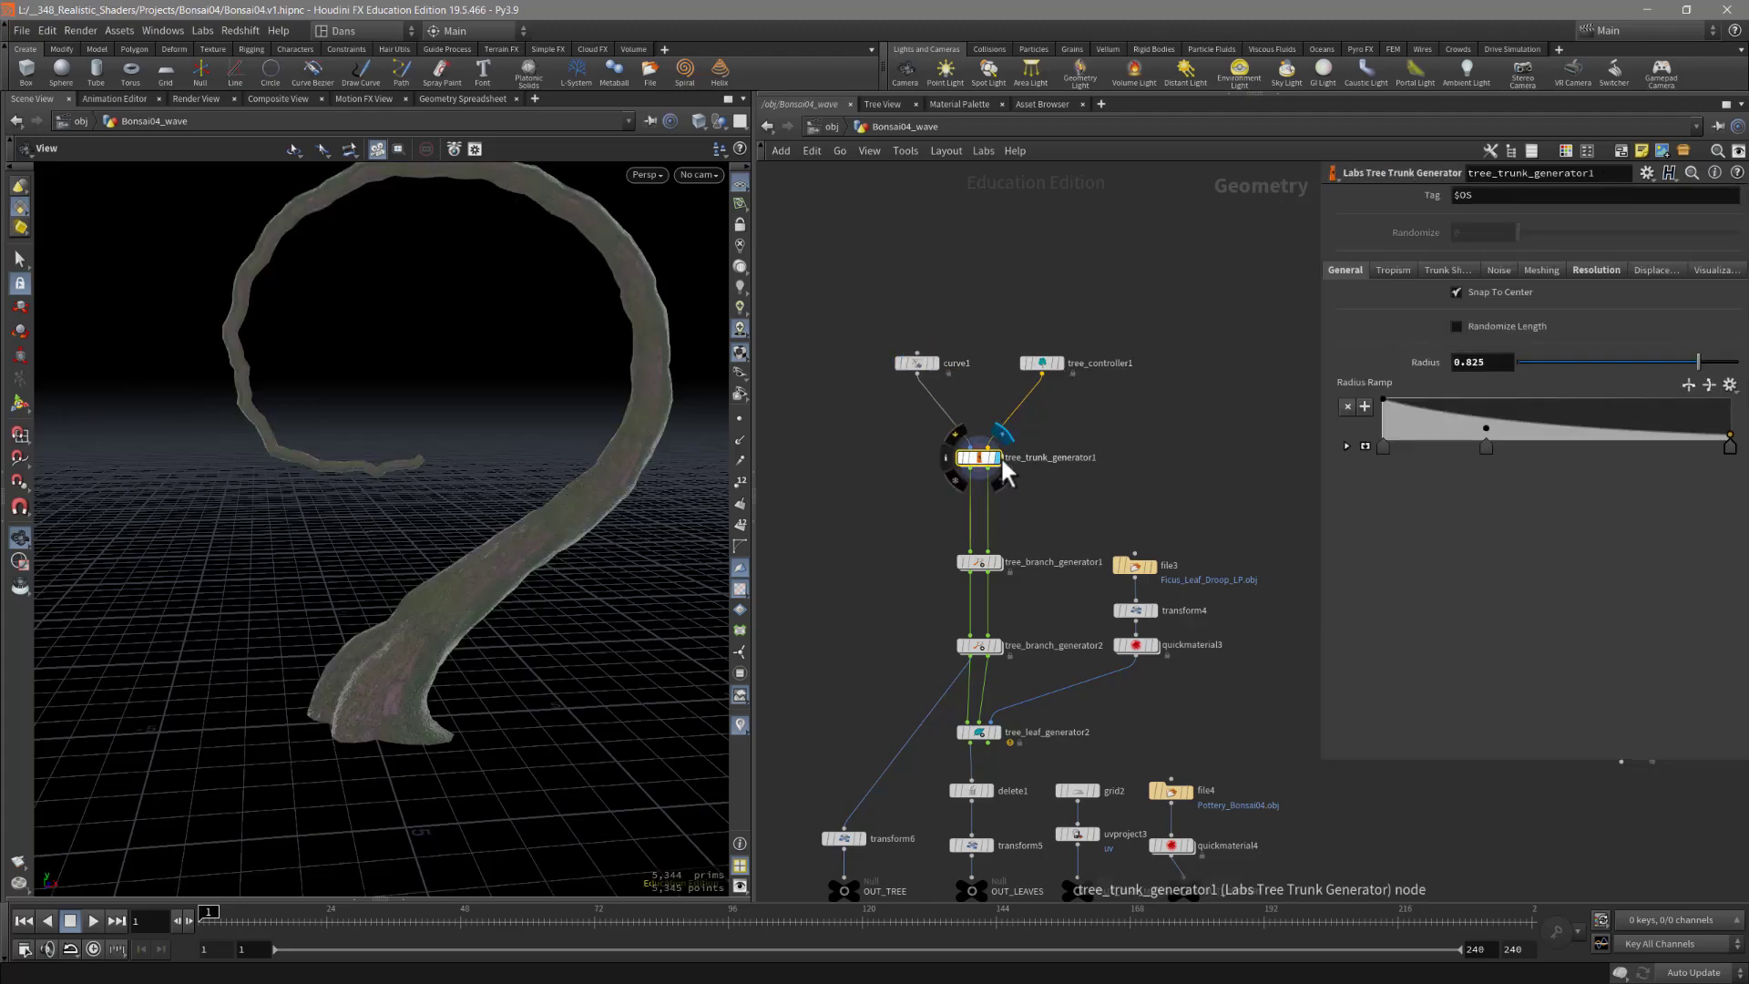
# Step: Display tree_branch_generator1, tree_branch_generator2 and tree_leaf_generator2 one after another to examine how the tree builds up
pyautogui.click(983, 568)
pyautogui.click(998, 562)
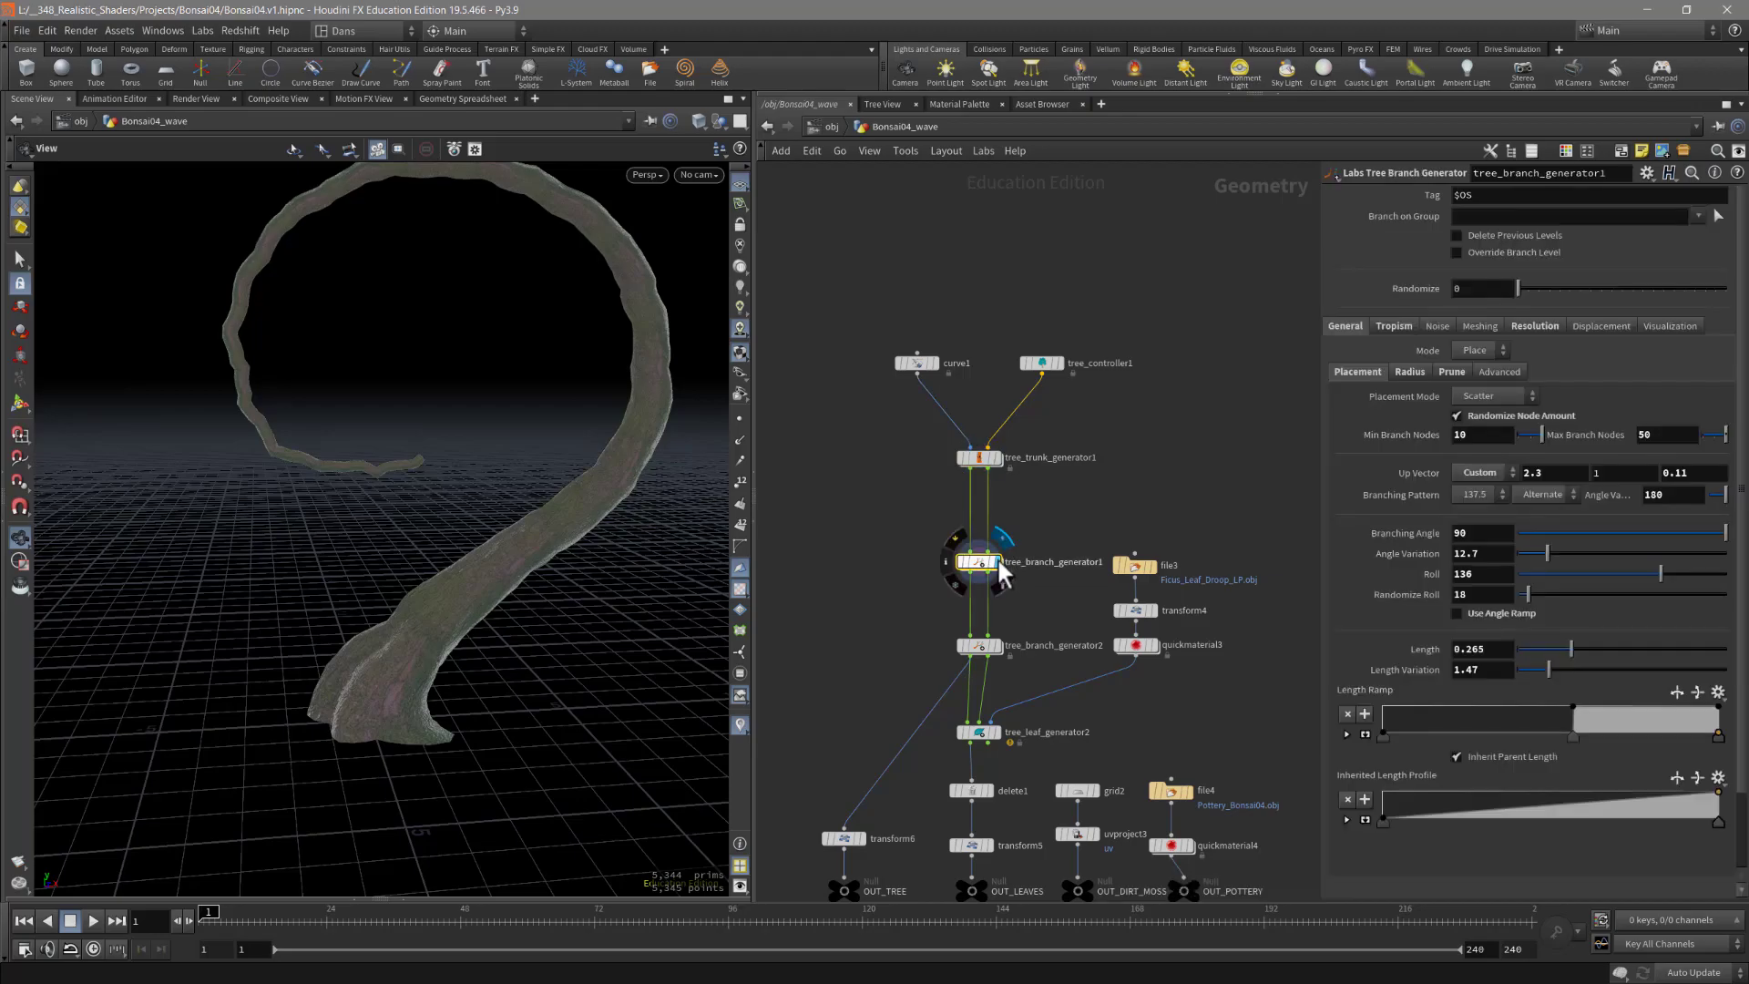
pyautogui.moveTo(1002, 645)
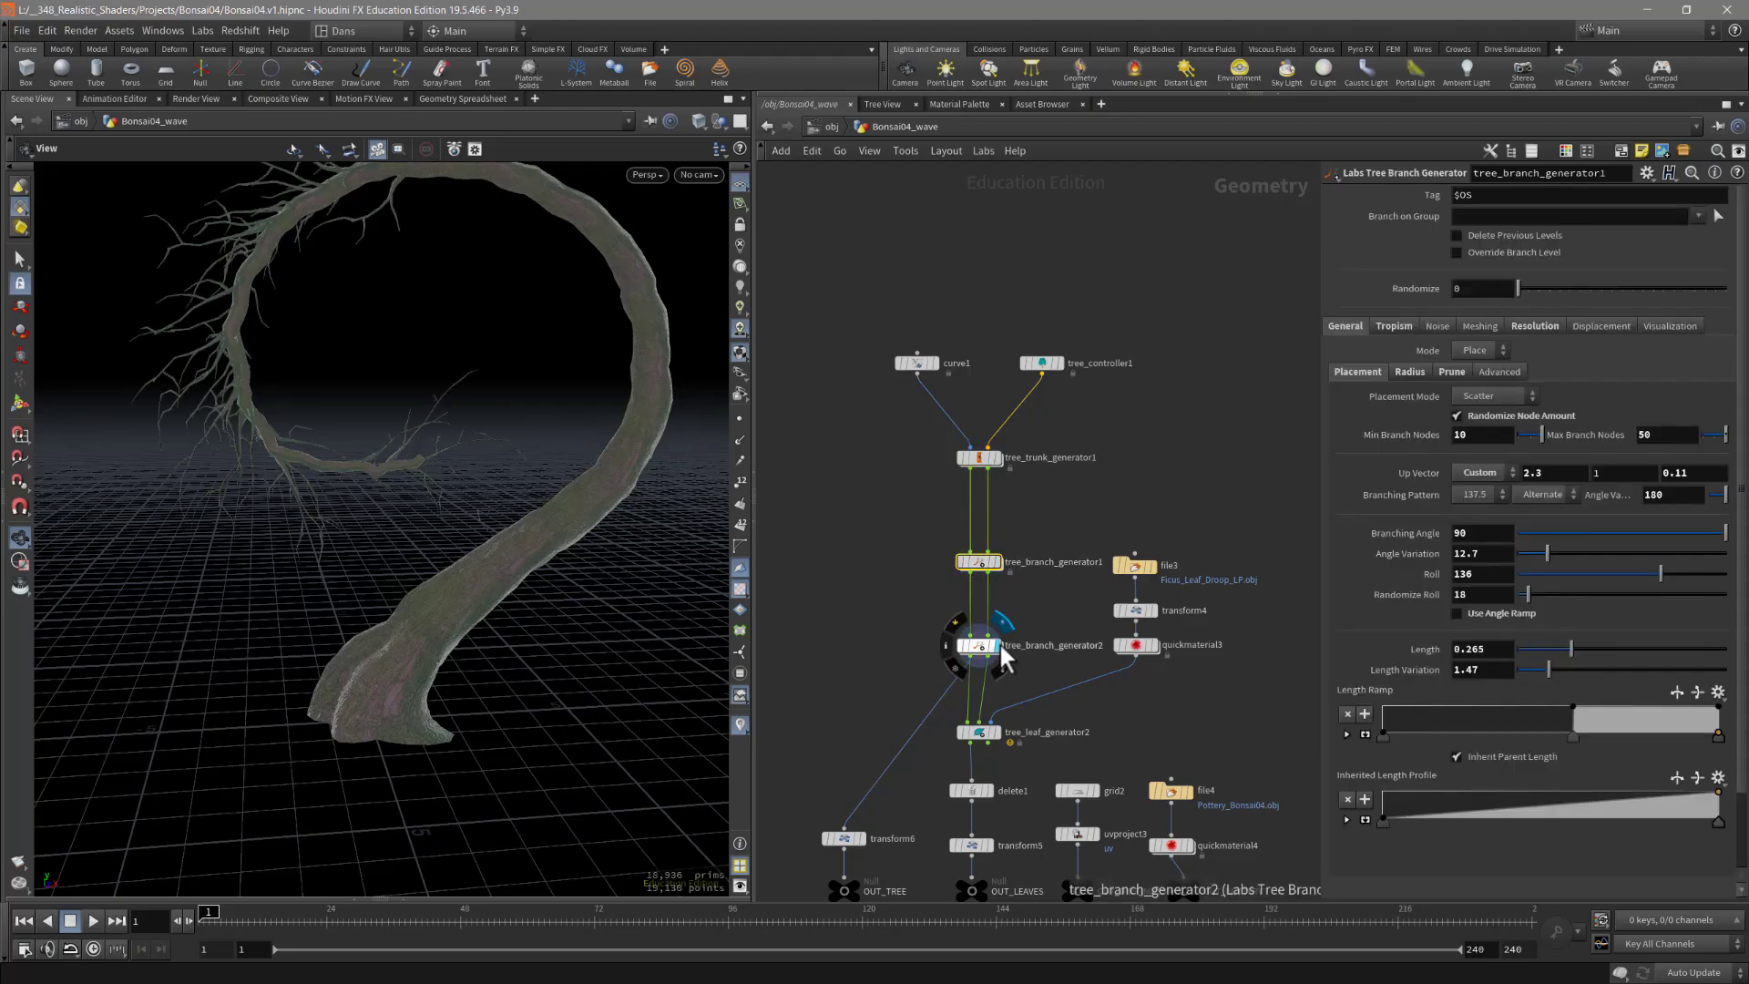
pyautogui.click(999, 646)
pyautogui.moveTo(993, 736)
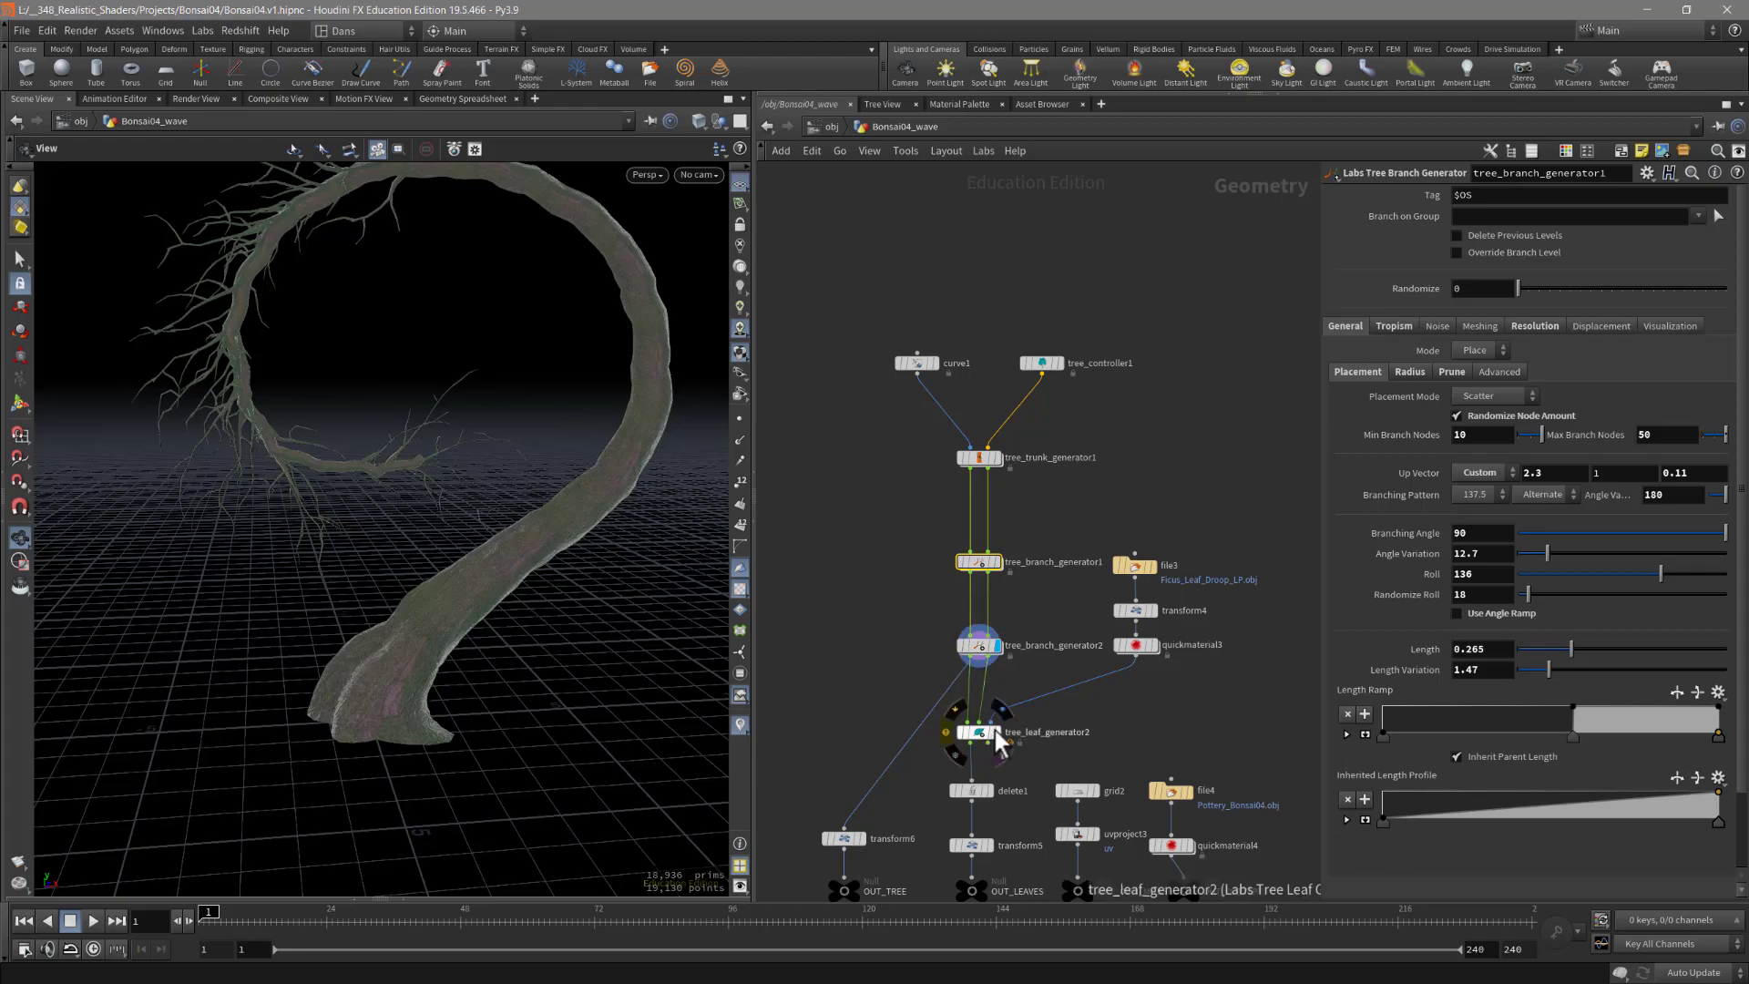
pyautogui.click(996, 733)
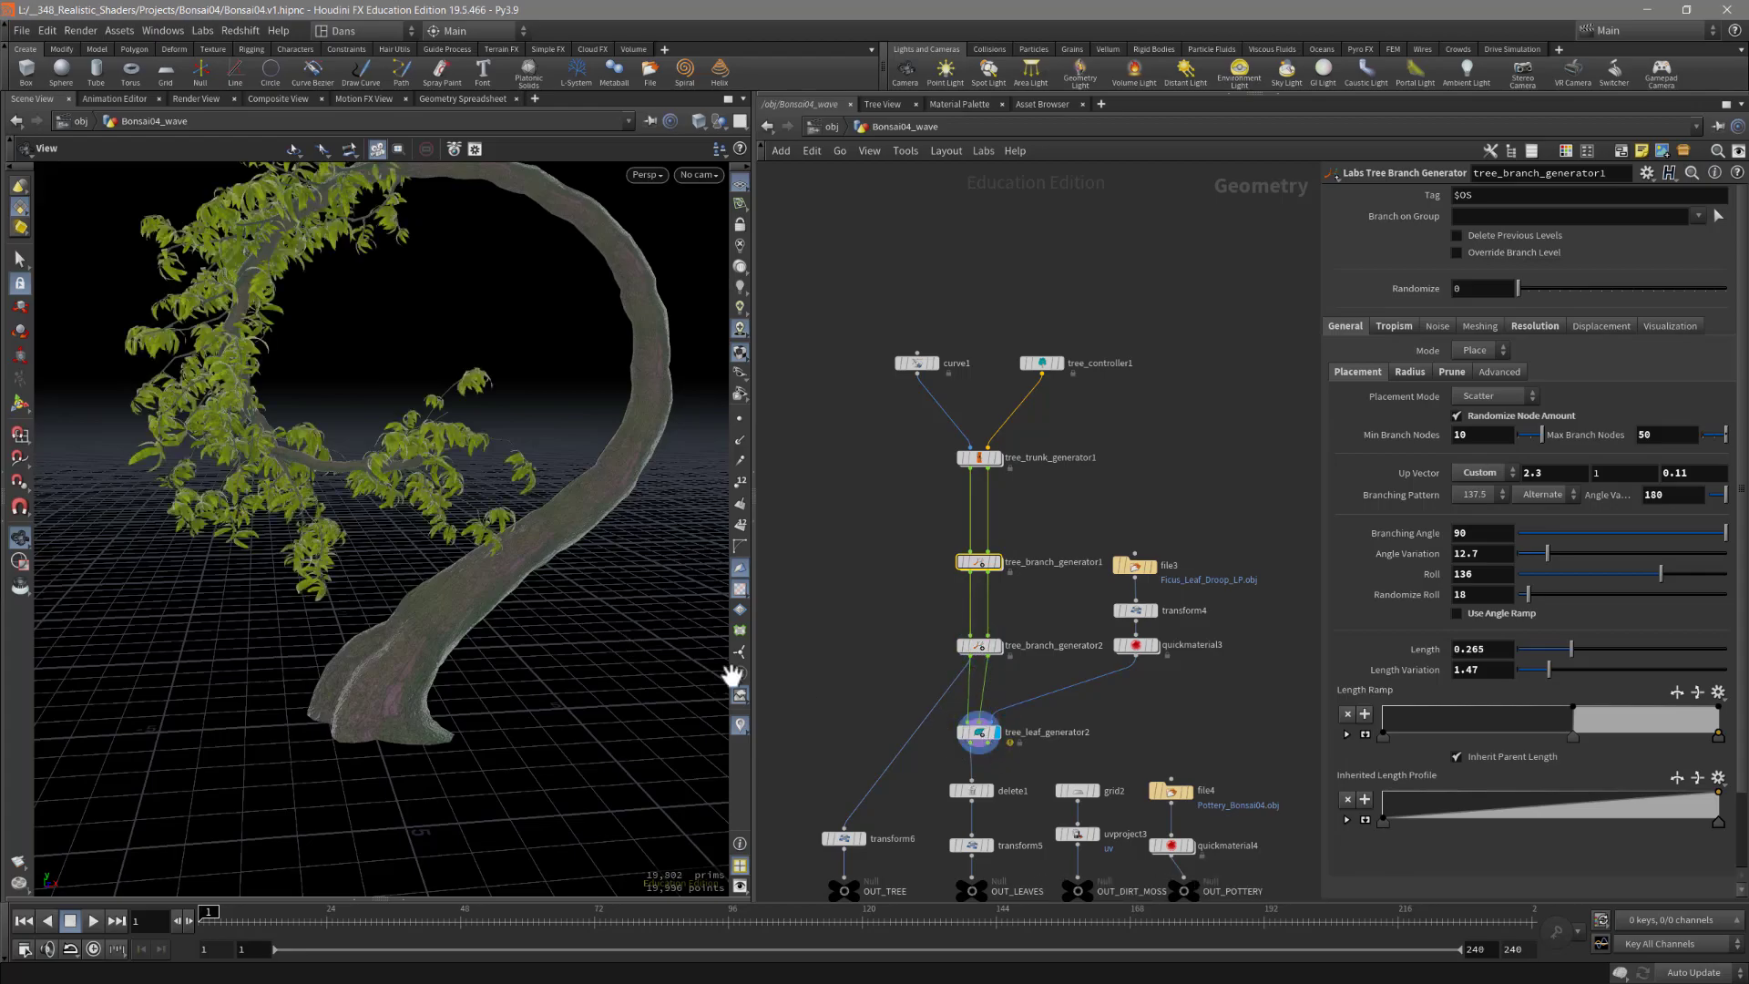
# Step: Inspect the delete1 node's parameters and display its output below the leaf generator
pyautogui.moveTo(1101, 729); pyautogui.dragTo(1003, 550, button='middle')
pyautogui.scroll(2, 1036, 615)
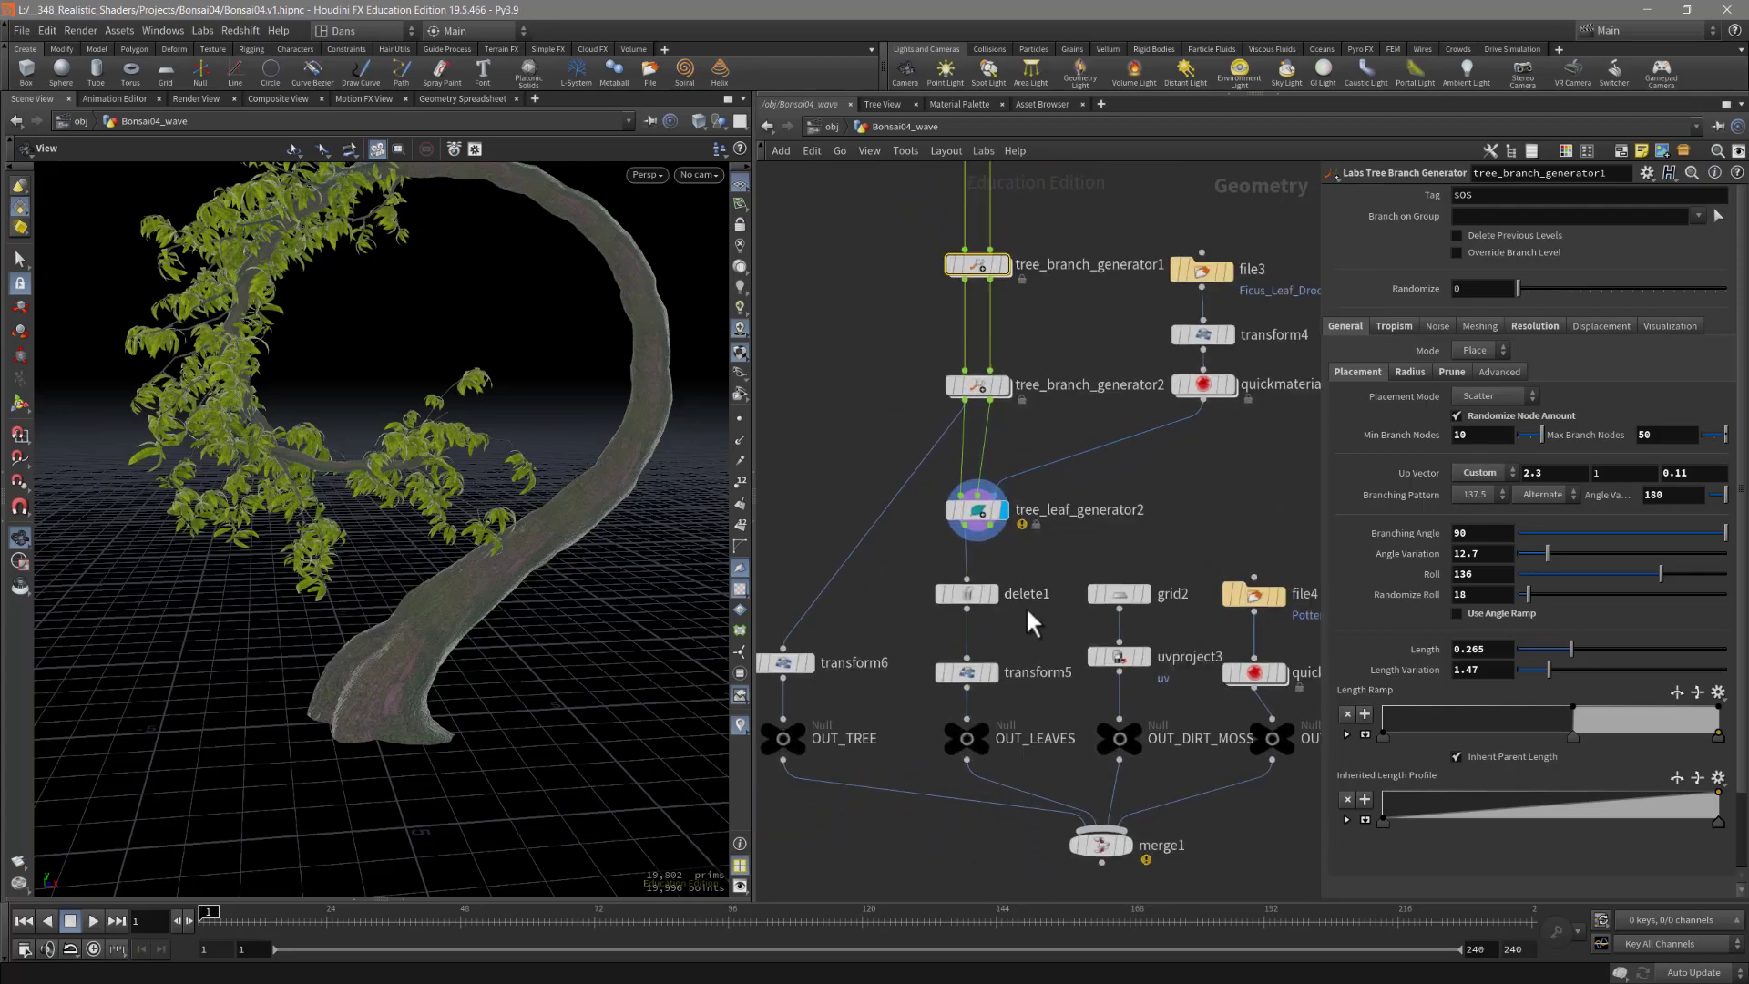
pyautogui.scroll(1, 1031, 599)
pyautogui.click(987, 638)
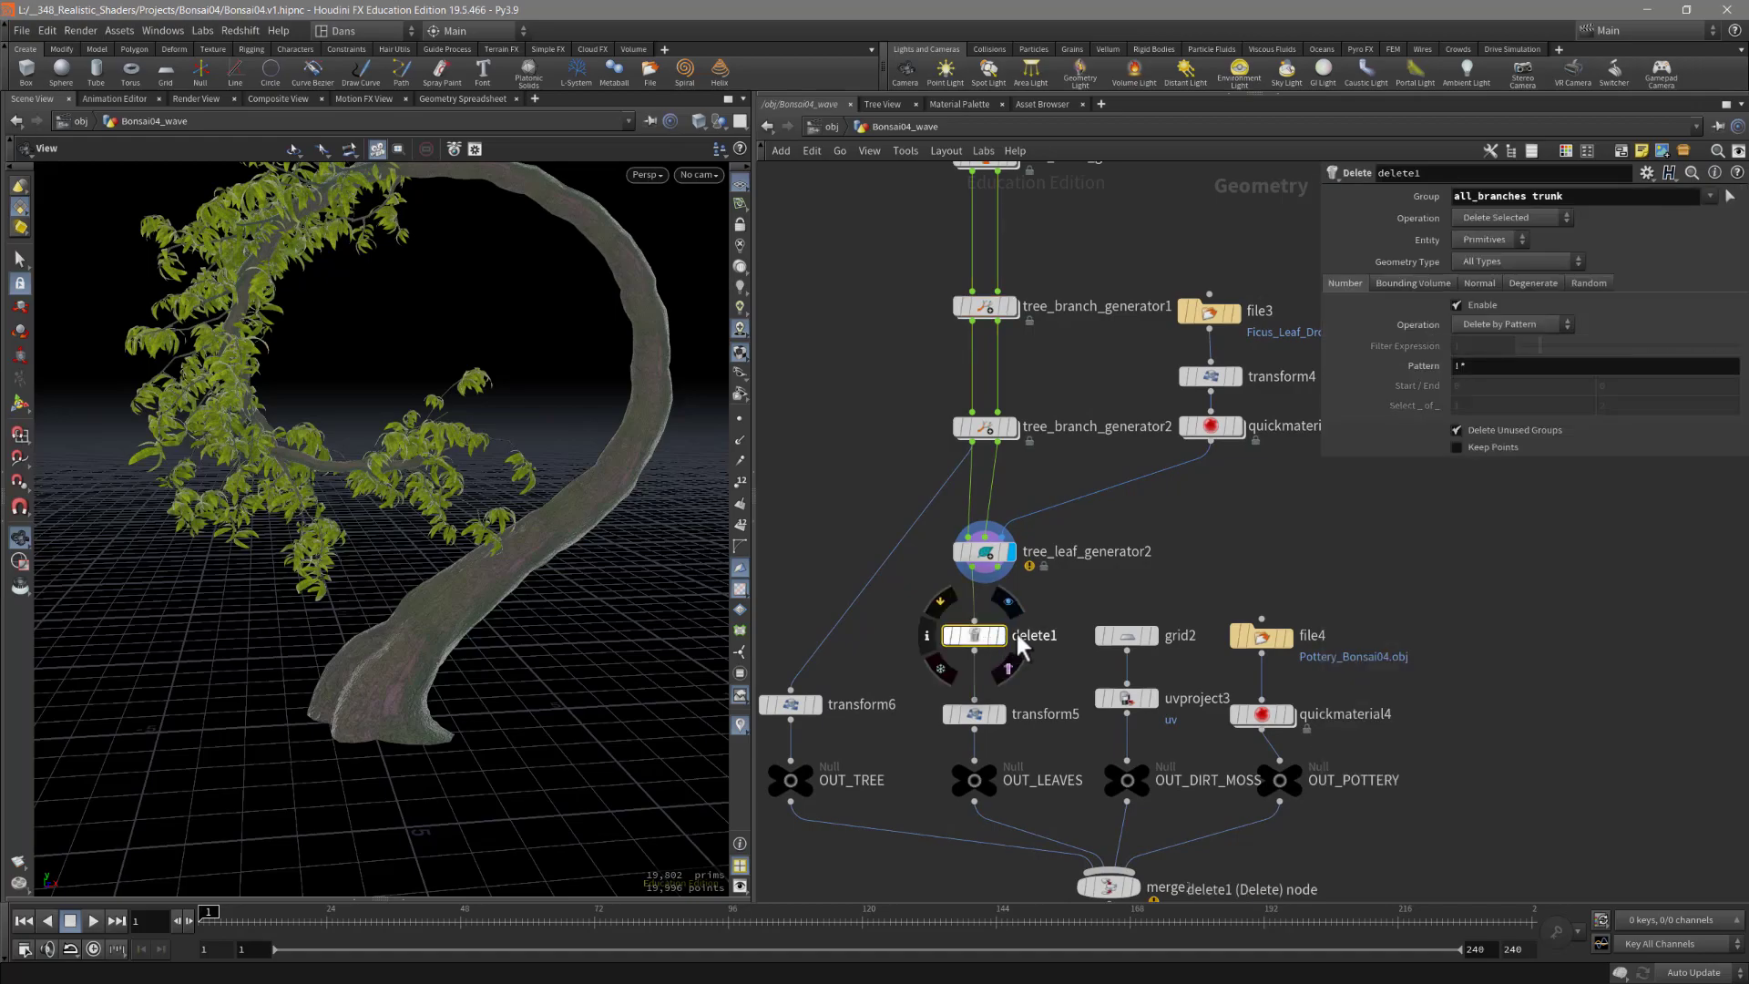
pyautogui.click(1002, 635)
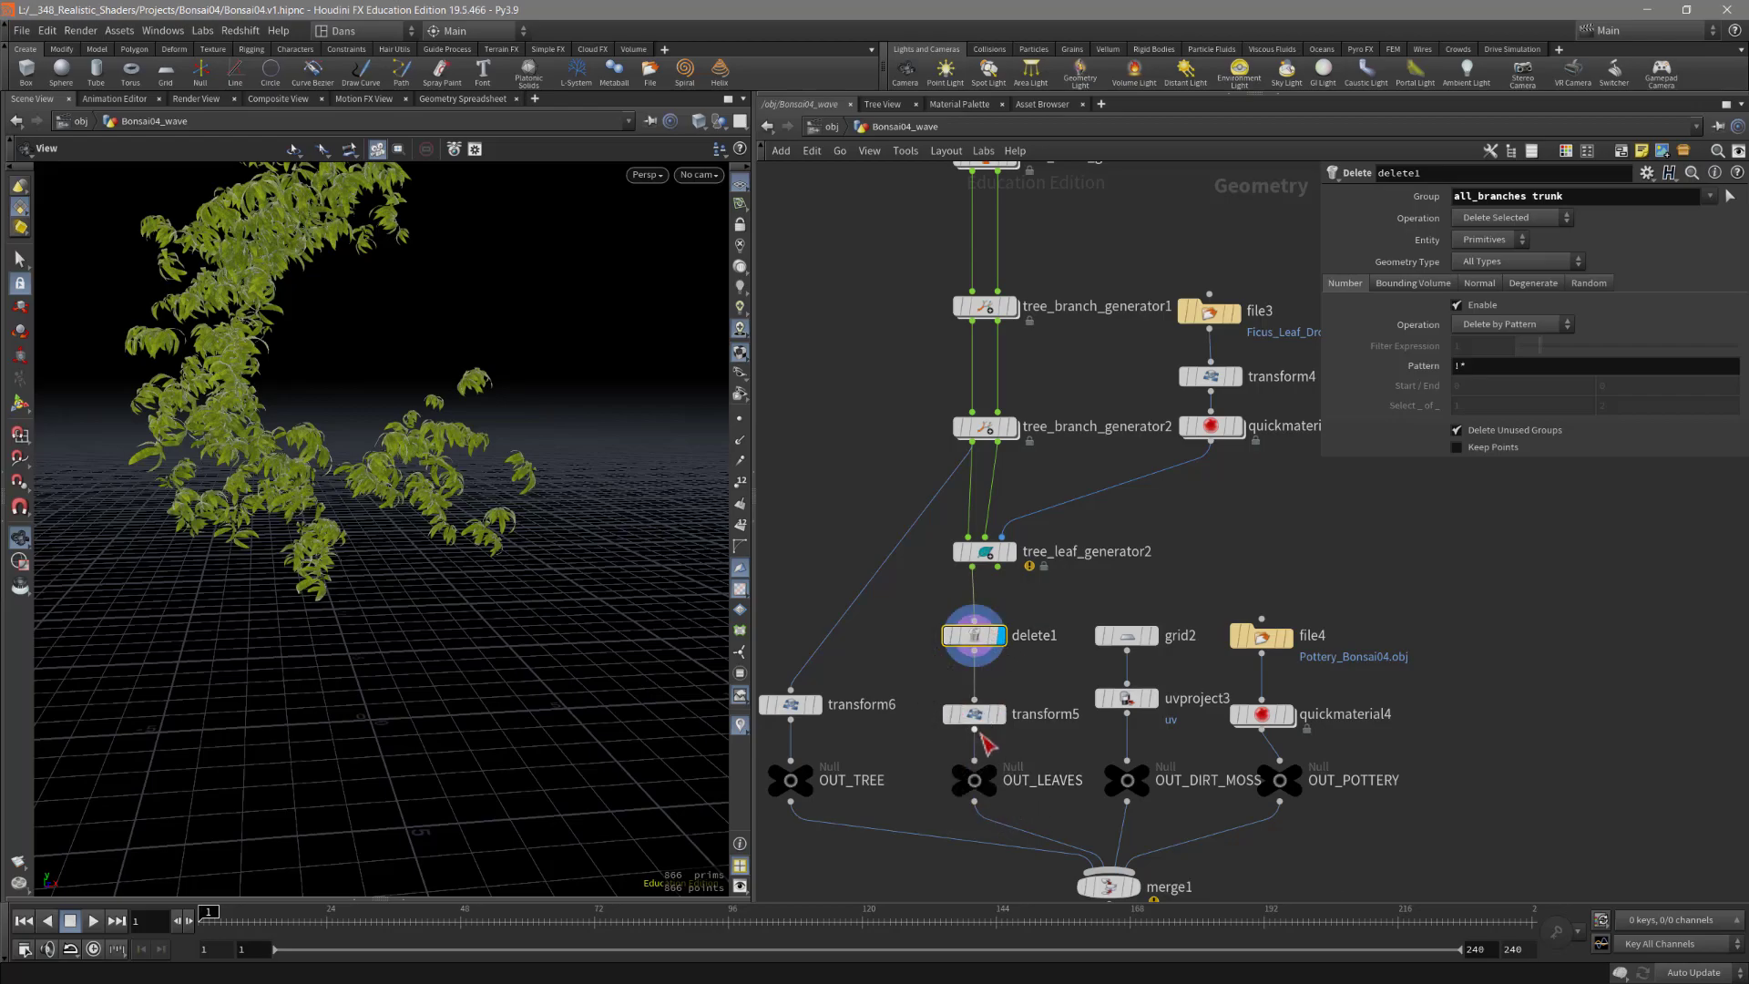
# Step: Display the transform5 node and its OUT_LEAVES null, keeping the null's name as it is
pyautogui.click(1002, 713)
pyautogui.click(1003, 713)
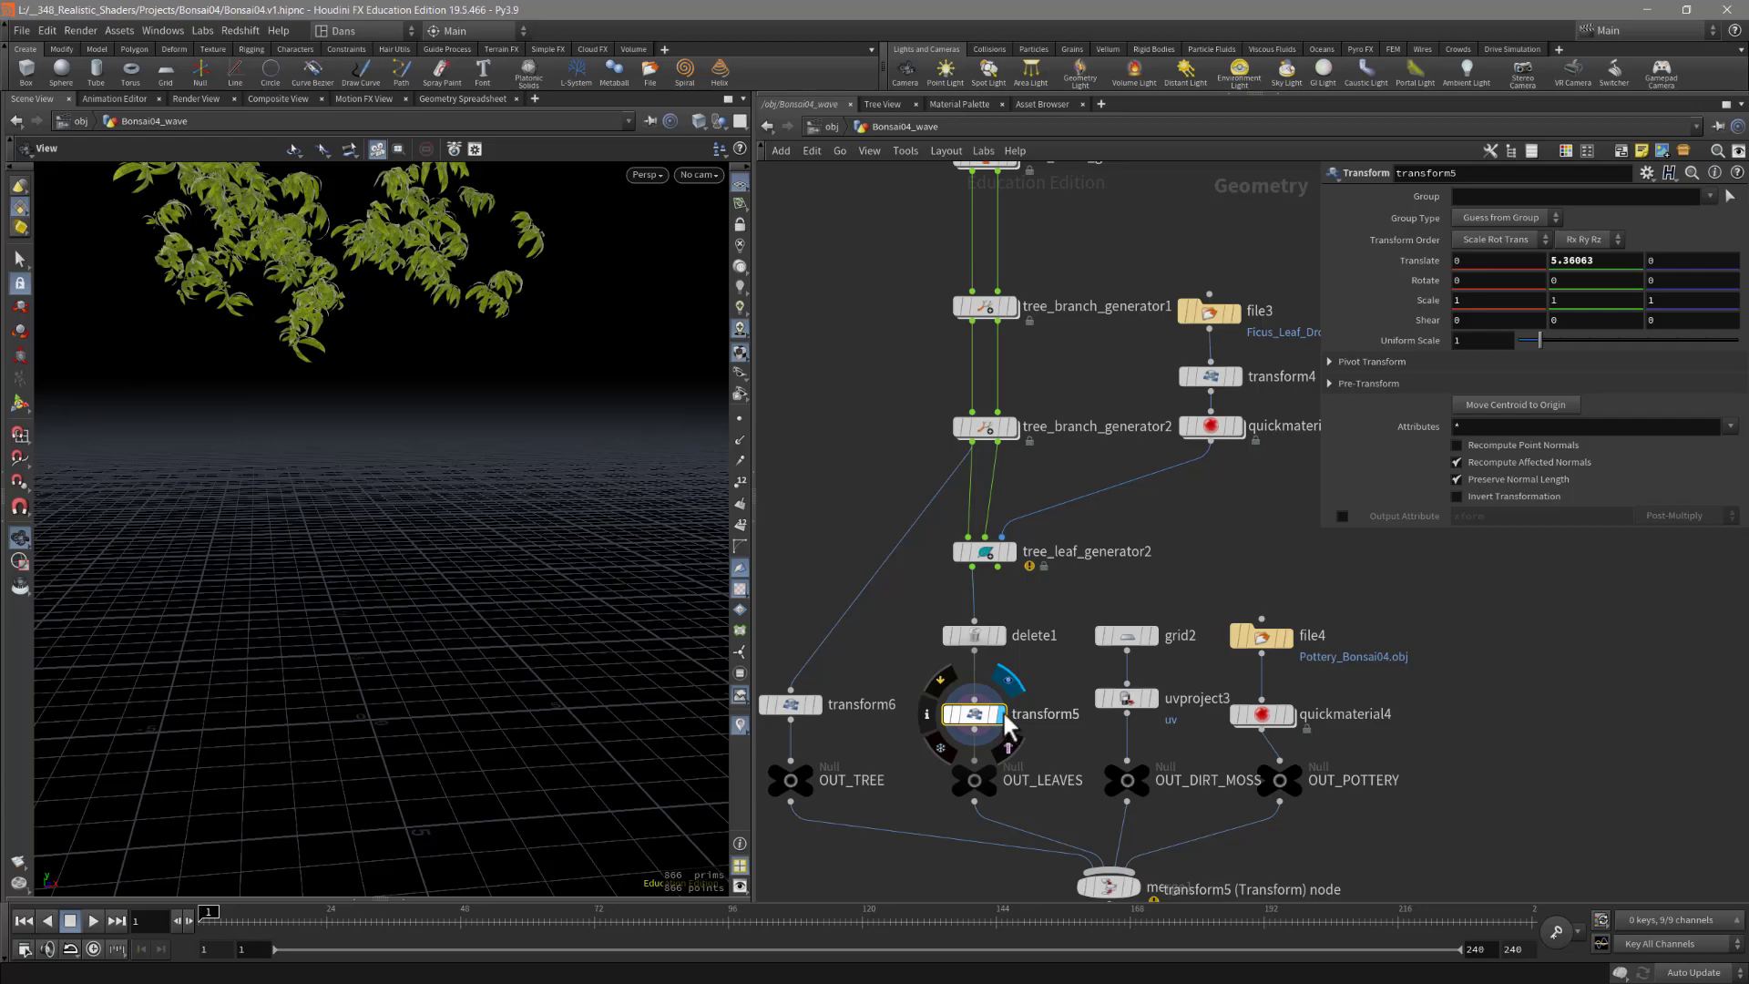
pyautogui.click(976, 780)
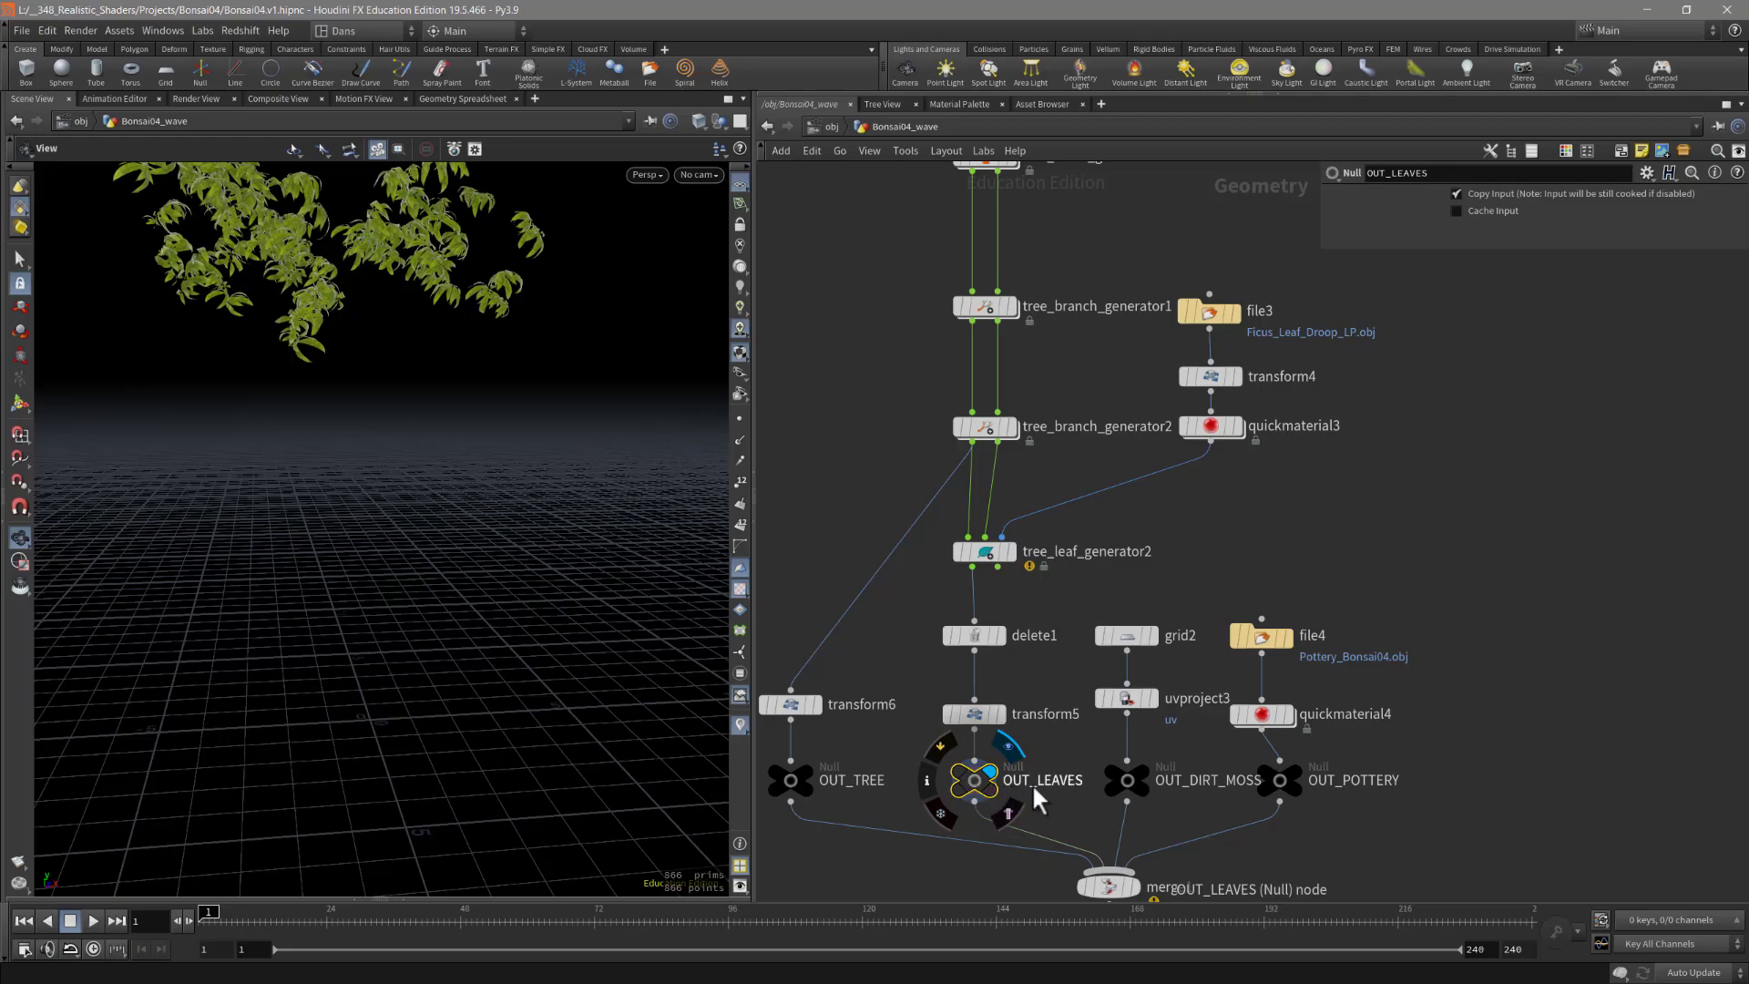
pyautogui.doubleClick(1057, 780)
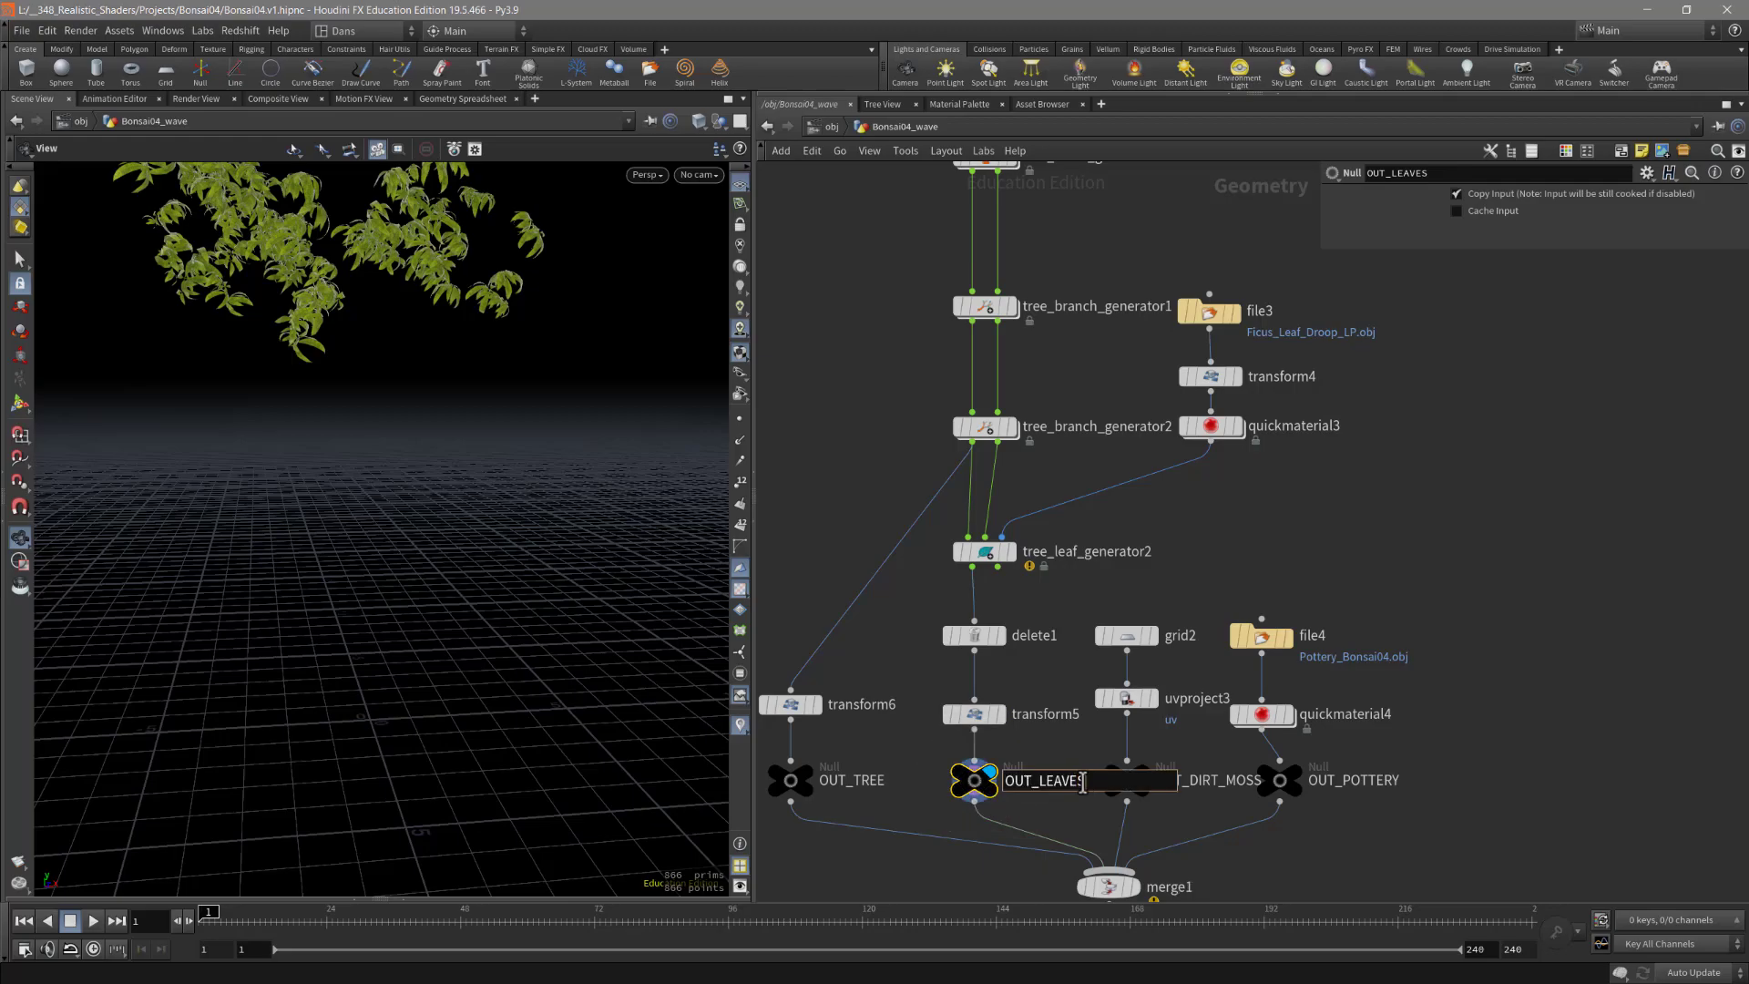
pyautogui.press('Return')
# Step: Compare the displayed output of transform6 with that of tree_branch_generator2 to examine the tree's vertical offset
pyautogui.scroll(-1, 1069, 807)
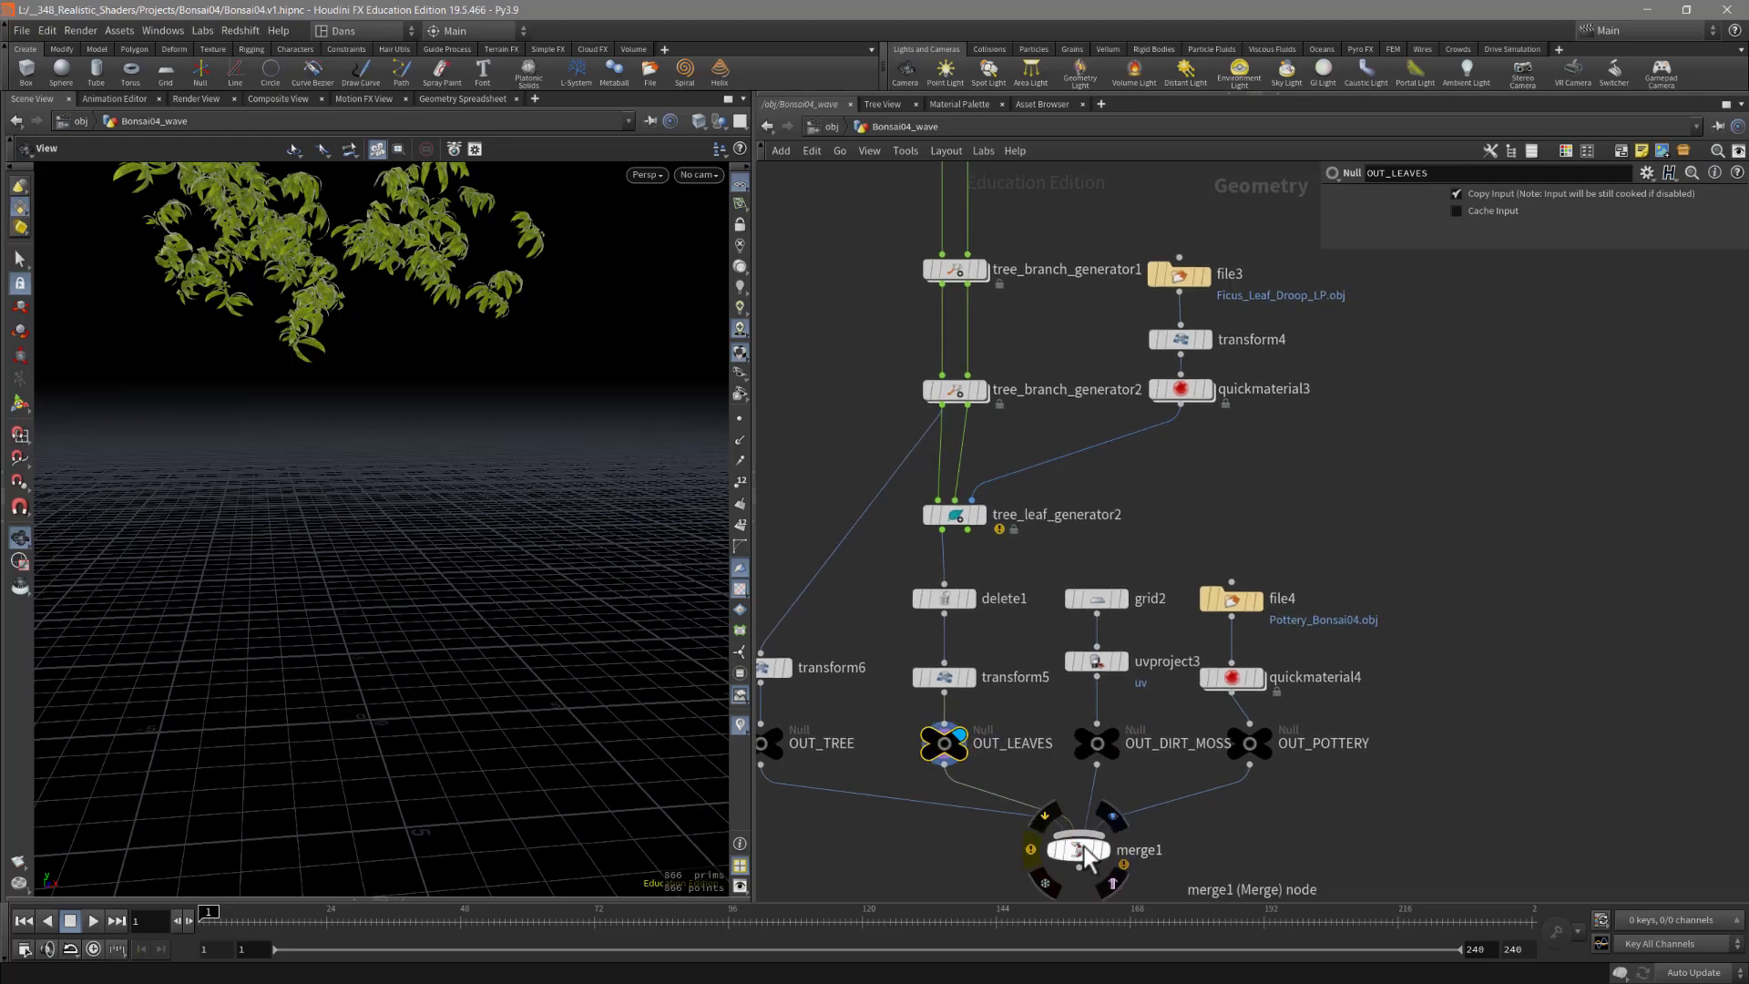
pyautogui.hscroll(-3, 1054, 714)
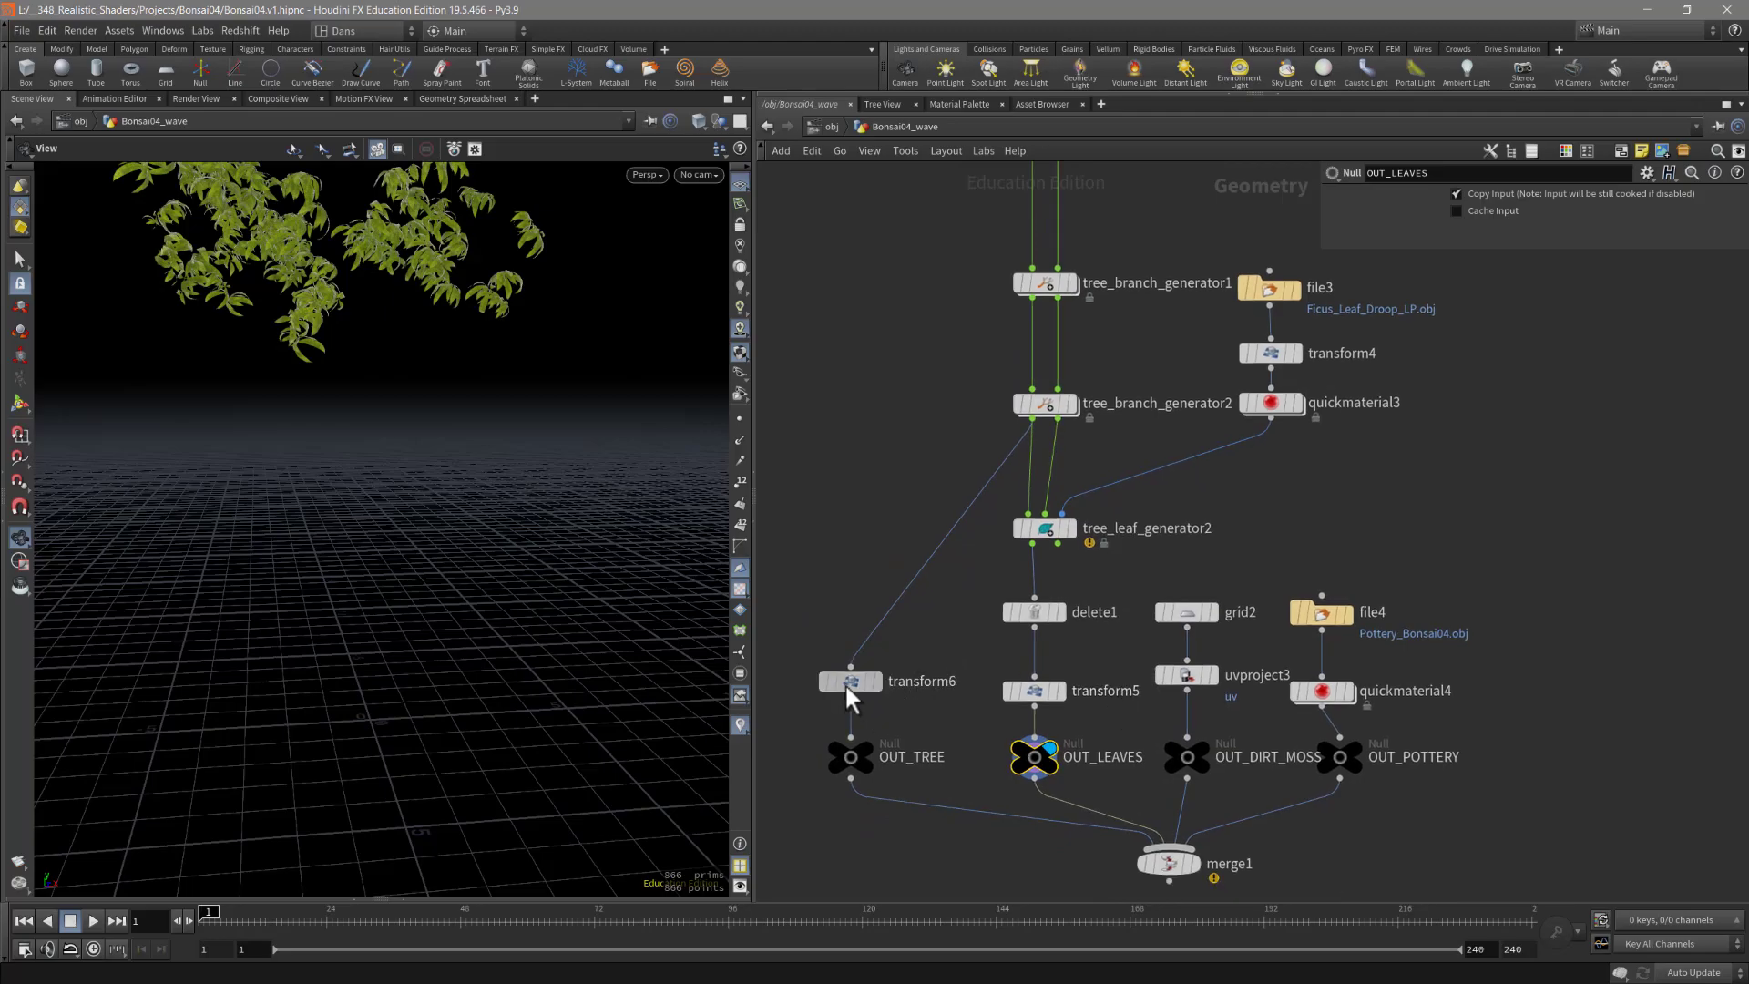
pyautogui.click(847, 682)
pyautogui.click(876, 681)
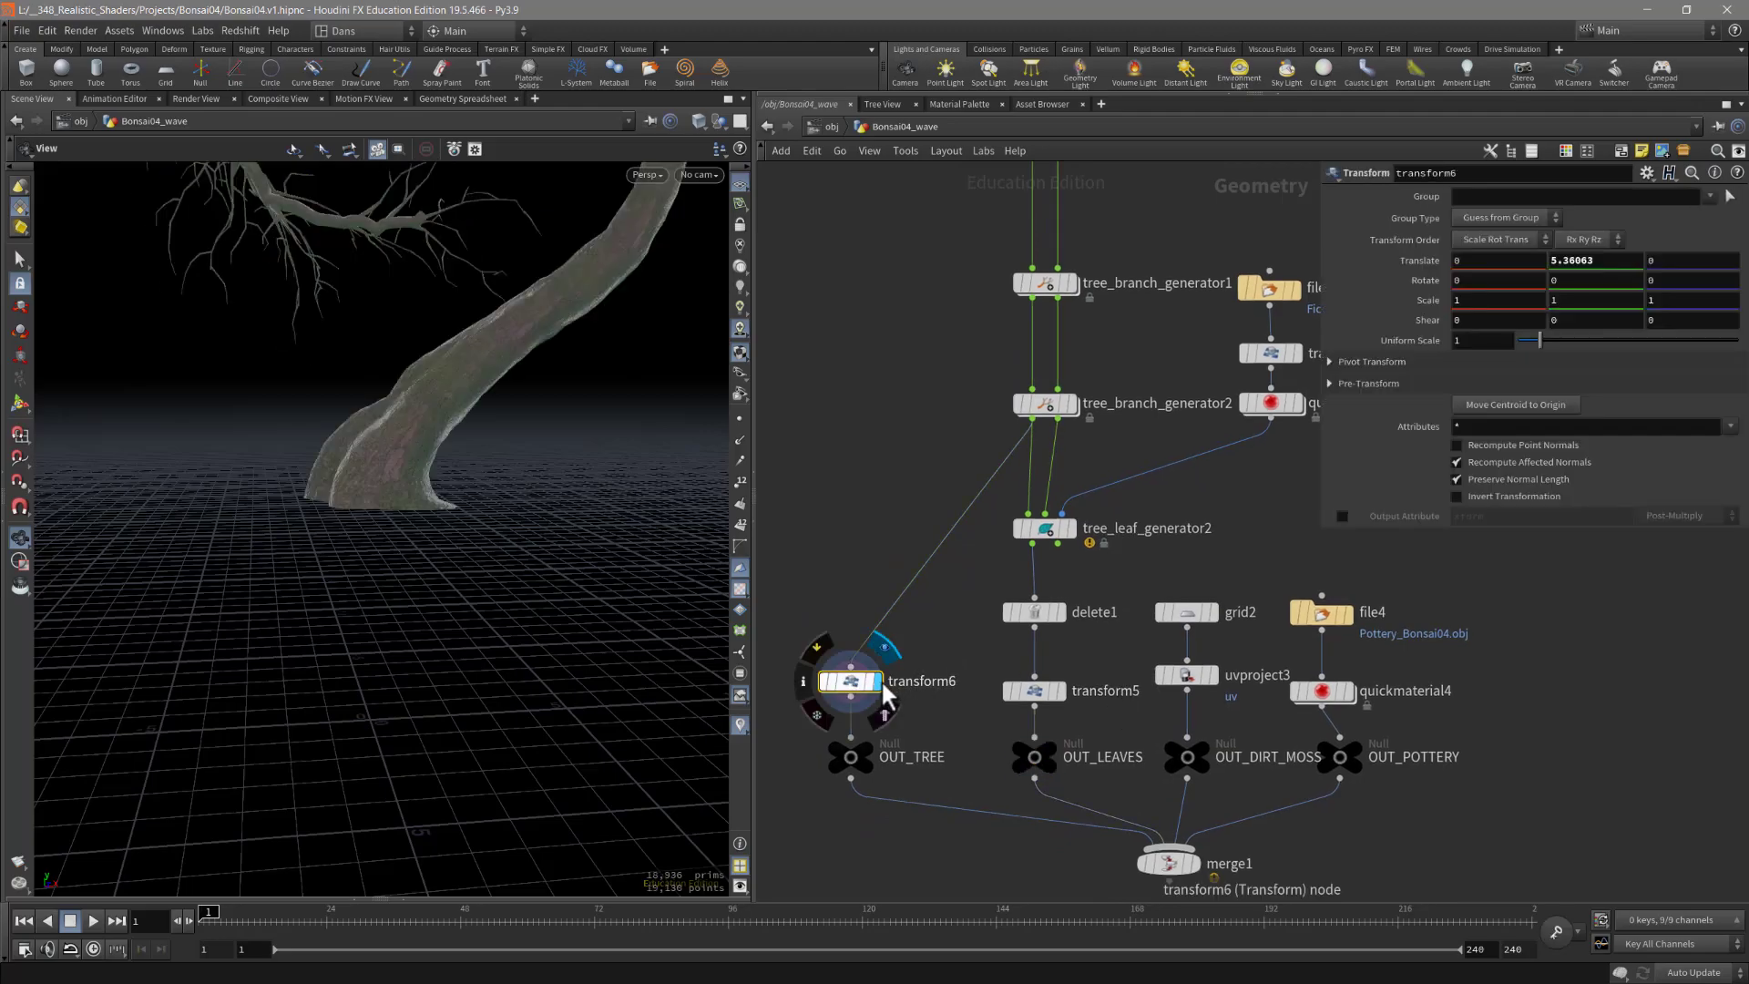
pyautogui.scroll(2, 925, 663)
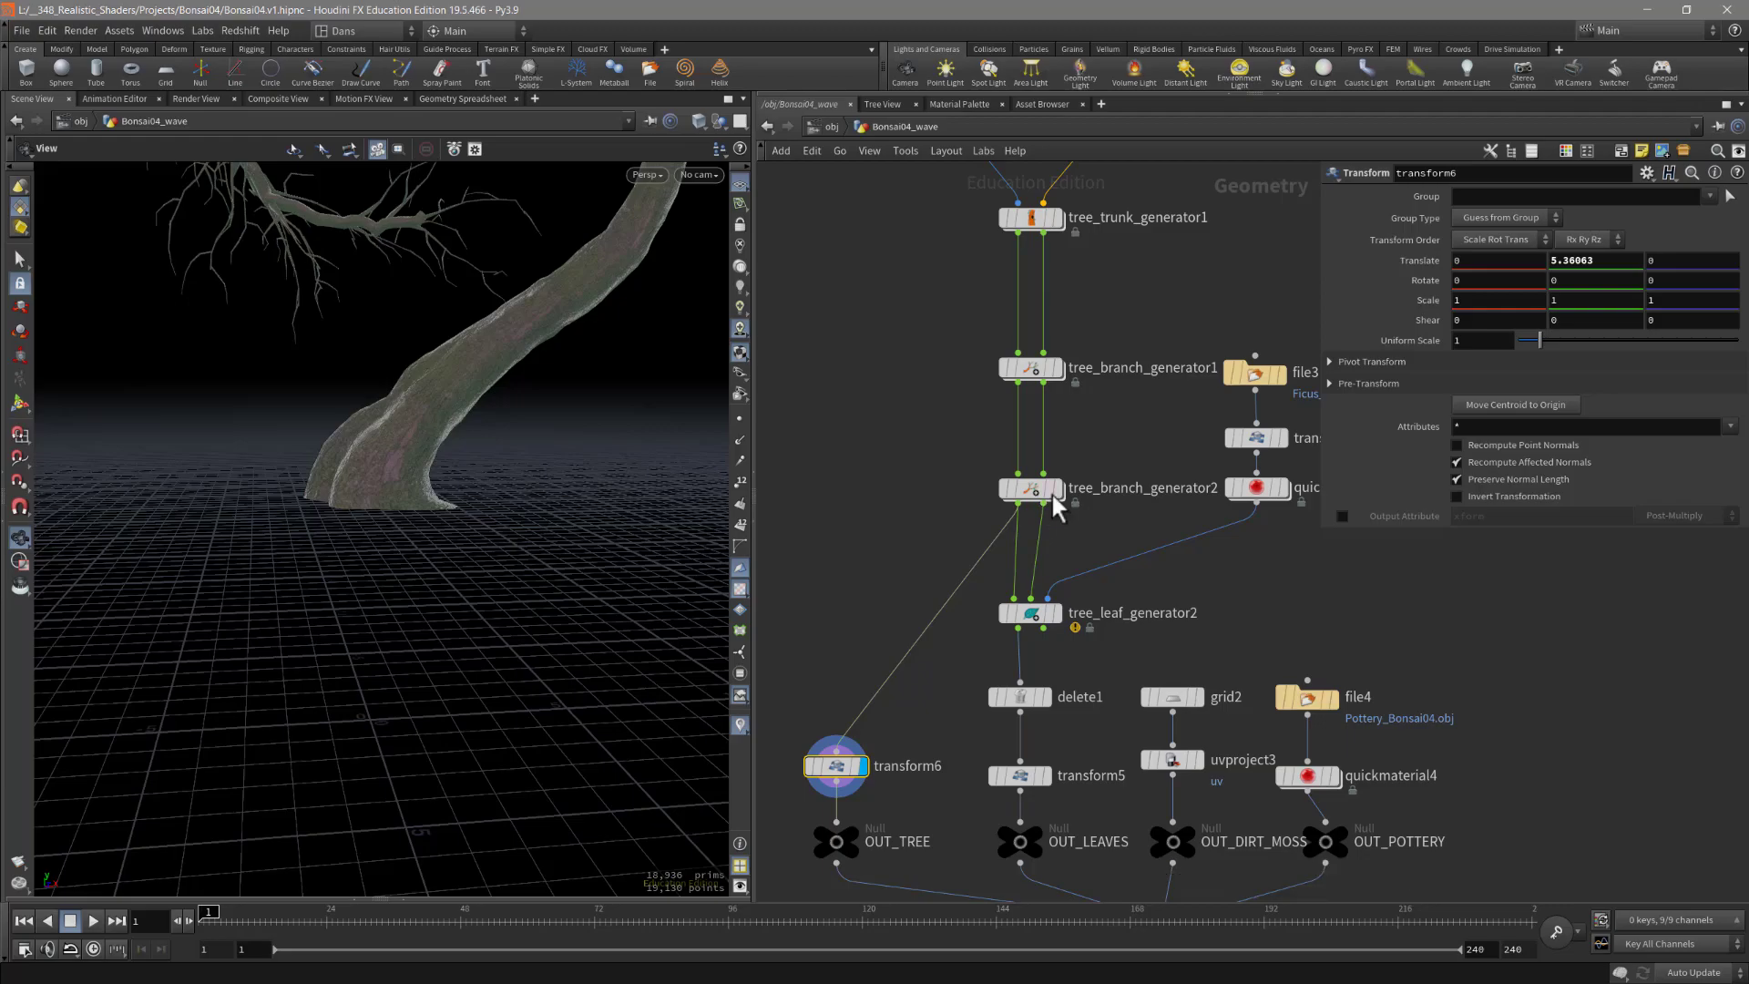
pyautogui.click(1057, 490)
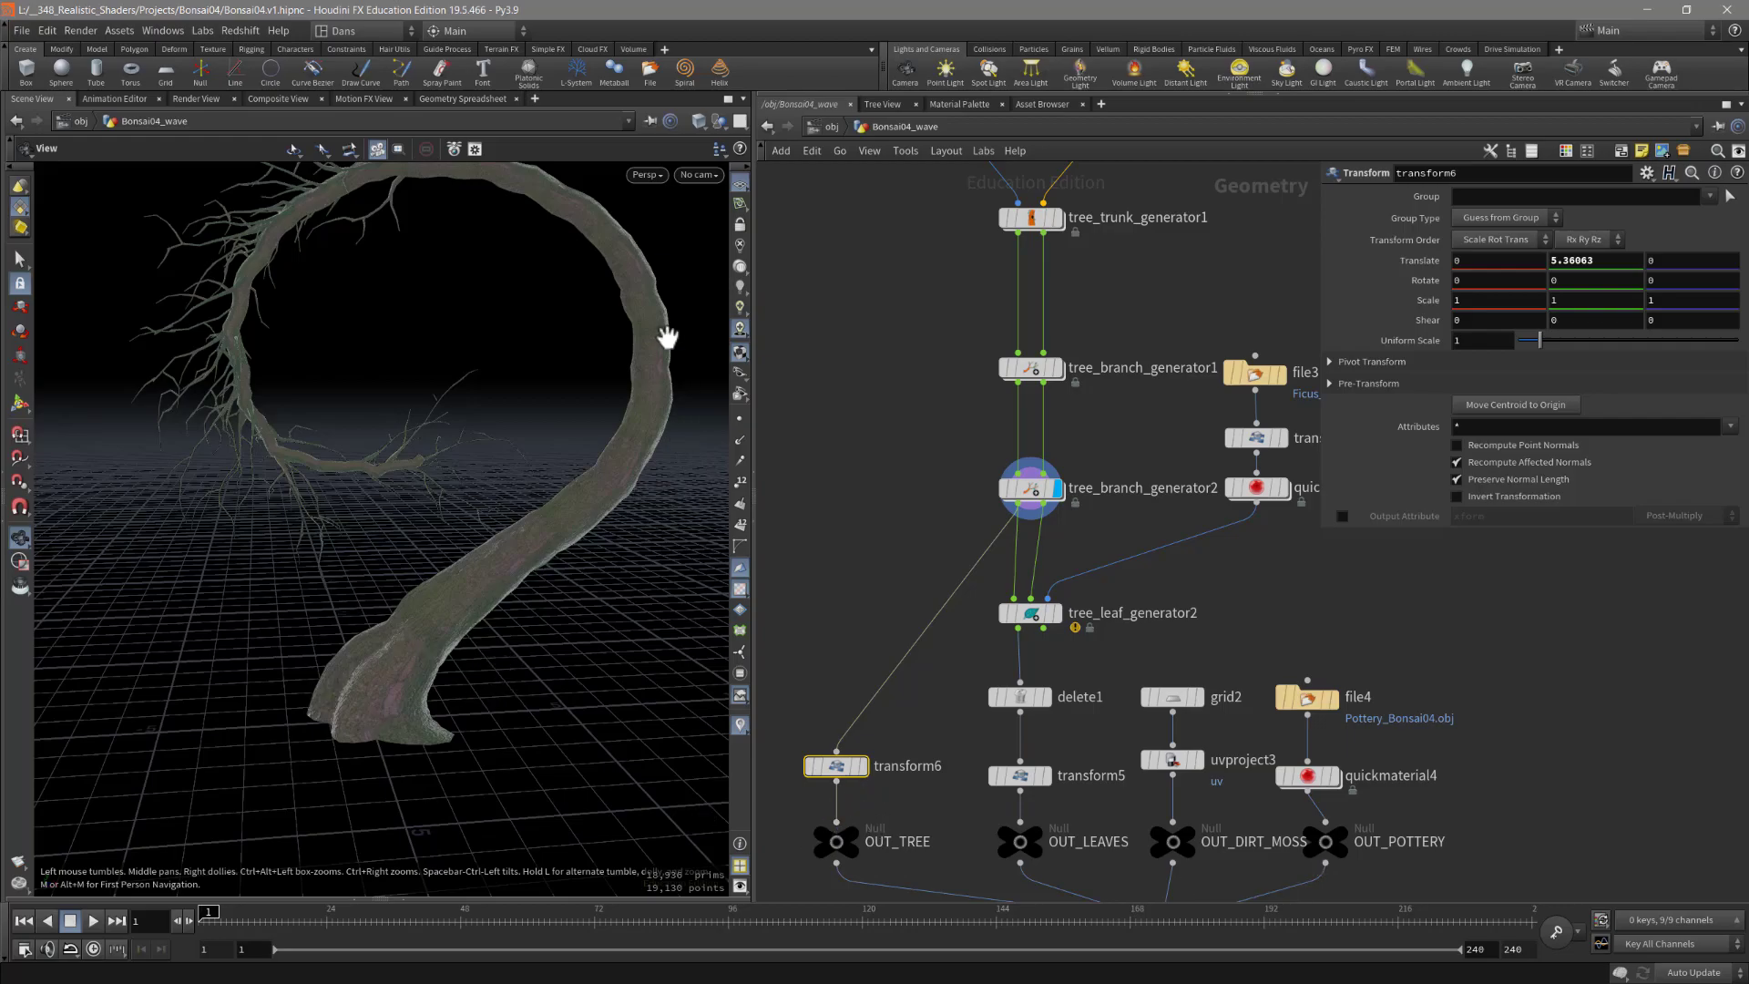
pyautogui.click(862, 765)
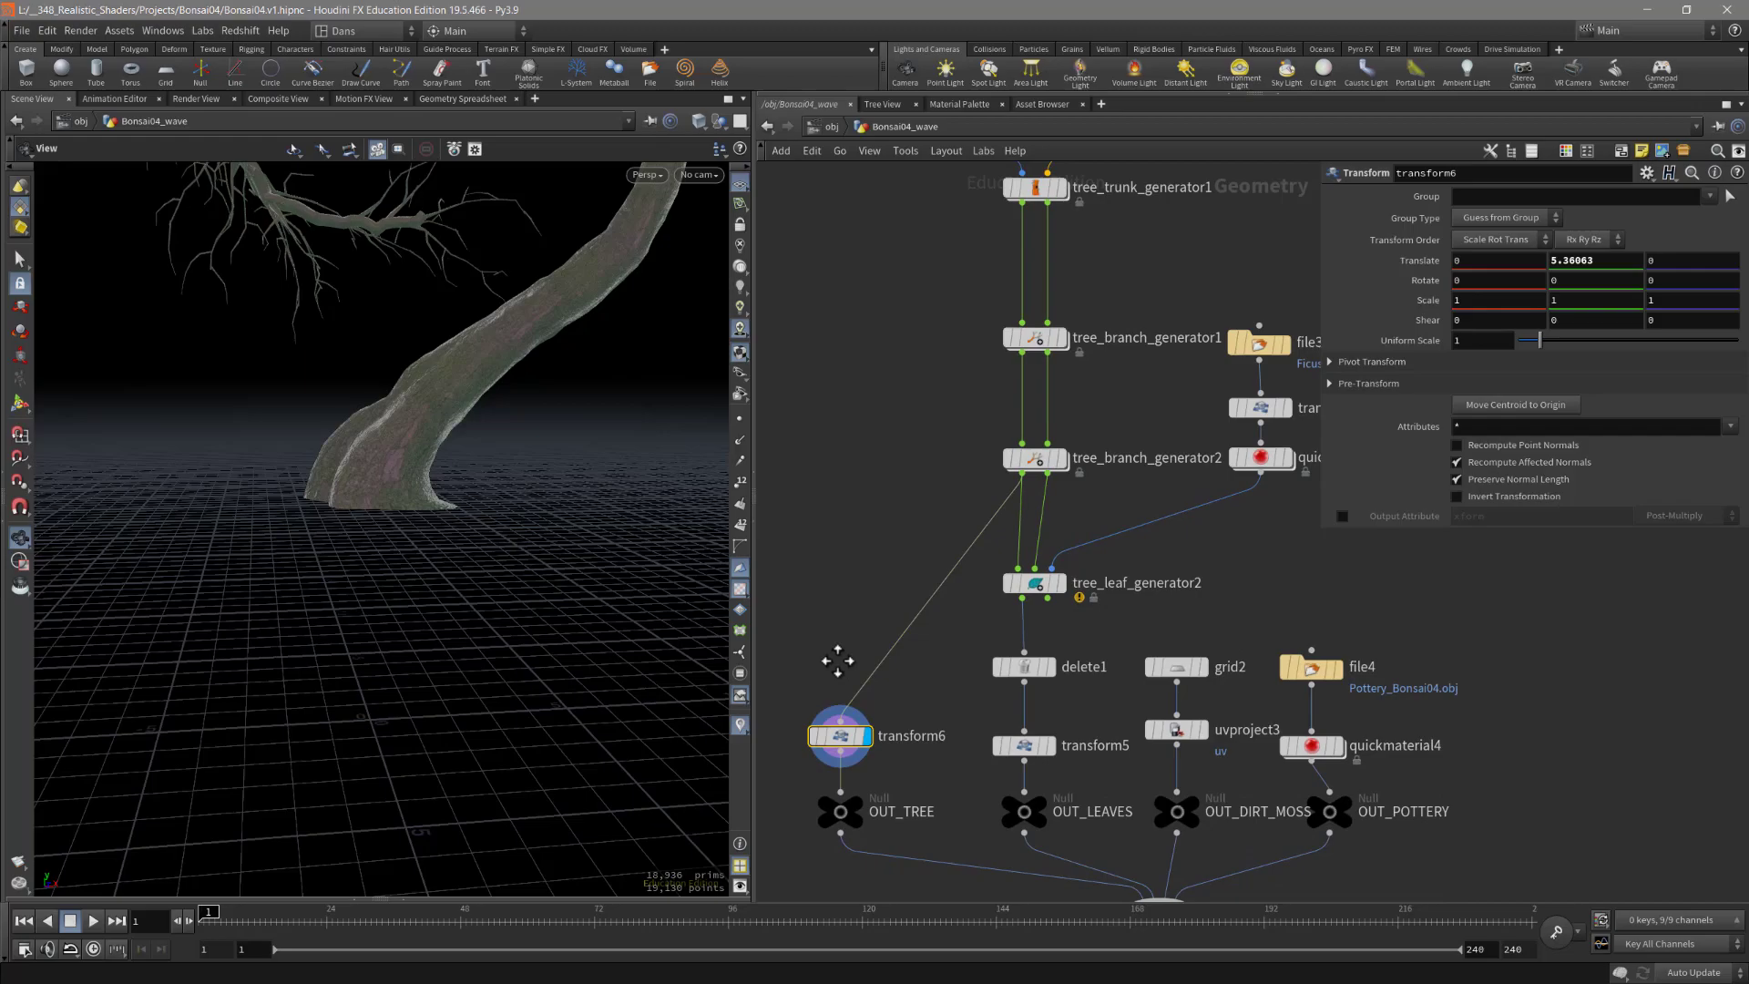
# Step: Display the OUT_TREE null and frame the whole bare tree in the viewport
pyautogui.moveTo(407, 613); pyautogui.dragTo(319, 584)
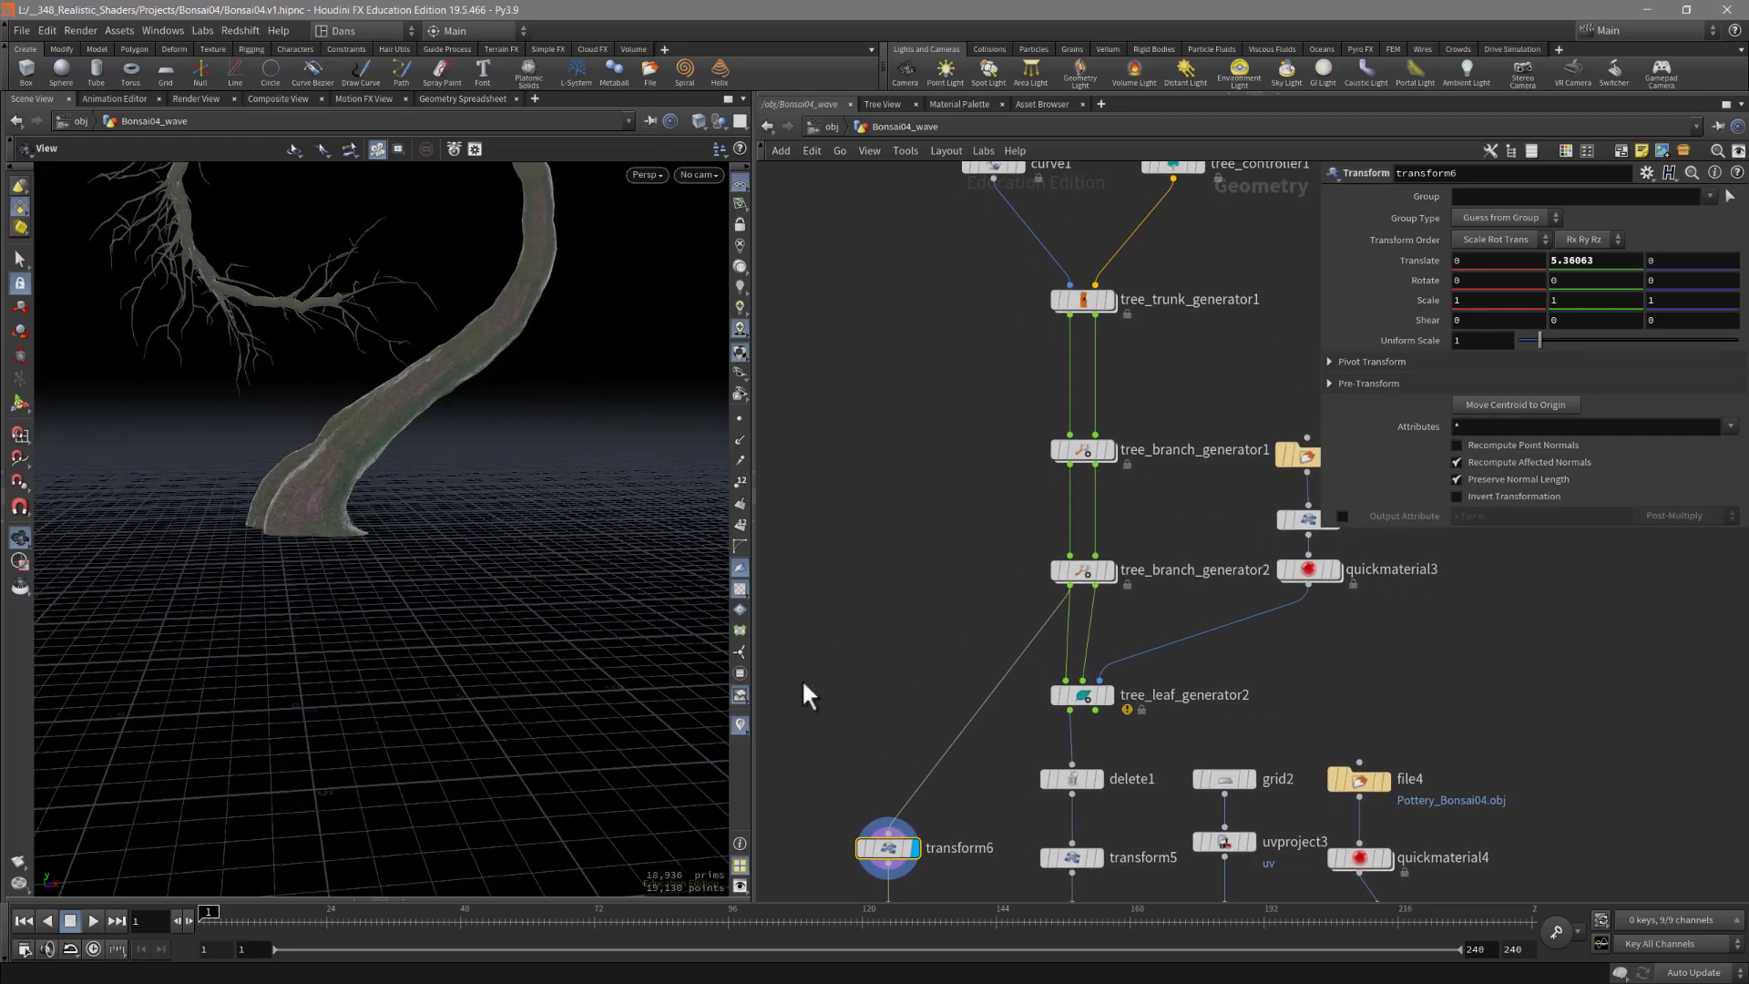
pyautogui.moveTo(804, 695); pyautogui.dragTo(829, 437, button='middle')
pyautogui.click(857, 644)
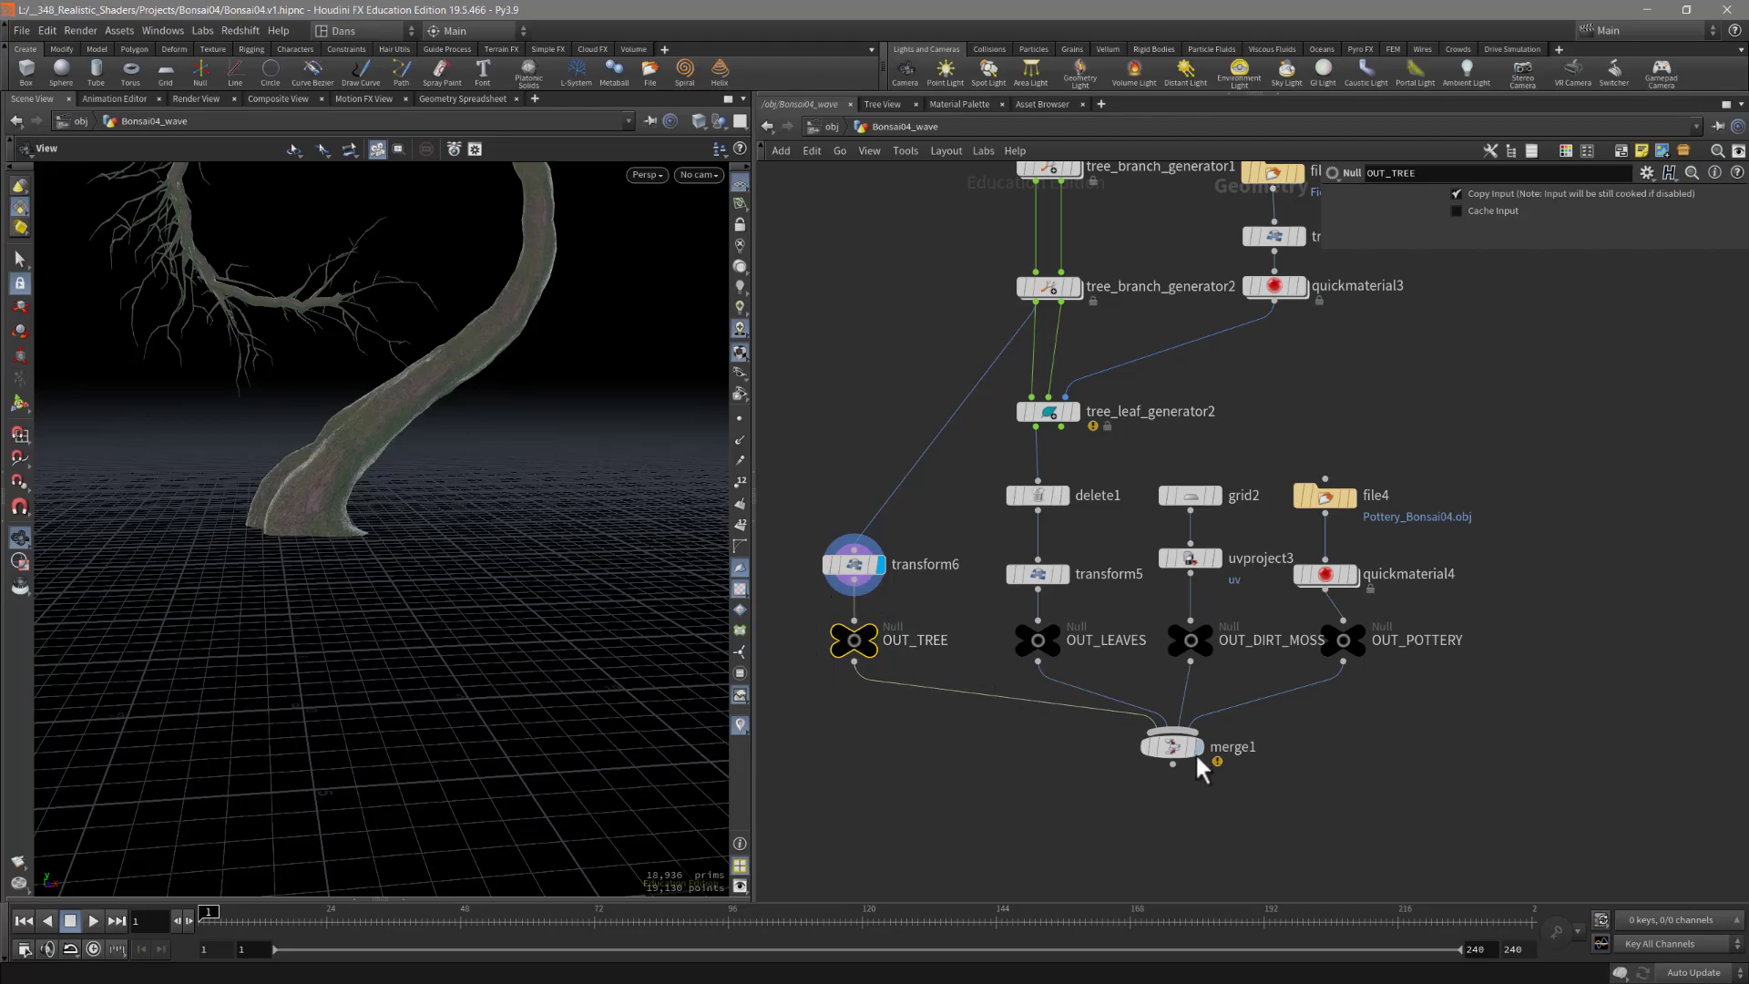
pyautogui.click(872, 638)
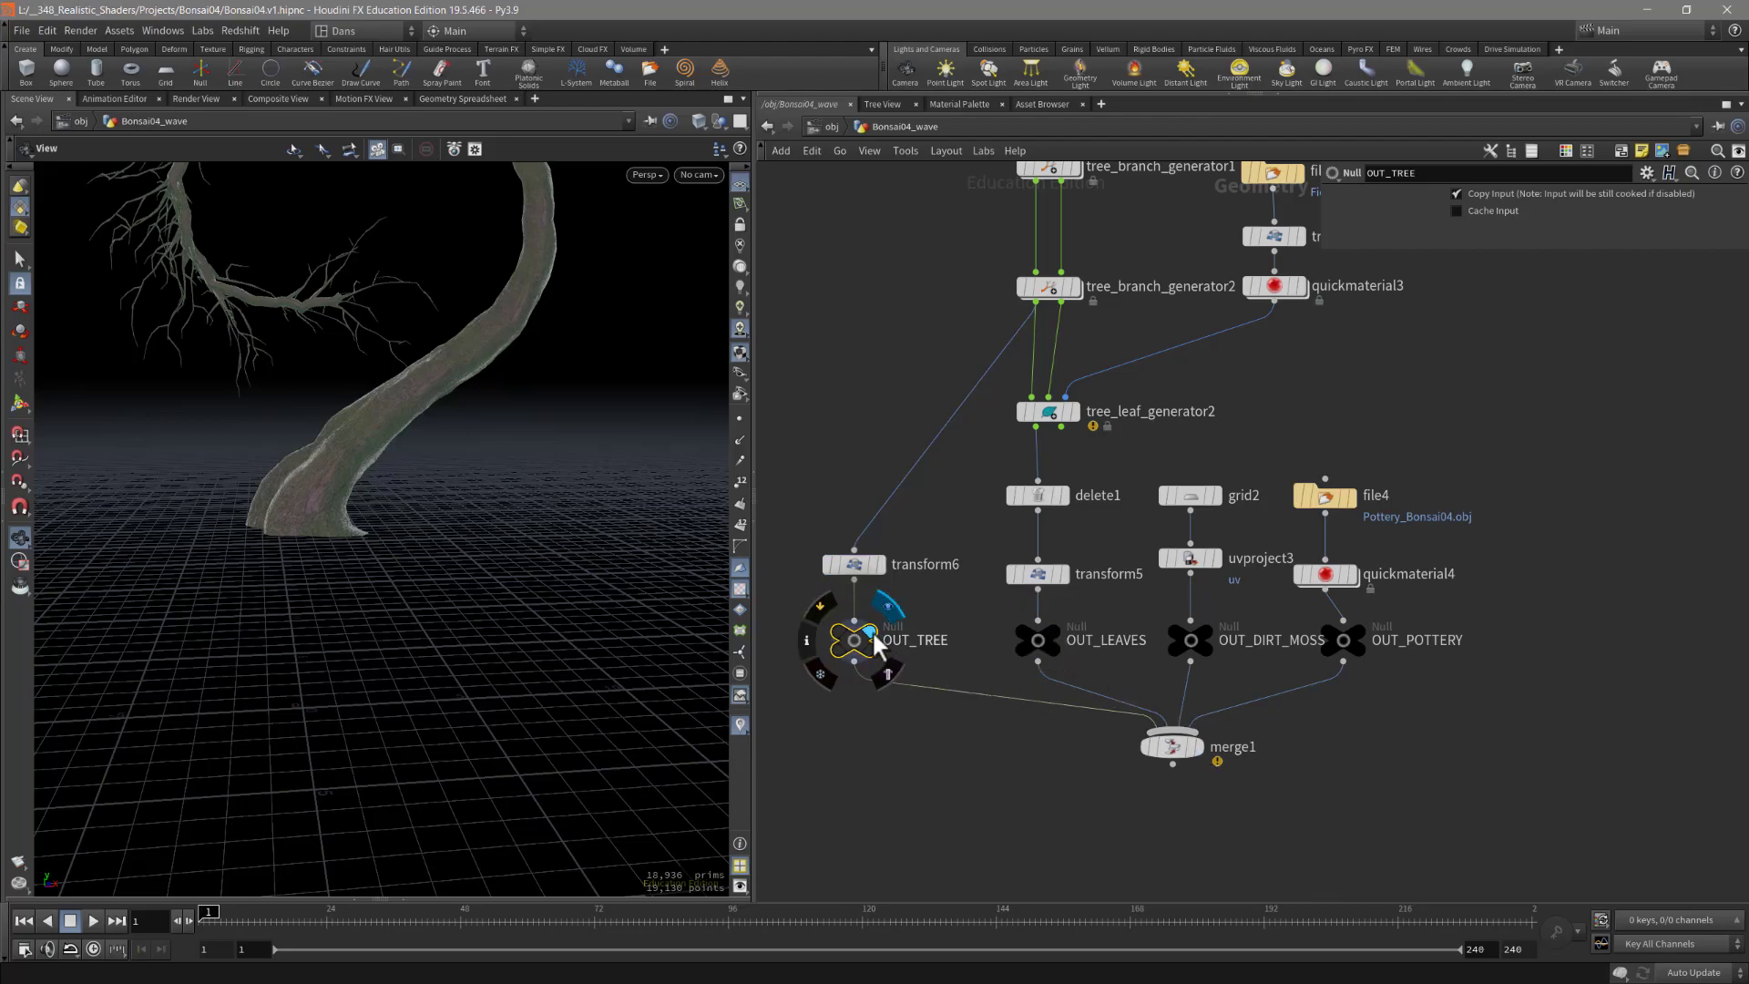
pyautogui.moveTo(605, 586); pyautogui.dragTo(566, 712)
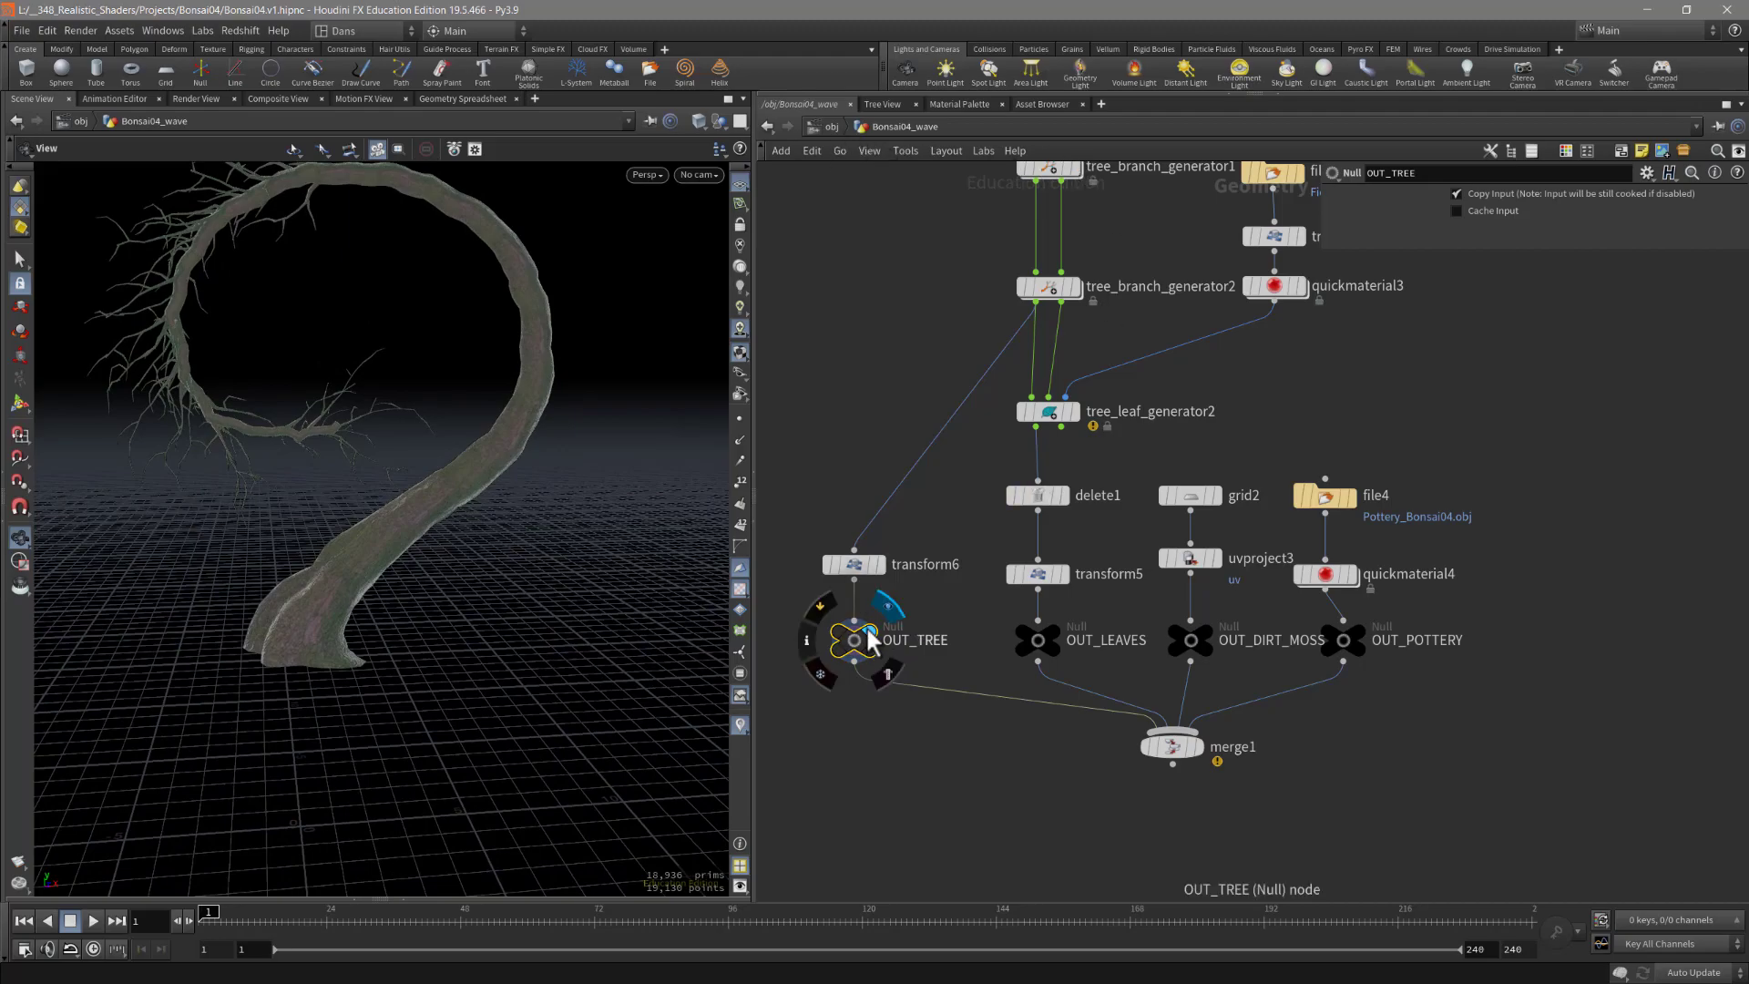
# Step: Check the separate geometry objects at the object level, reopen Bonsai04_wave and display its grid2 node
pyautogui.click(832, 127)
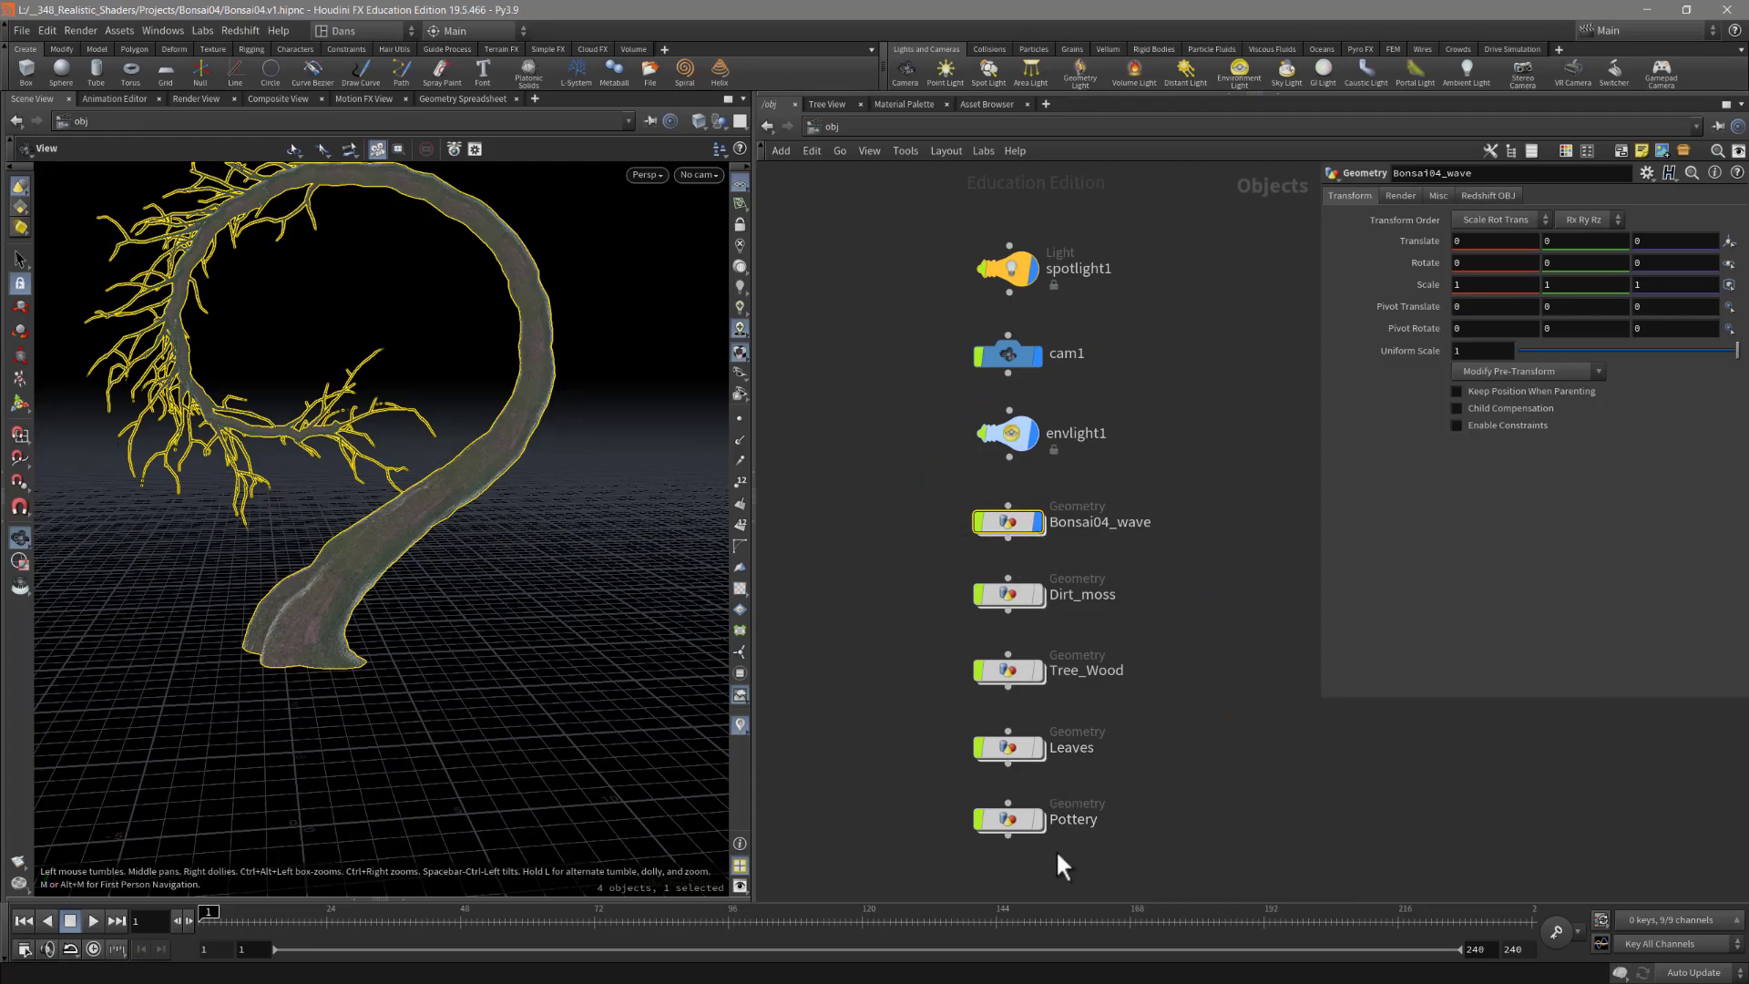
pyautogui.doubleClick(1018, 524)
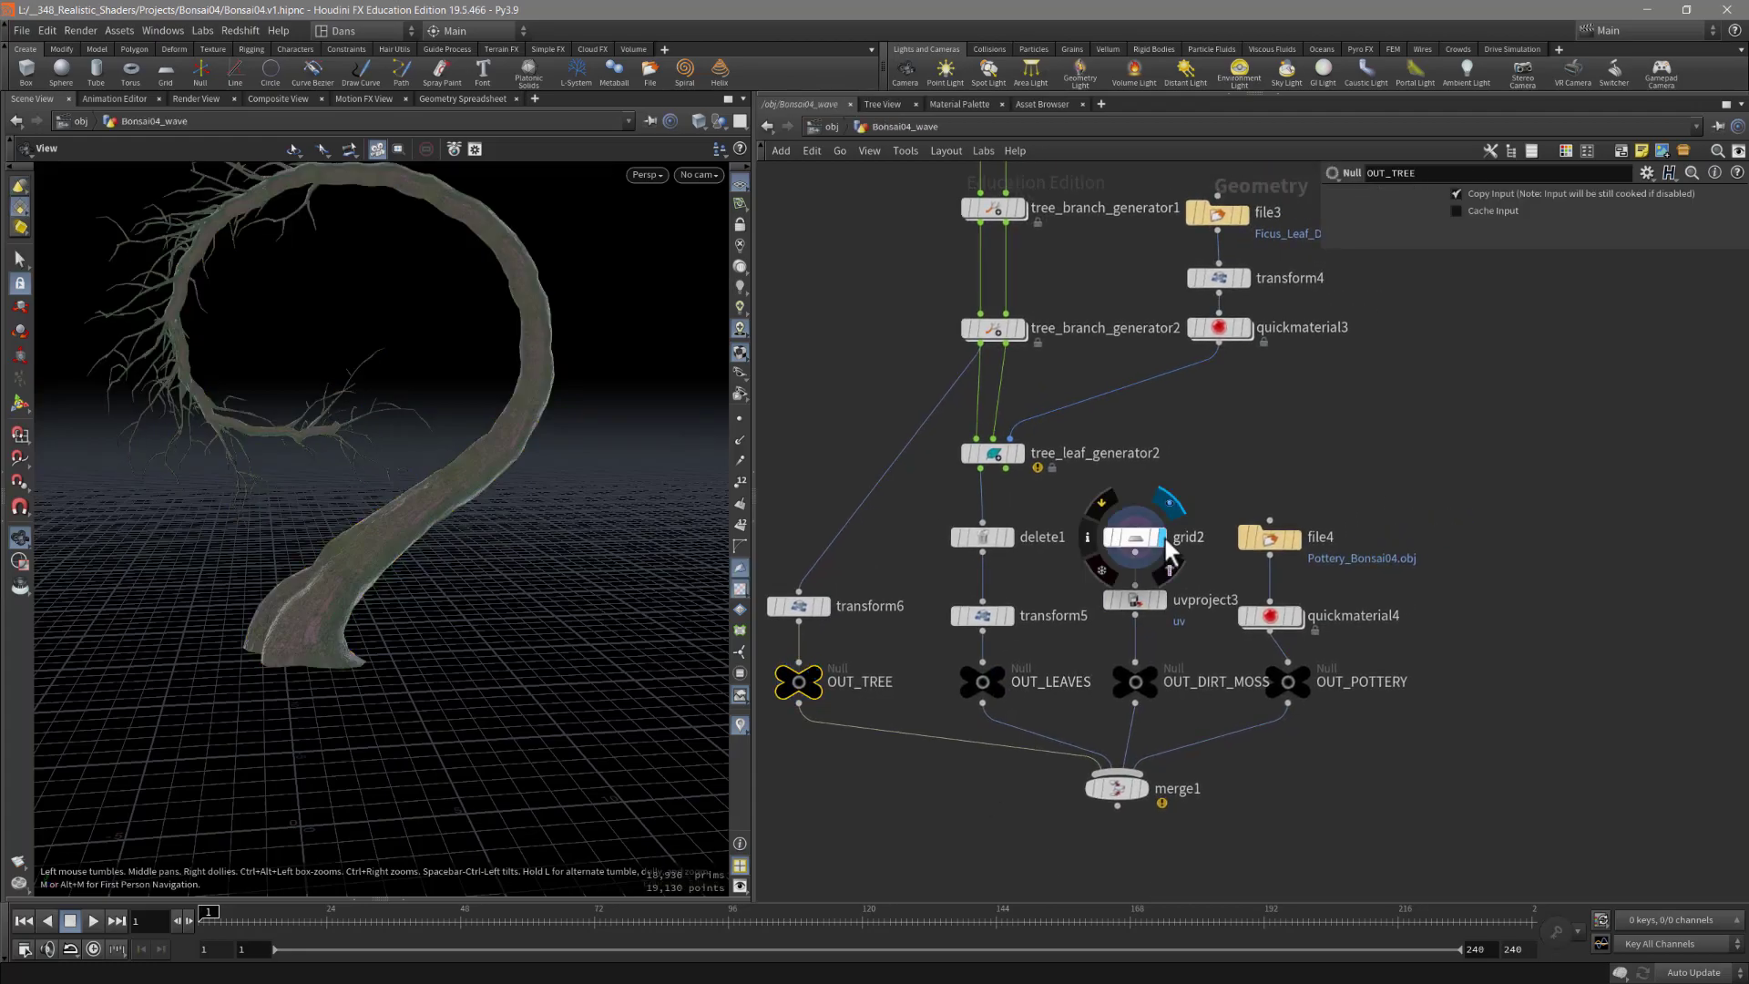
pyautogui.click(1162, 538)
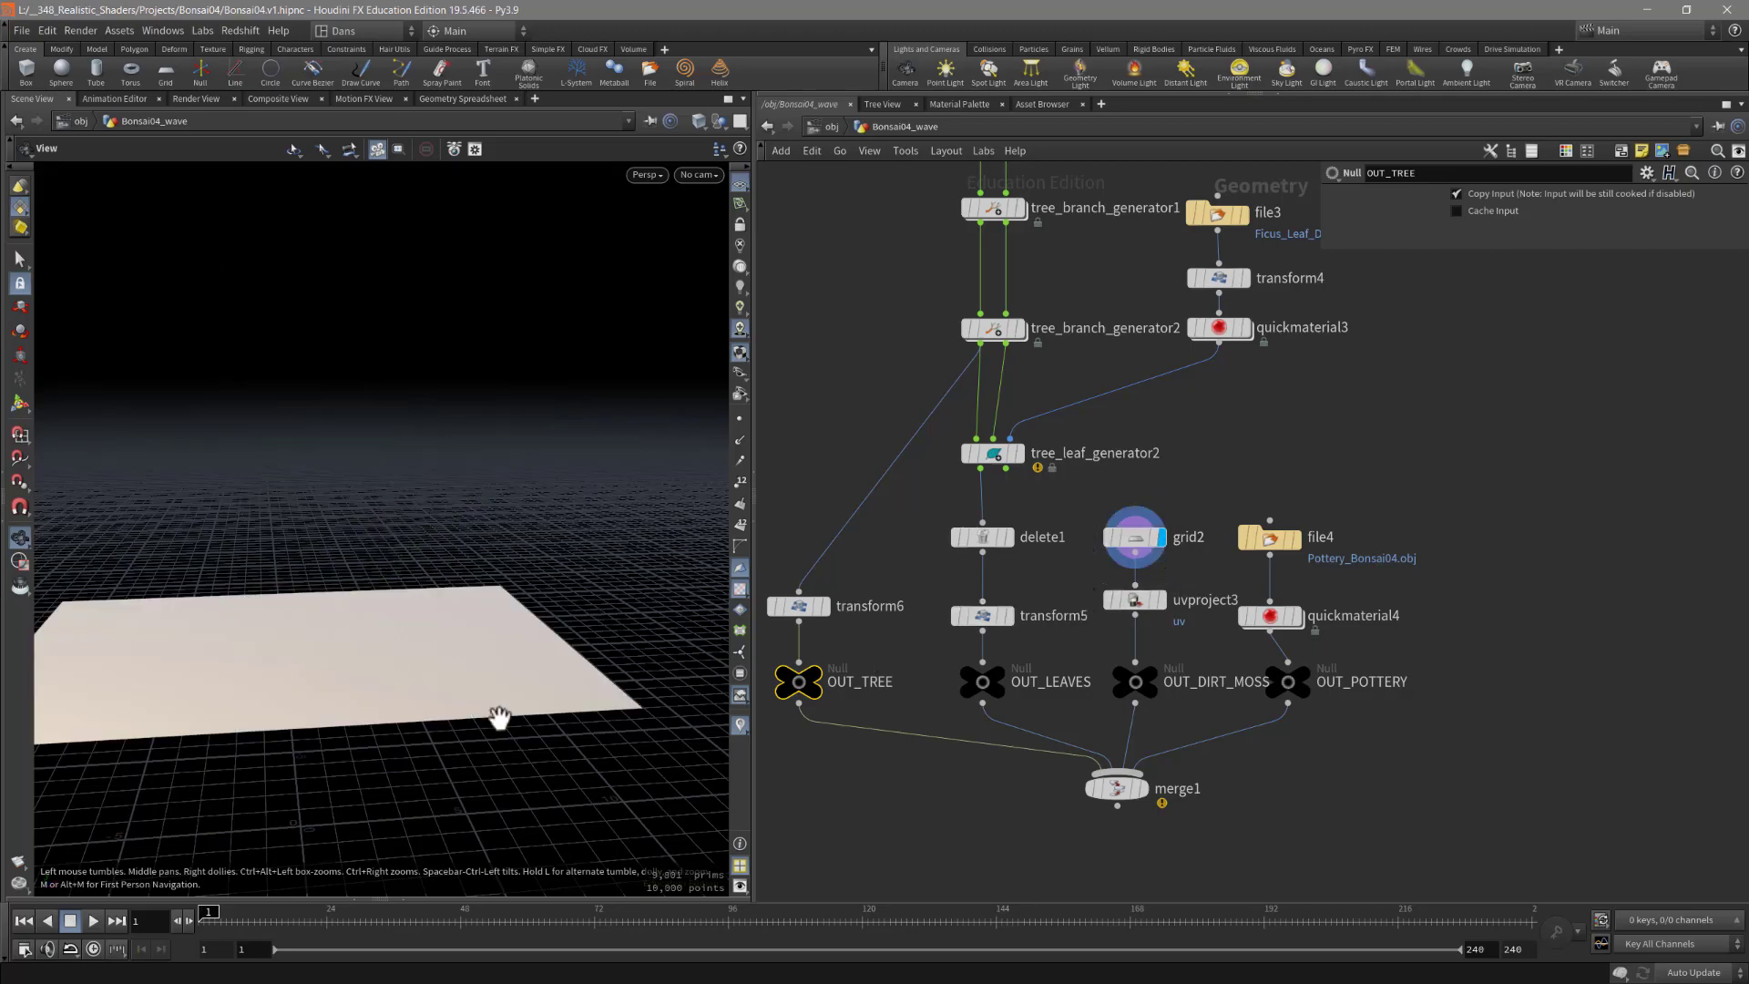
# Step: Examine the uvproject3 settings and the grid's projected UVs, and display the OUT_DIRT_MOSS null
pyautogui.click(1161, 600)
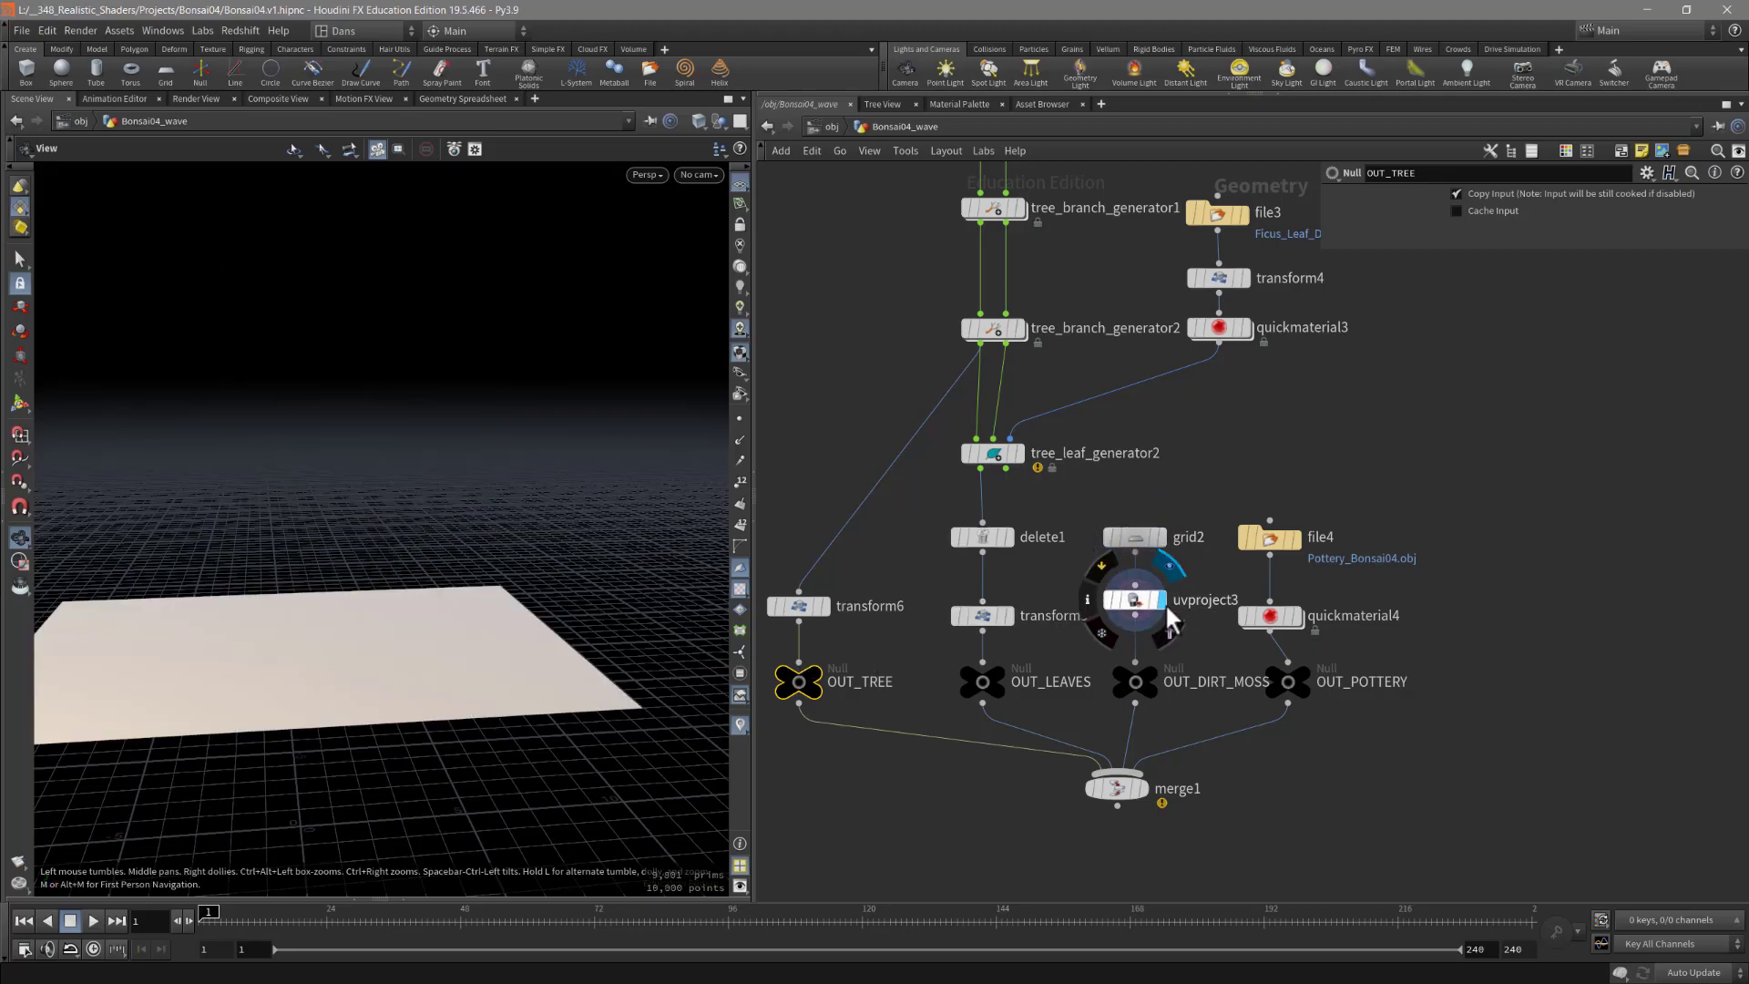
pyautogui.click(1139, 602)
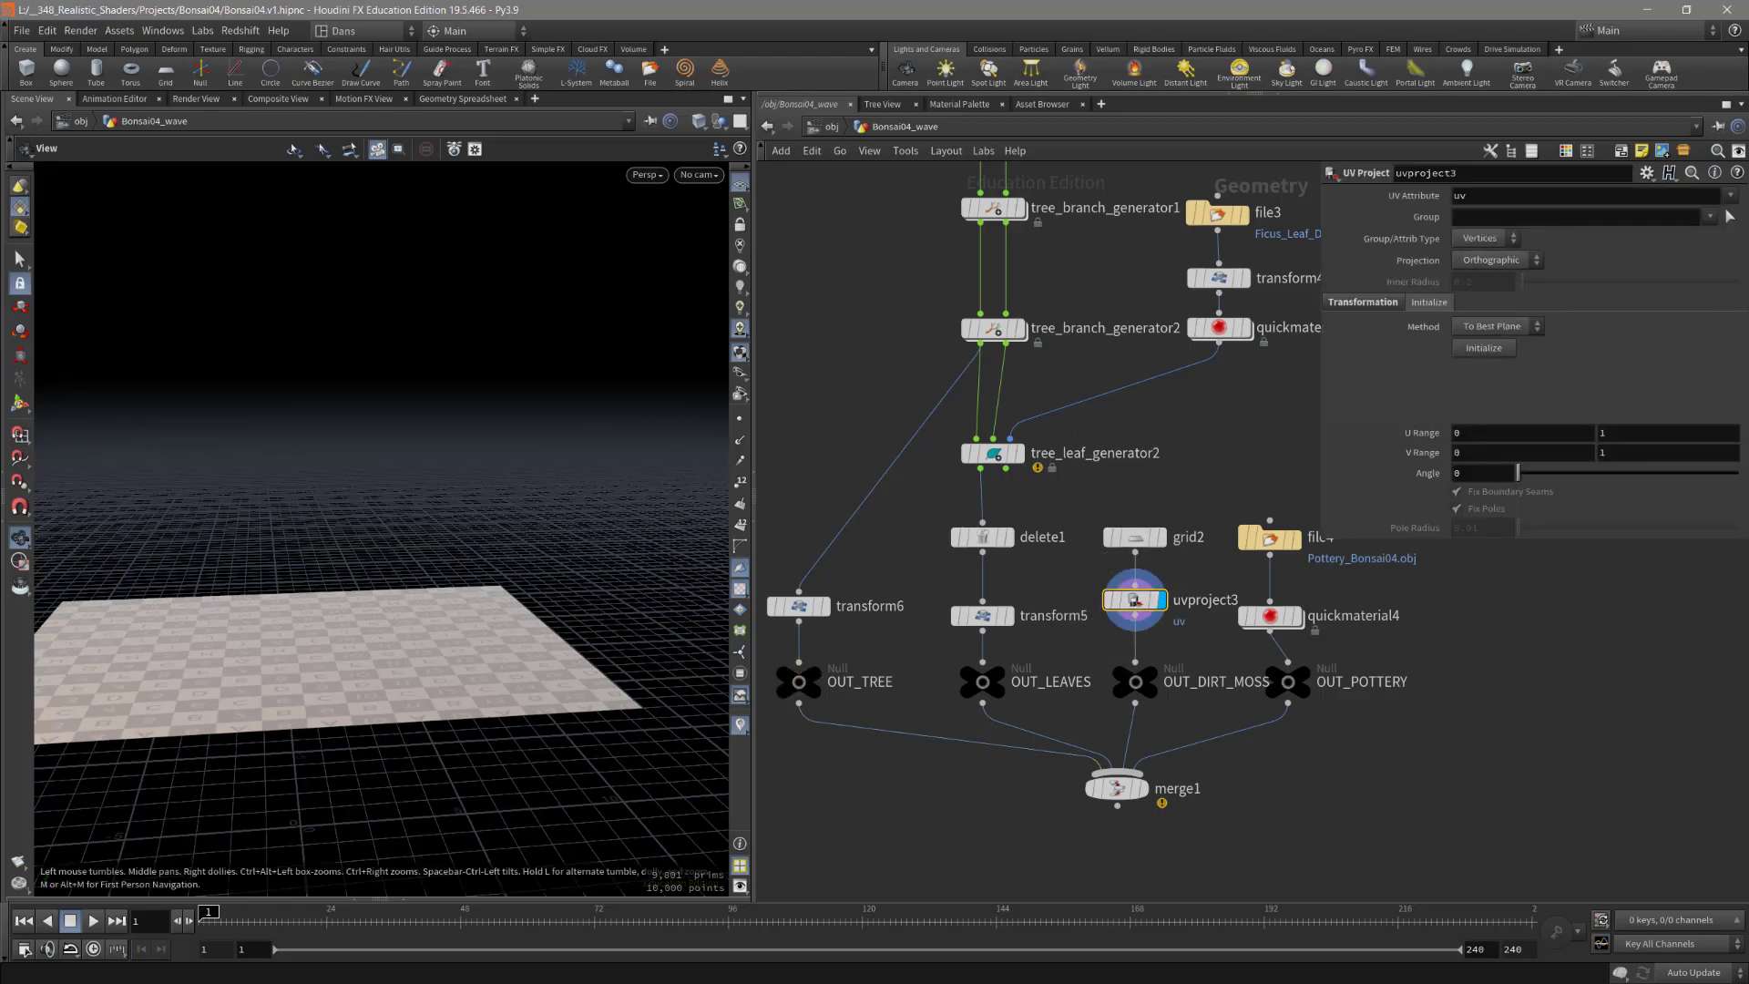
pyautogui.moveTo(363, 738); pyautogui.dragTo(386, 671)
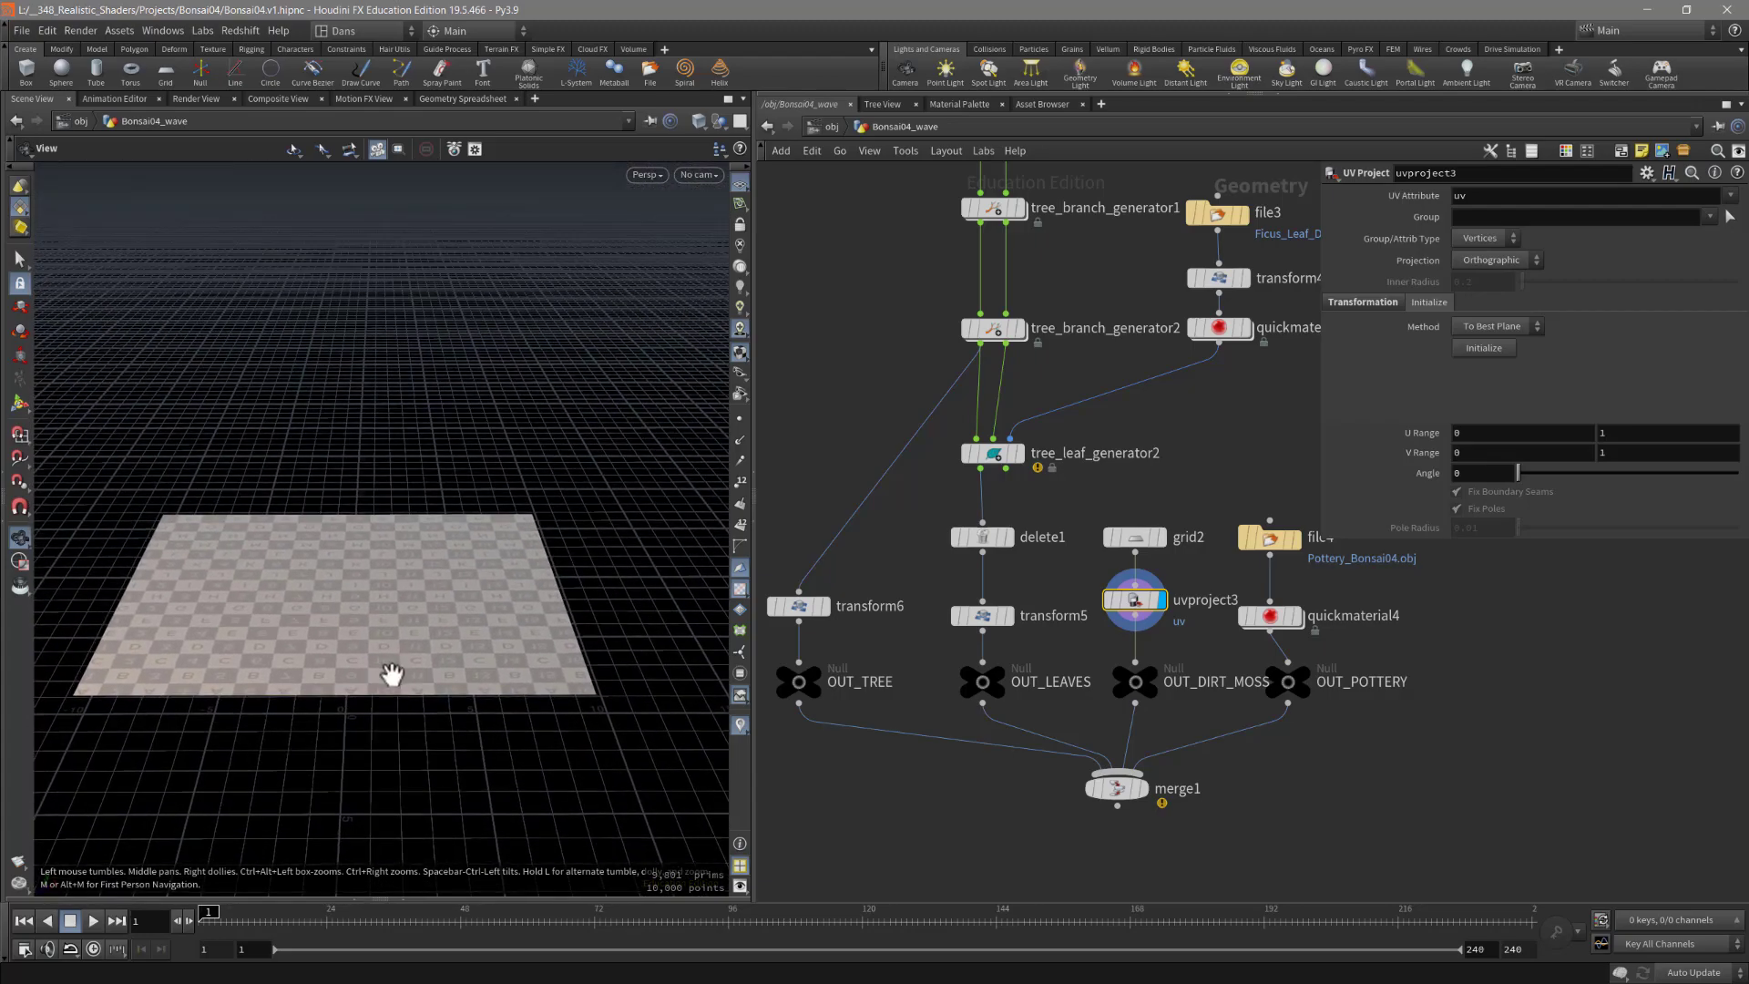
pyautogui.click(1153, 674)
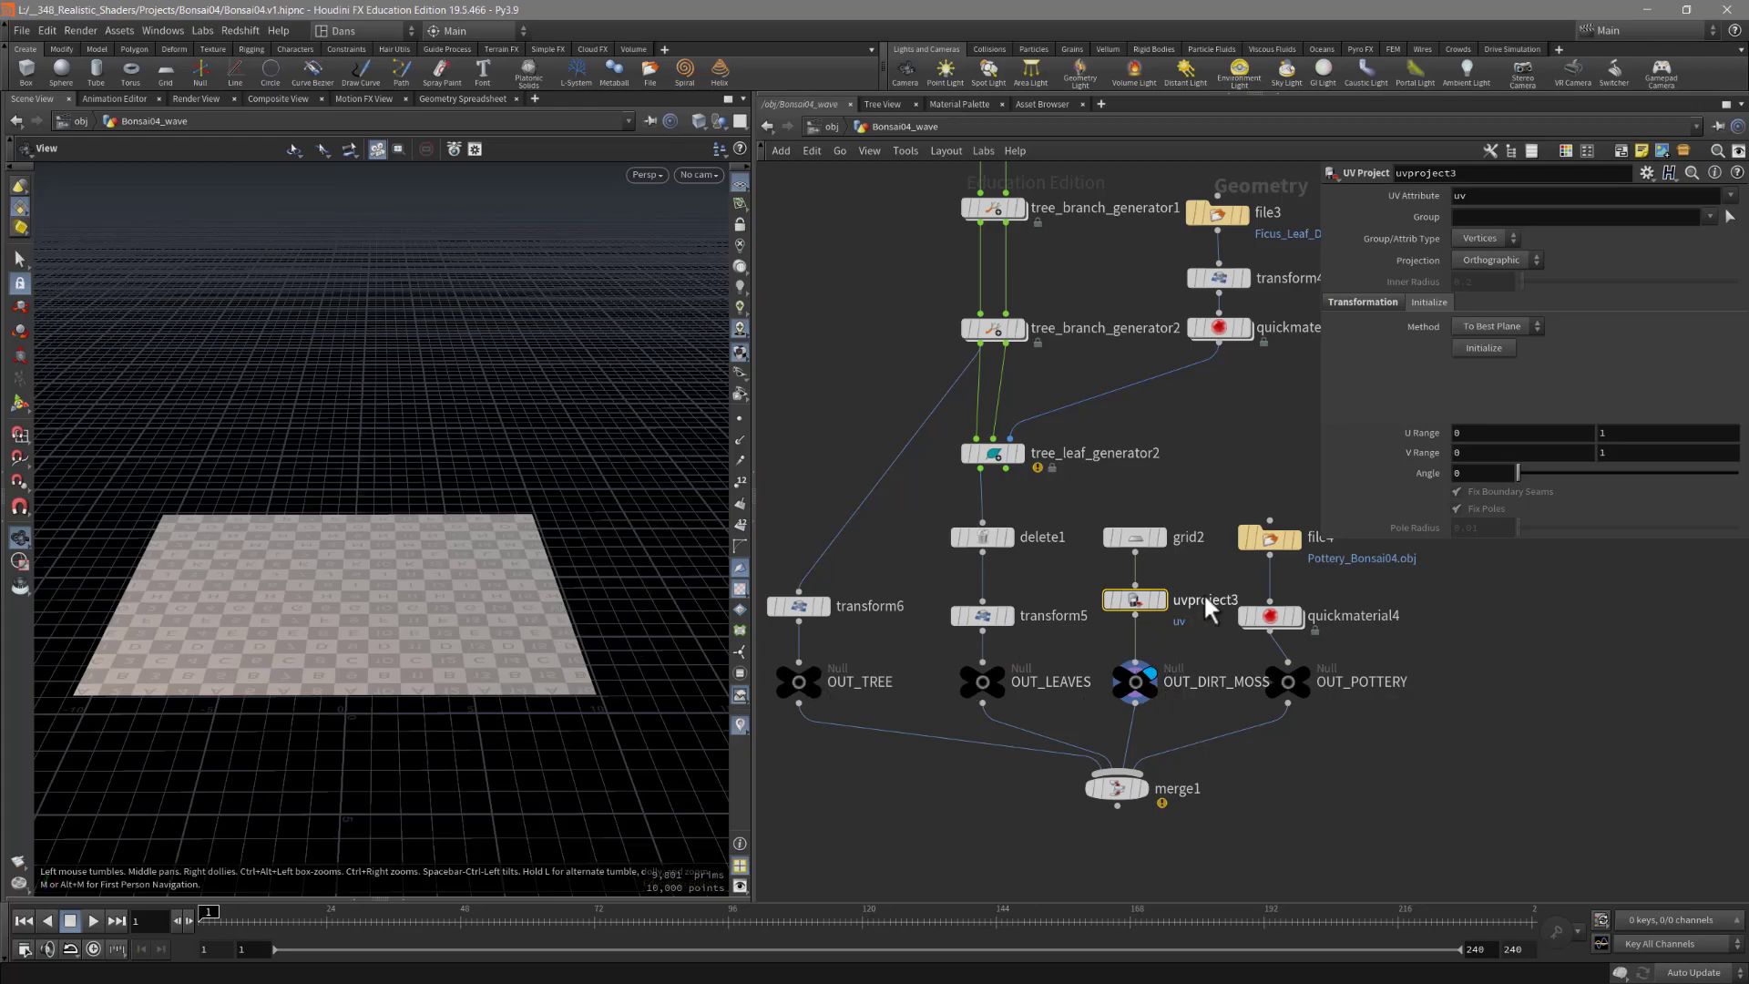
pyautogui.moveTo(1201, 665); pyautogui.dragTo(1048, 723, button='middle')
pyautogui.scroll(2, 1102, 674)
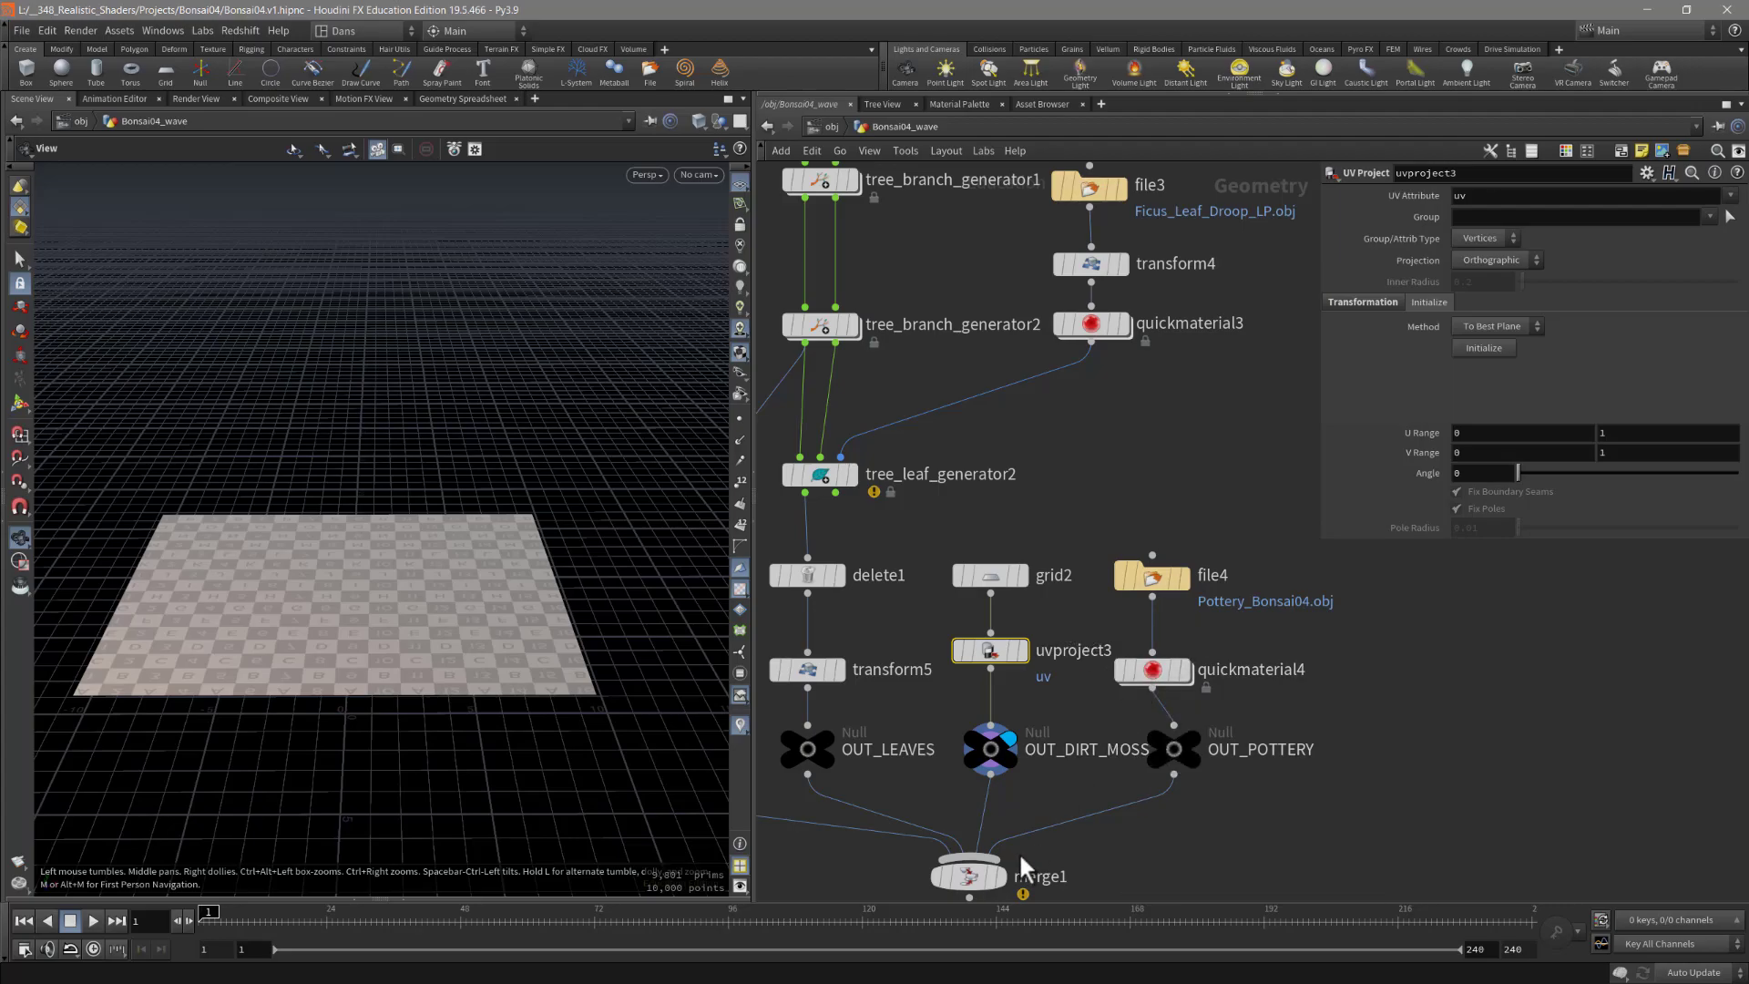
pyautogui.moveTo(1029, 792); pyautogui.dragTo(1013, 756, button='middle')
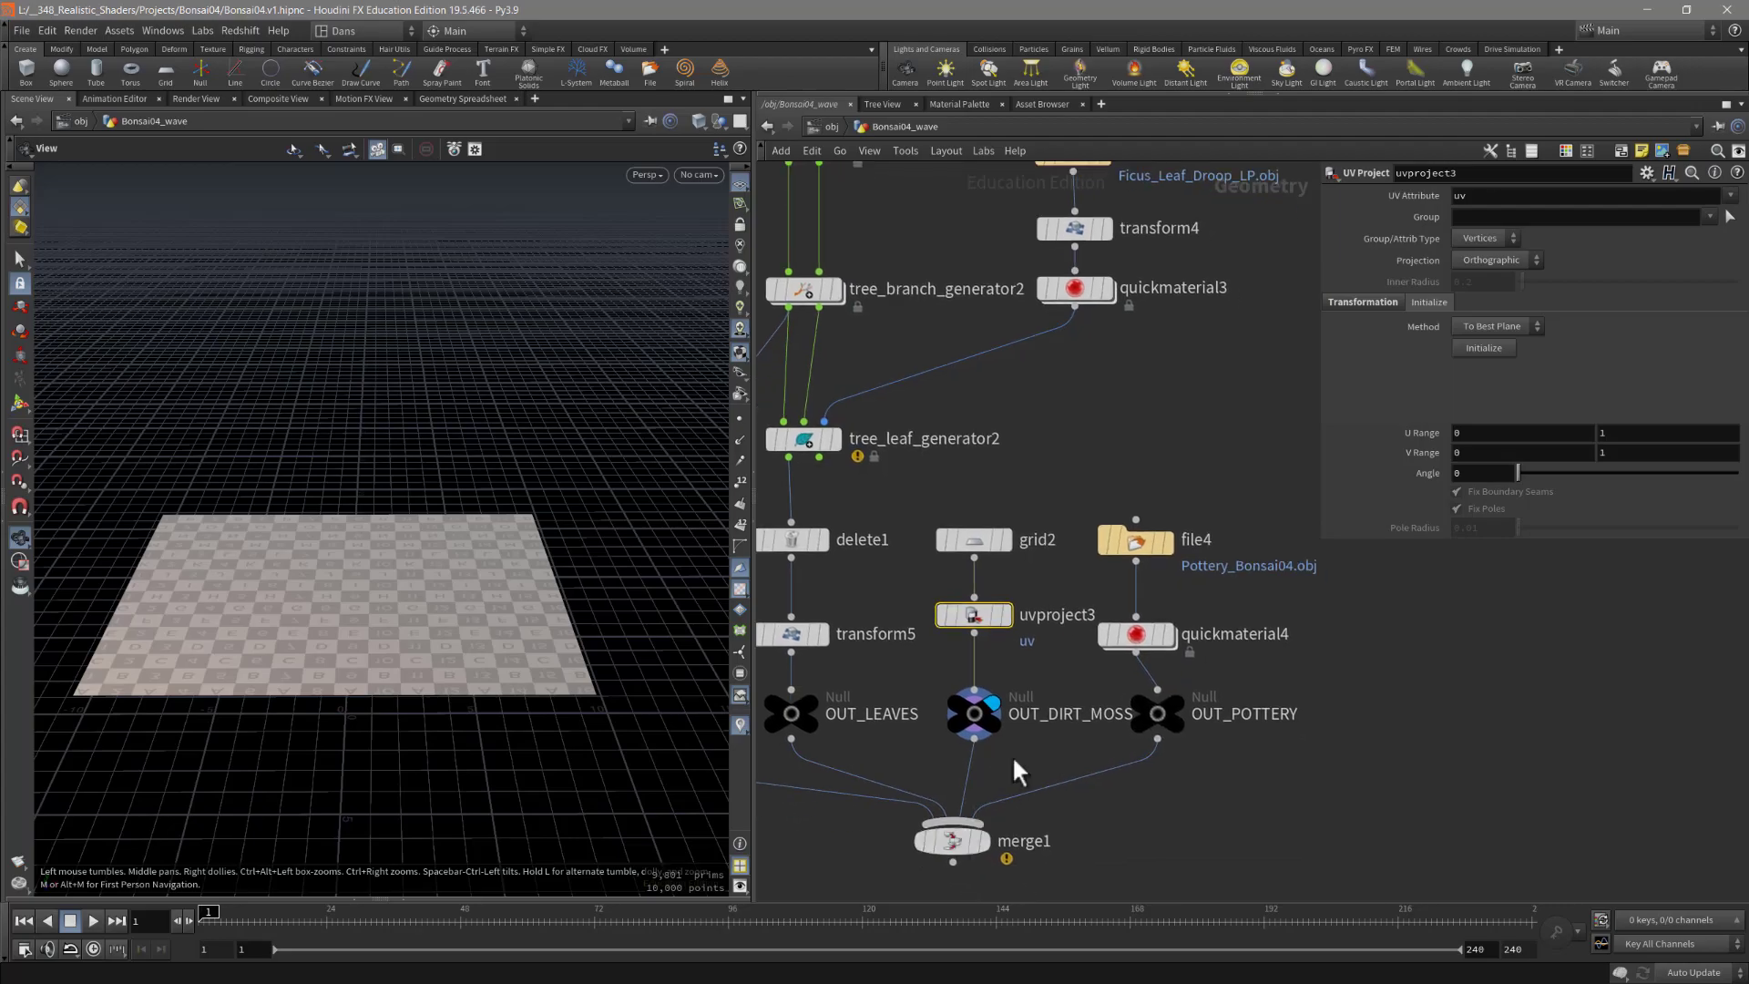
# Step: Examine the pottery branch by displaying the file4, quickmaterial4 and OUT_POTTERY nodes in turn
pyautogui.click(1169, 541)
pyautogui.moveTo(535, 640); pyautogui.dragTo(601, 583)
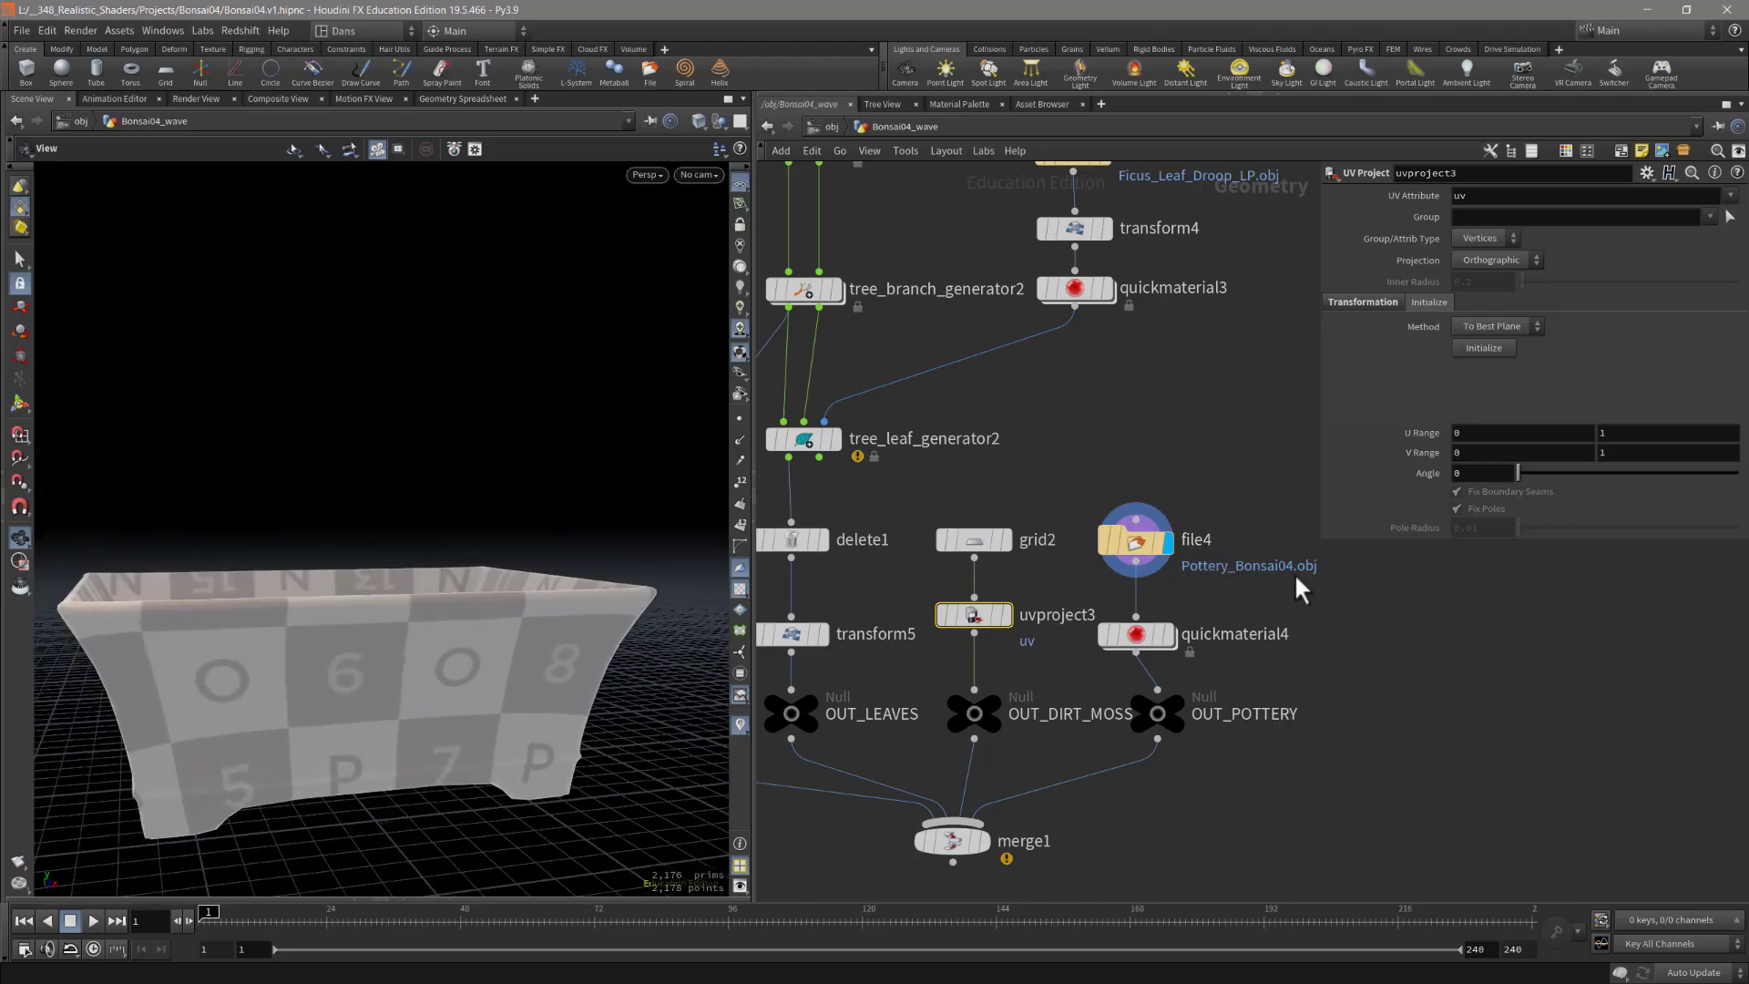
pyautogui.moveTo(437, 692); pyautogui.dragTo(577, 644)
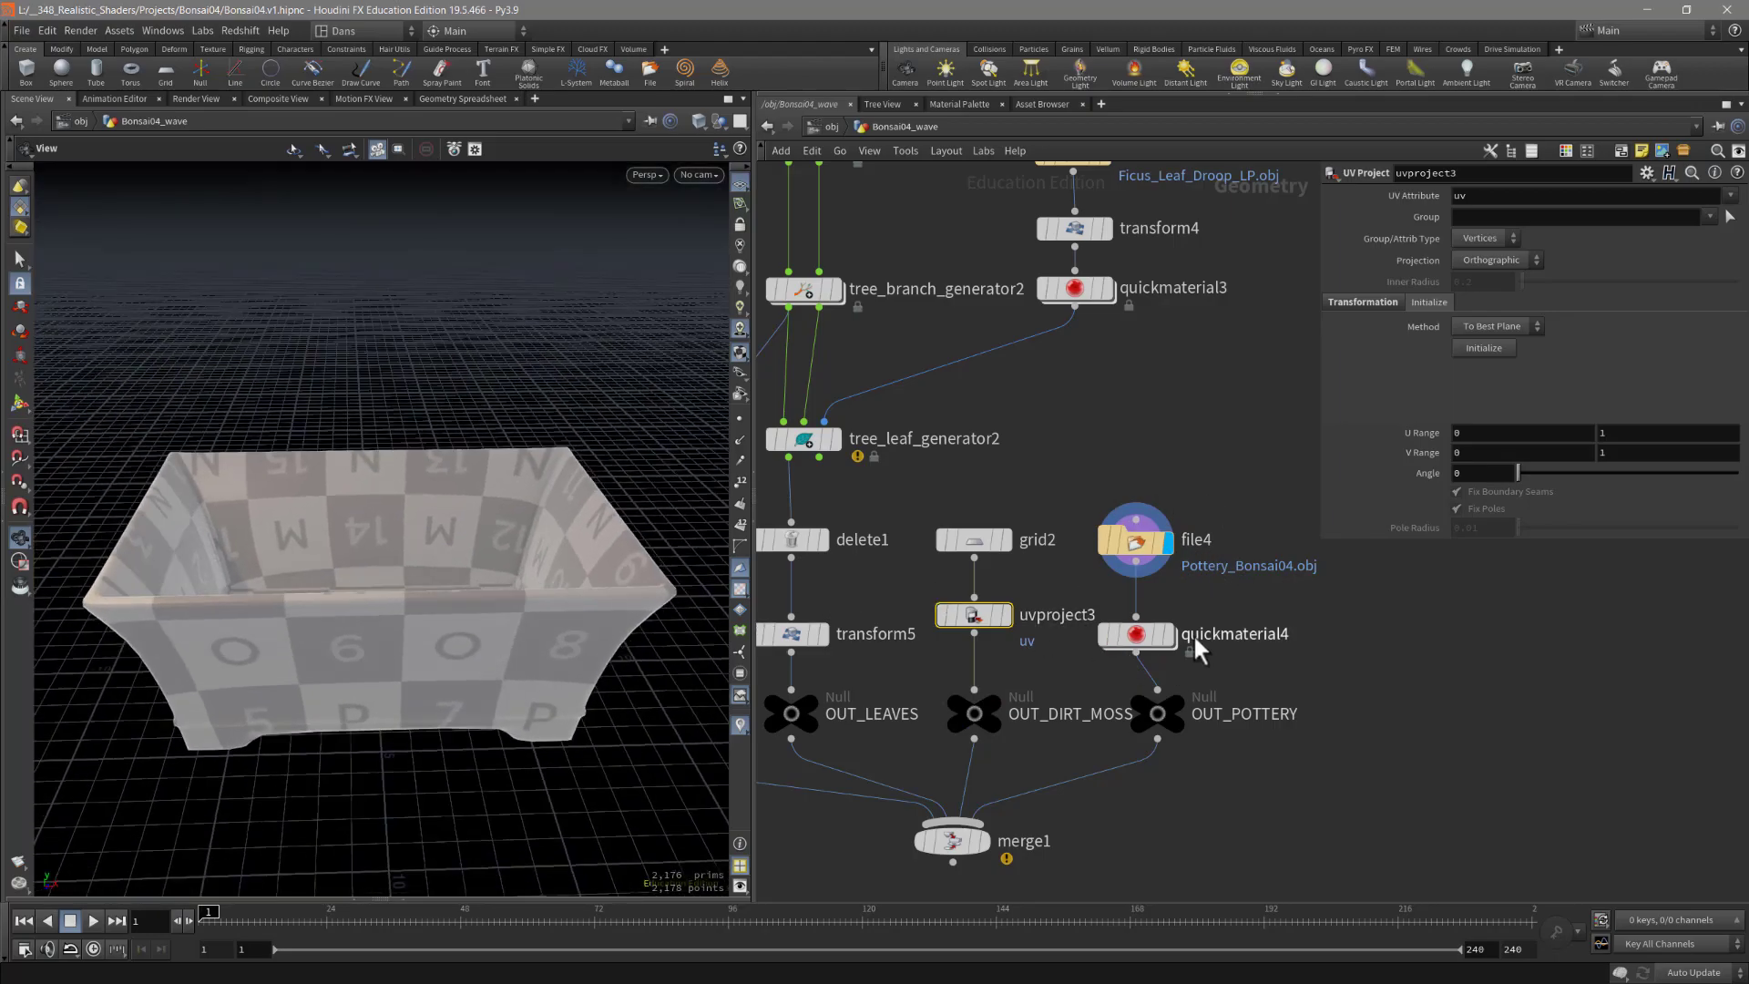
pyautogui.click(1170, 635)
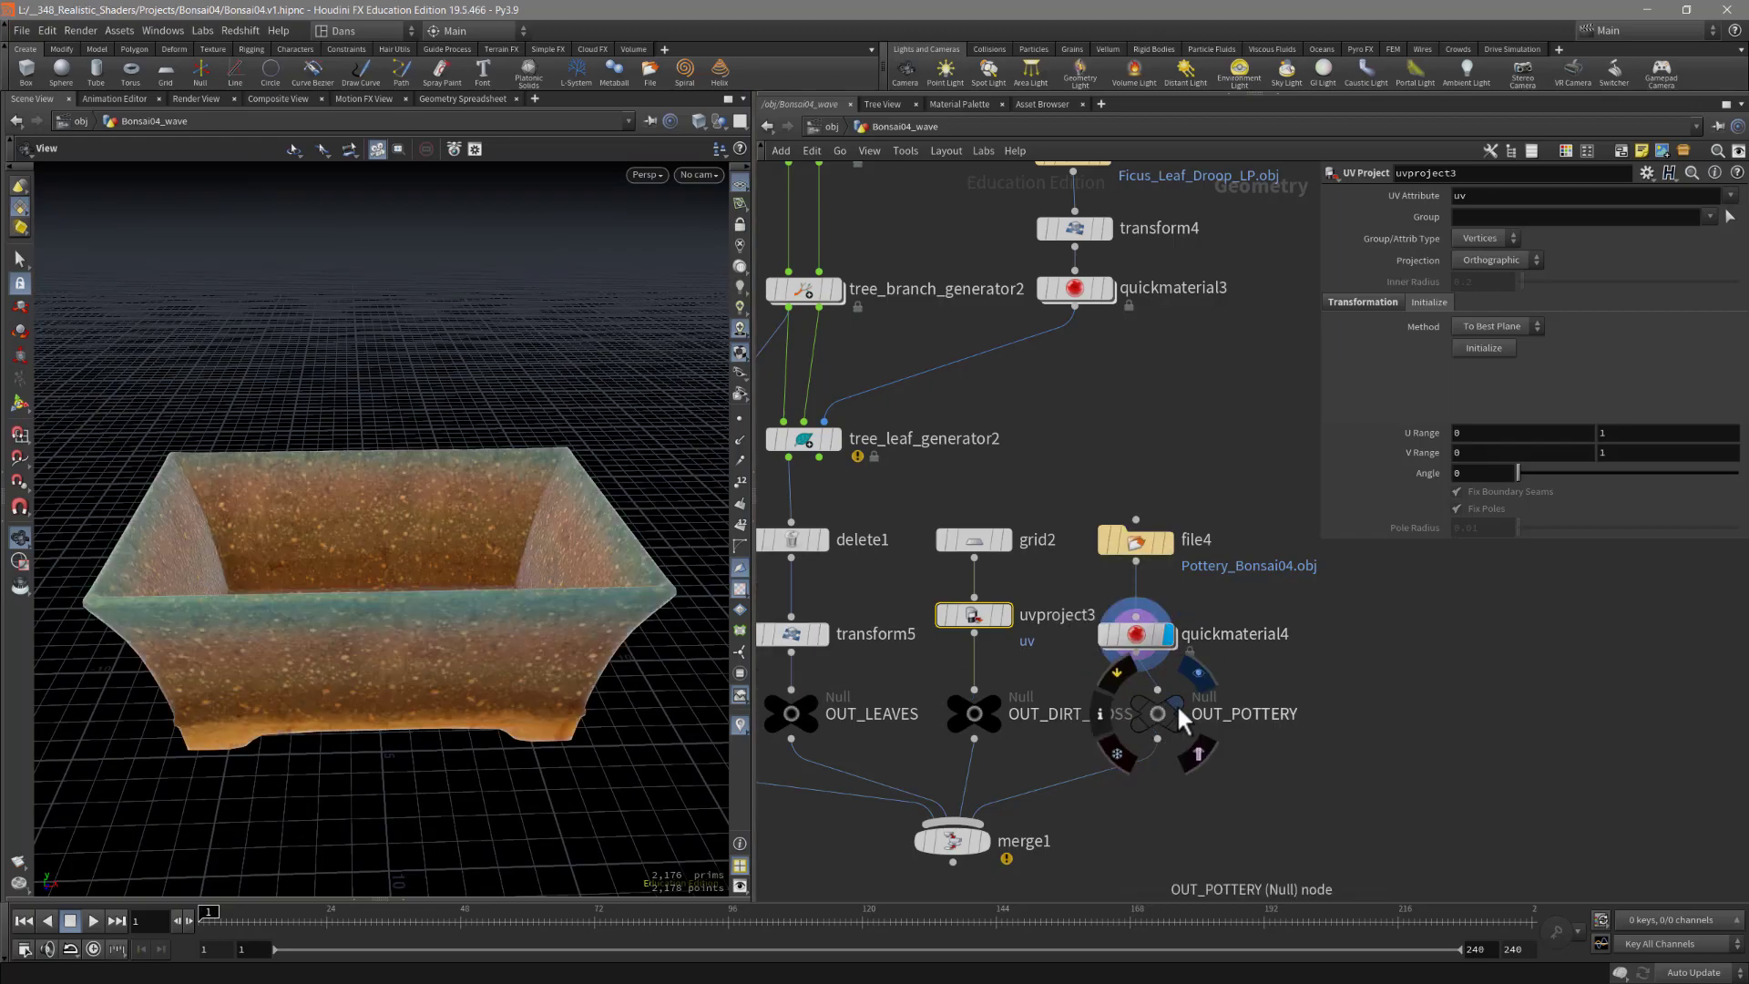
pyautogui.click(1178, 707)
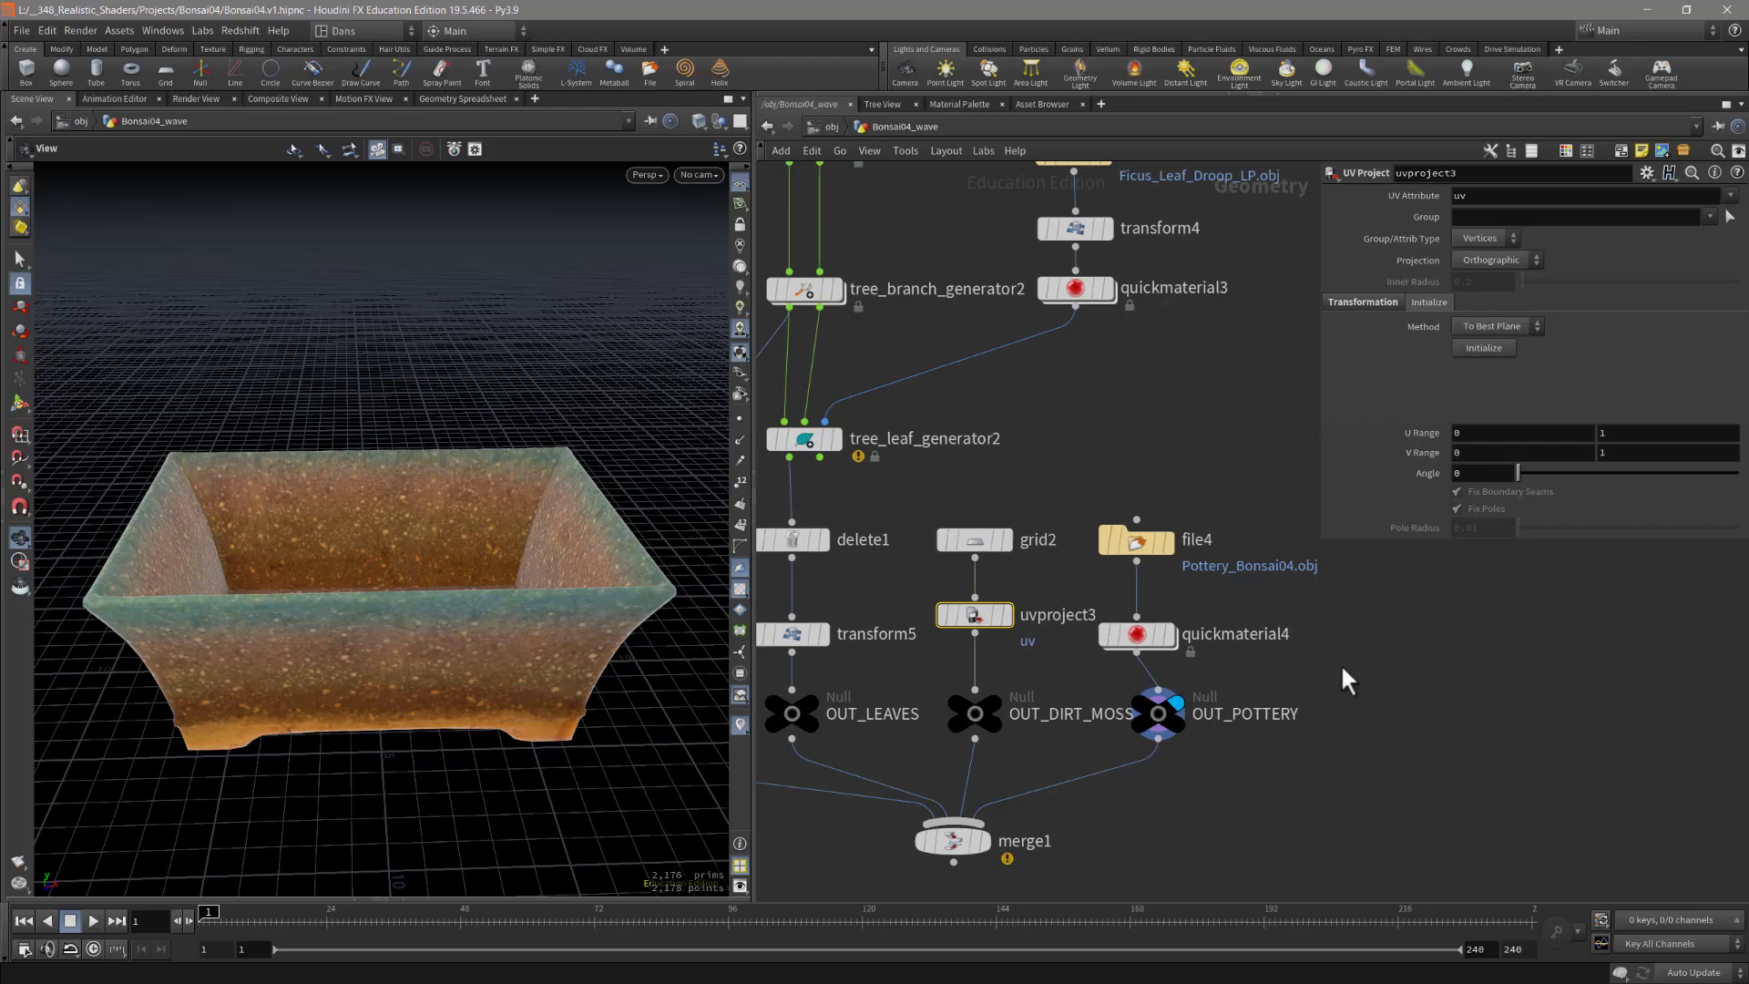
# Step: Compare the textured leaf shown by quickmaterial3 with the textured pot shown by quickmaterial4
pyautogui.scroll(2, 1342, 669)
pyautogui.hscroll(-1, 1080, 550)
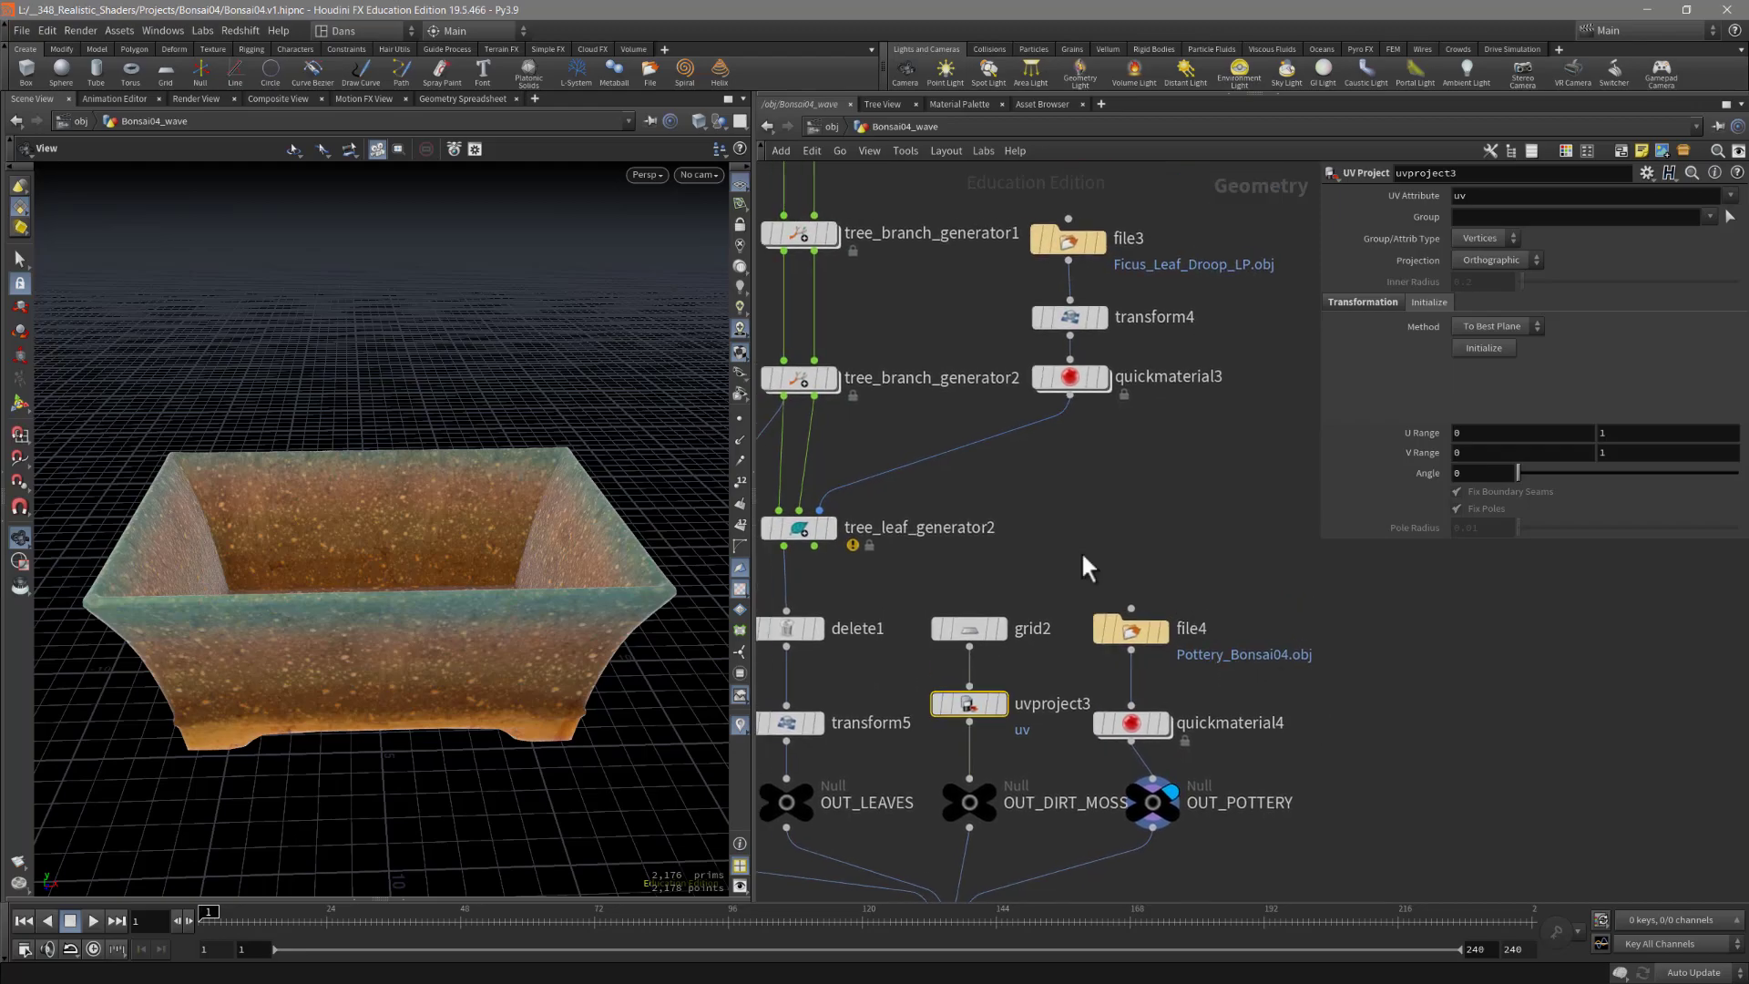
pyautogui.click(1105, 378)
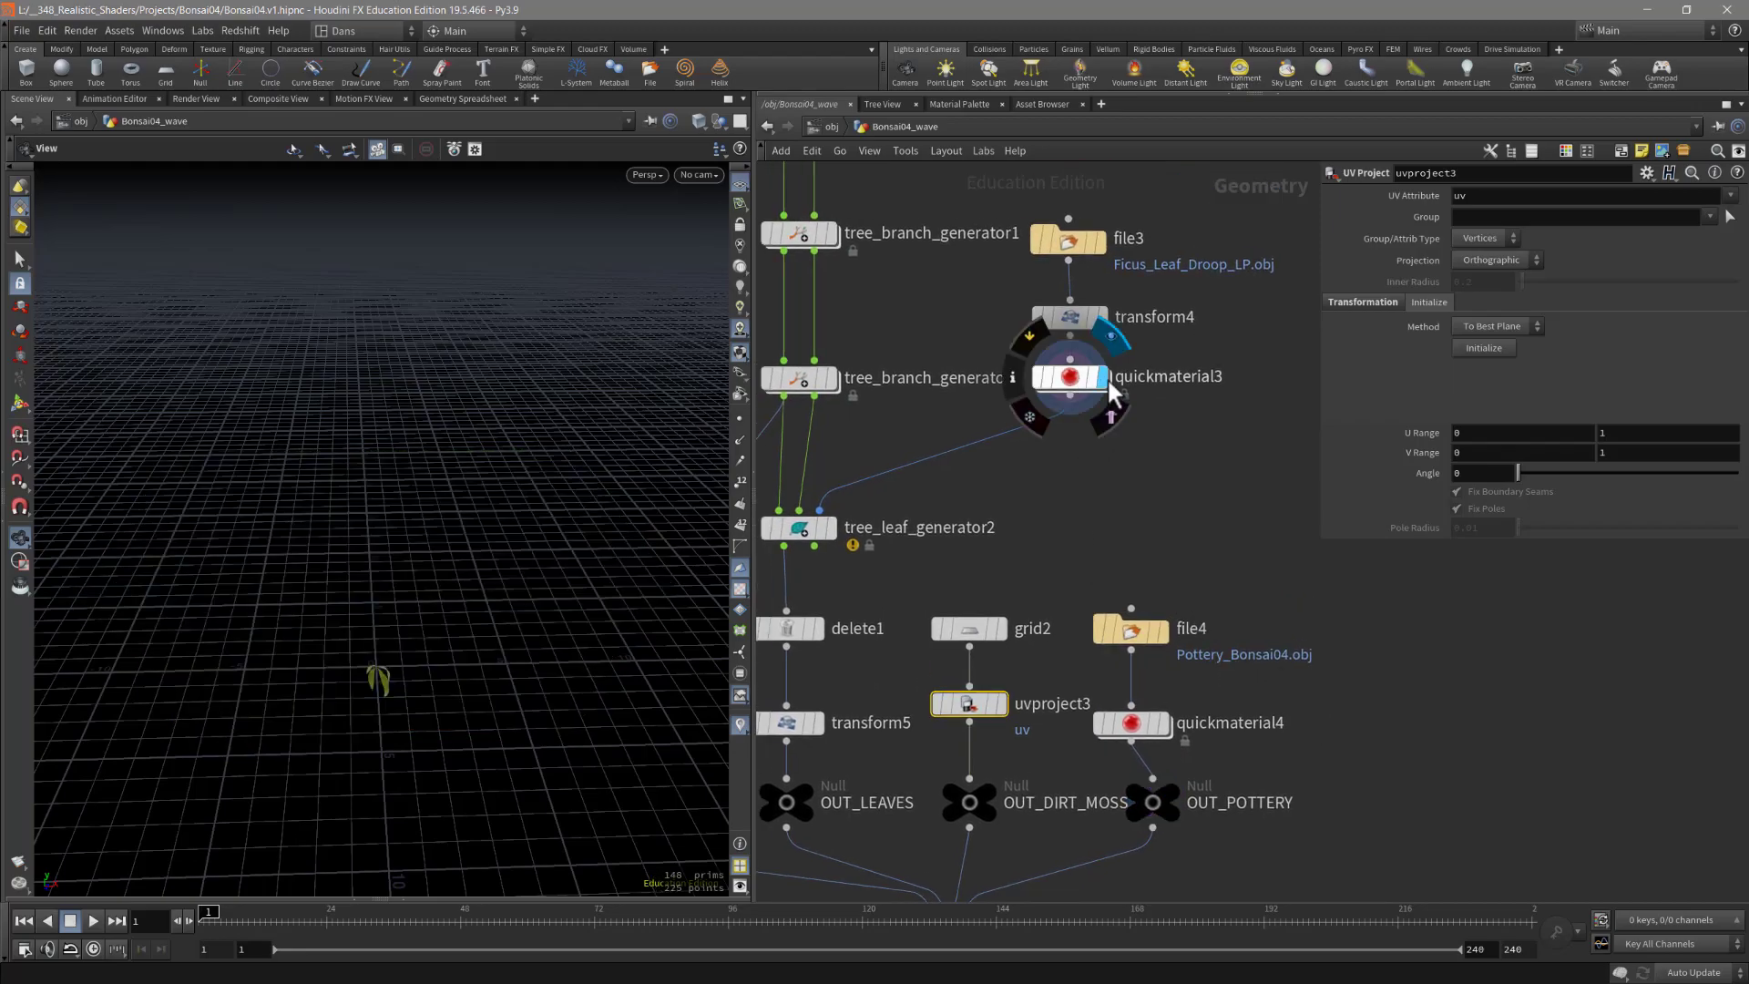
pyautogui.scroll(5, 359, 729)
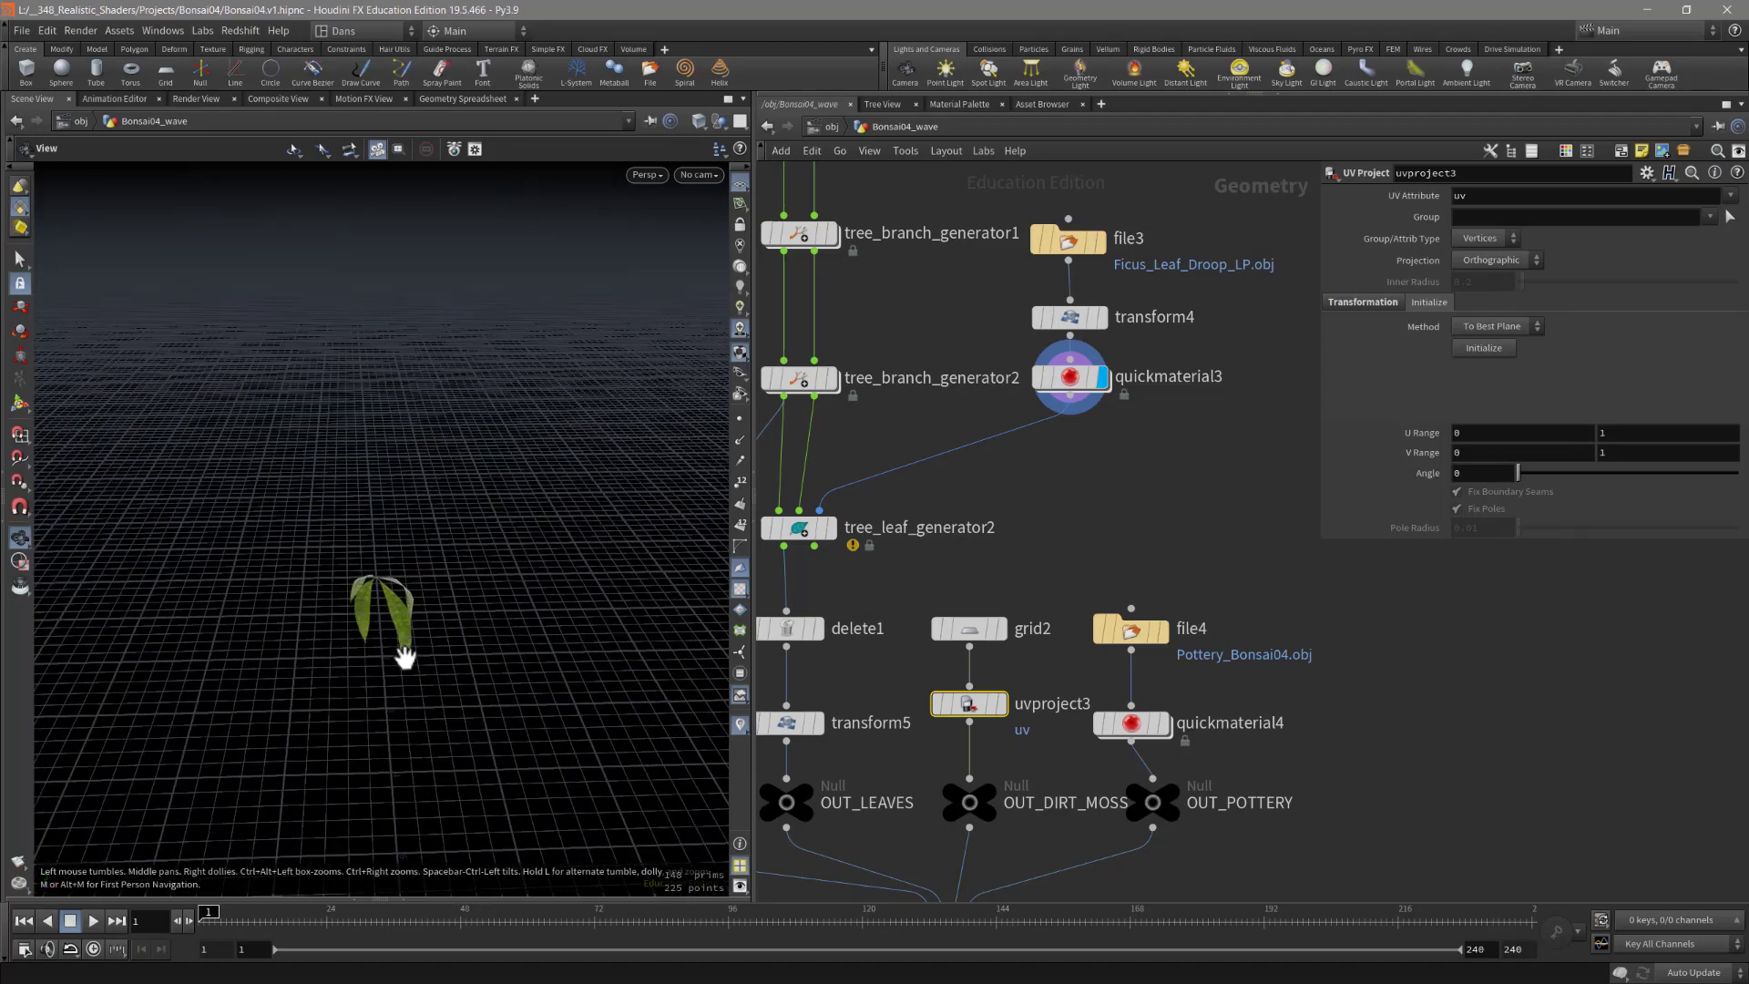
pyautogui.click(1164, 727)
pyautogui.scroll(-3, 1242, 765)
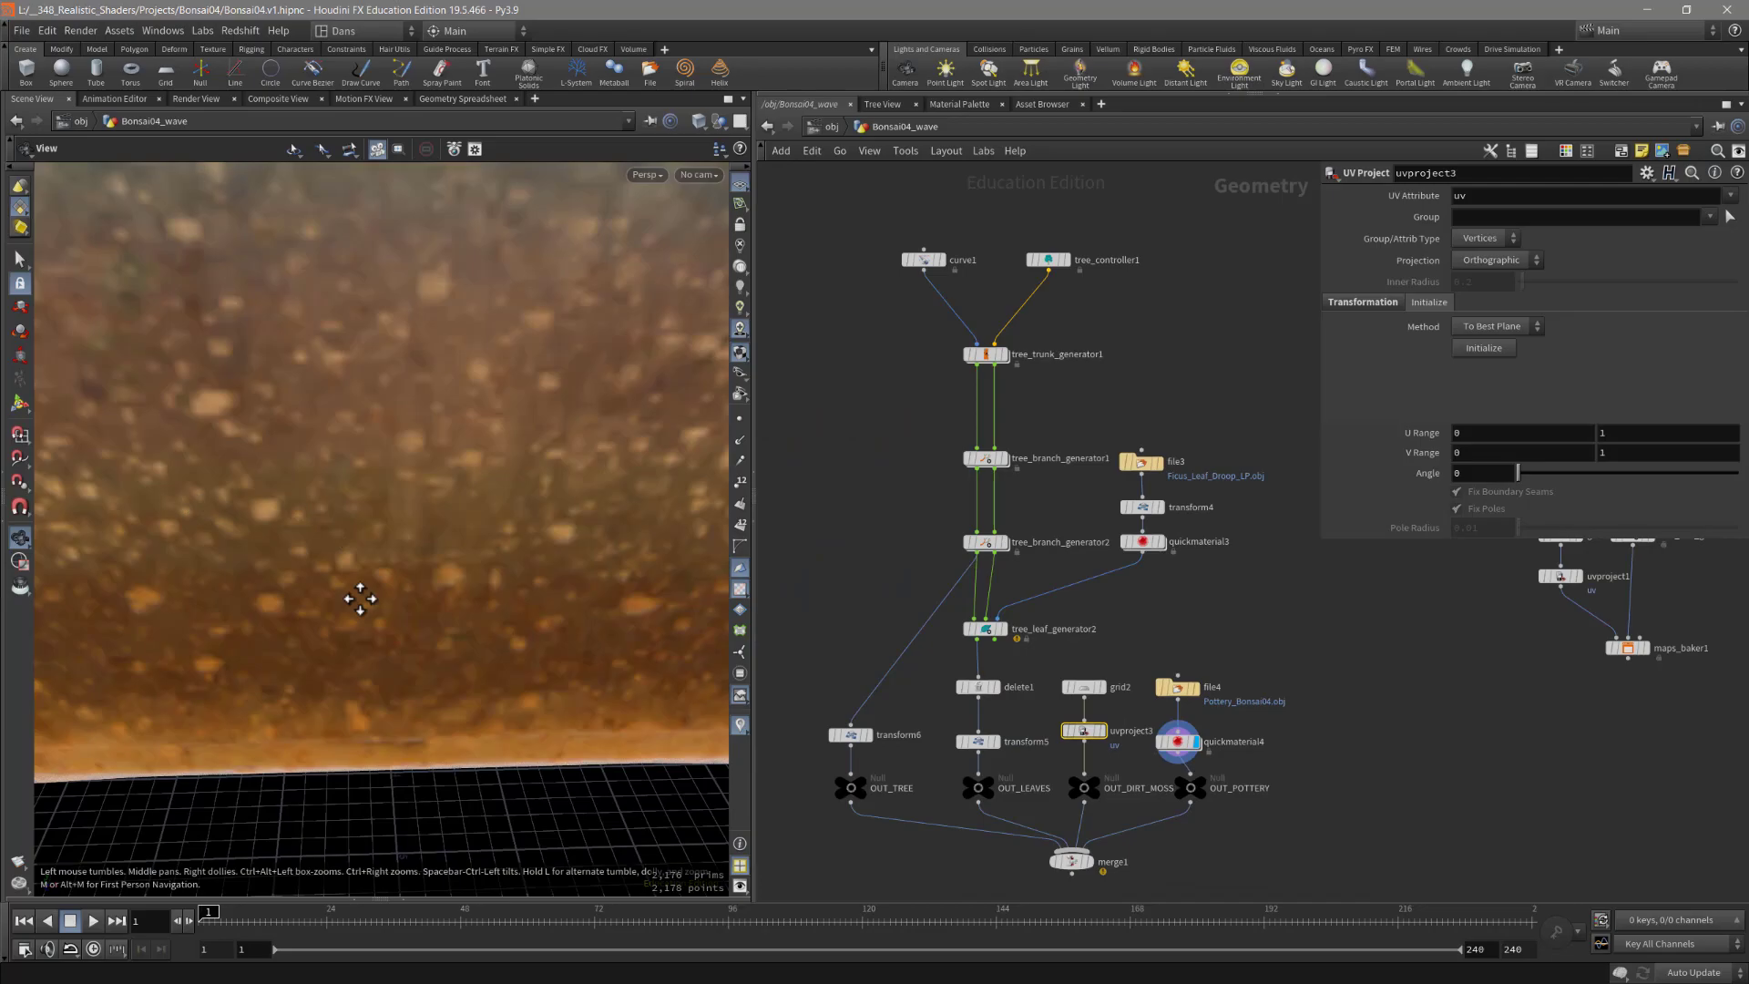
pyautogui.scroll(-5, 359, 598)
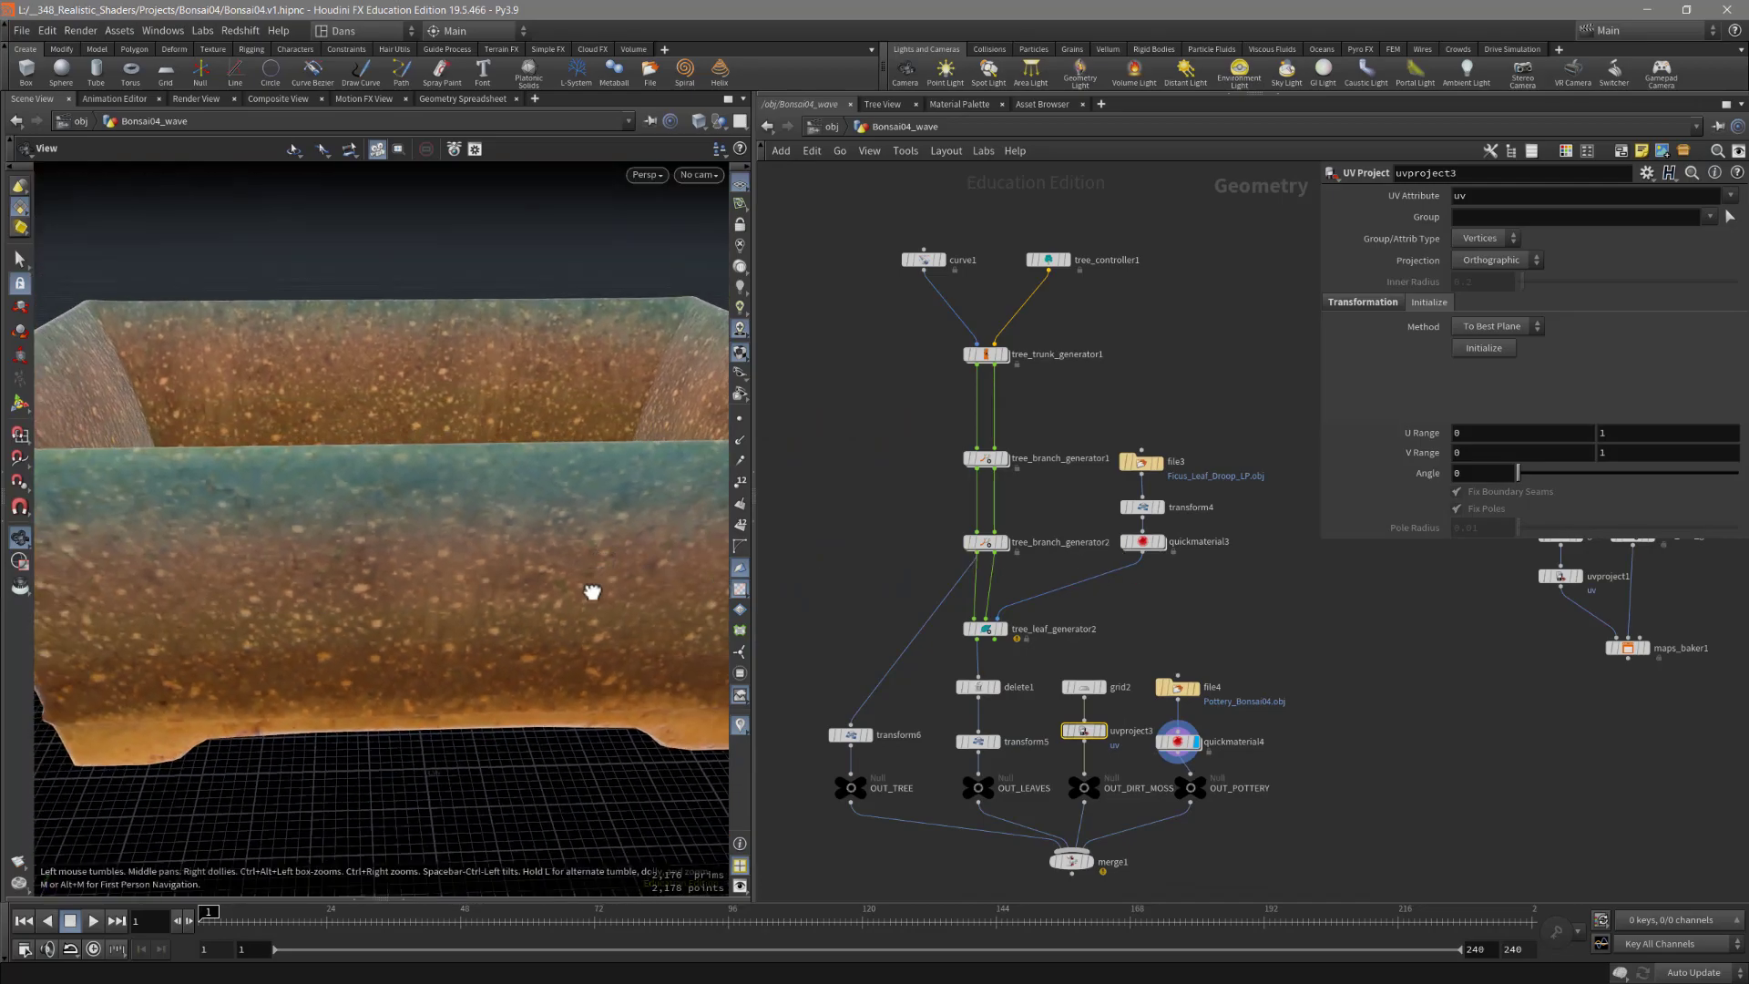
pyautogui.moveTo(590, 589); pyautogui.dragTo(456, 637)
# Step: Read the node information and attribute warning of merge1, and close the information window
pyautogui.moveTo(1153, 843); pyautogui.dragTo(1093, 761, button='middle')
pyautogui.scroll(4, 1067, 756)
pyautogui.moveTo(1175, 801); pyautogui.dragTo(1143, 852, button='middle')
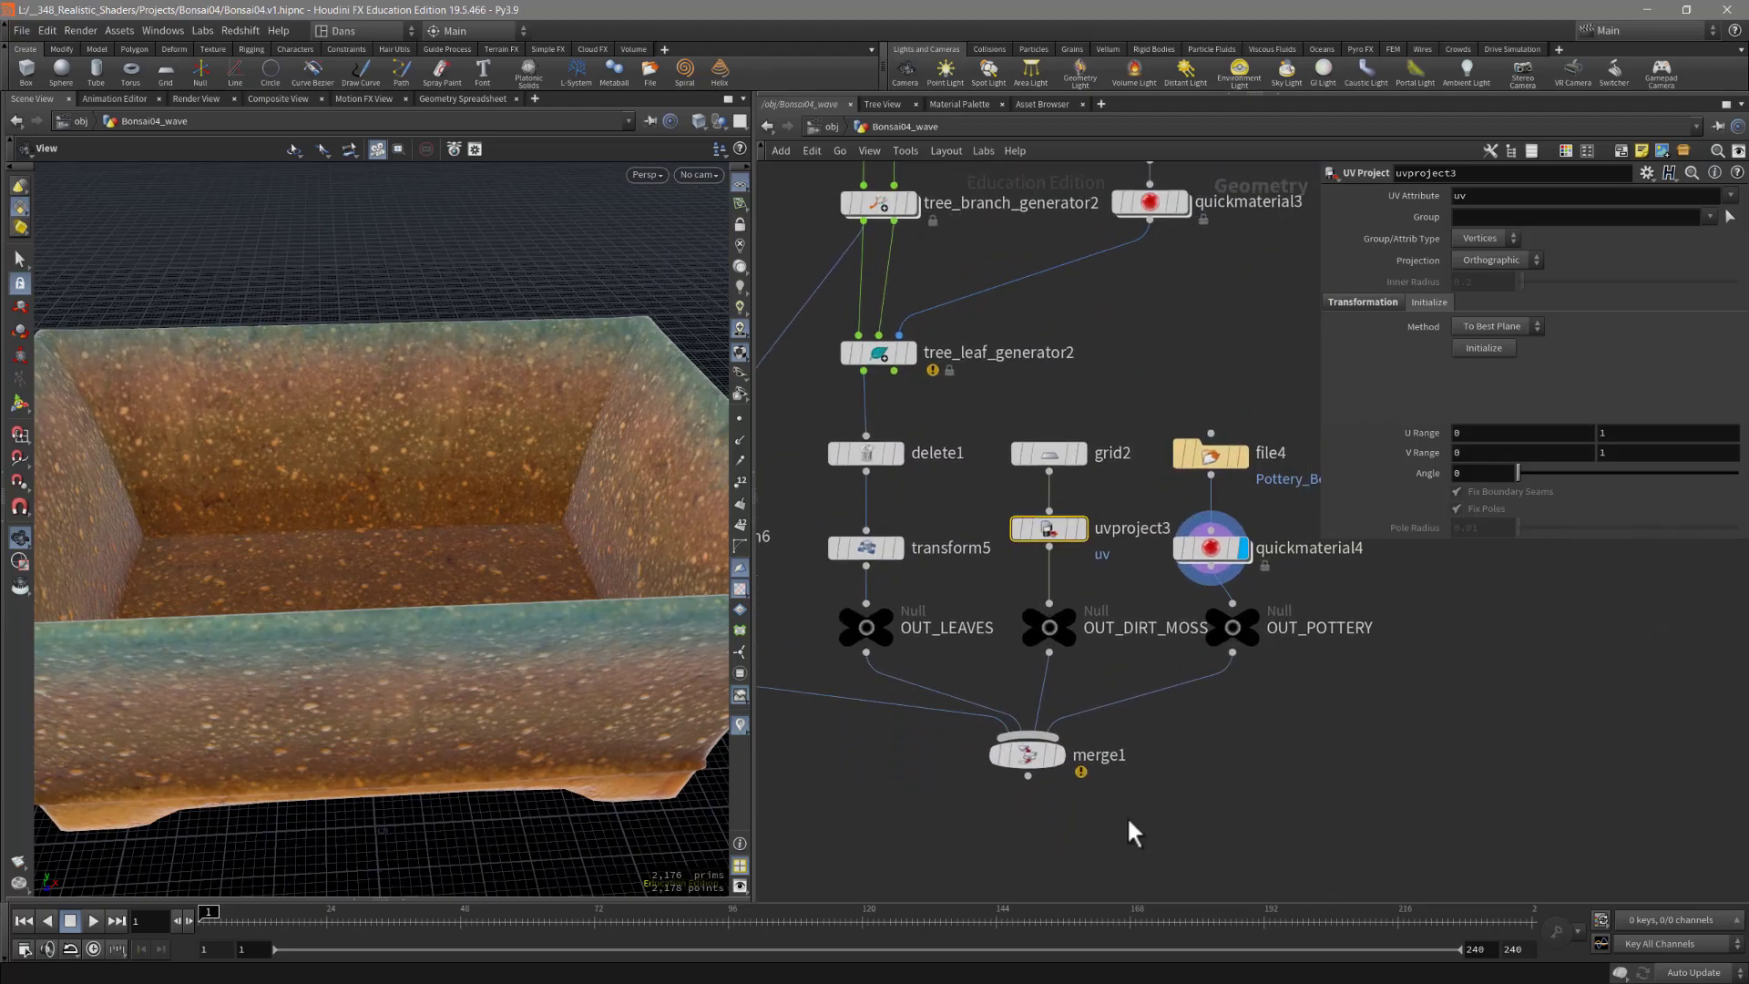
pyautogui.click(1029, 757)
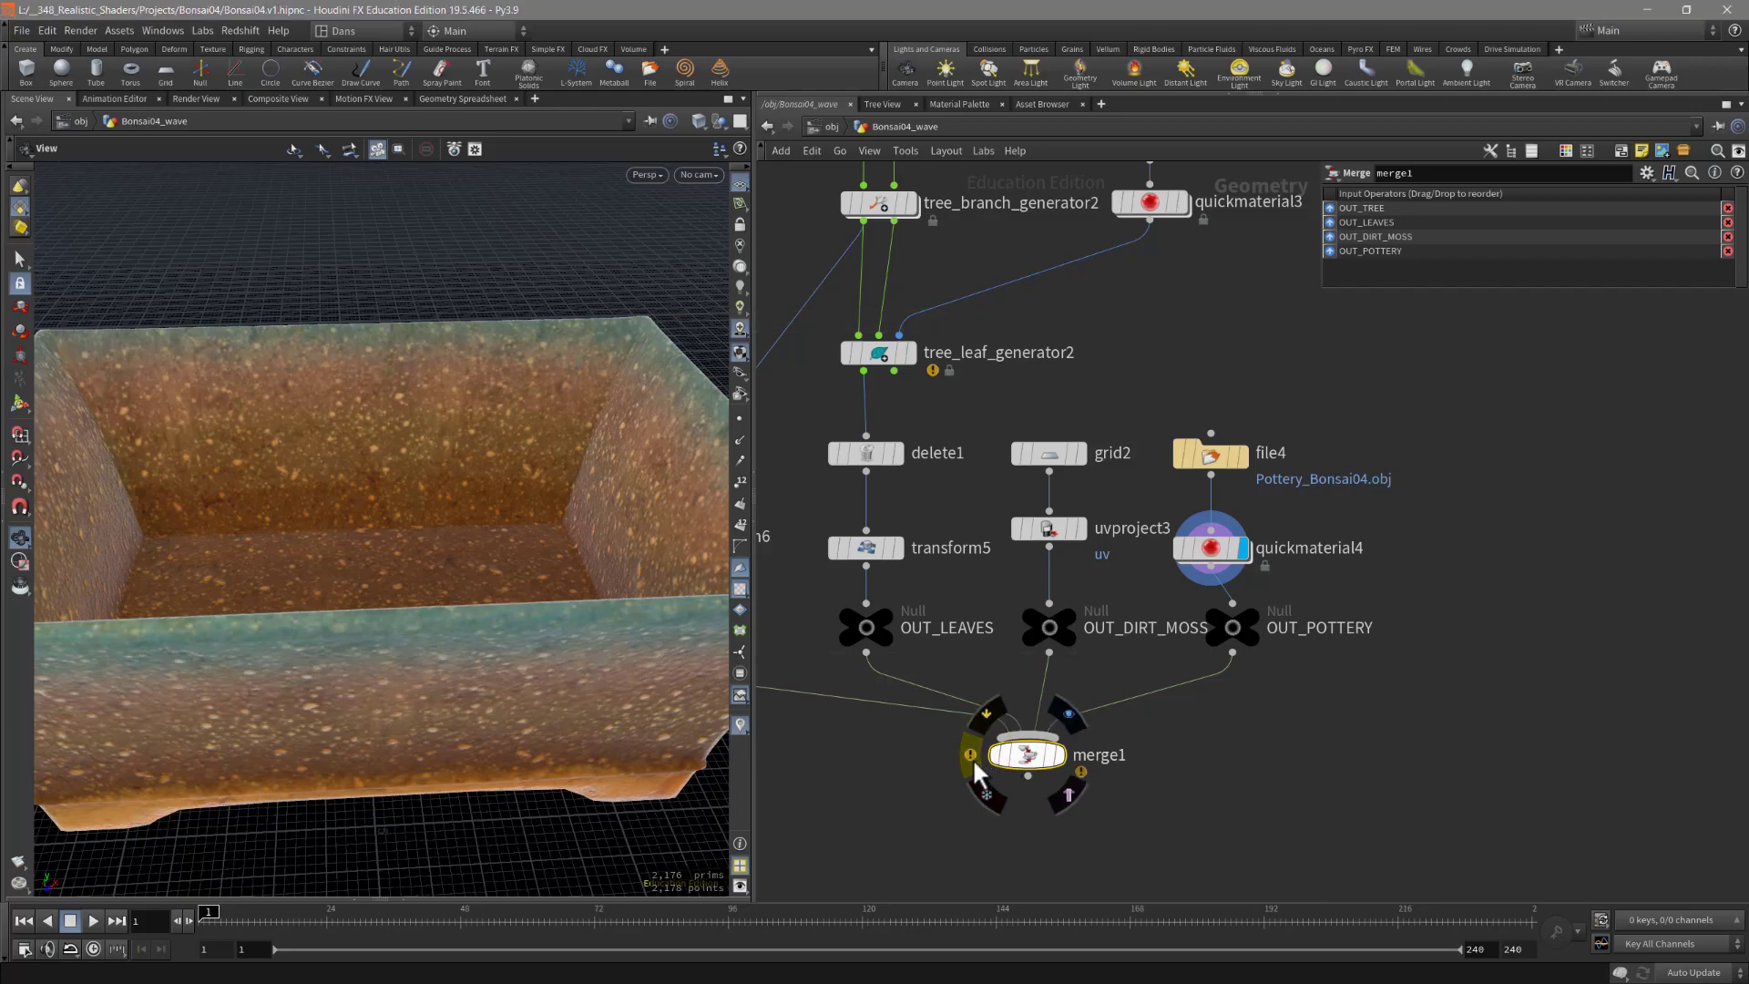
pyautogui.click(971, 755)
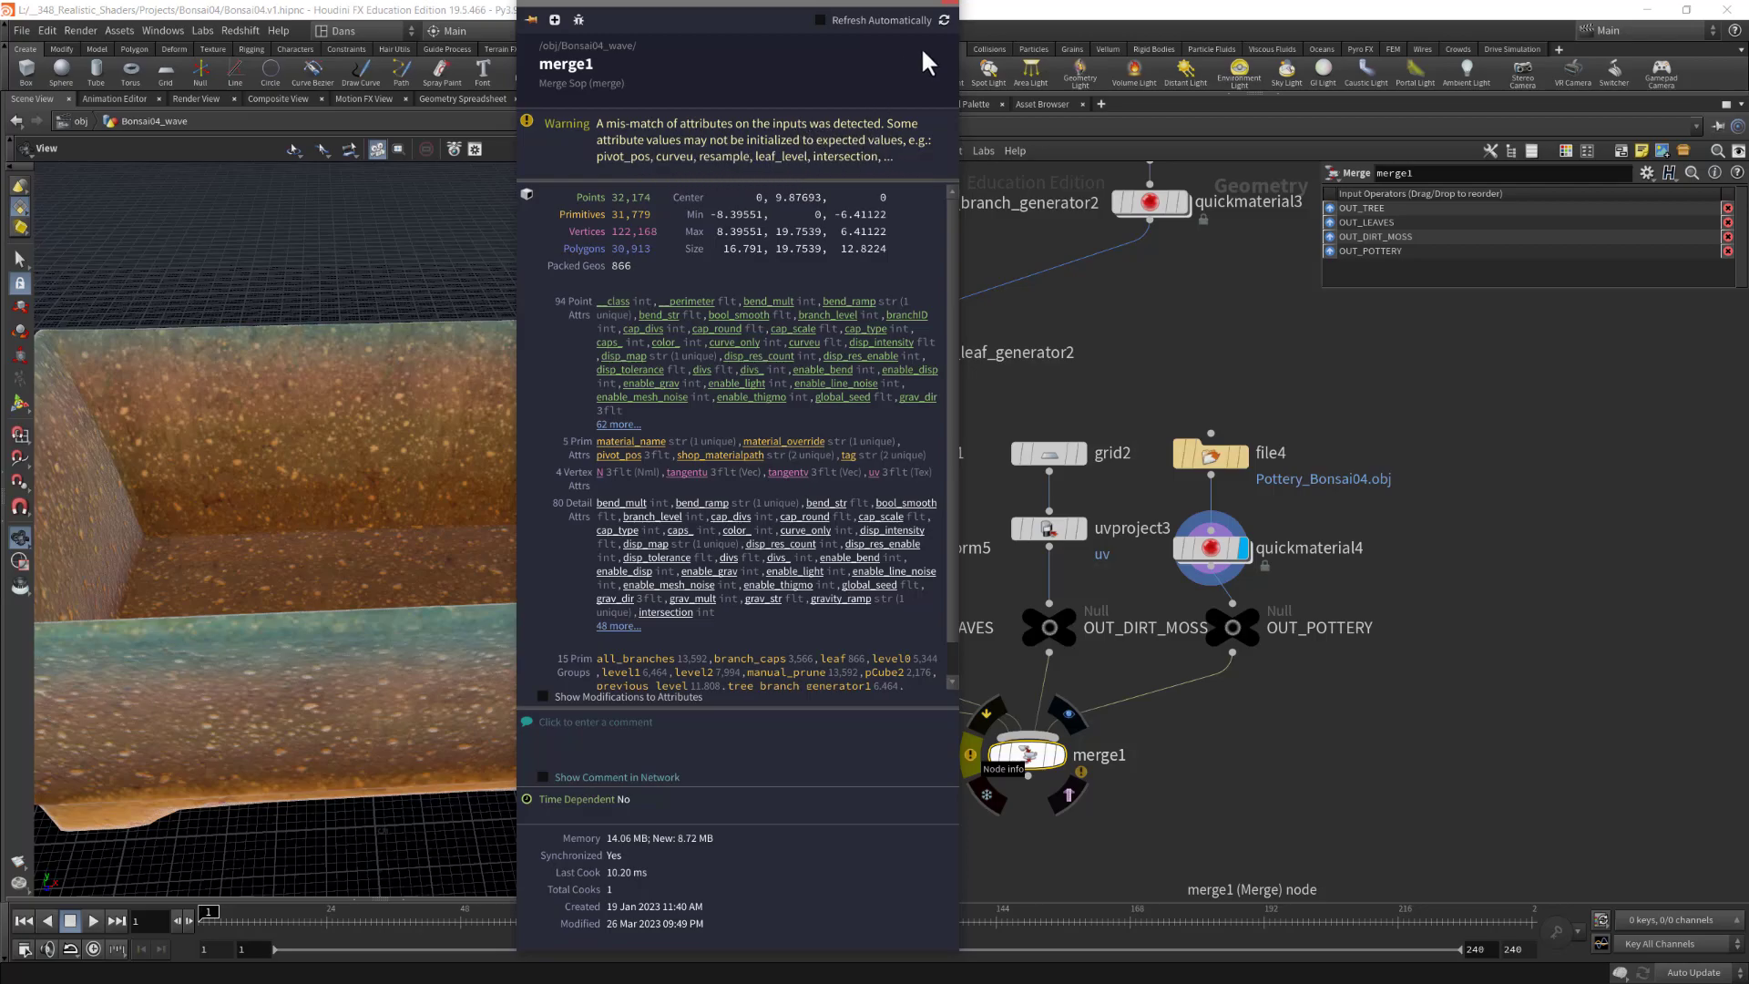
pyautogui.moveTo(803, 2); pyautogui.dragTo(800, 62)
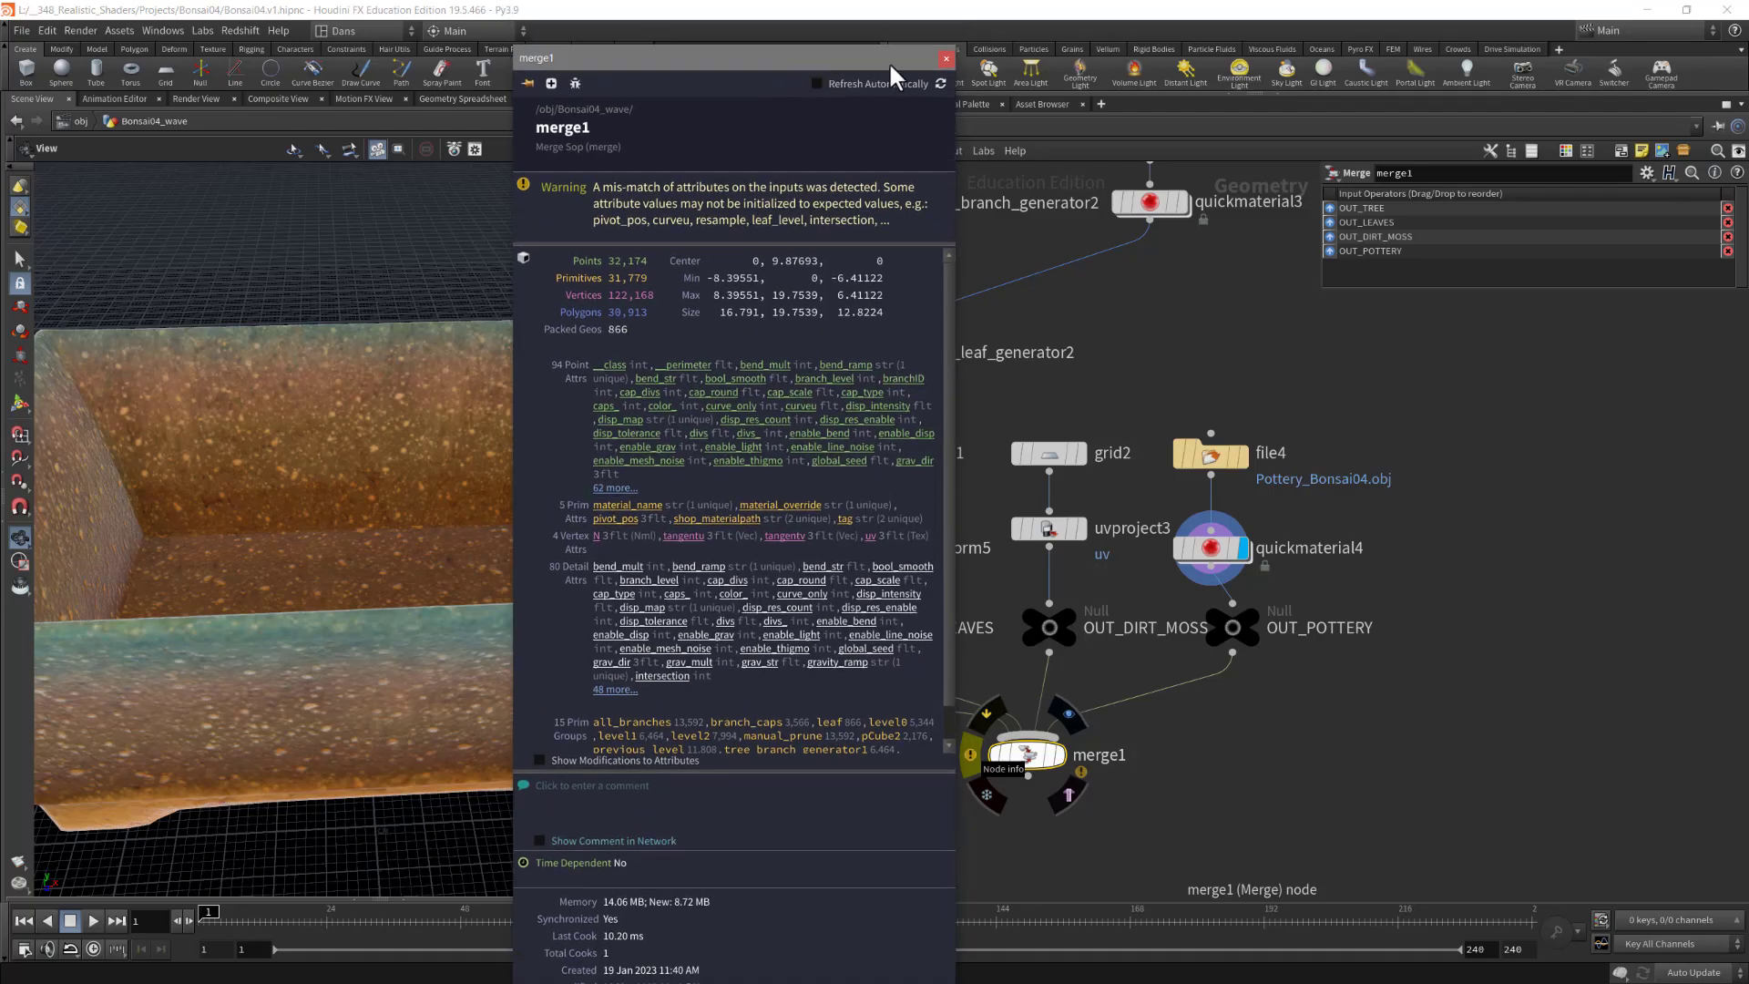
pyautogui.click(945, 58)
# Step: Display merge1 and orbit to view the complete bonsai with tree, leaves, soil and pot
pyautogui.press('h')
pyautogui.scroll(5, 1149, 619)
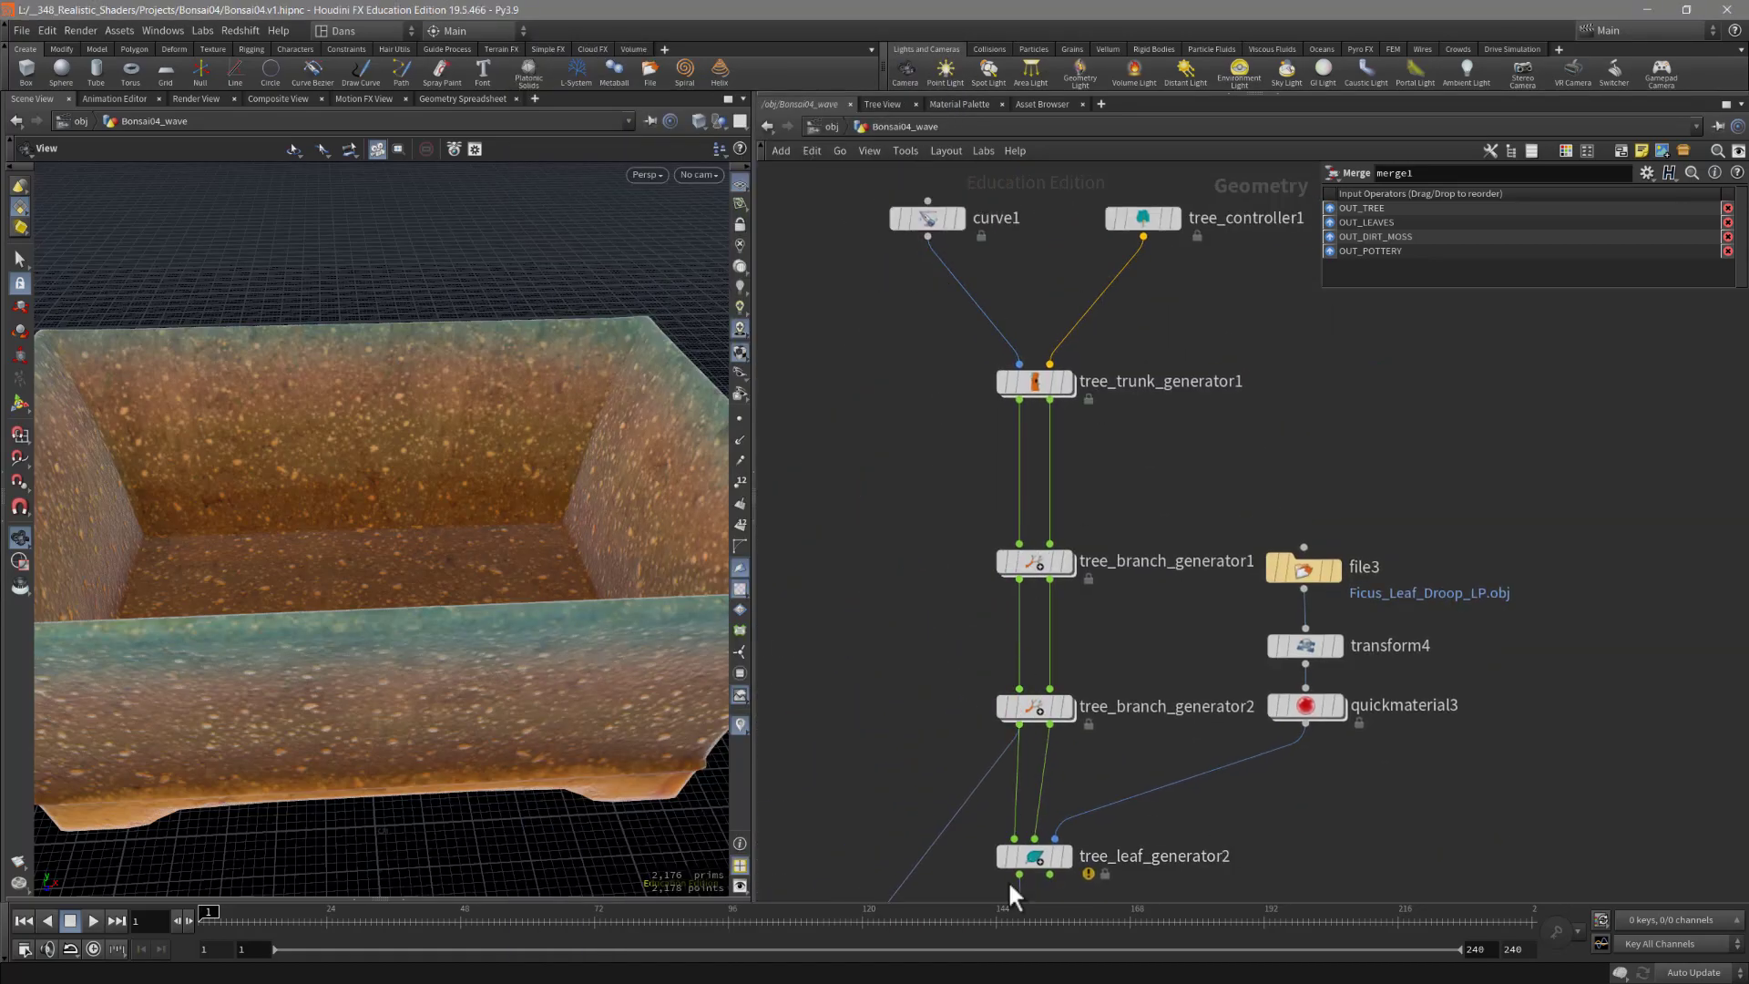
pyautogui.moveTo(1248, 847); pyautogui.dragTo(1205, 571, button='middle')
pyautogui.scroll(-2, 1205, 570)
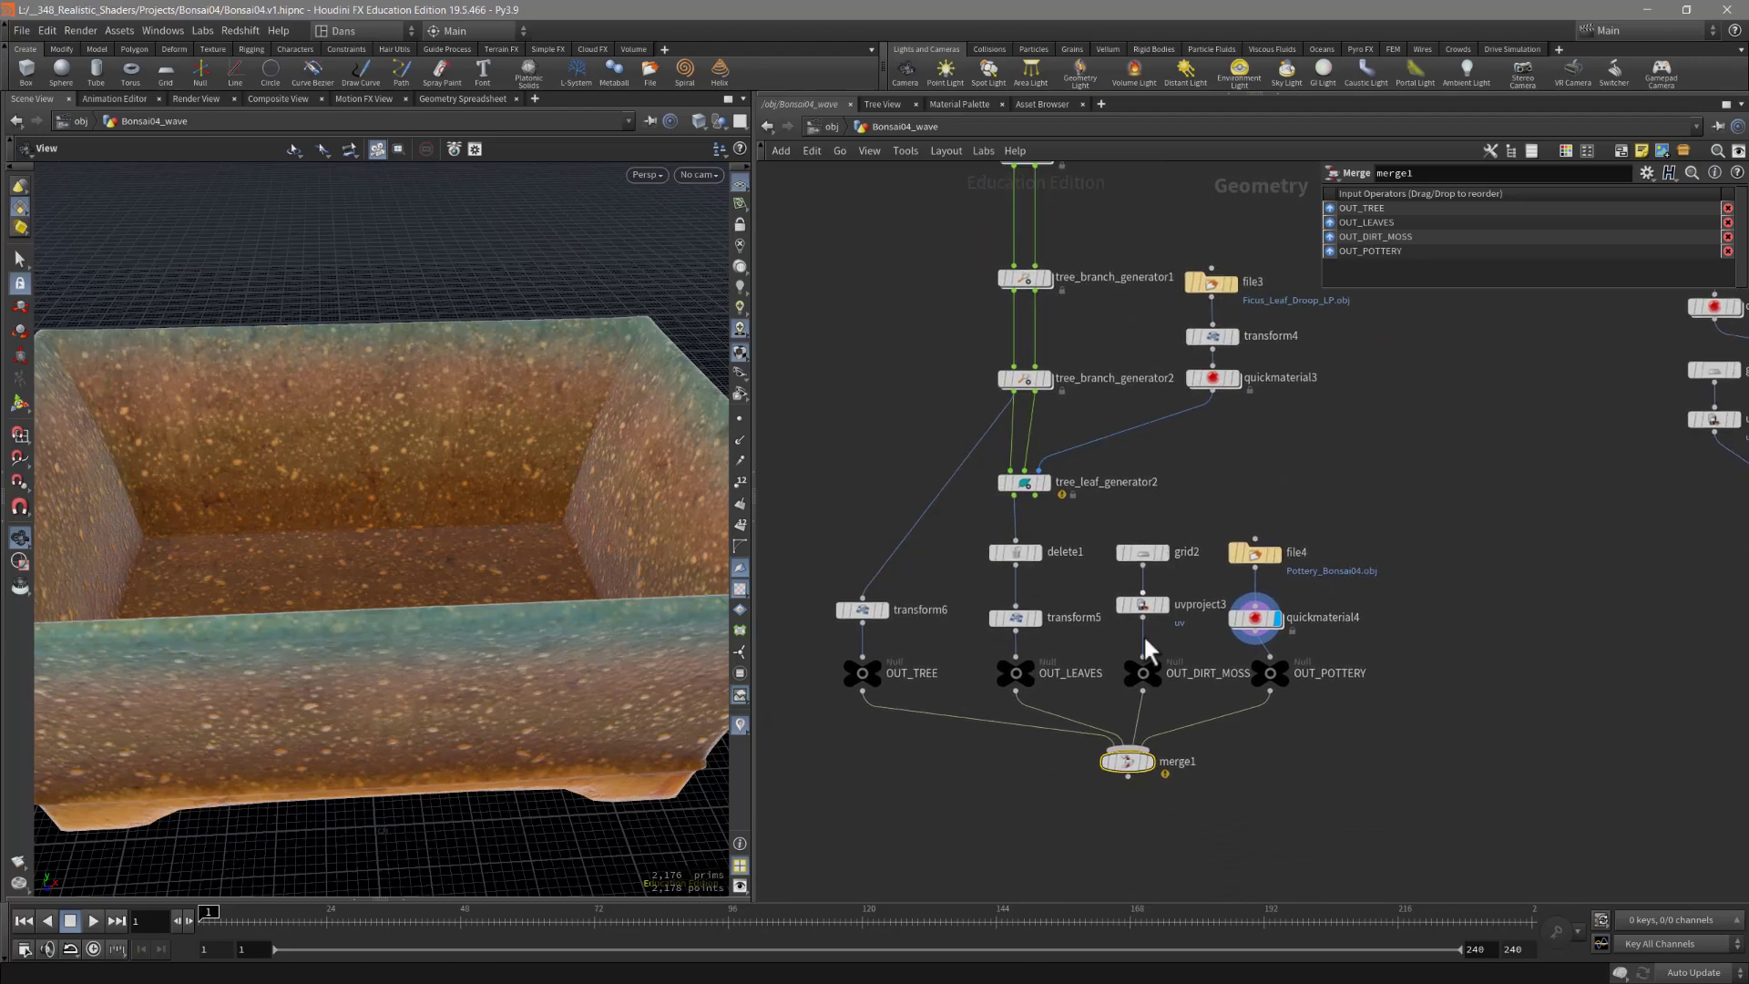
pyautogui.click(1151, 761)
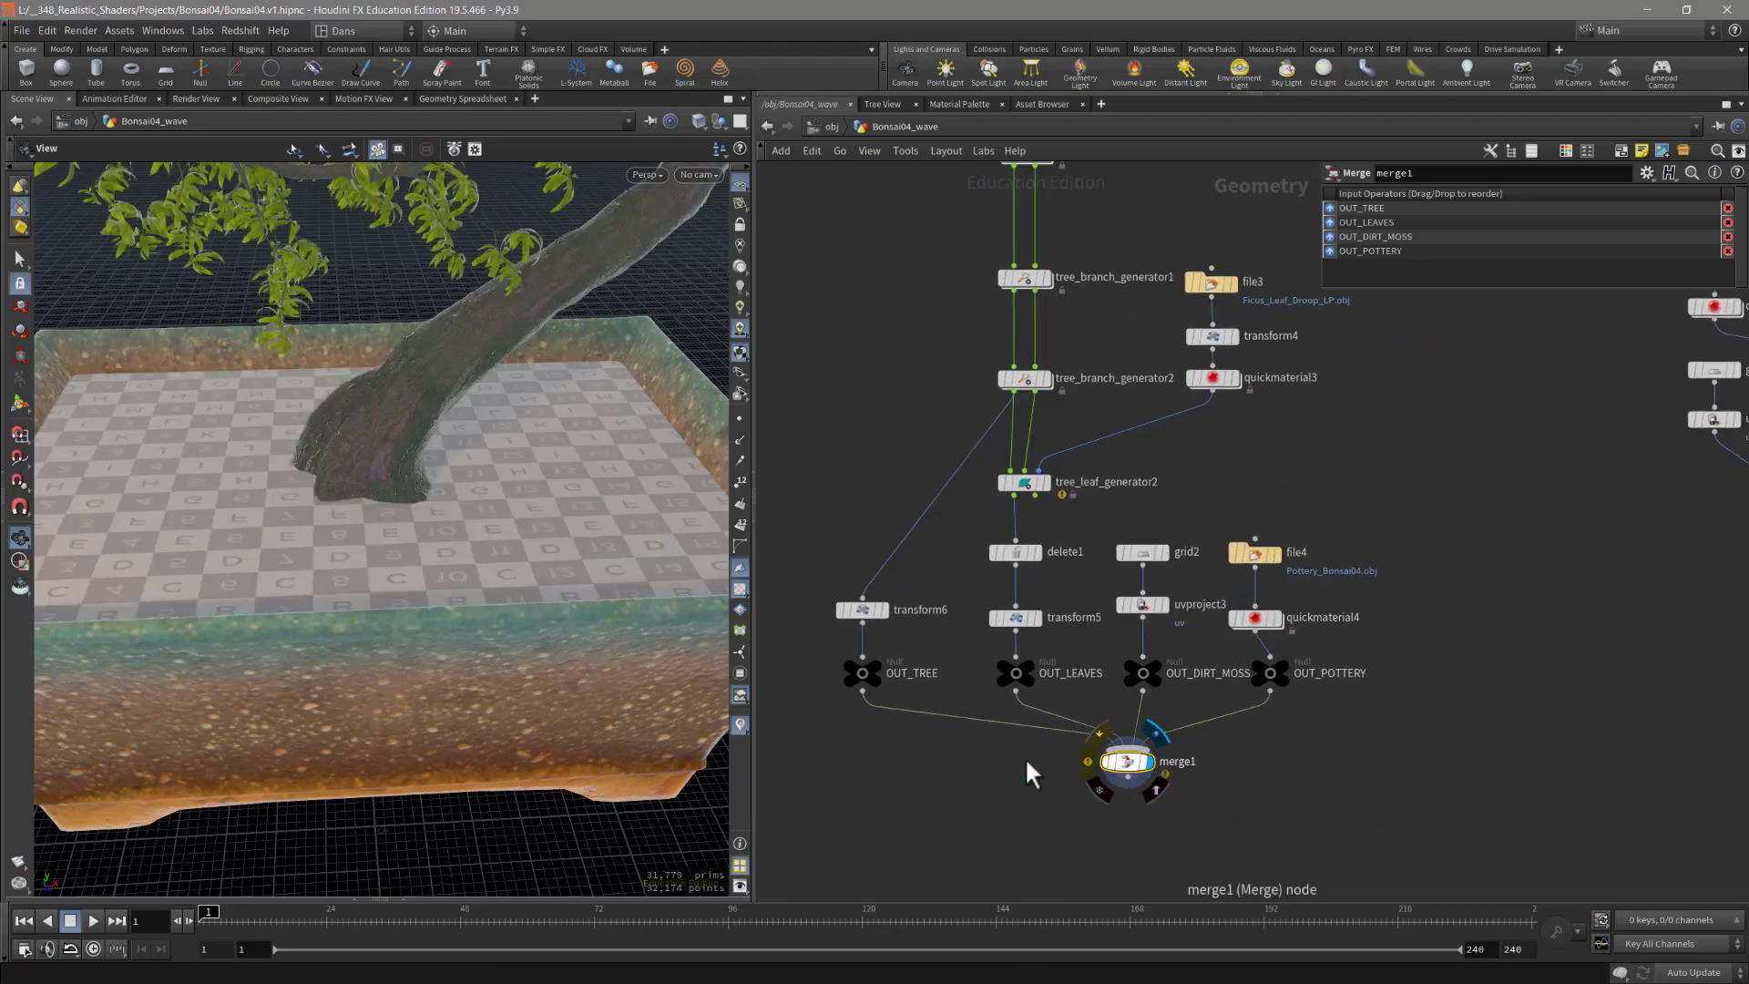
pyautogui.moveTo(446, 633); pyautogui.dragTo(359, 646)
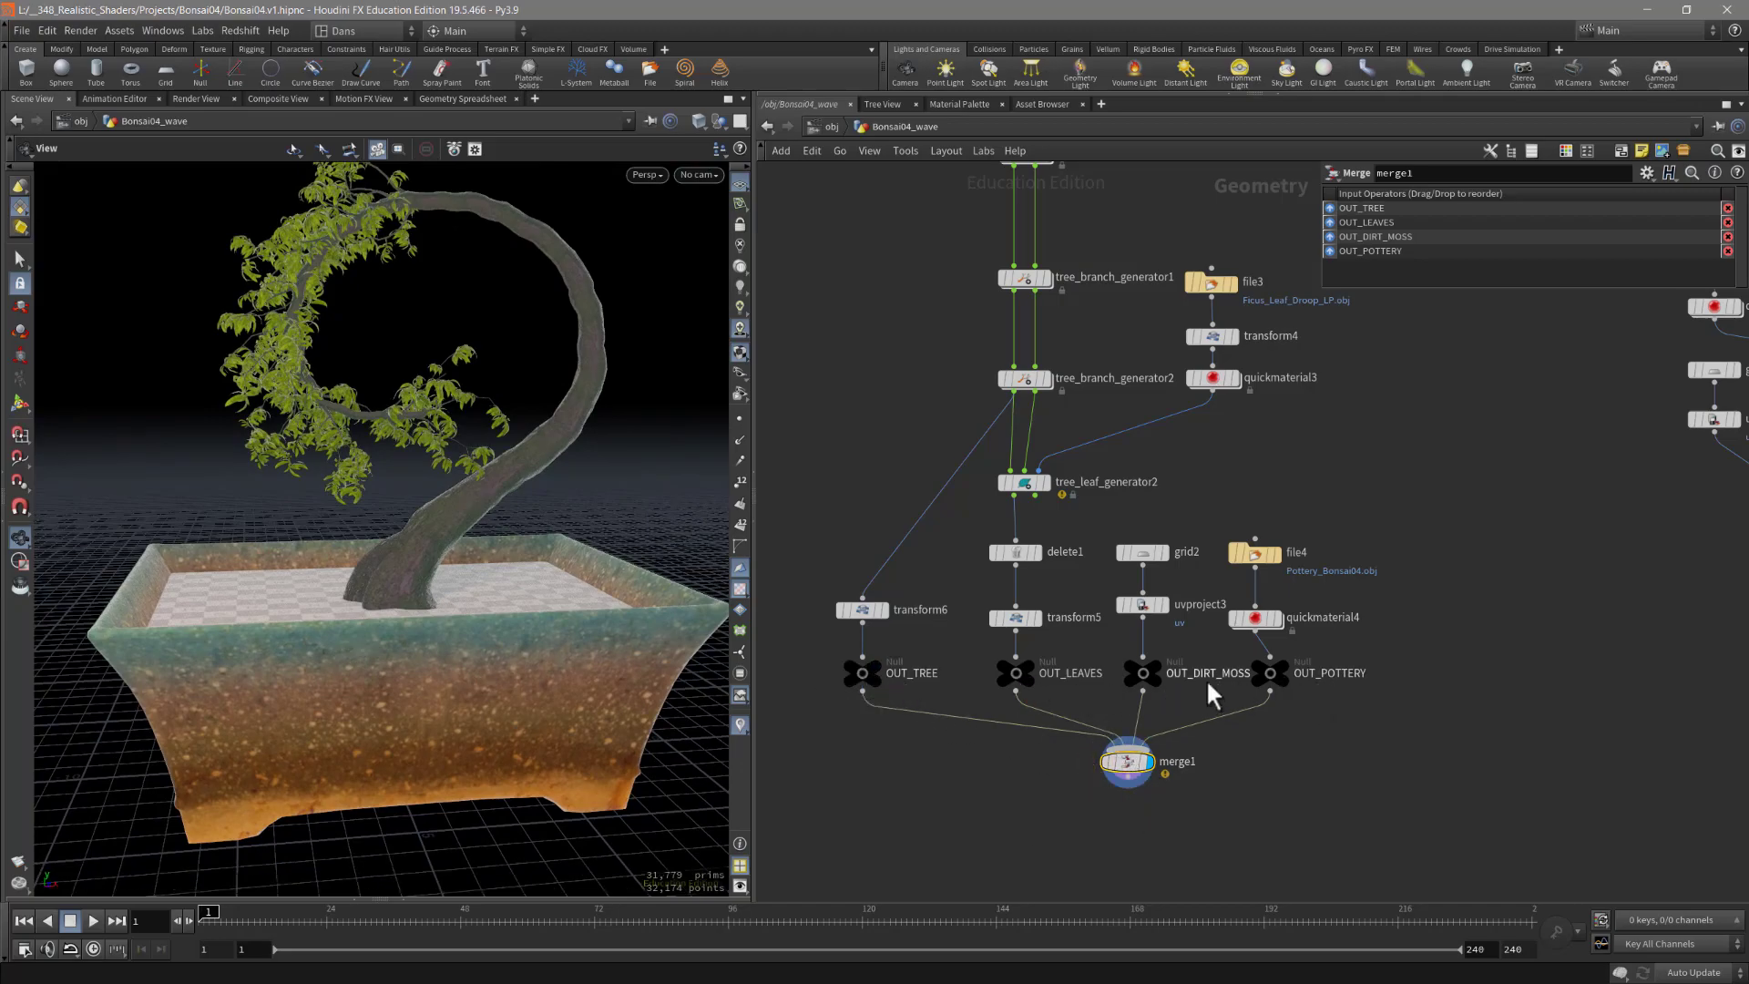
# Step: At the object level, show Tree_Wood and hide Bonsai04_wave, and go inside the Tree_Wood object
pyautogui.click(831, 126)
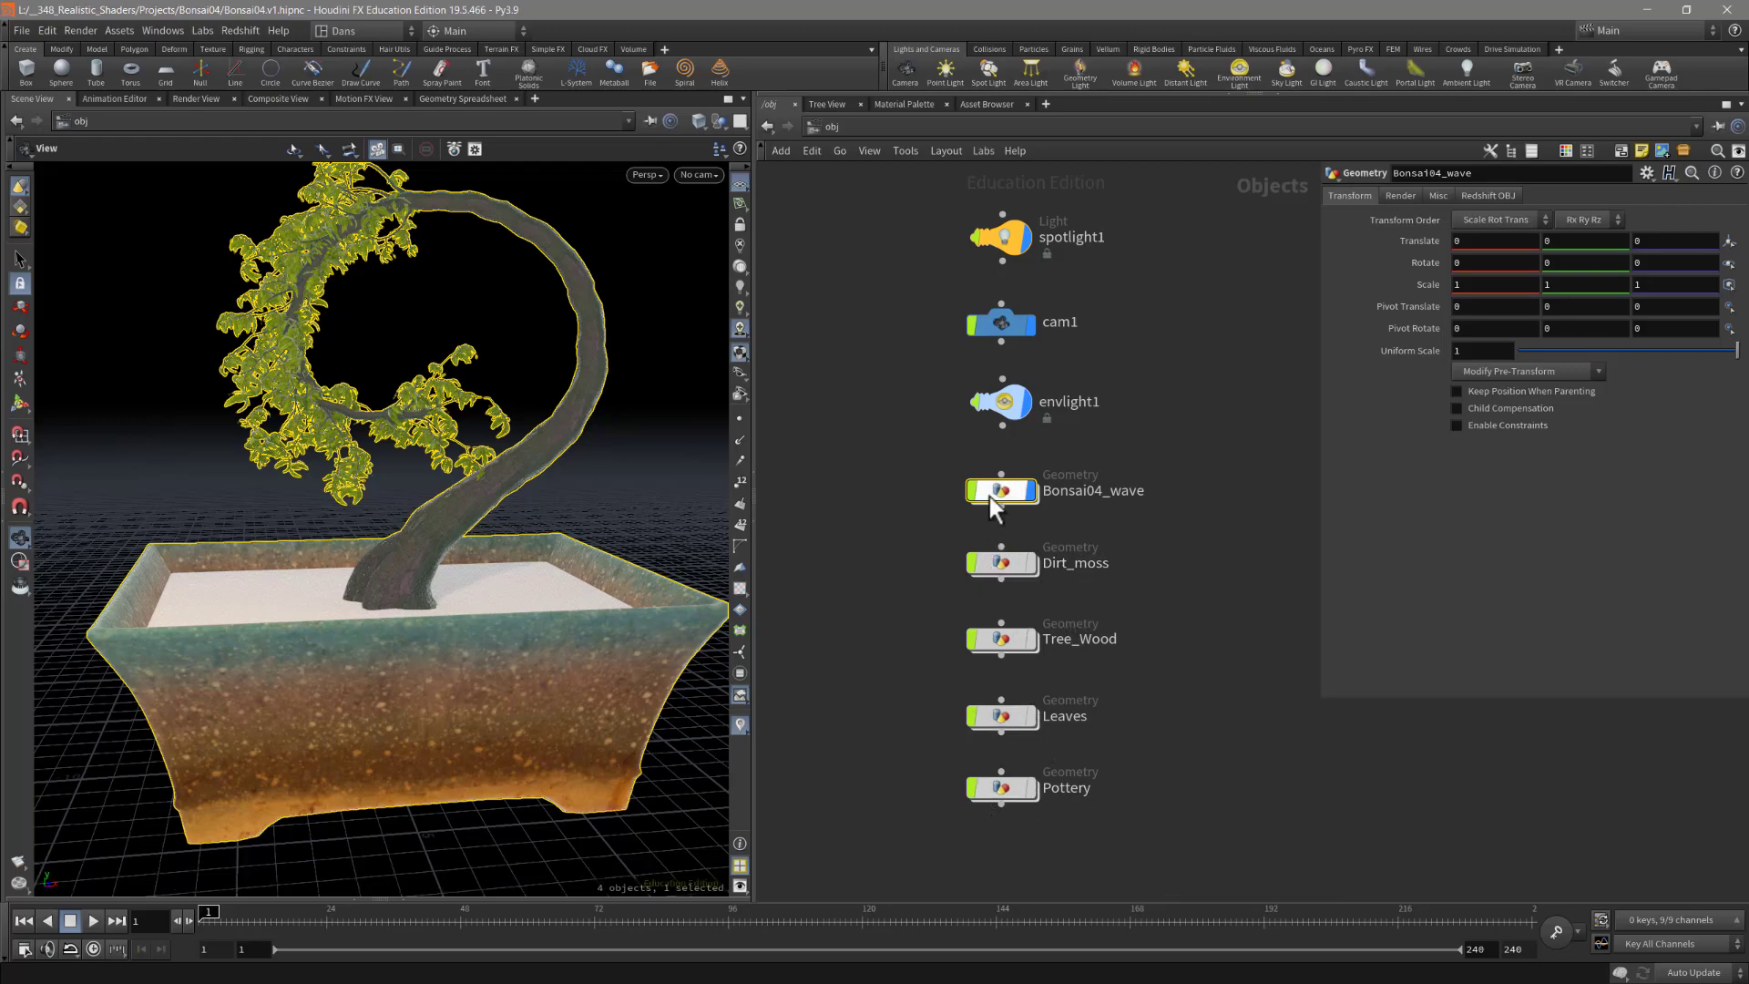
pyautogui.click(1008, 645)
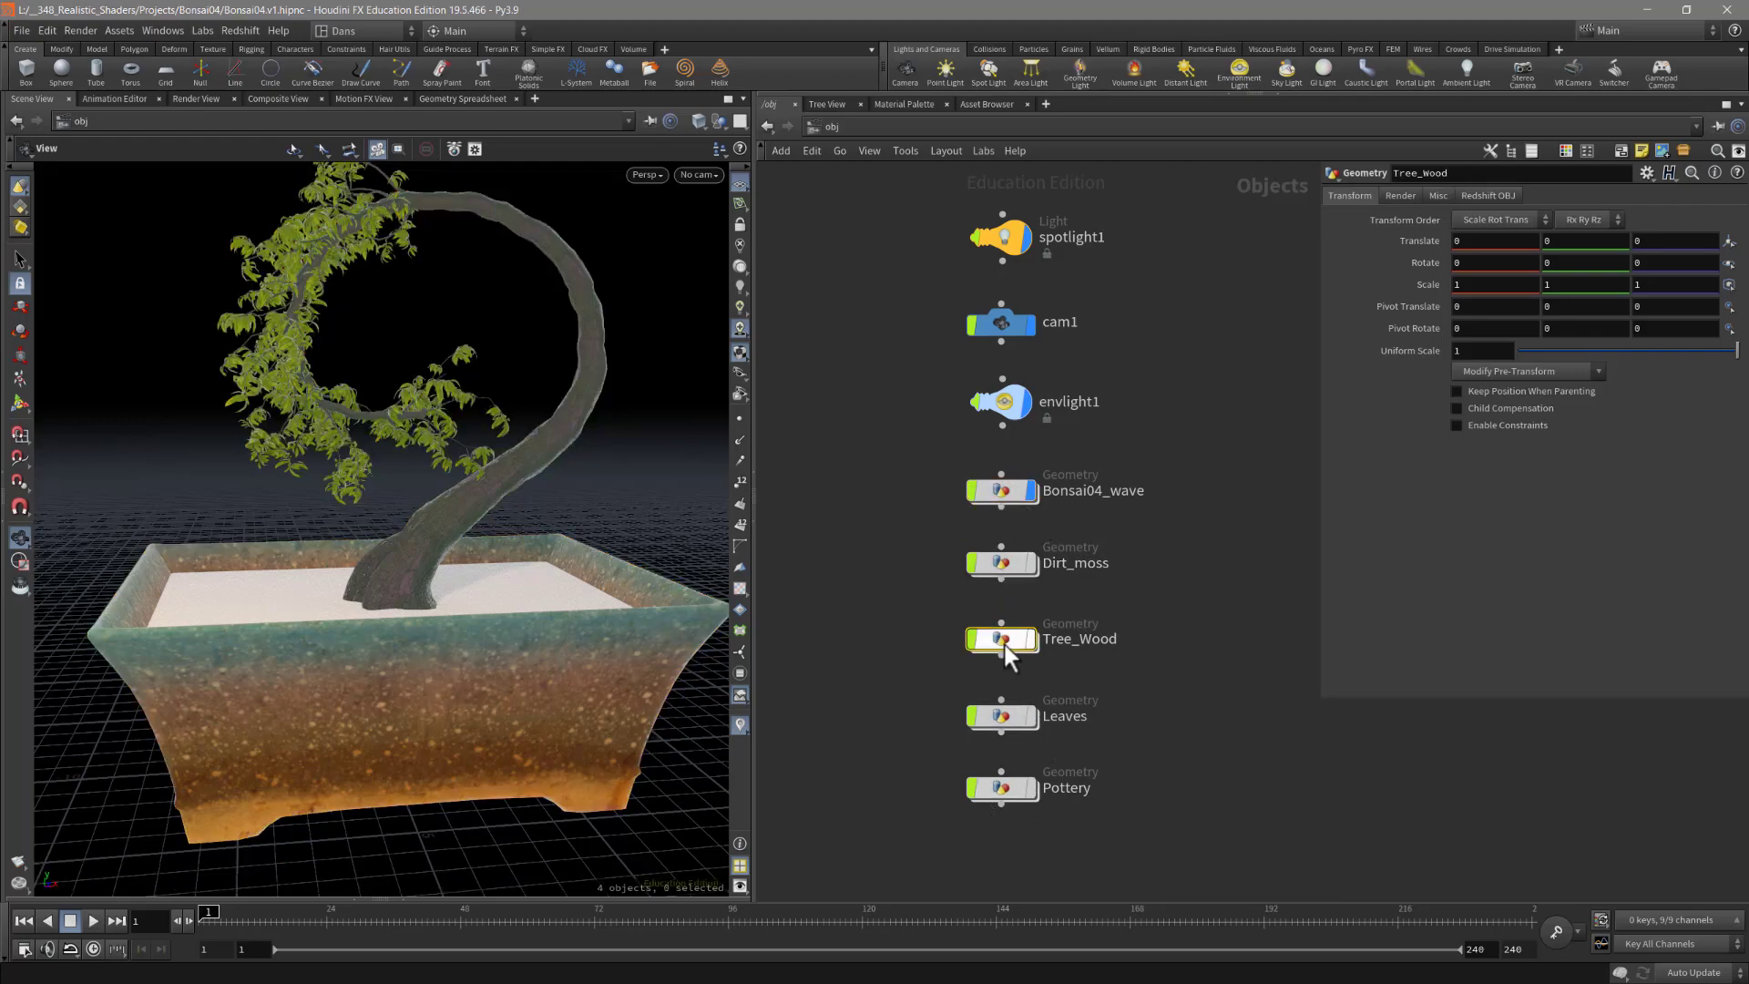
pyautogui.doubleClick(1007, 642)
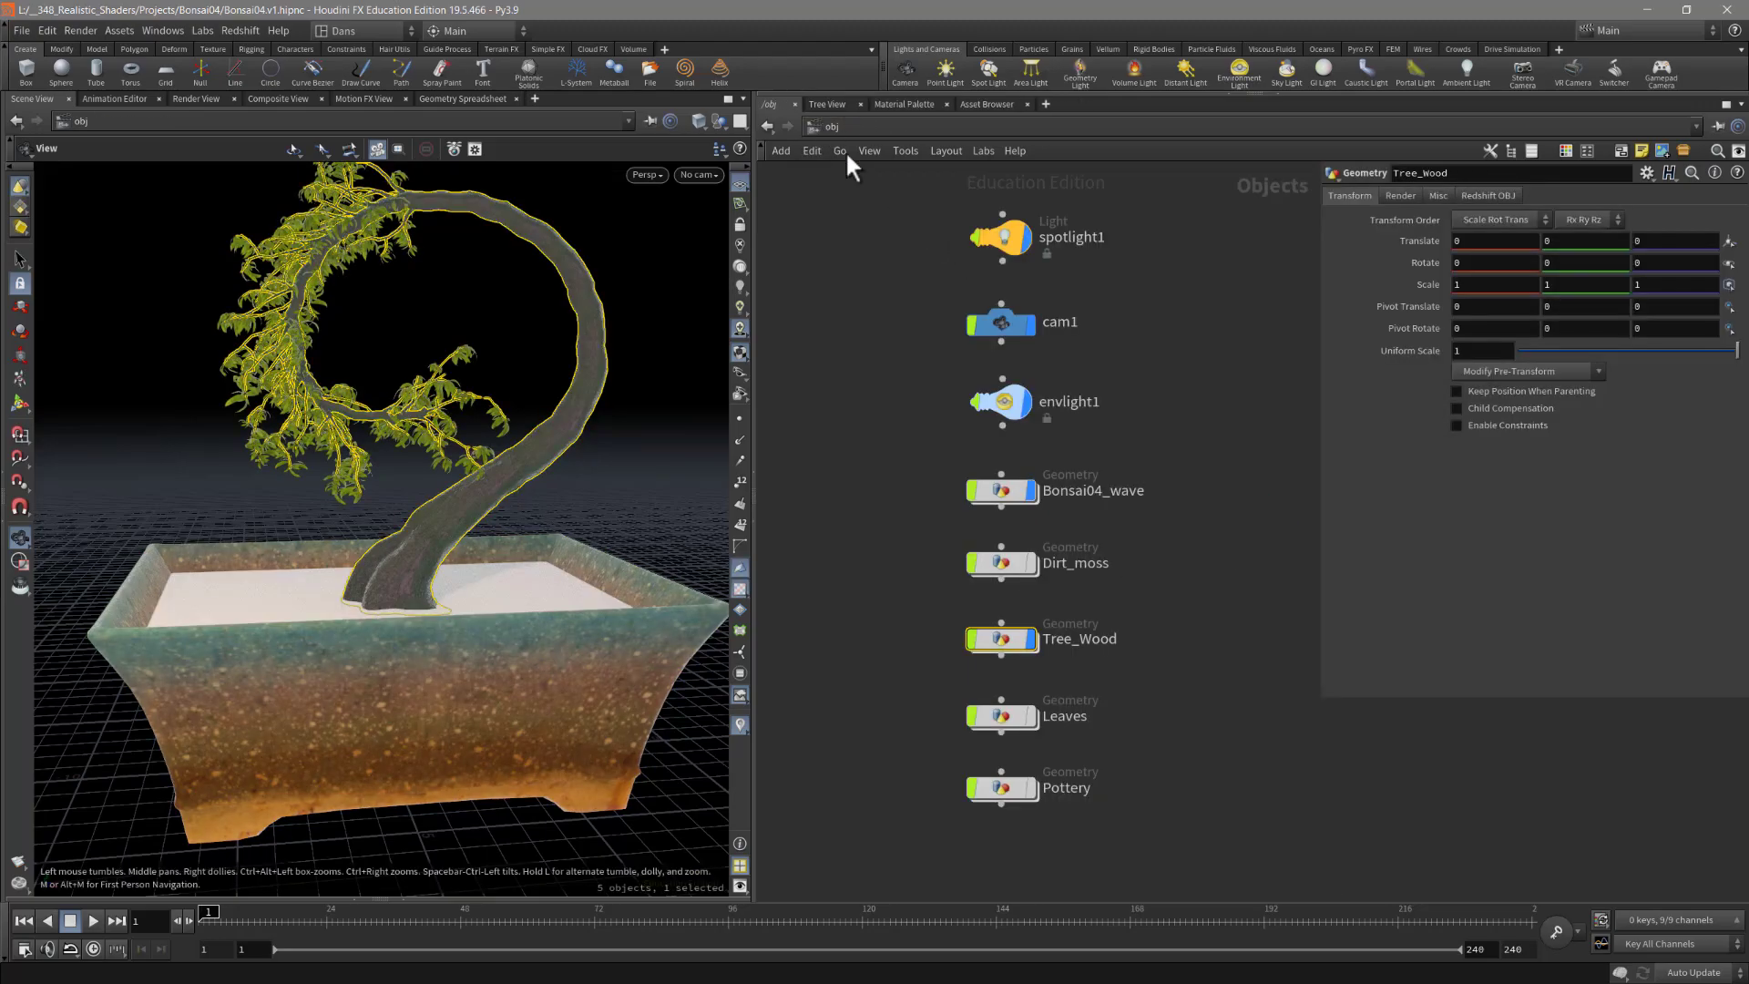
pyautogui.click(1034, 486)
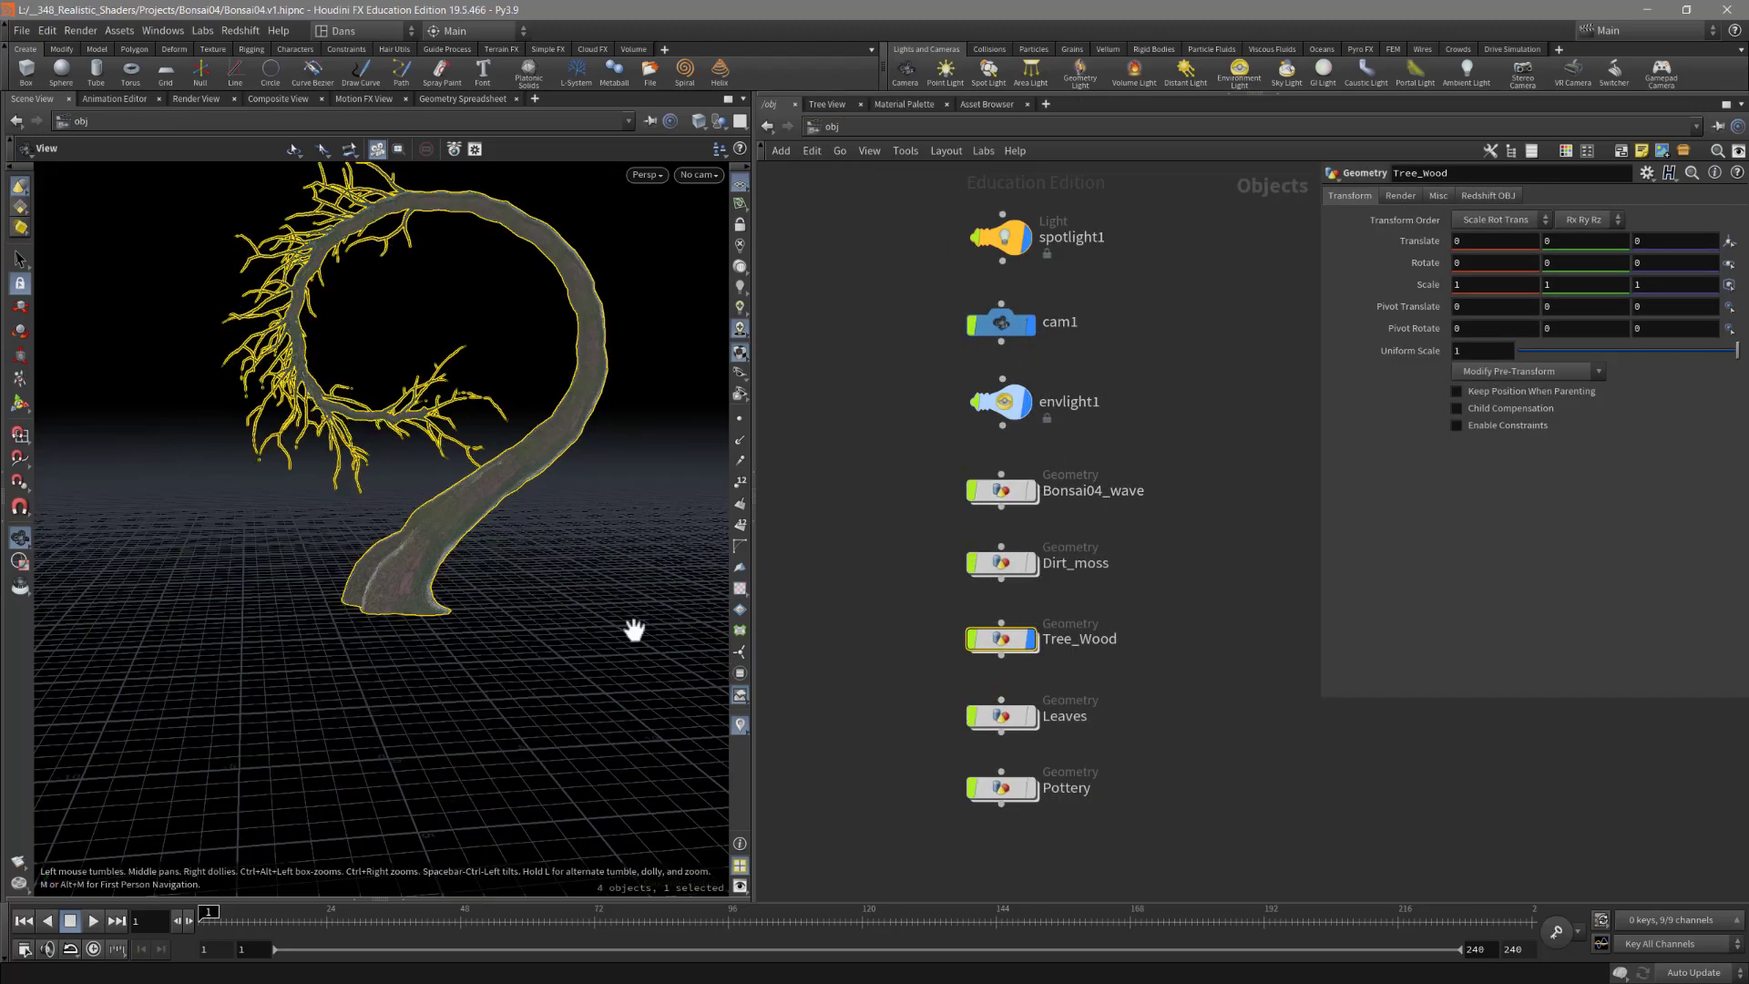
pyautogui.doubleClick(1002, 640)
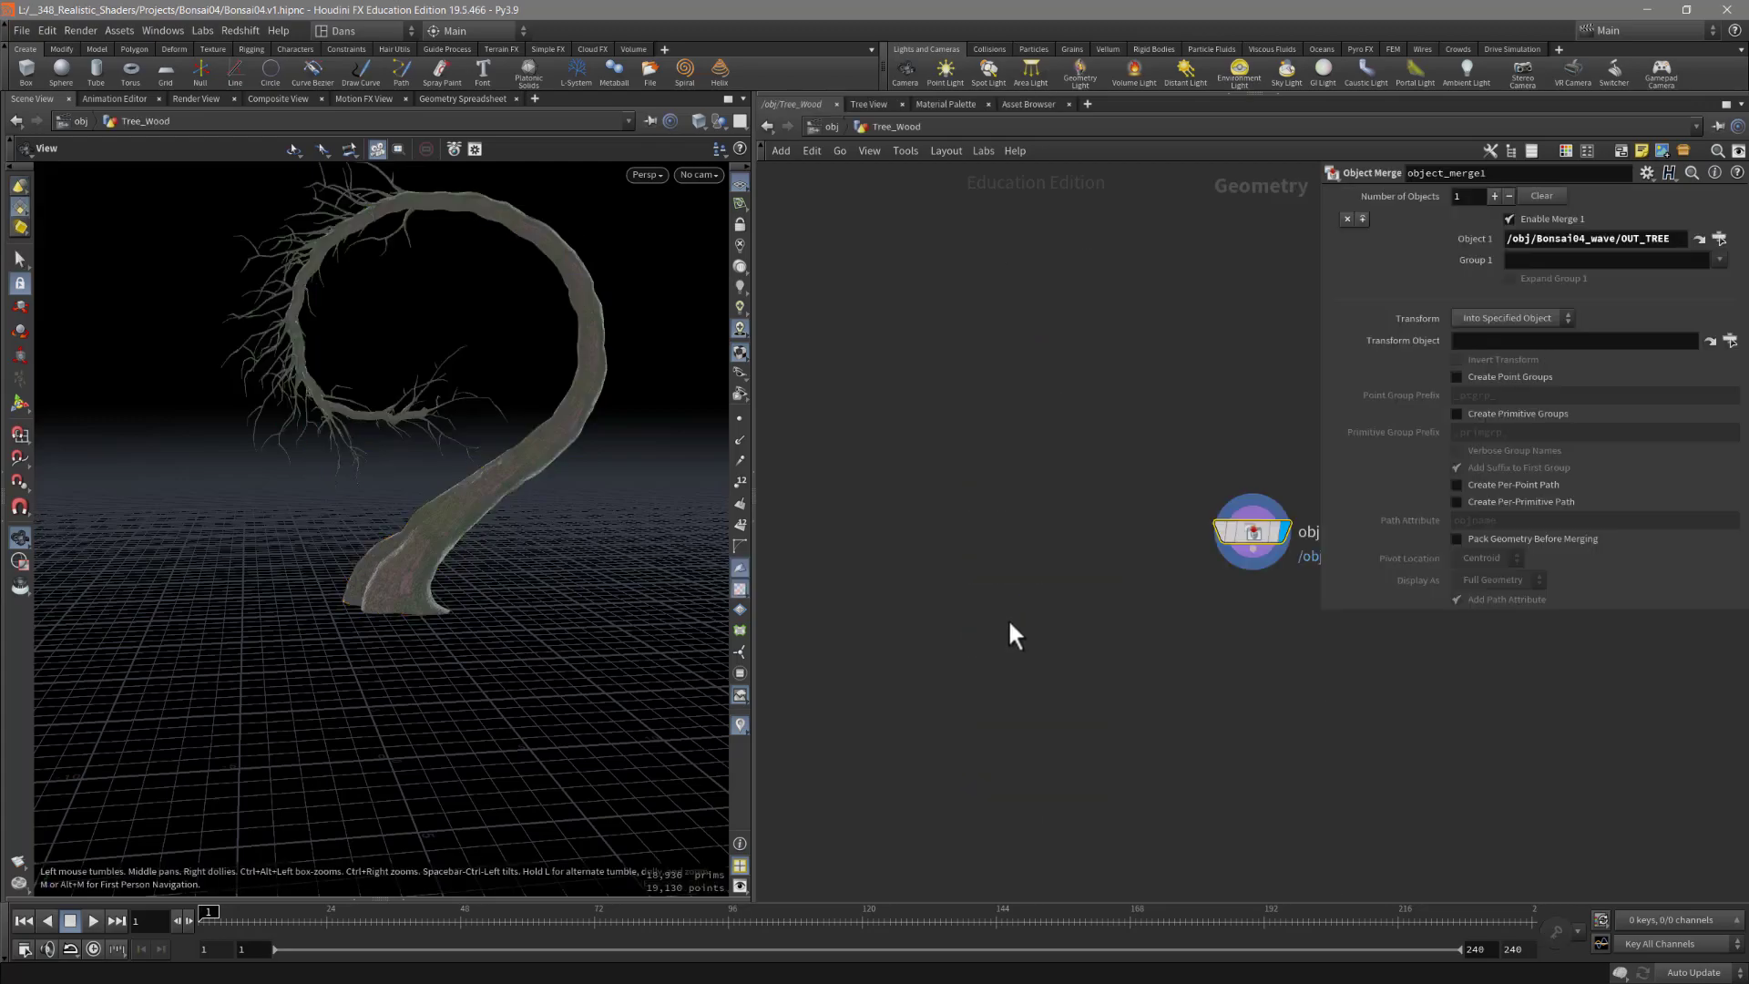
# Step: Examine object_merge1's Object 1 reference to OUT_TREE in the operator chooser, and cancel without changing it
pyautogui.moveTo(575, 518); pyautogui.dragTo(547, 556)
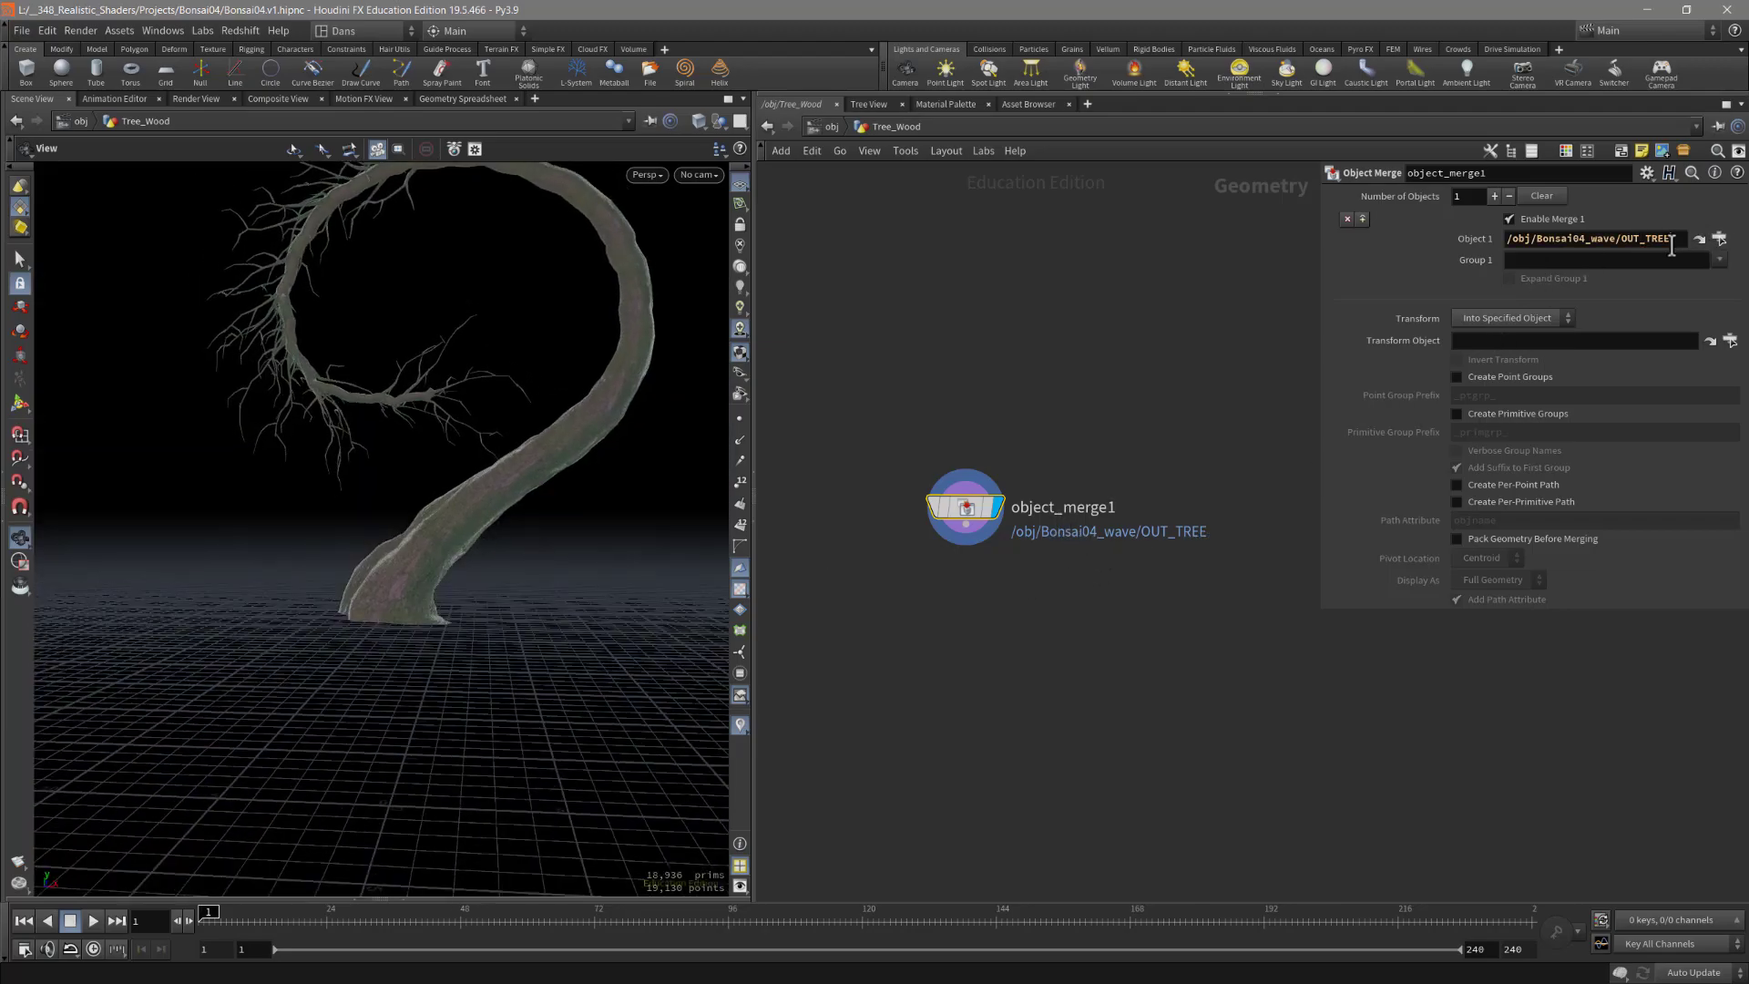
pyautogui.moveTo(1669, 239); pyautogui.dragTo(1487, 265)
pyautogui.click(1719, 239)
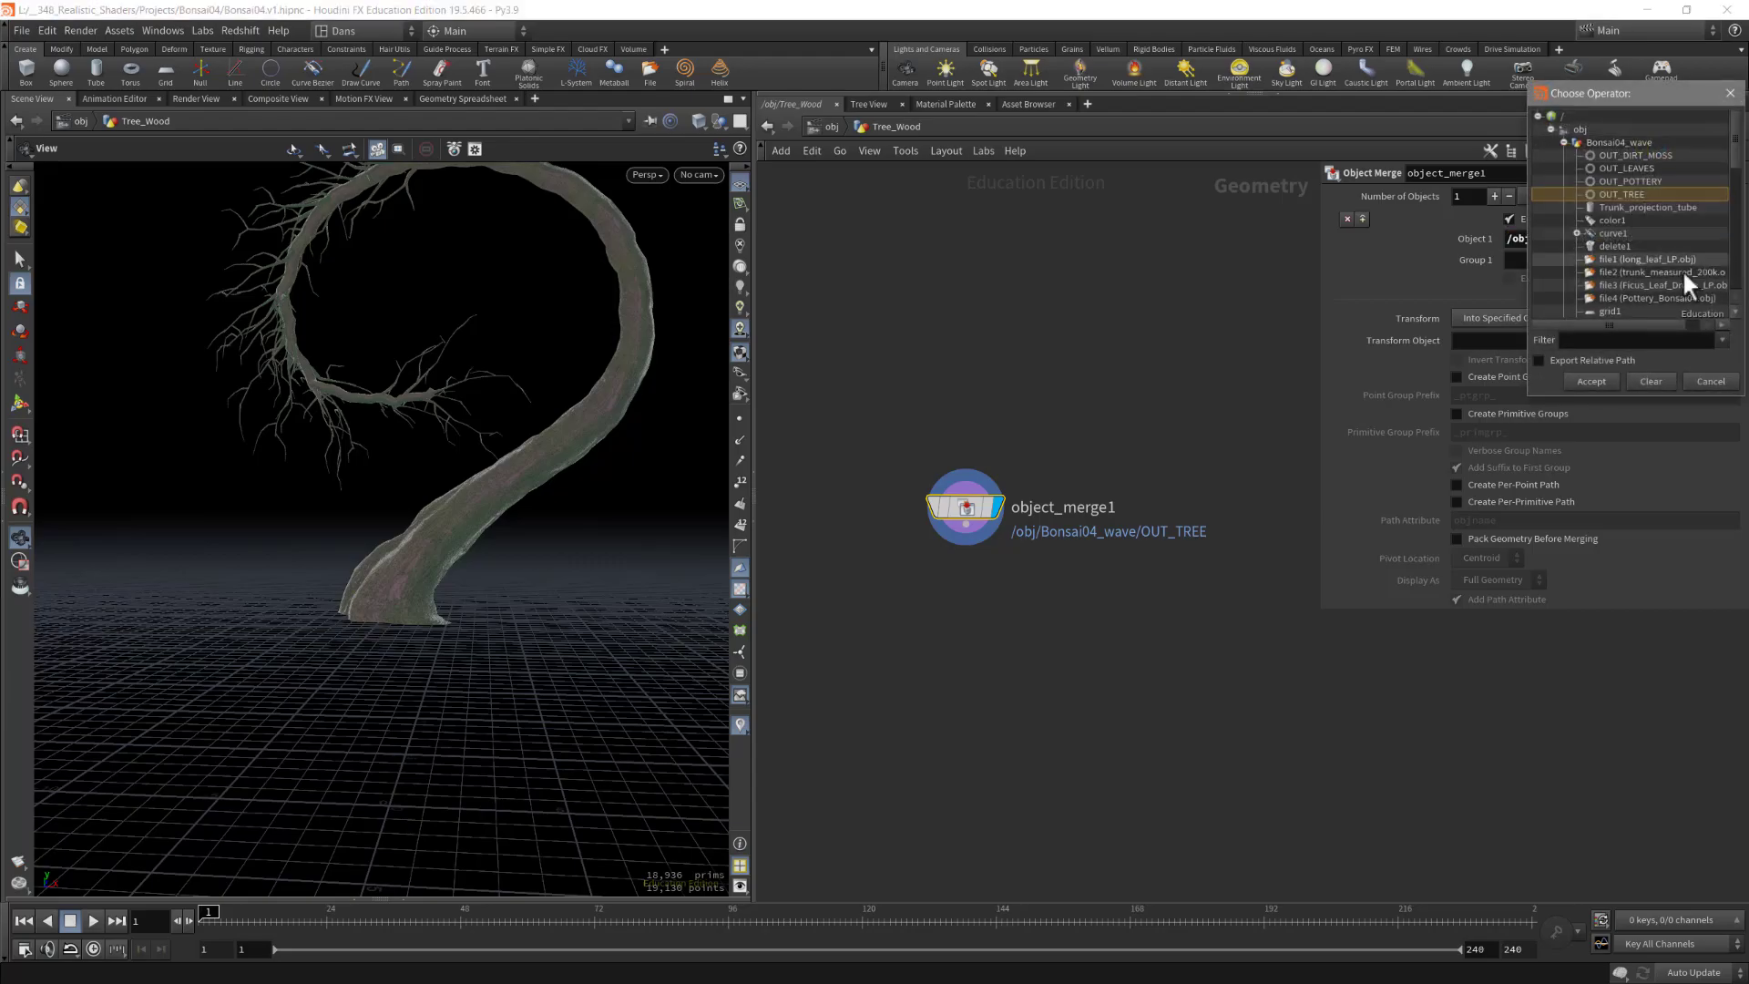
pyautogui.moveTo(1615, 91); pyautogui.dragTo(1110, 197)
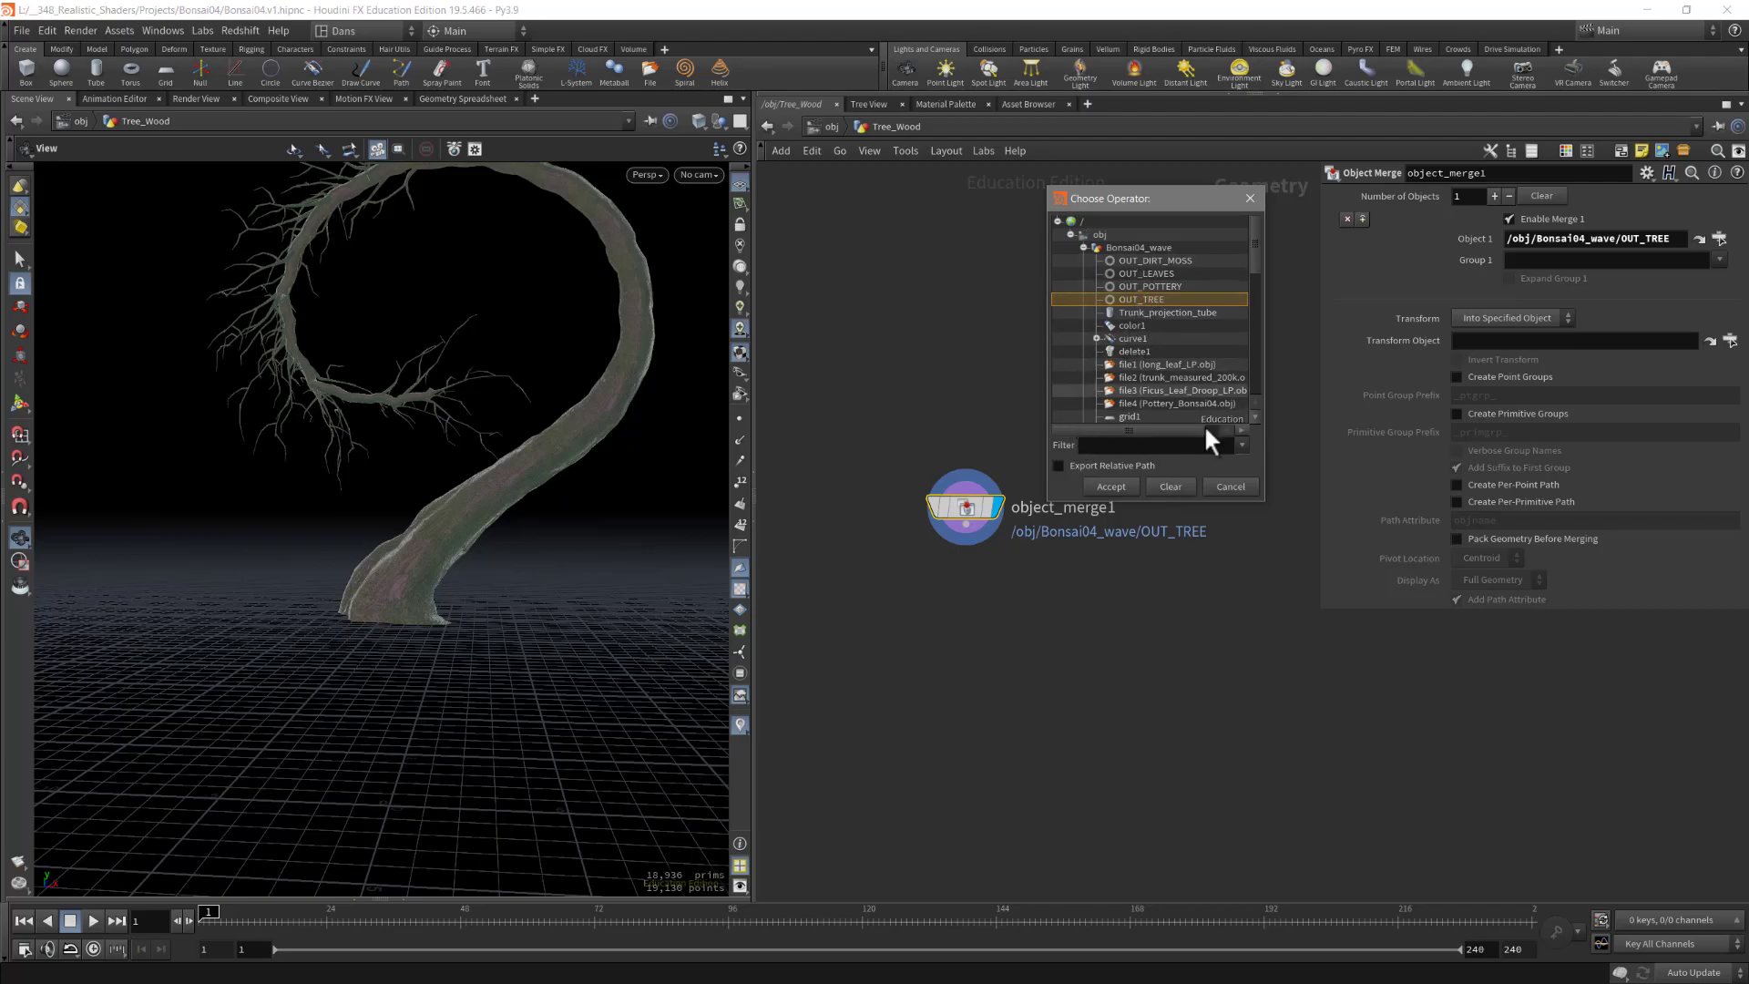
pyautogui.click(1232, 486)
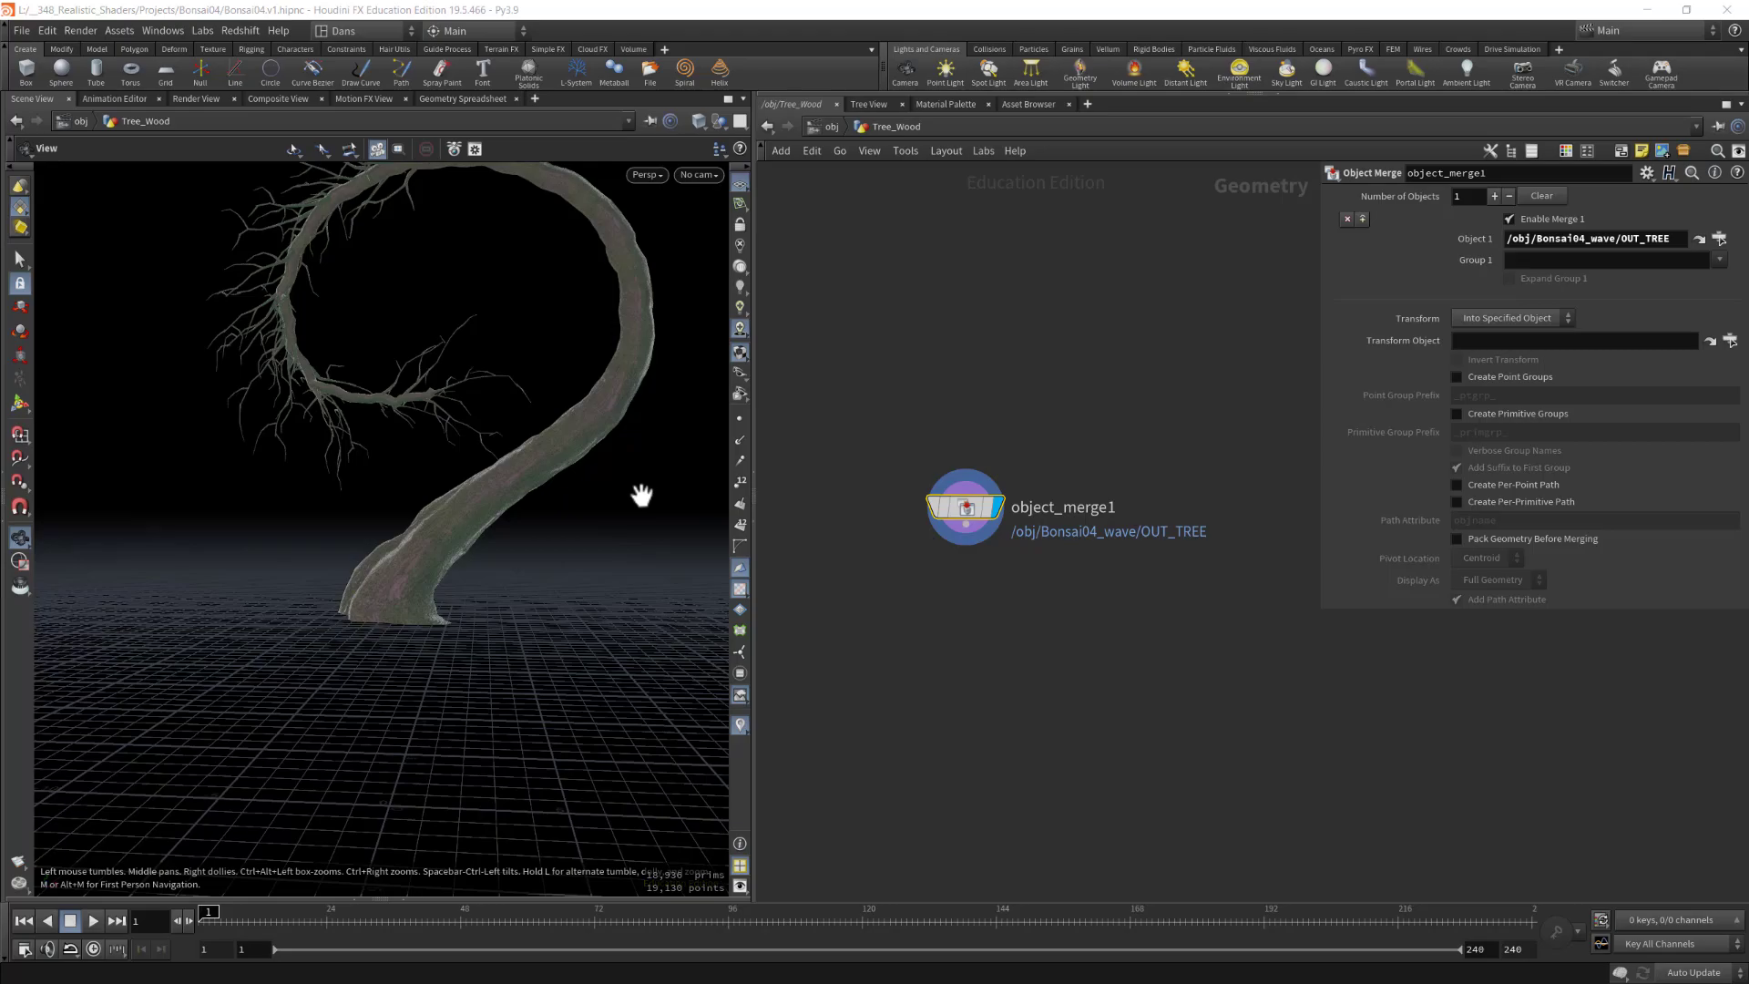
pyautogui.moveTo(359, 456); pyautogui.dragTo(406, 522)
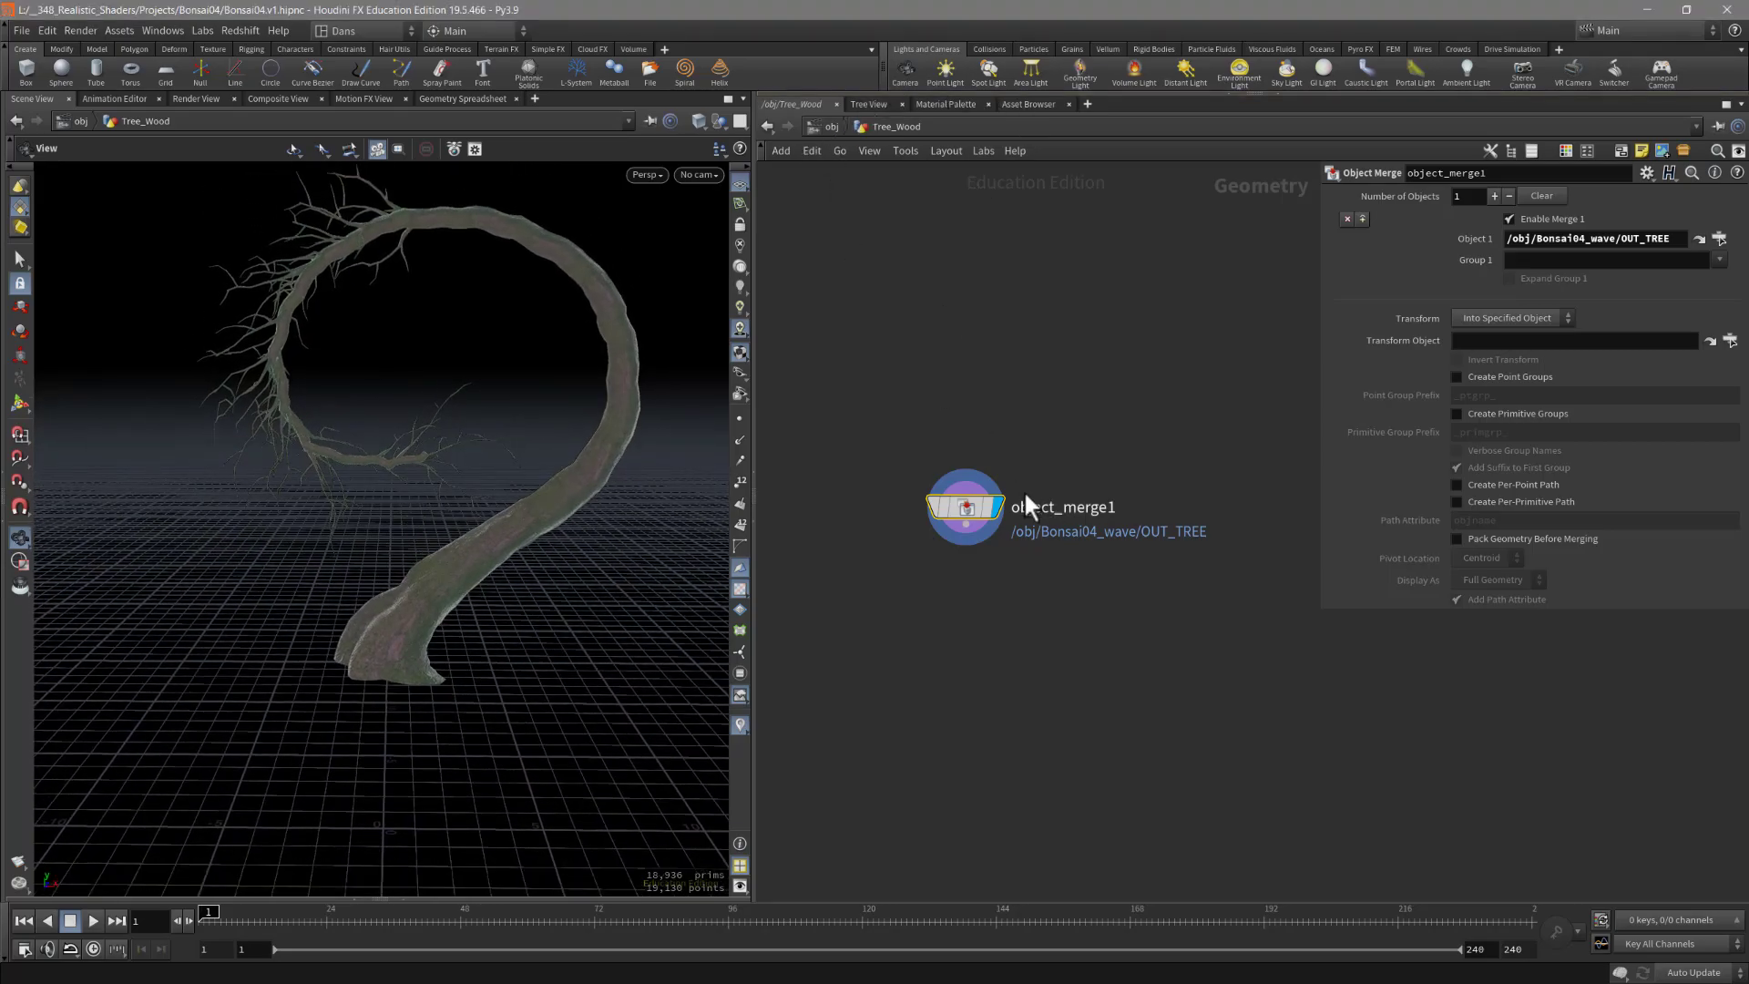
# Step: Review the source output nulls inside Bonsai04_wave and return to the Tree_Wood network
pyautogui.click(830, 127)
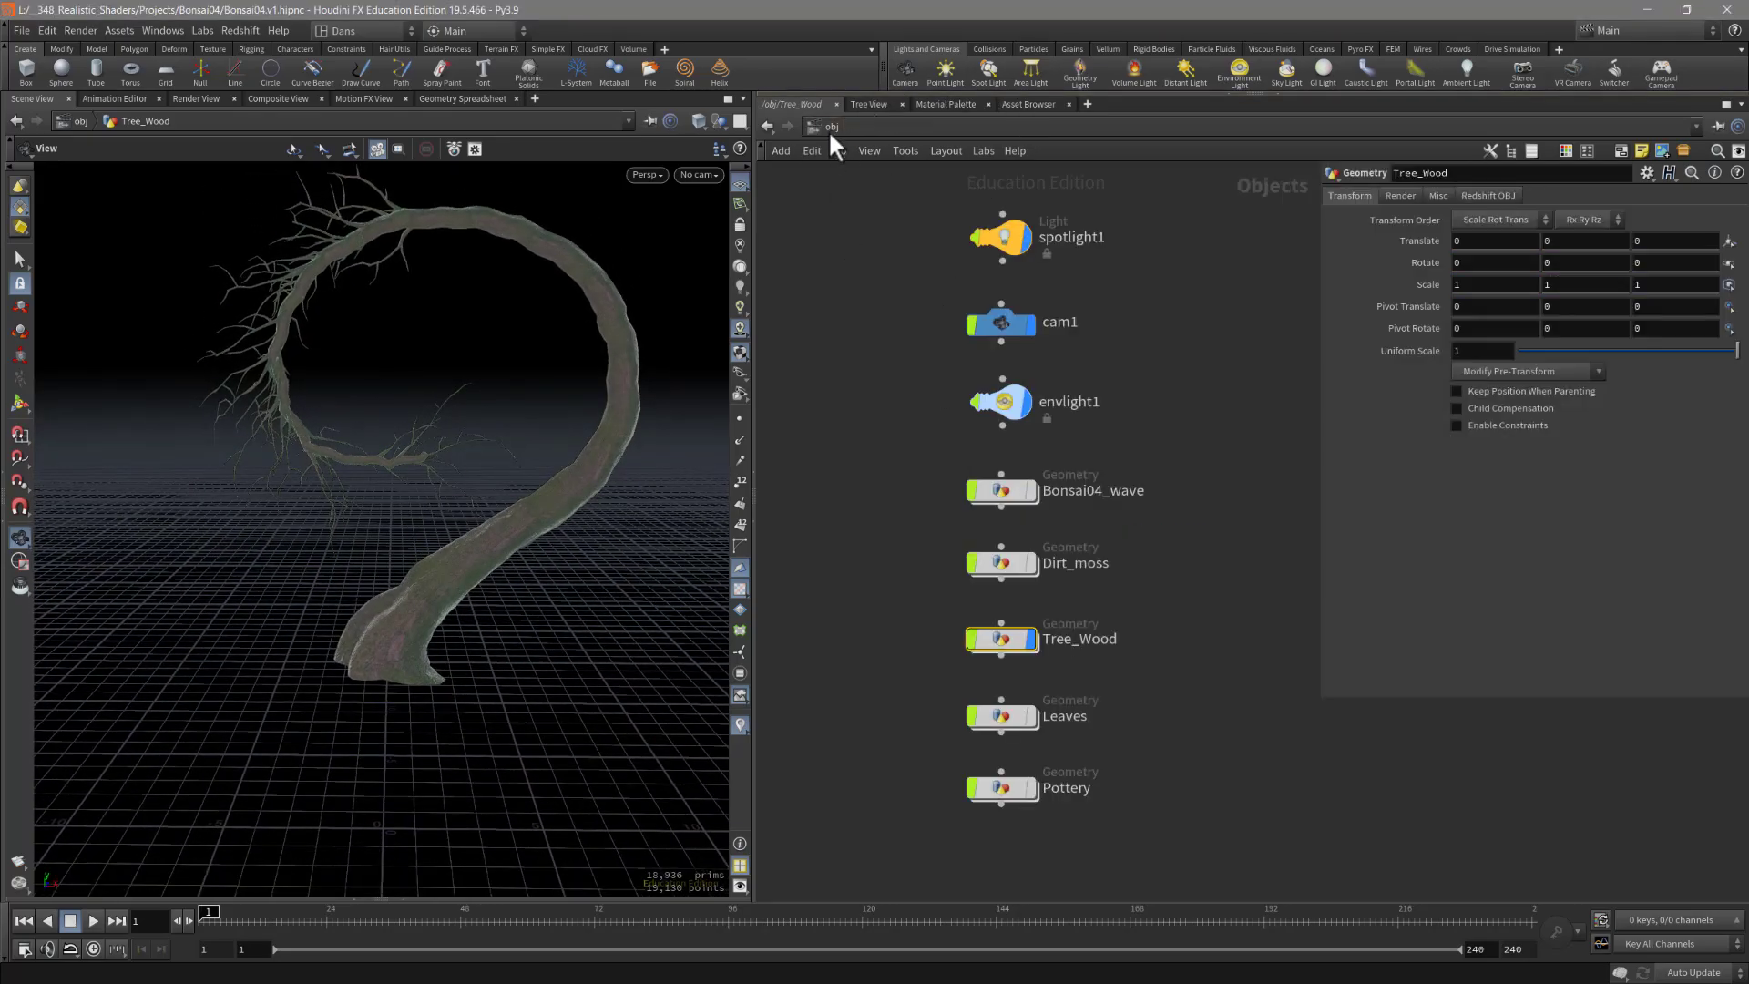
pyautogui.doubleClick(1009, 489)
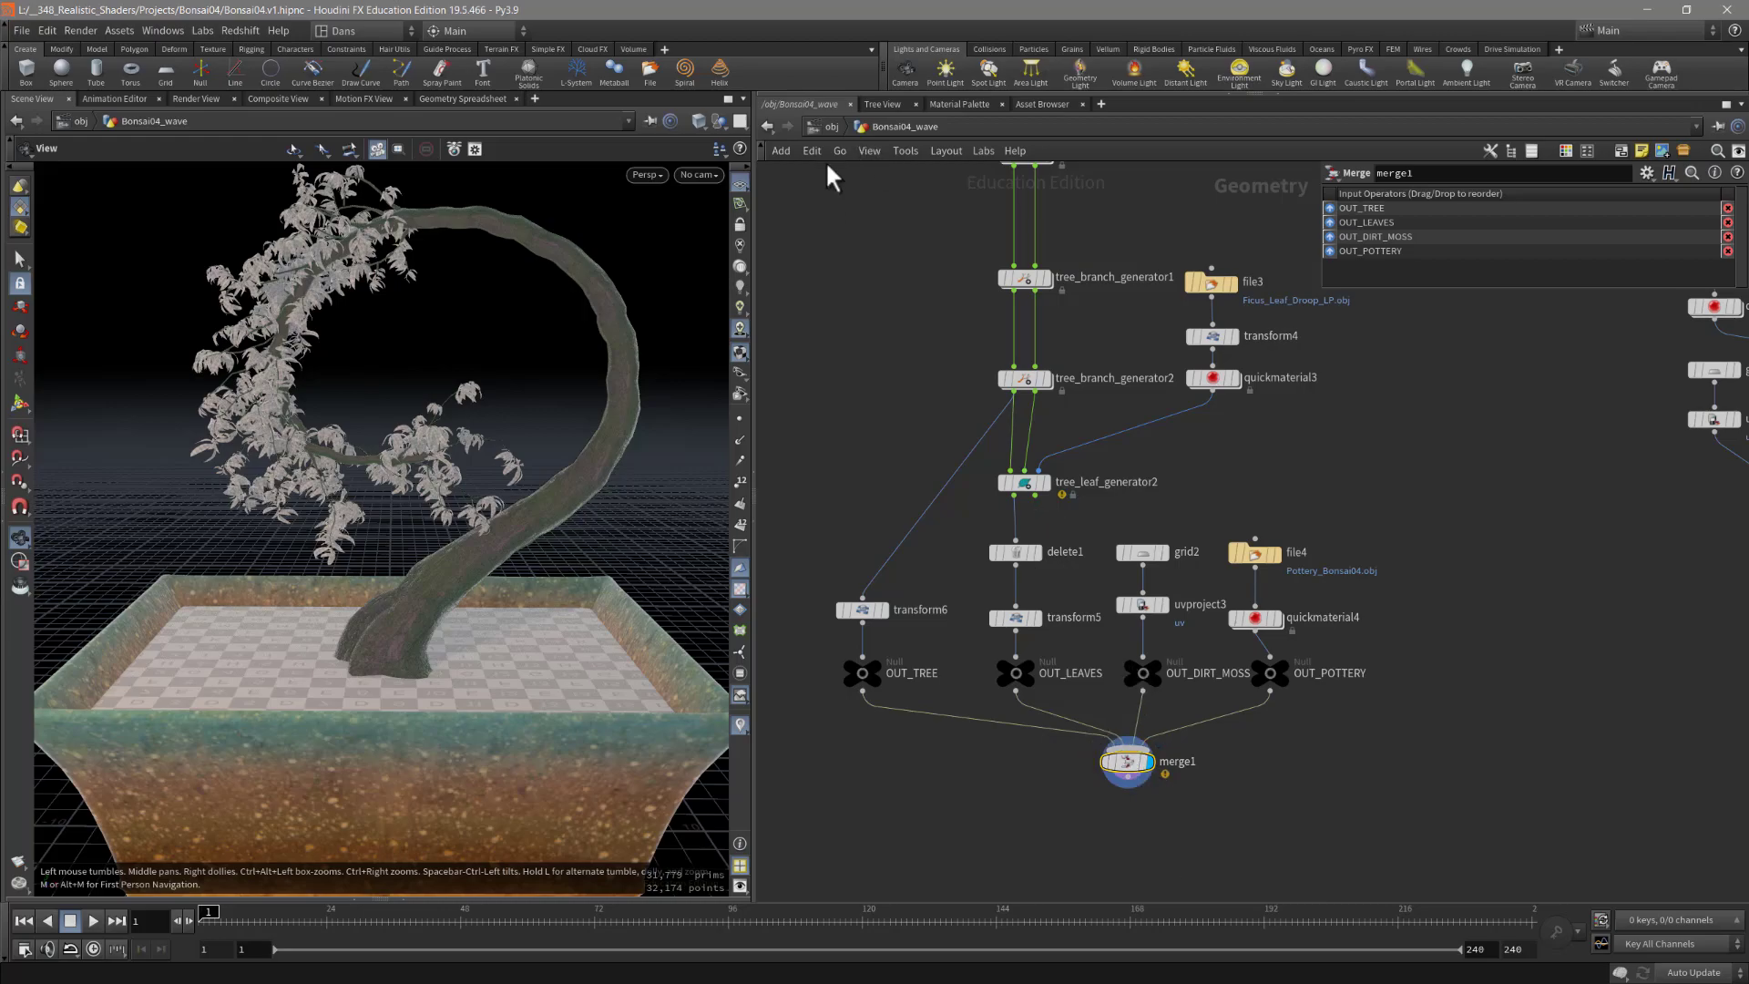
pyautogui.click(827, 129)
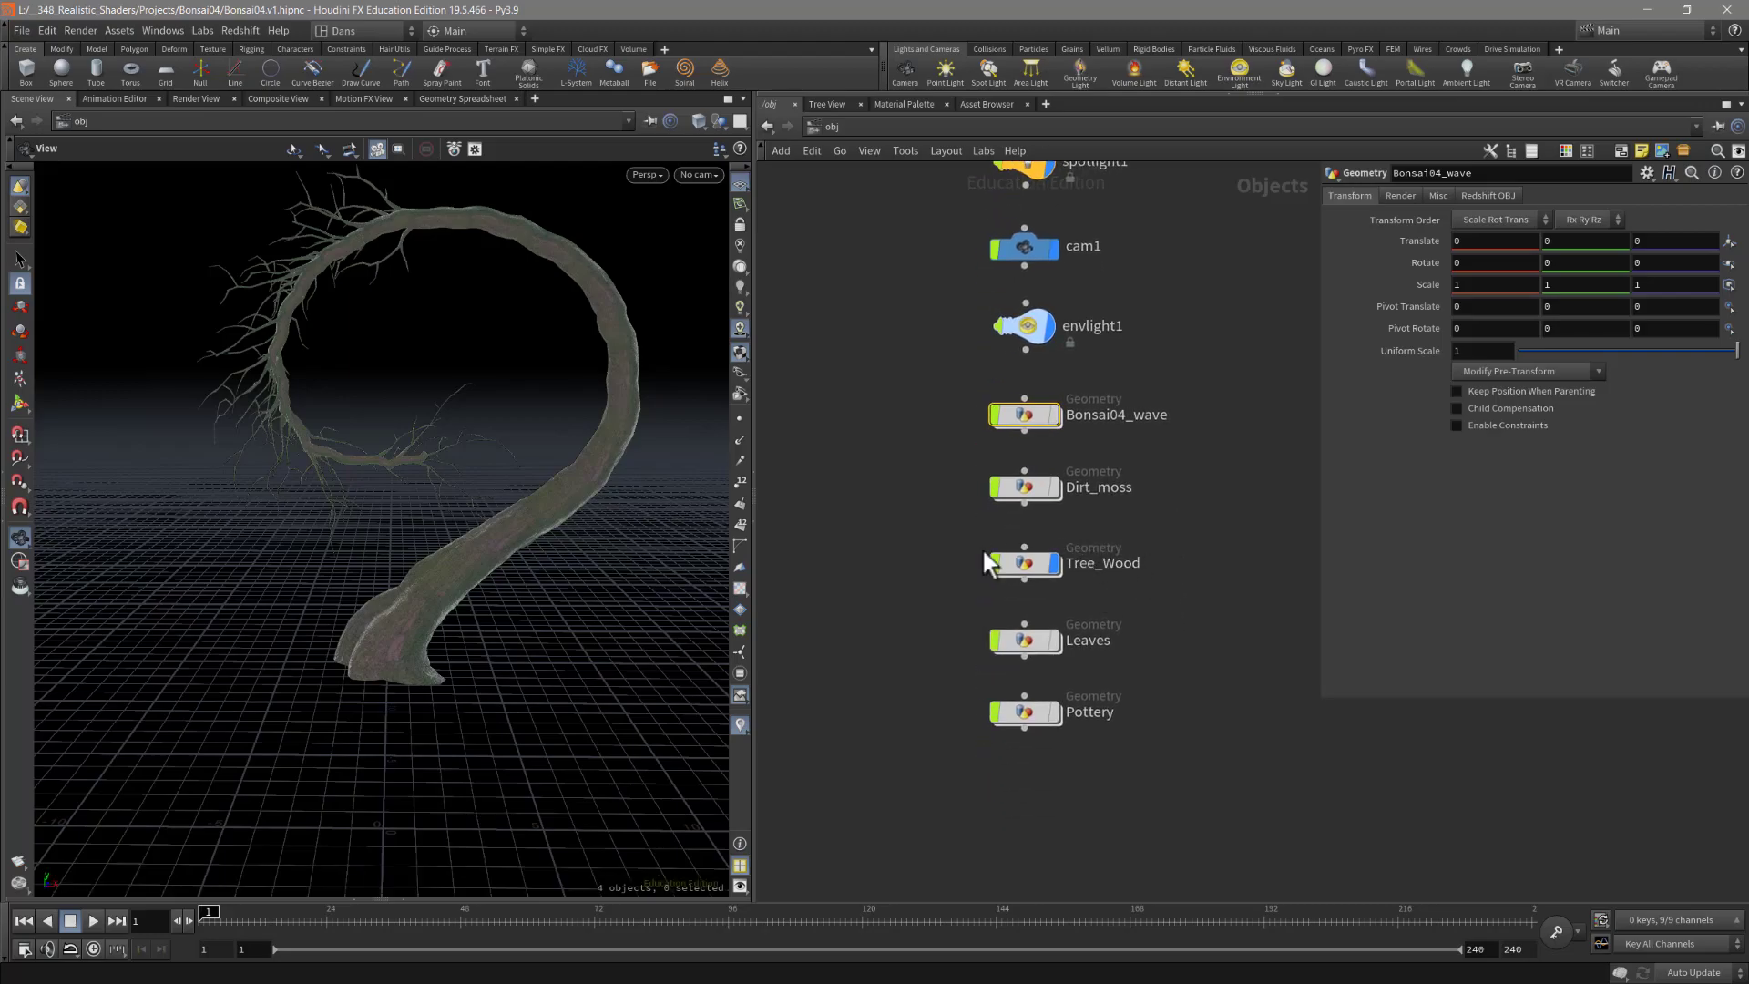
pyautogui.doubleClick(1029, 568)
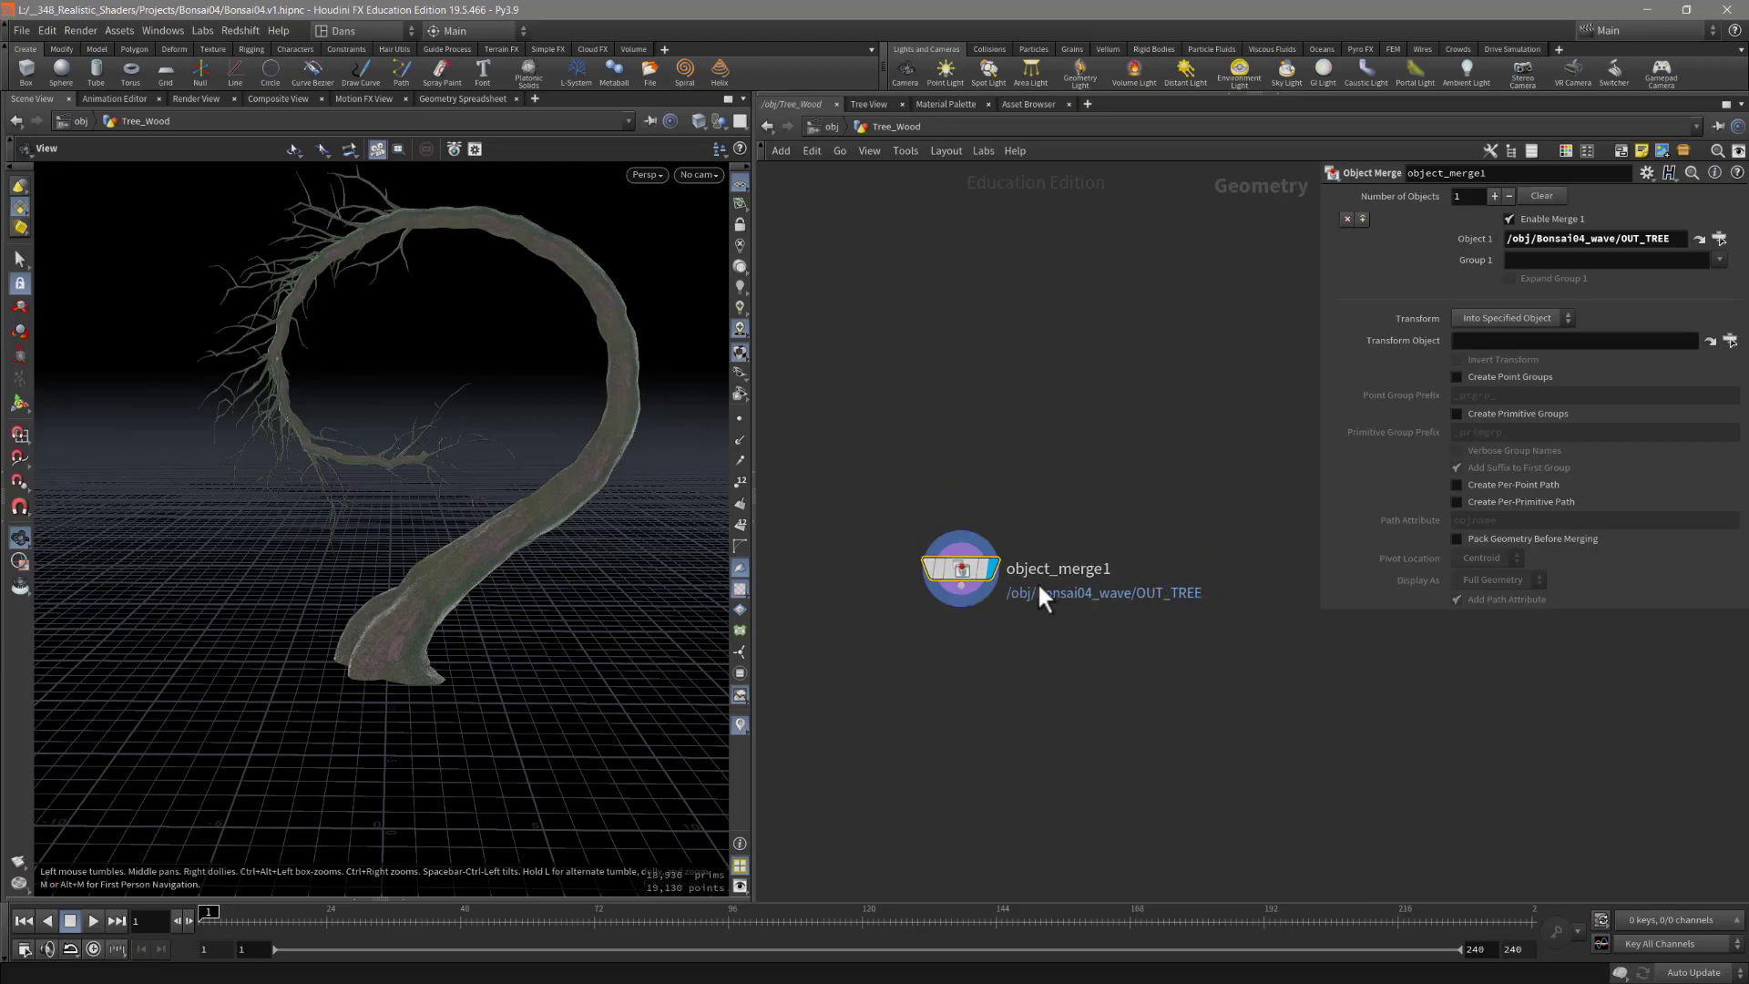
# Step: Start saving the geometry of Tree_Wood's object_merge1 and browse to the geo folder under $HIP for the output file
pyautogui.rightClick(954, 567)
pyautogui.moveTo(987, 724)
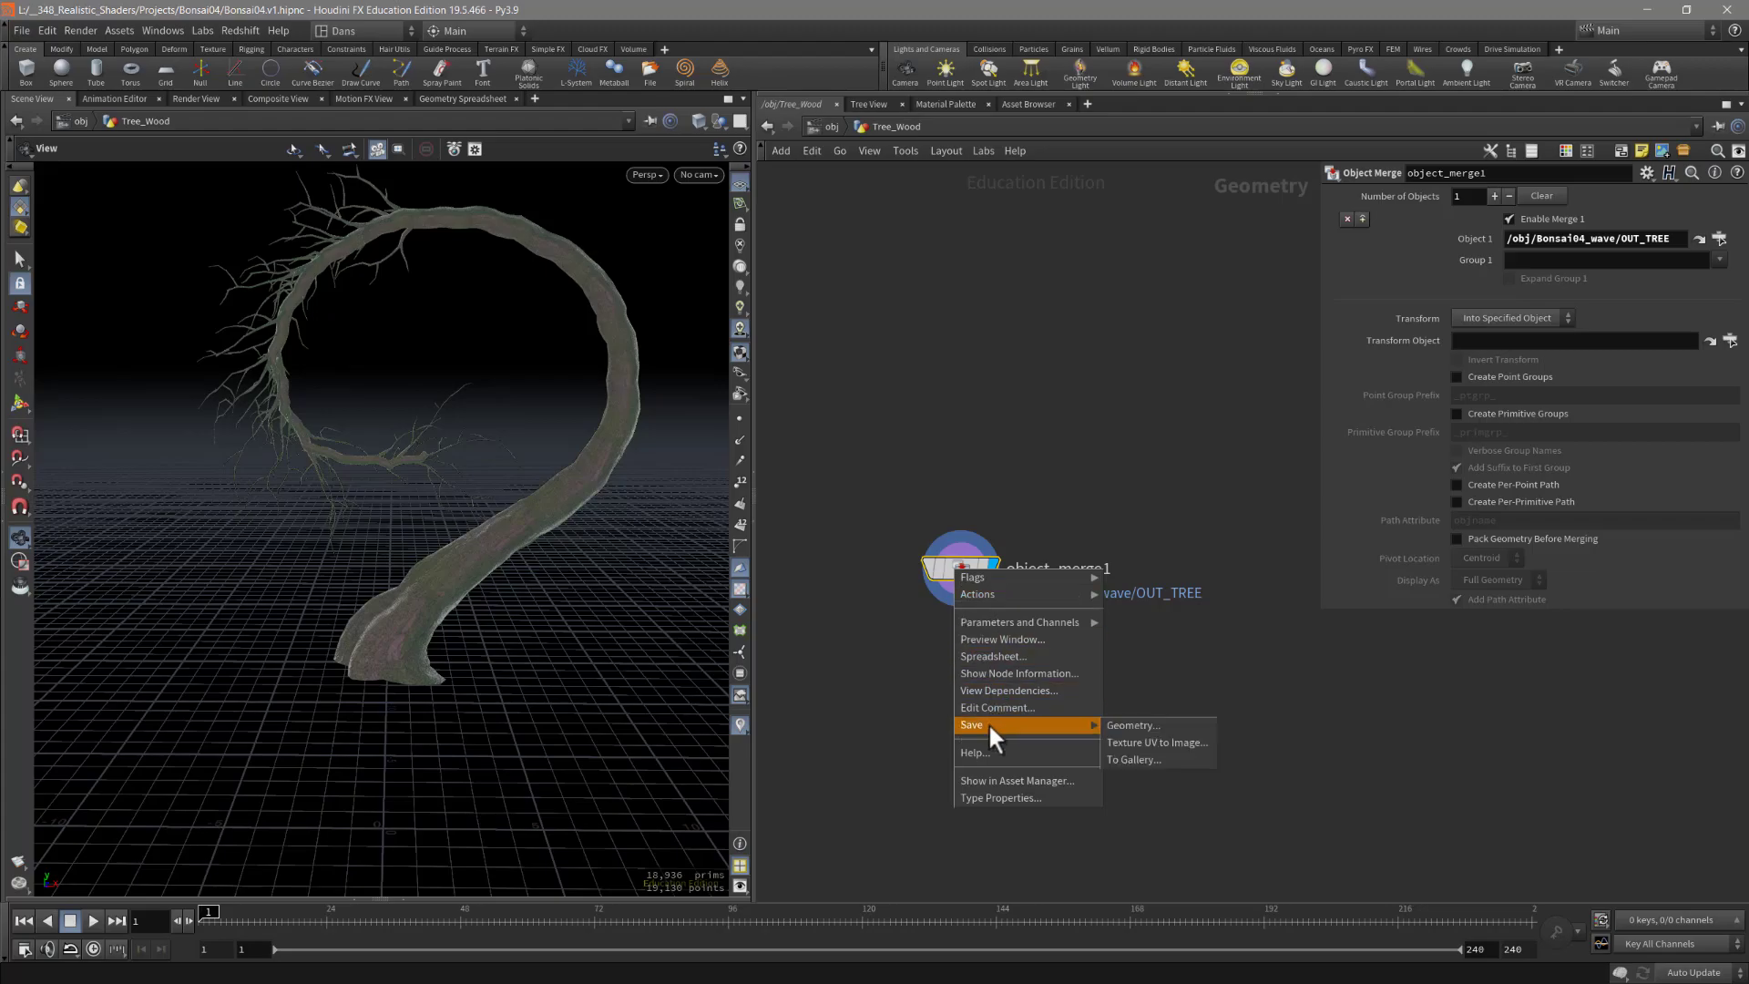
pyautogui.click(1133, 724)
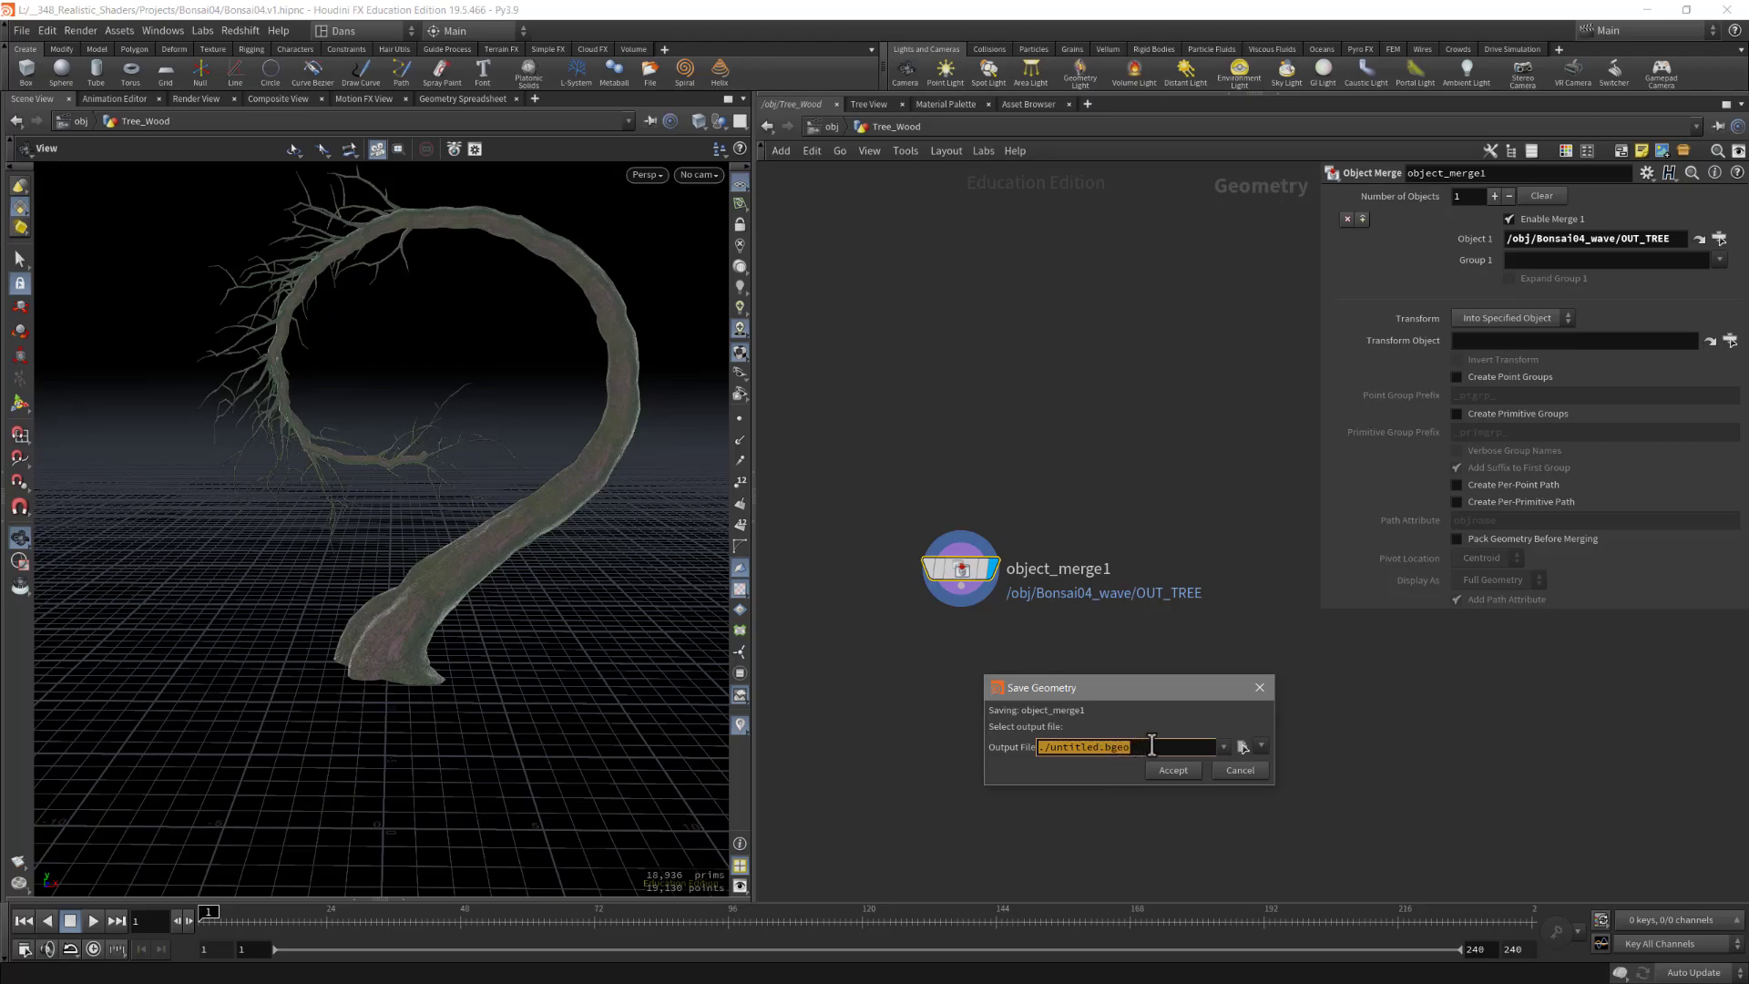
pyautogui.moveTo(1126, 685); pyautogui.dragTo(1050, 396)
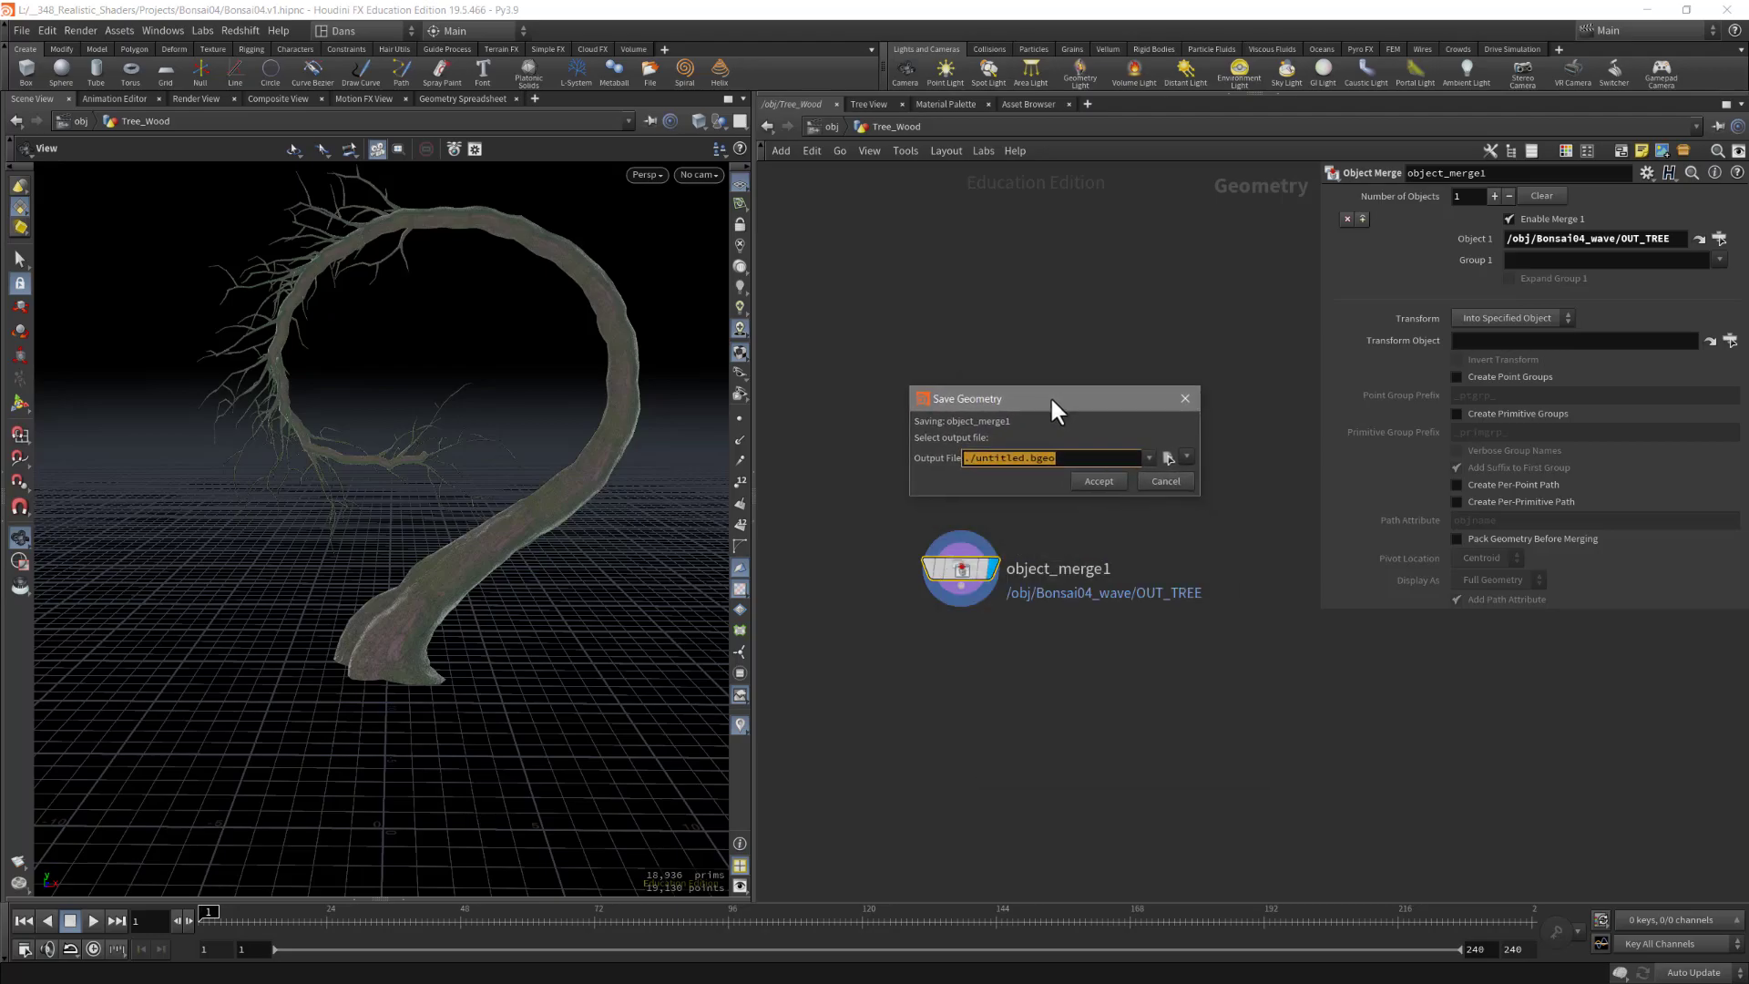
pyautogui.click(1169, 456)
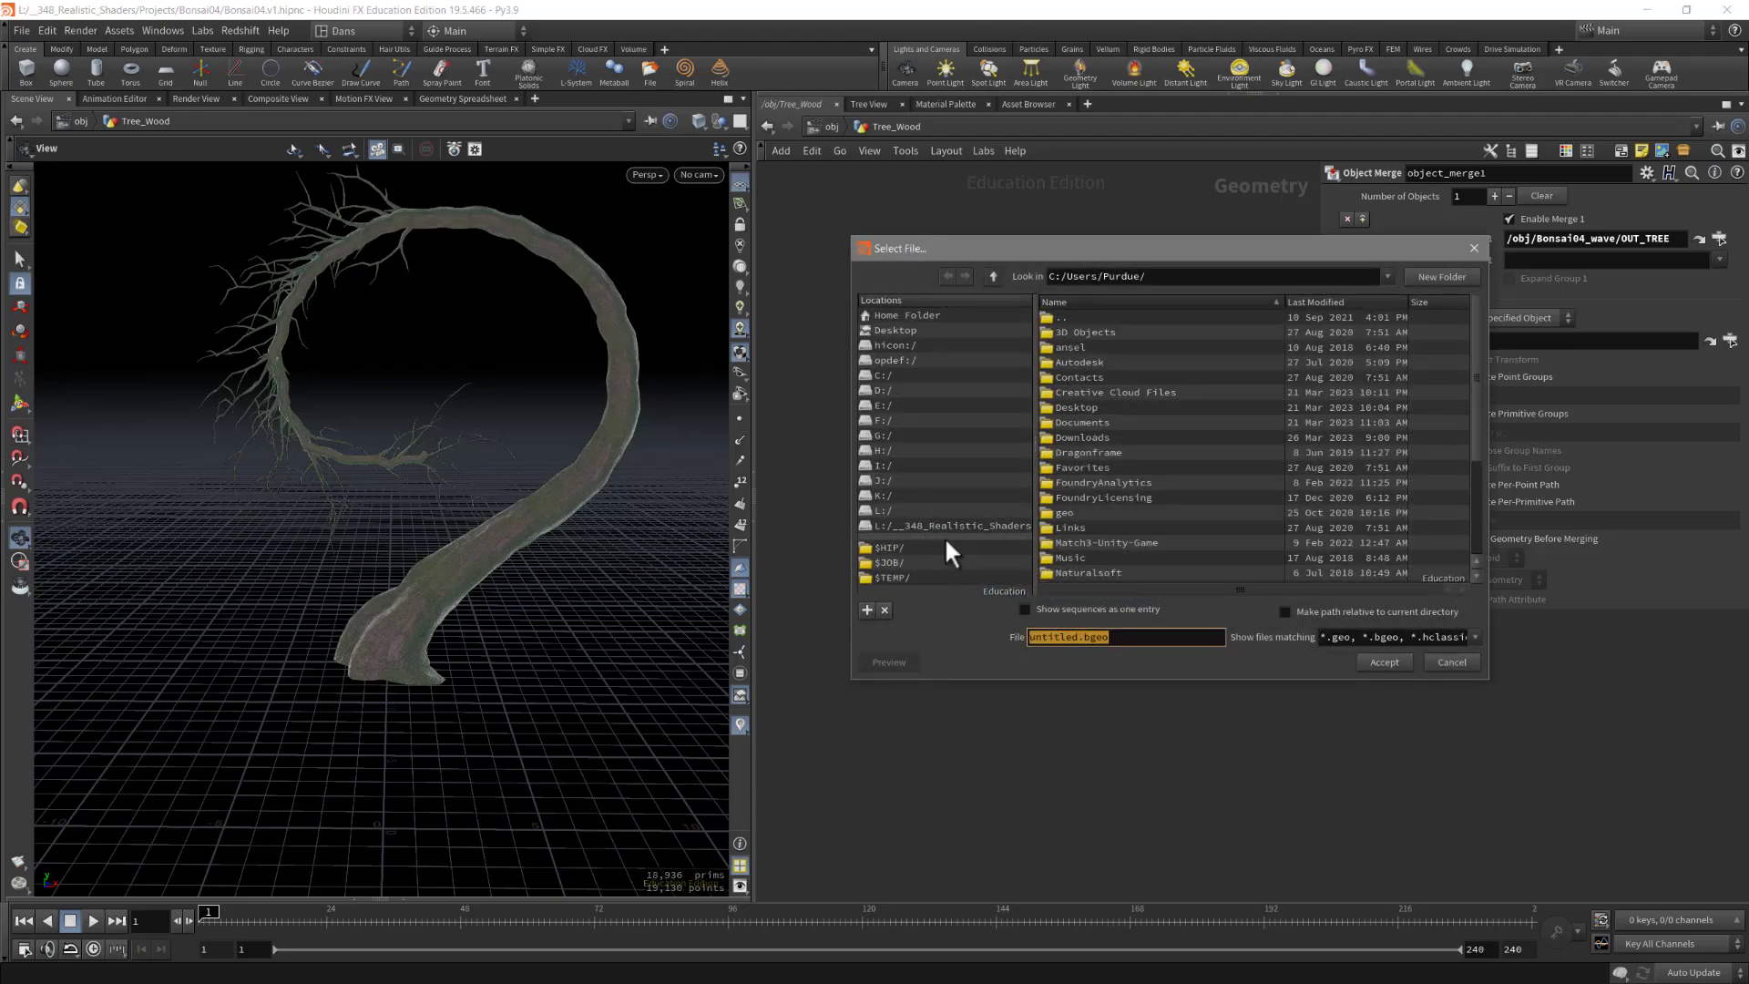
pyautogui.click(1018, 567)
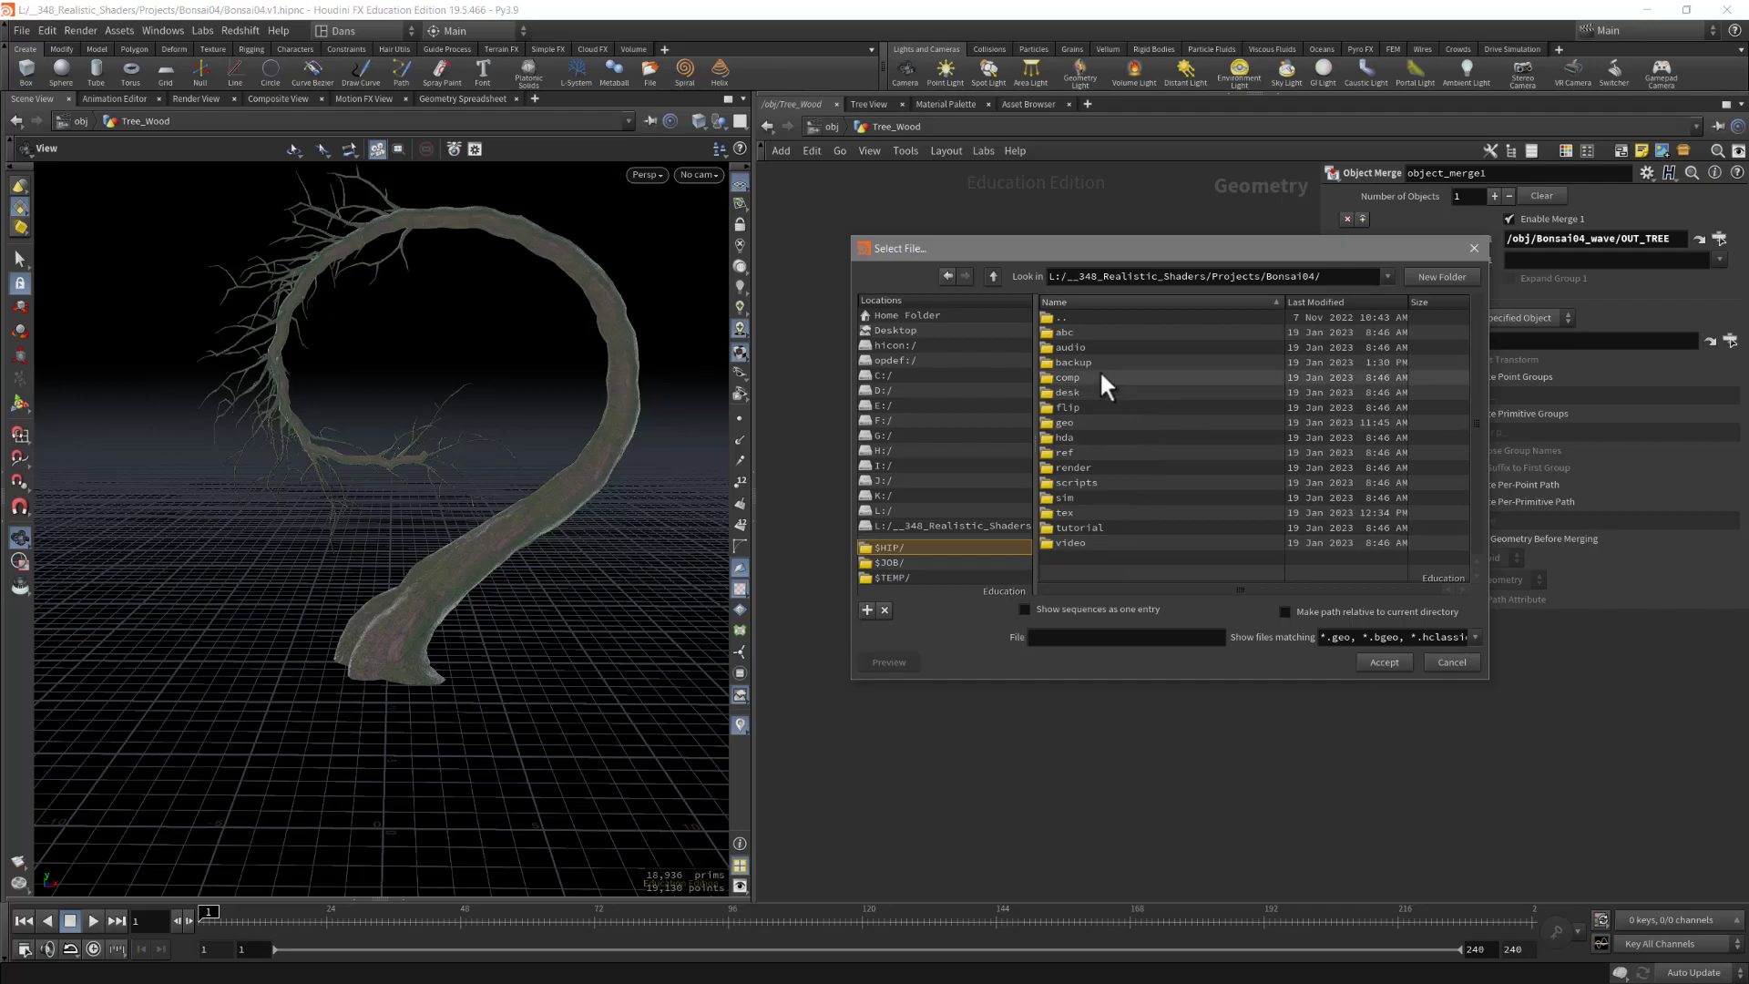
pyautogui.doubleClick(1068, 421)
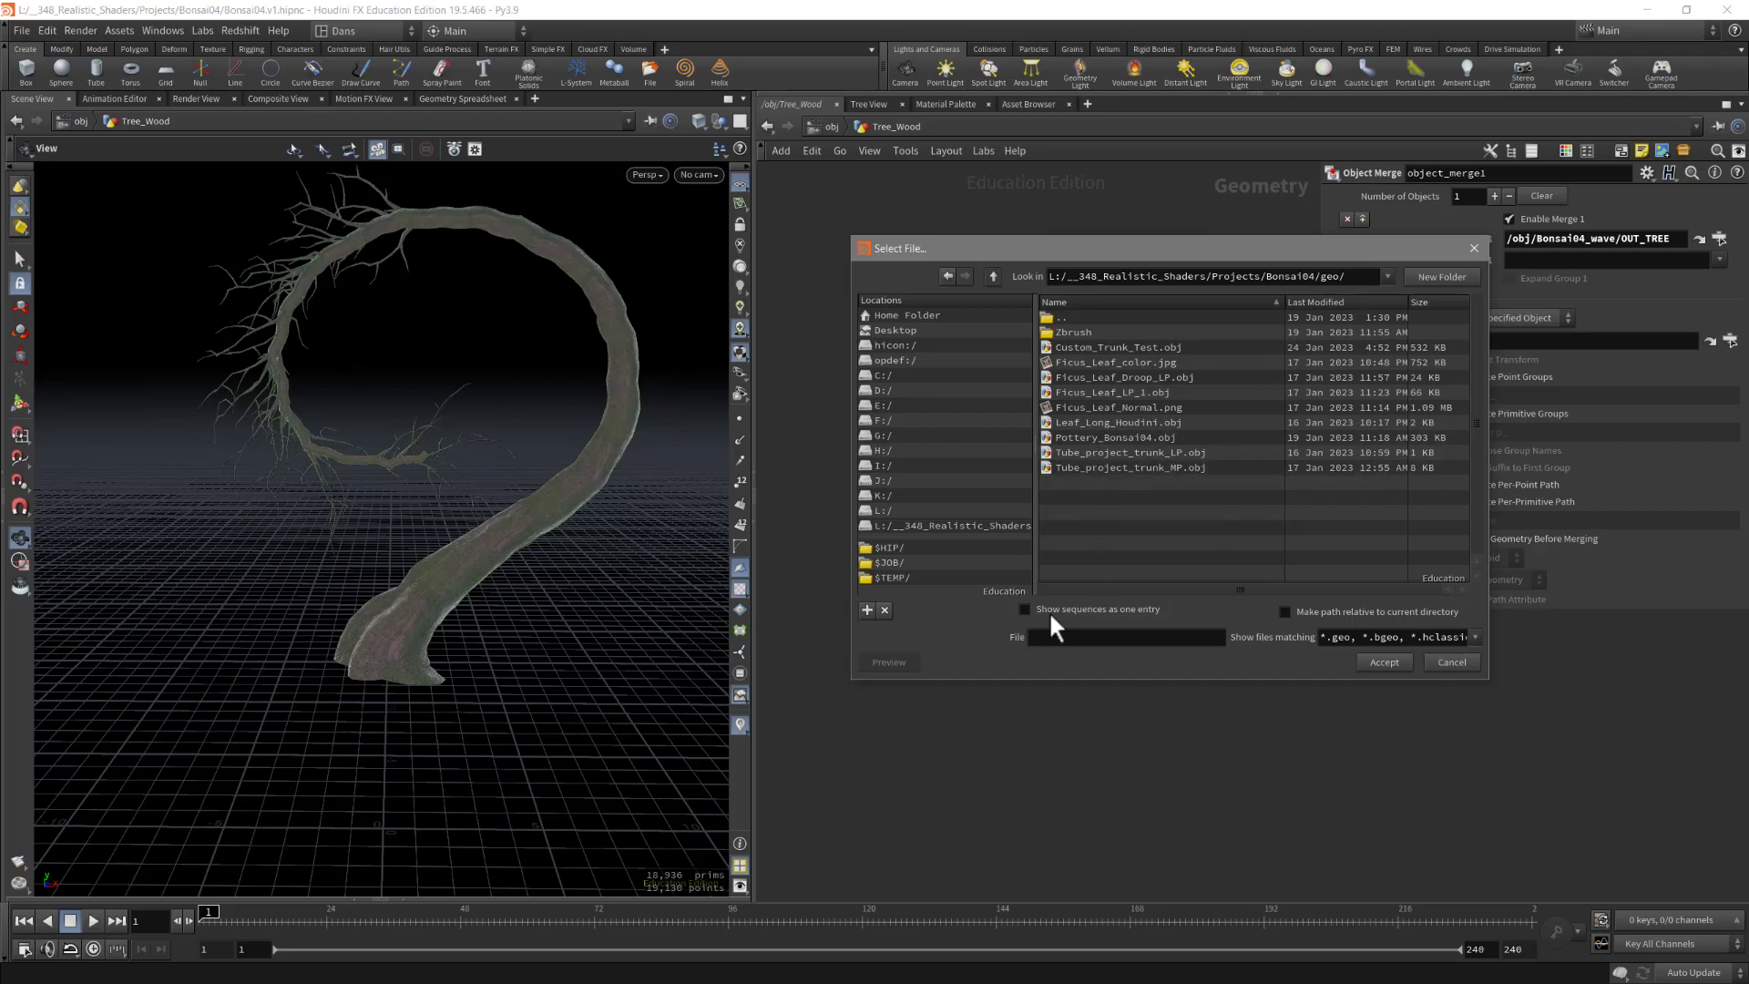
# Step: Name the output file Out_Tree in the file chooser
pyautogui.click(1057, 638)
pyautogui.moveTo(1149, 253); pyautogui.dragTo(1213, 261)
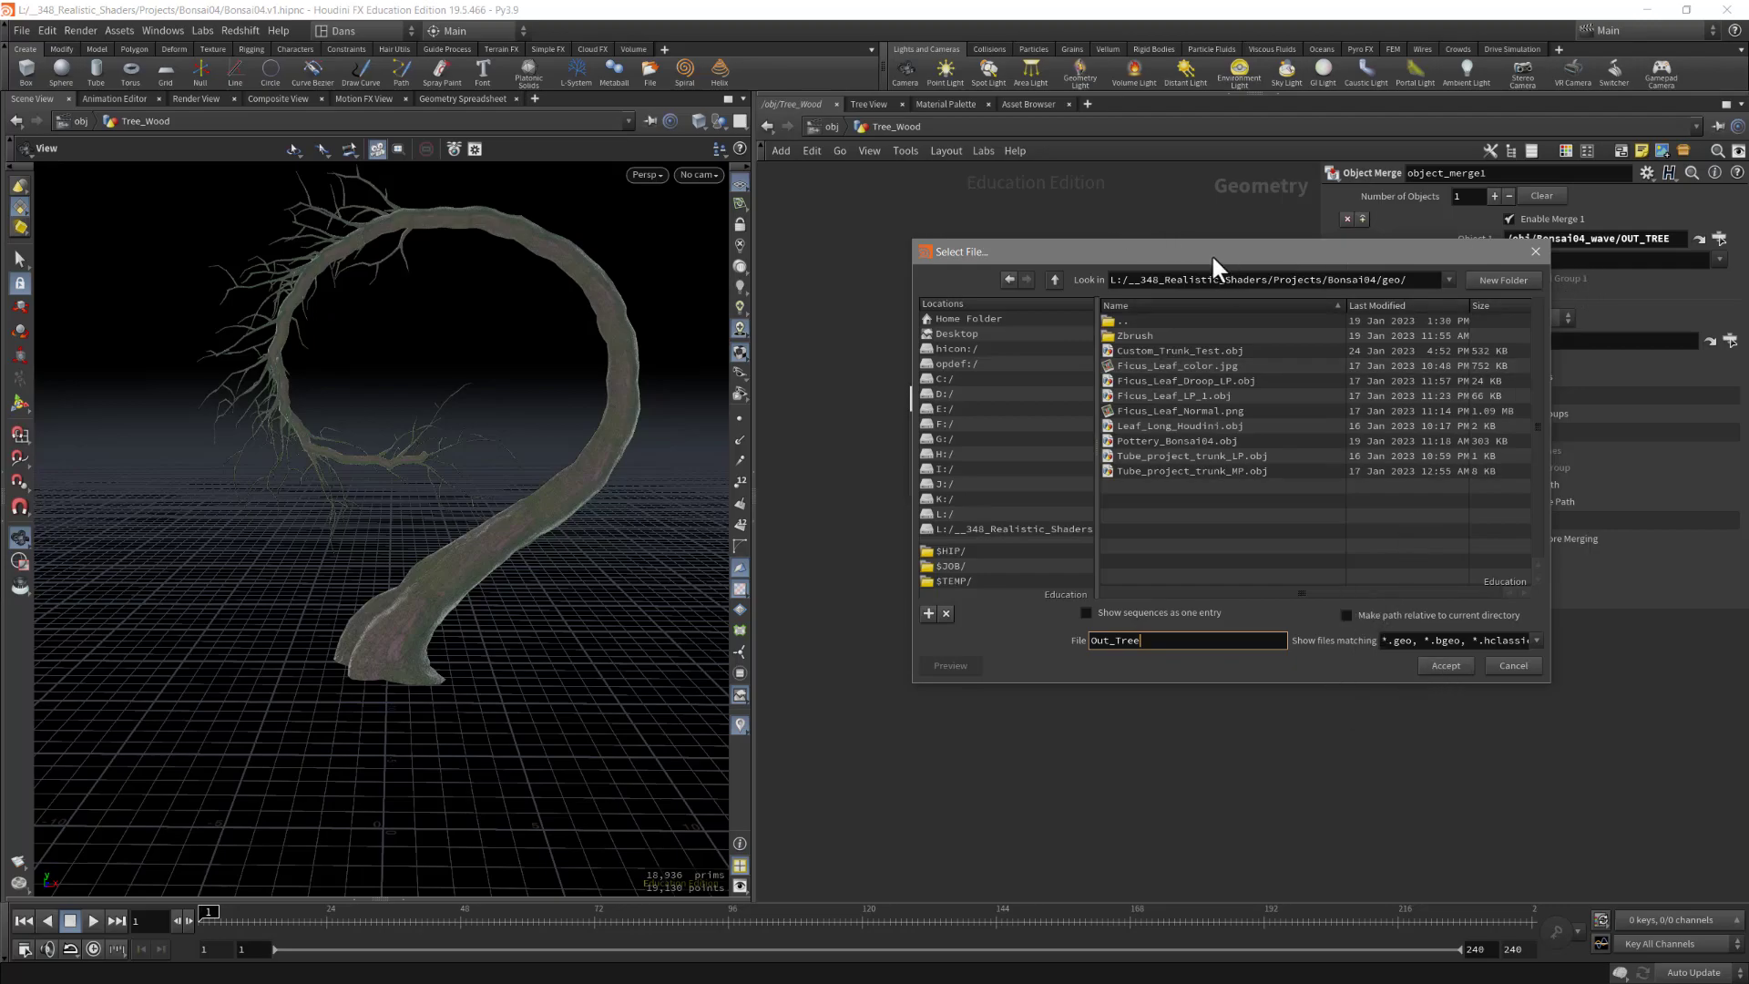
pyautogui.moveTo(1211, 253); pyautogui.dragTo(1131, 251)
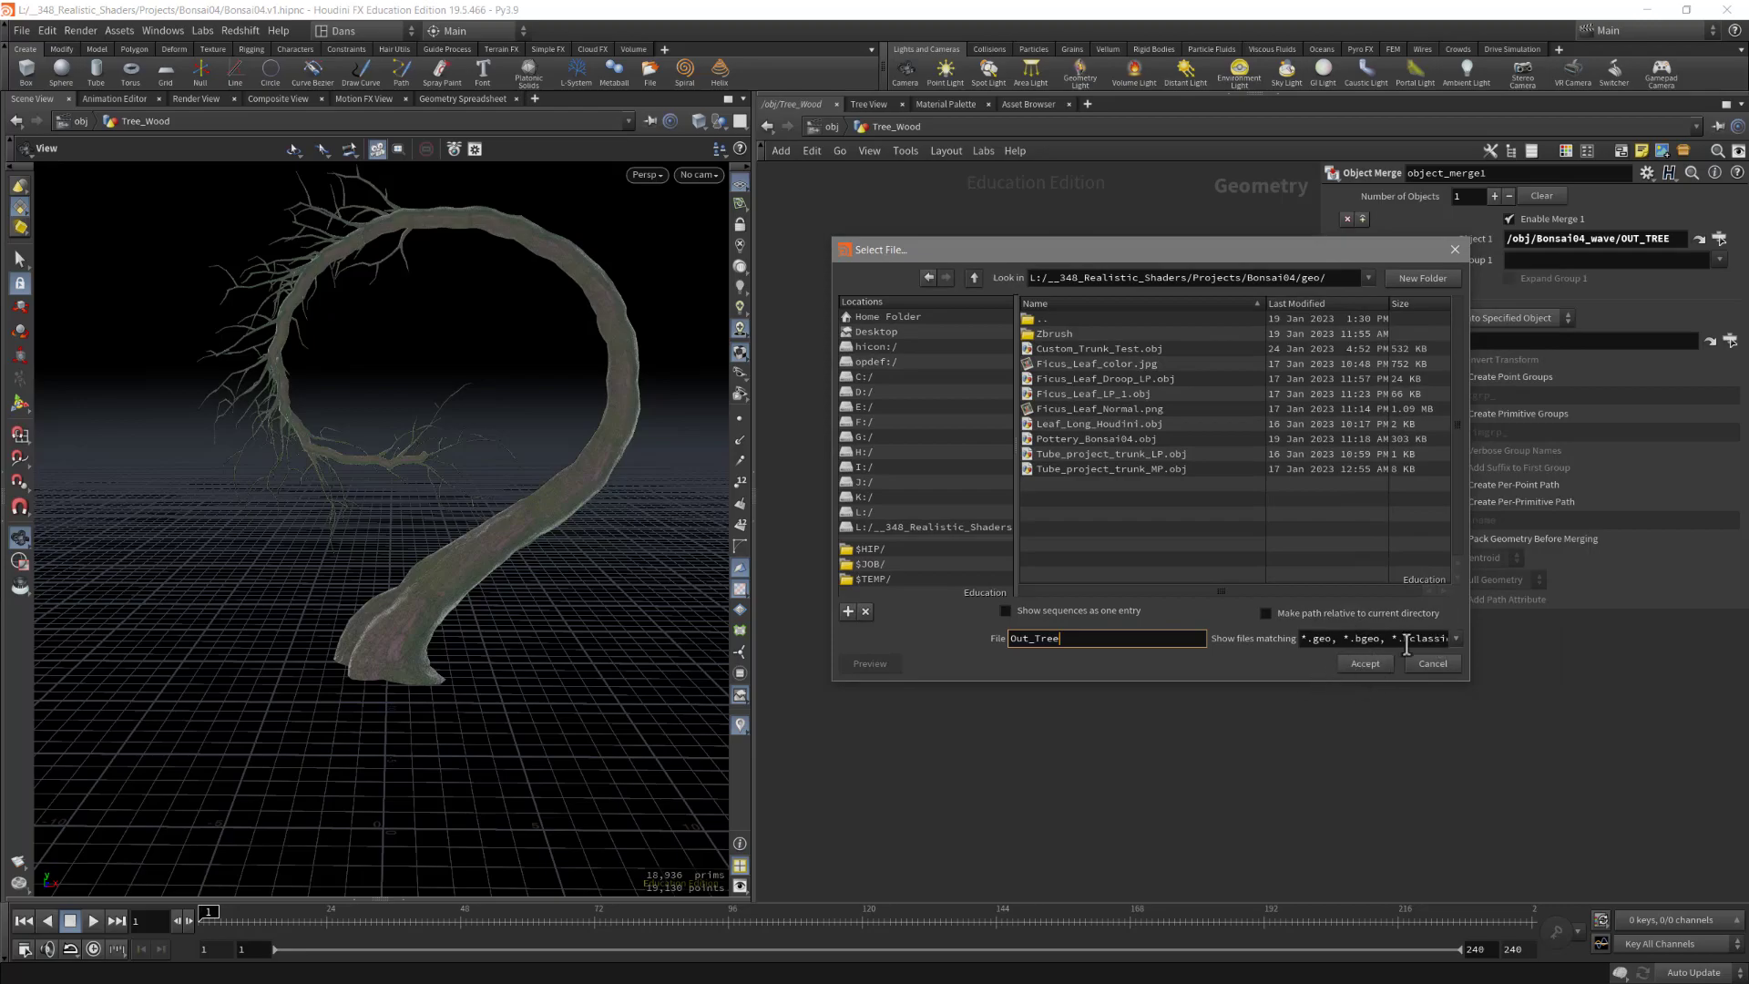
# Step: Set the file filter to *.obj, and accept the chosen path to save the geometry
pyautogui.click(1456, 638)
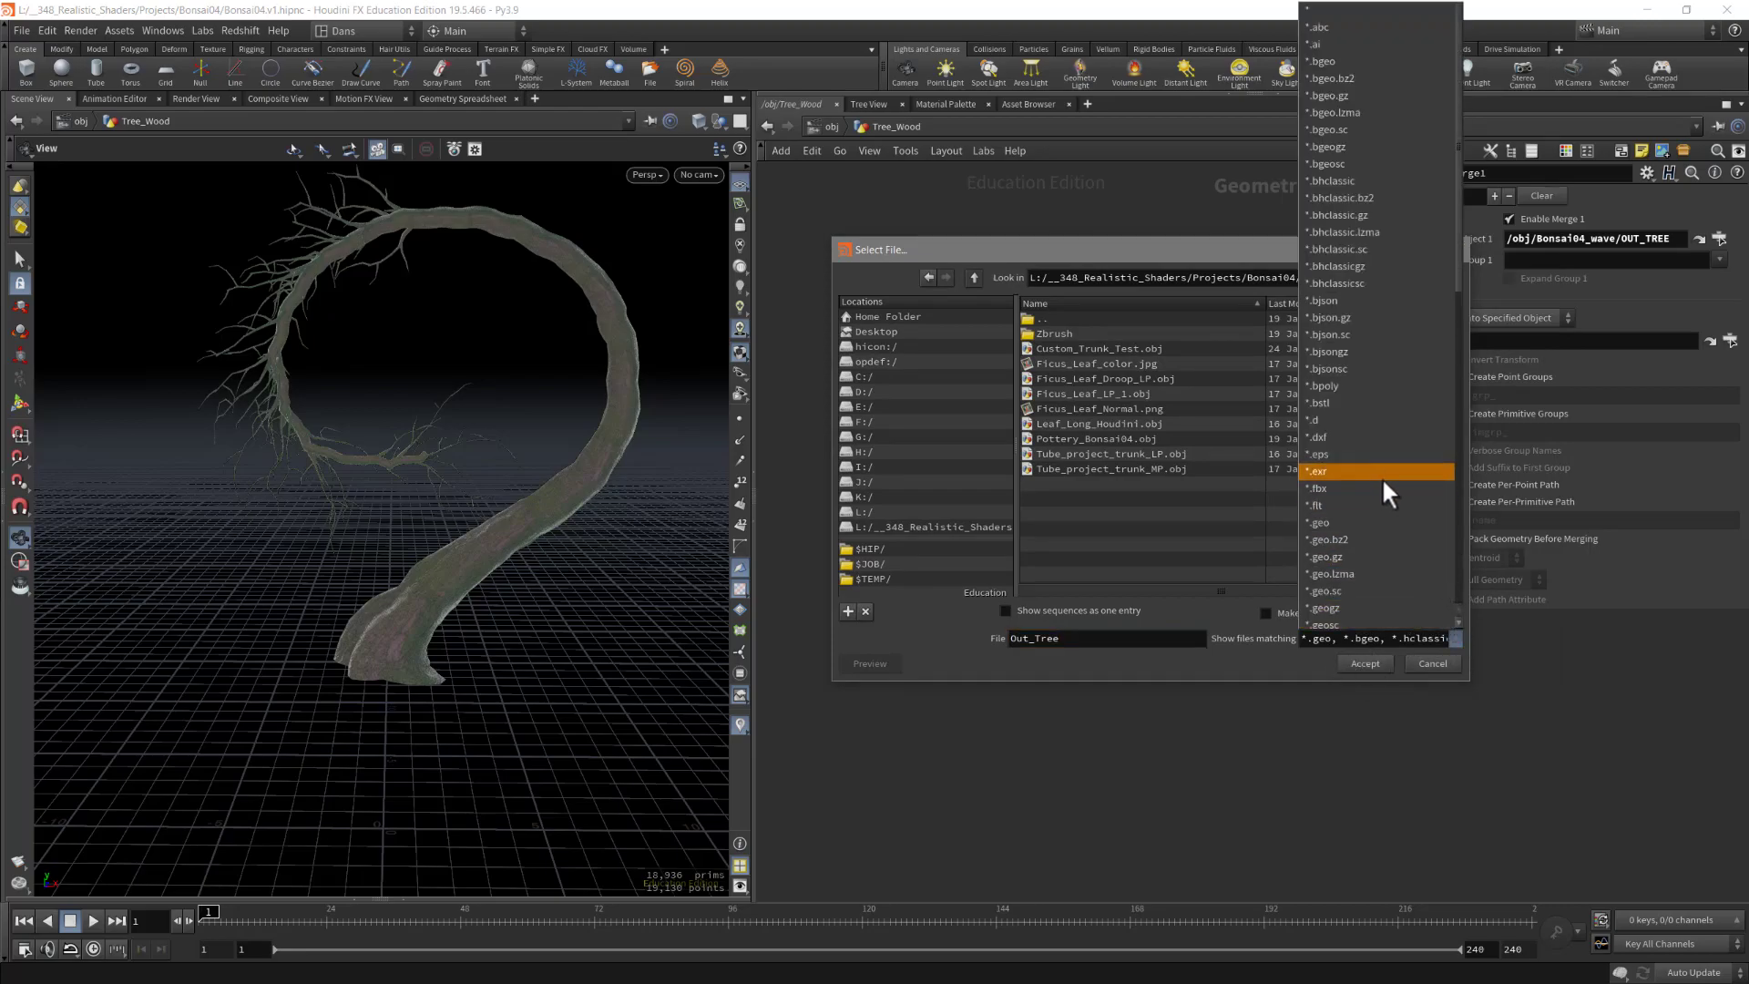
pyautogui.scroll(-4, 1387, 558)
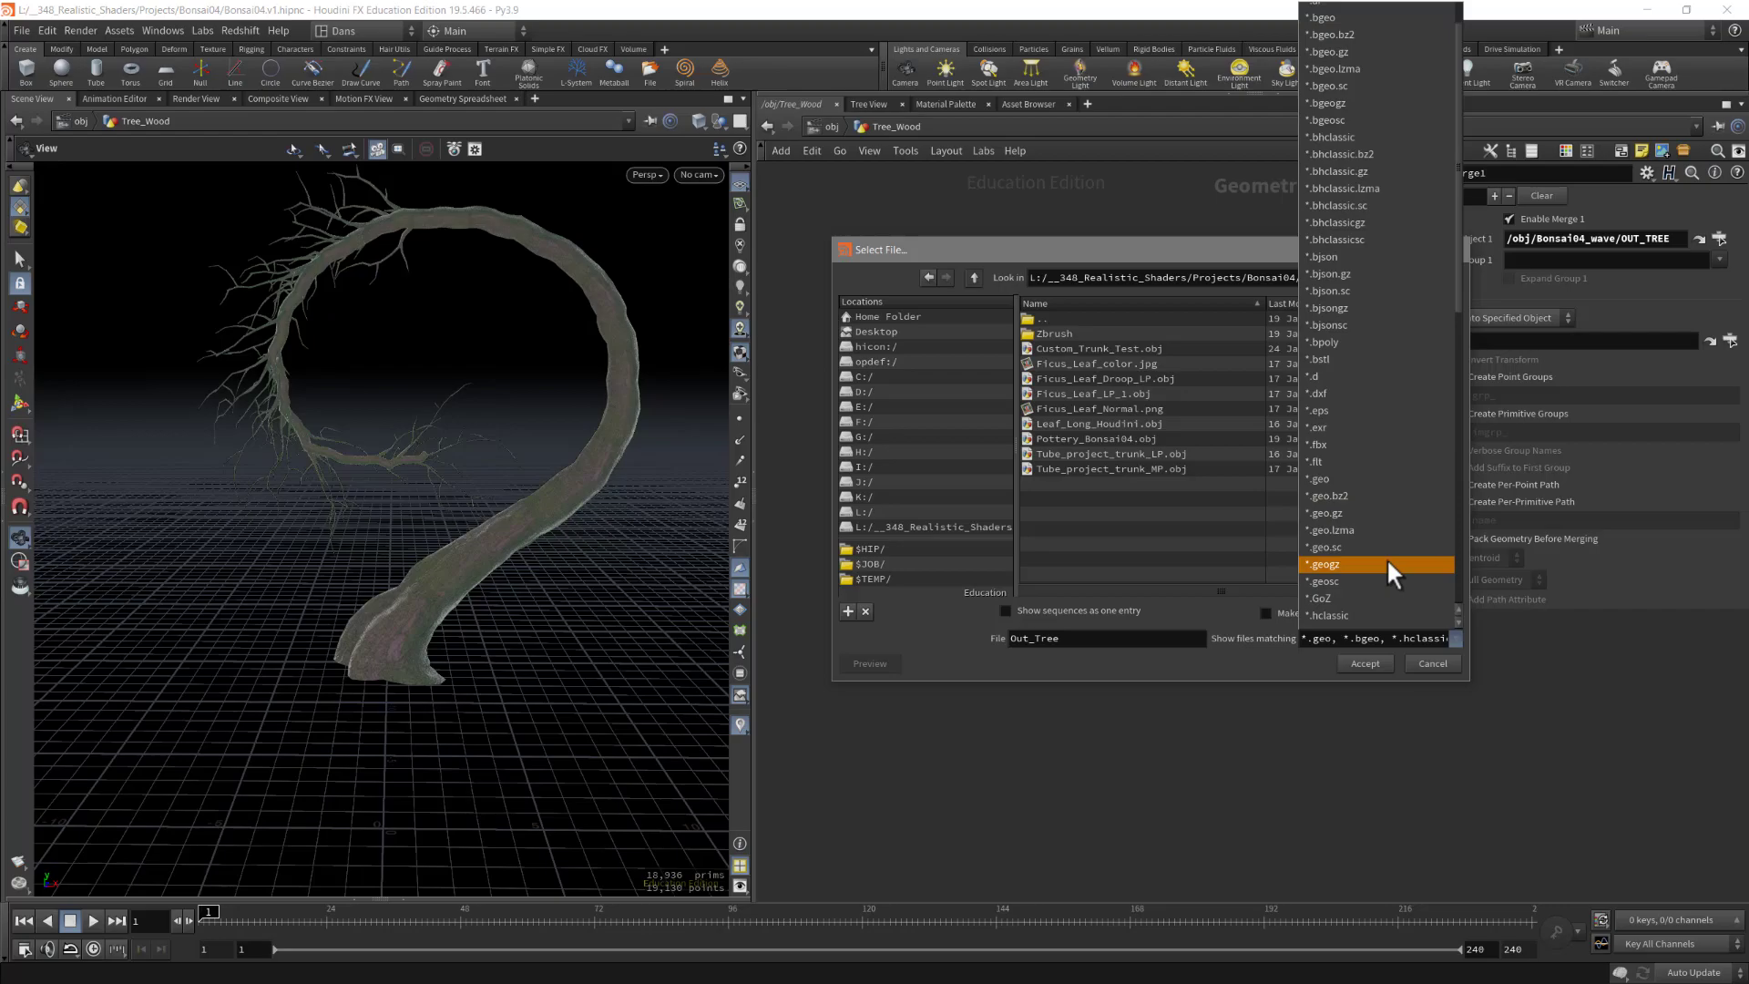
pyautogui.scroll(-5, 1376, 565)
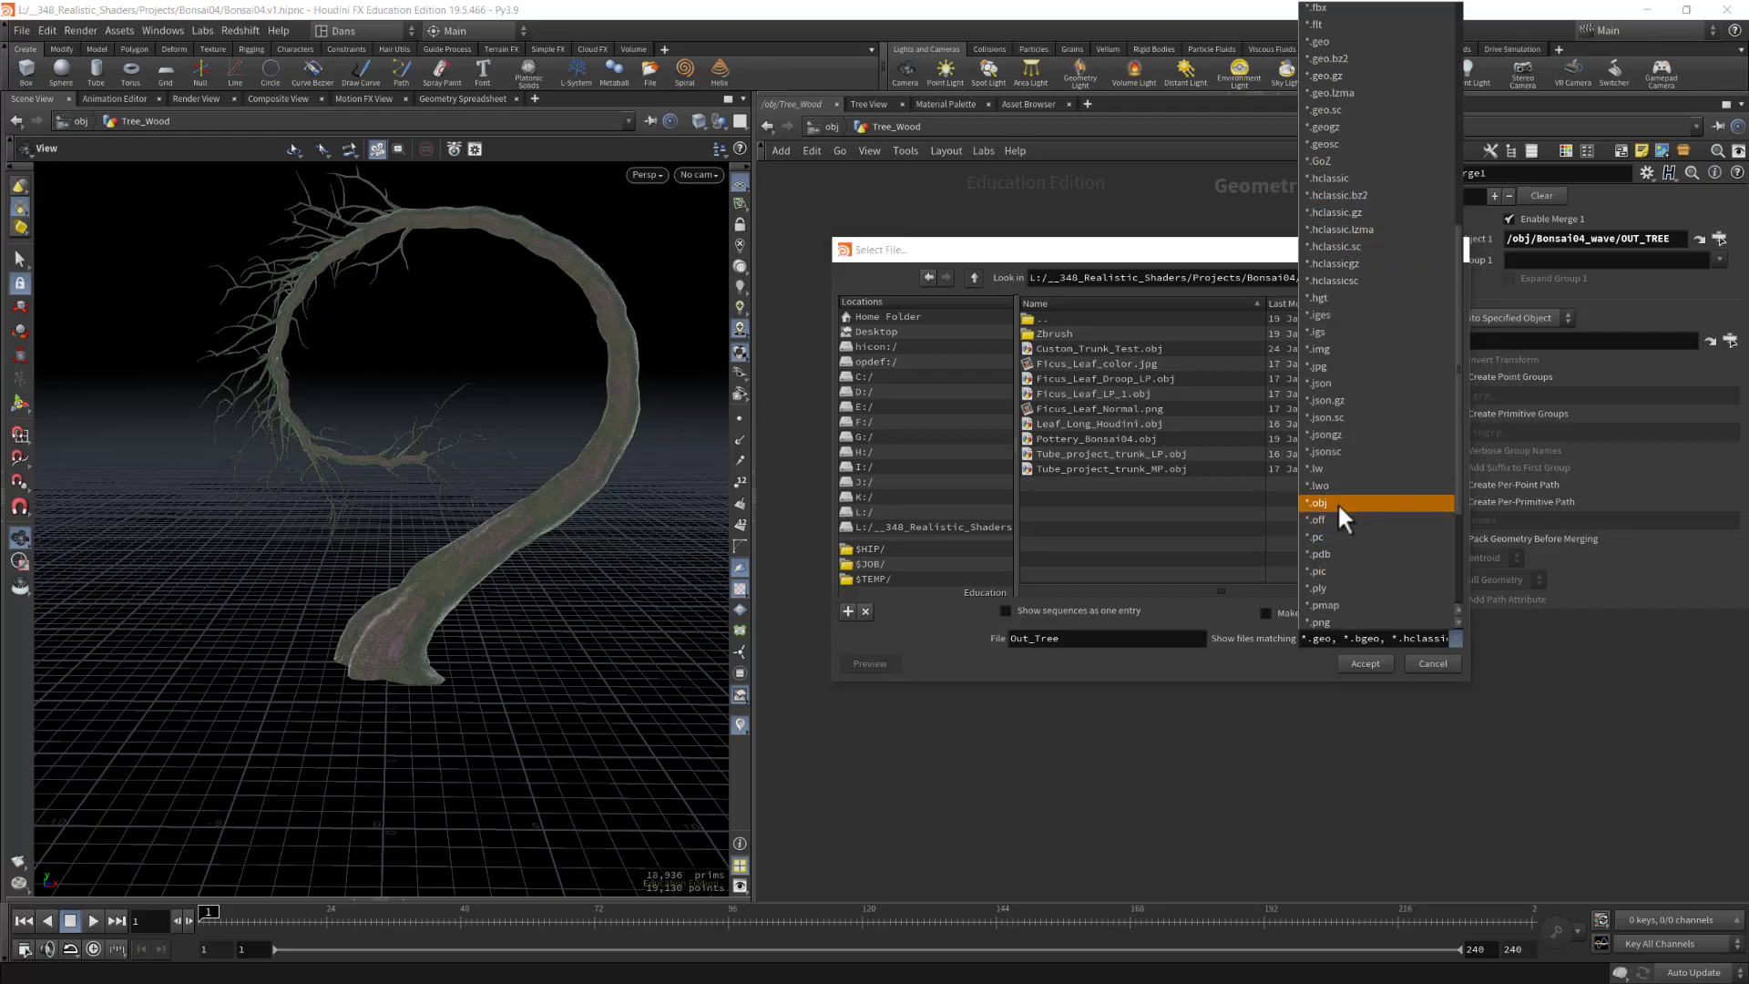
pyautogui.click(1338, 502)
pyautogui.click(1371, 662)
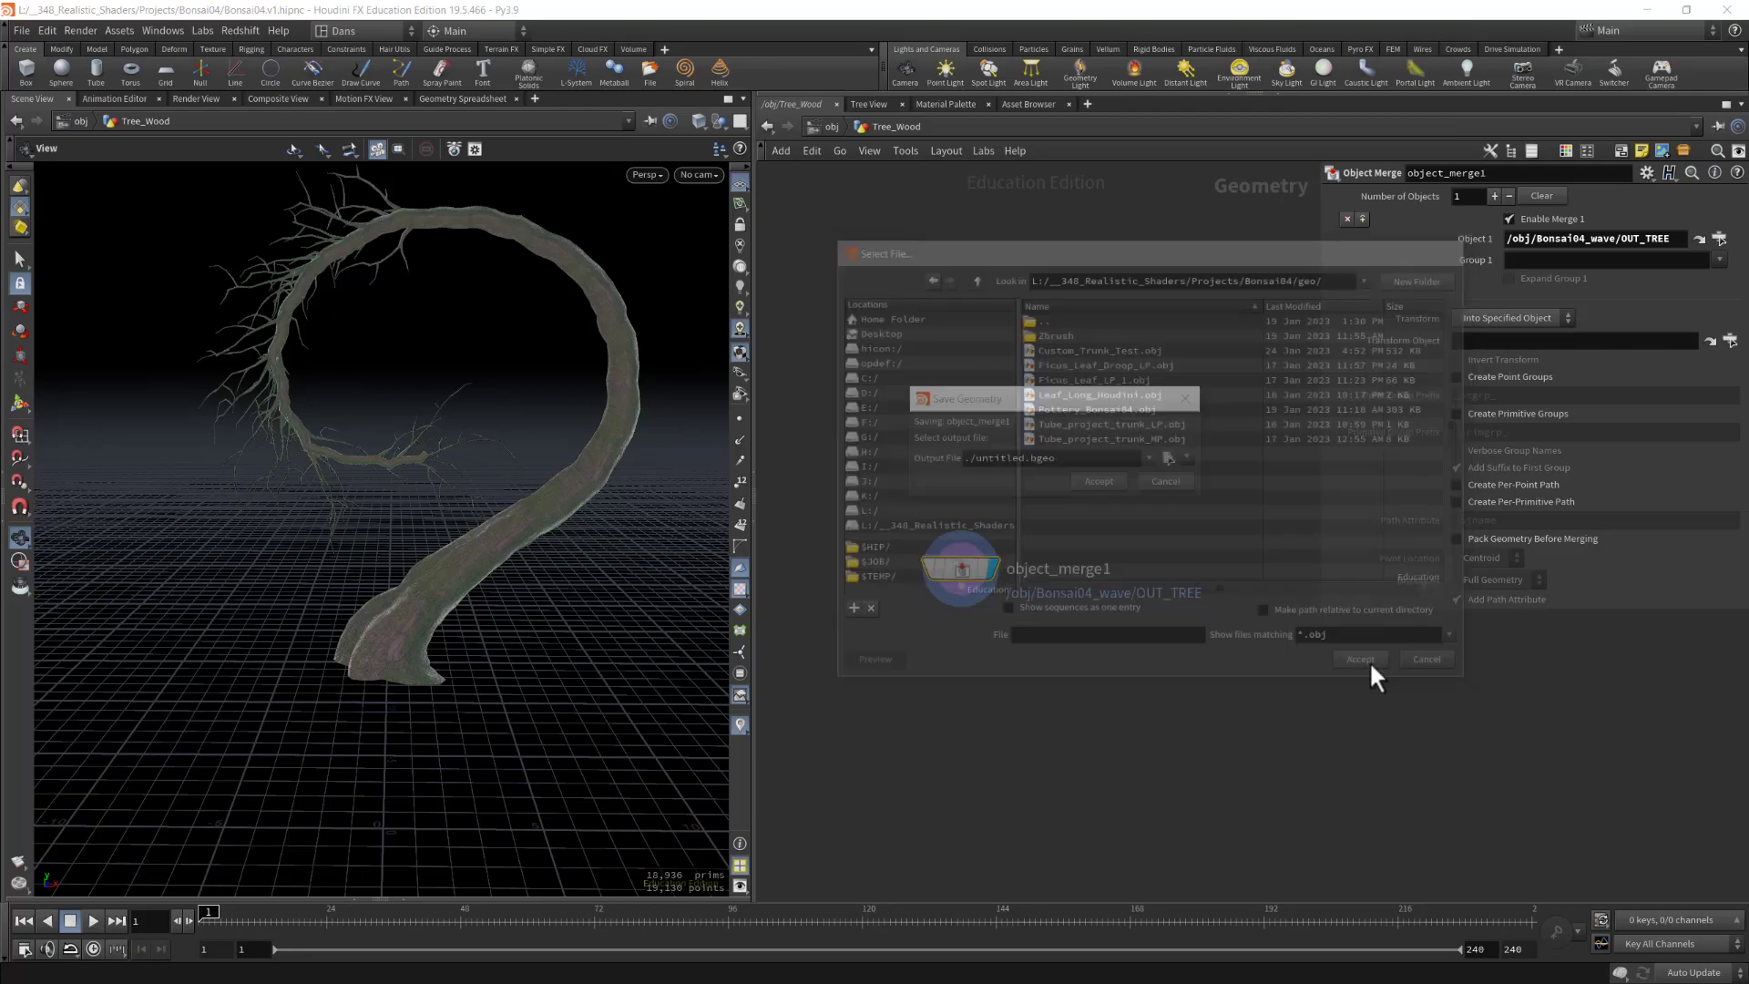
pyautogui.moveTo(1112, 457); pyautogui.dragTo(1349, 460)
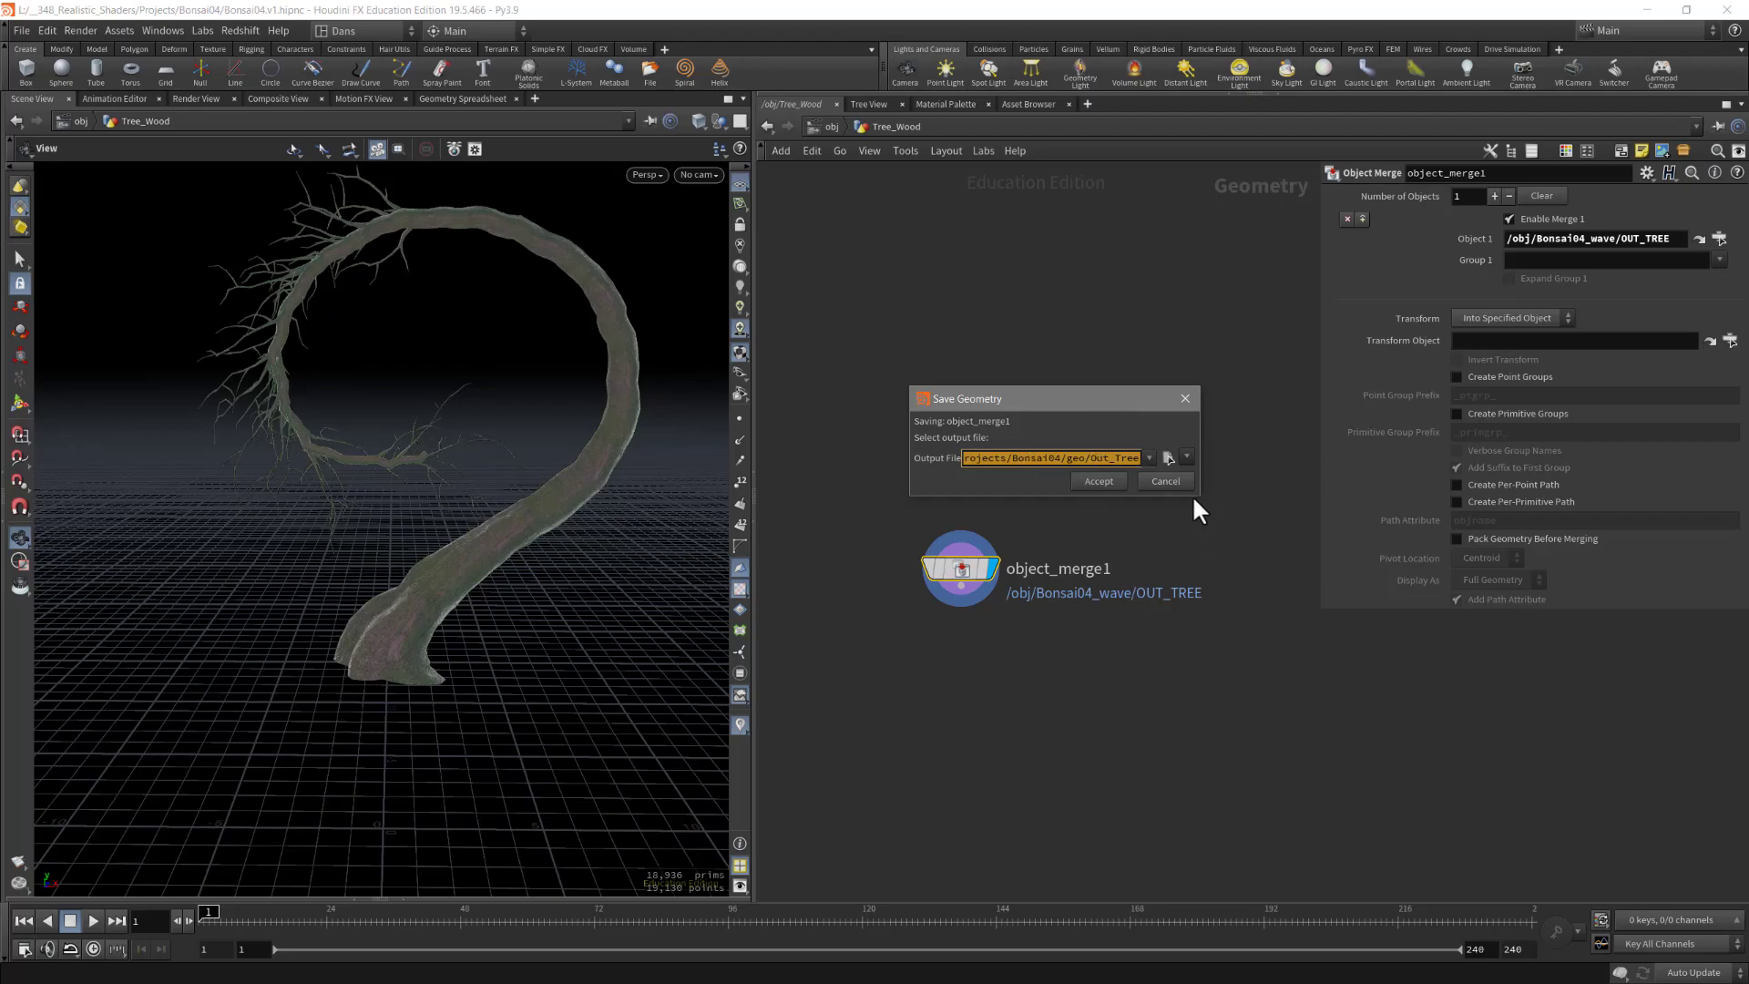
pyautogui.click(1099, 481)
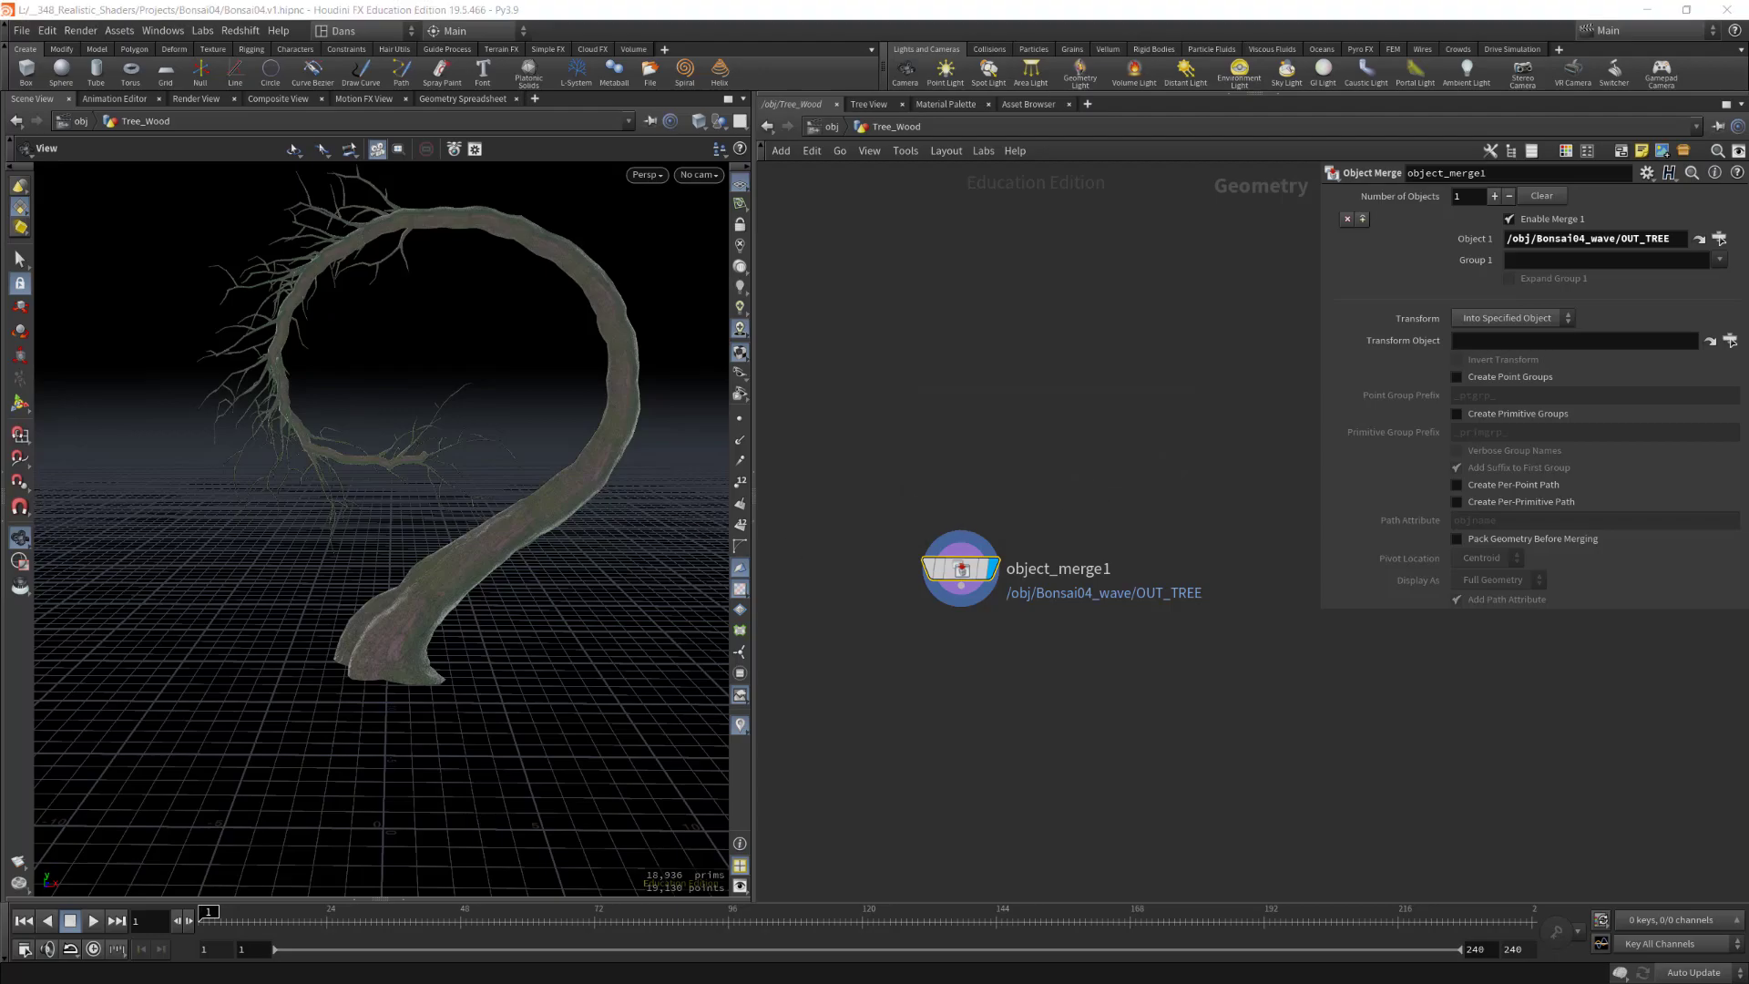
# Step: Switch to File Explorer, check the format of the exported Out_Tree file in the geo folder, and return to Houdini
pyautogui.hotkey('alt', 'Tab')
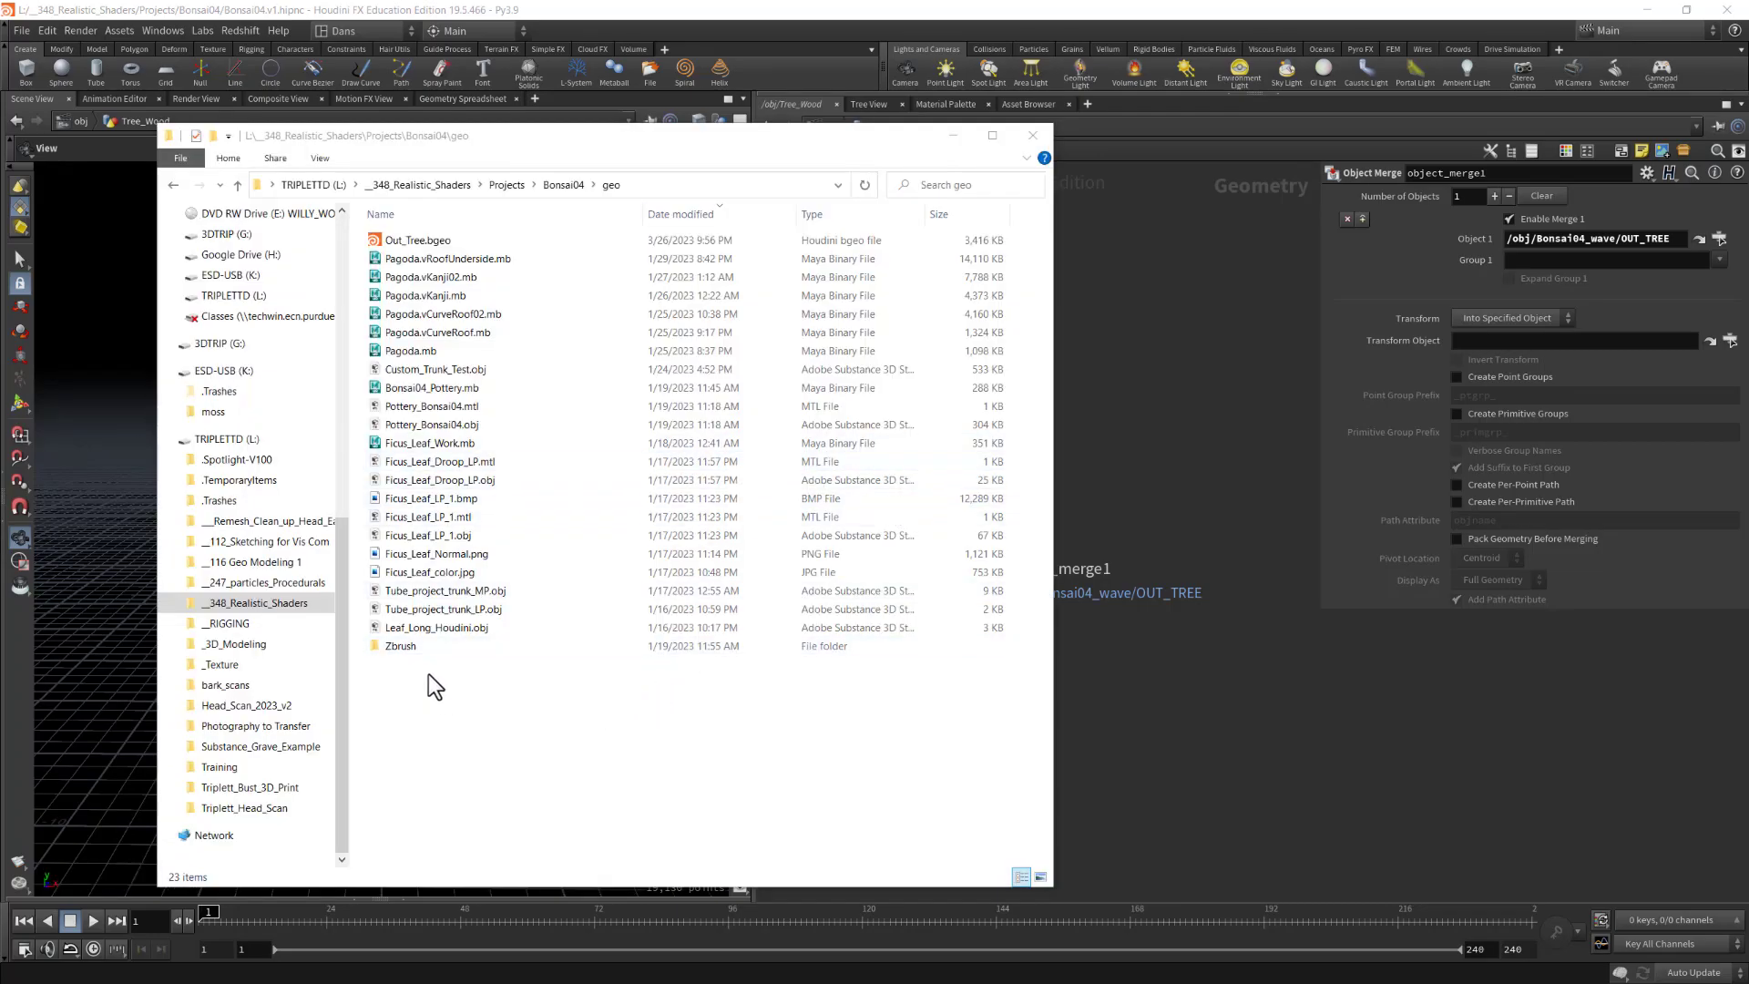
pyautogui.click(409, 242)
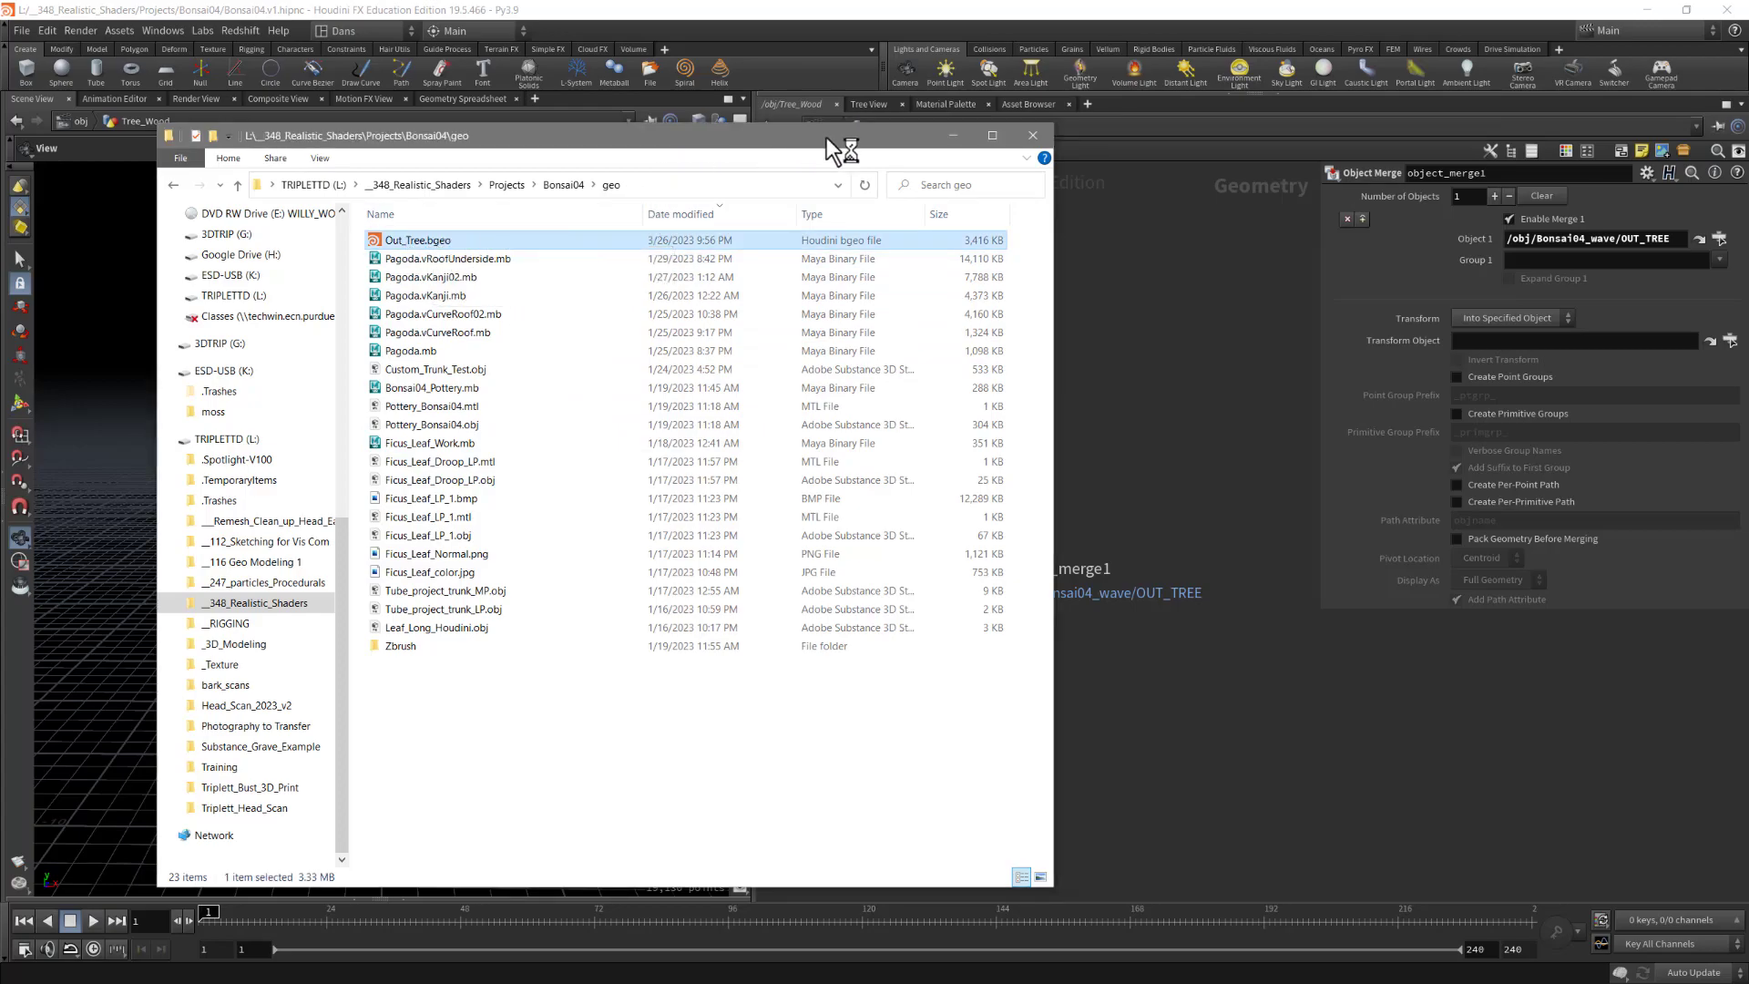
pyautogui.click(953, 134)
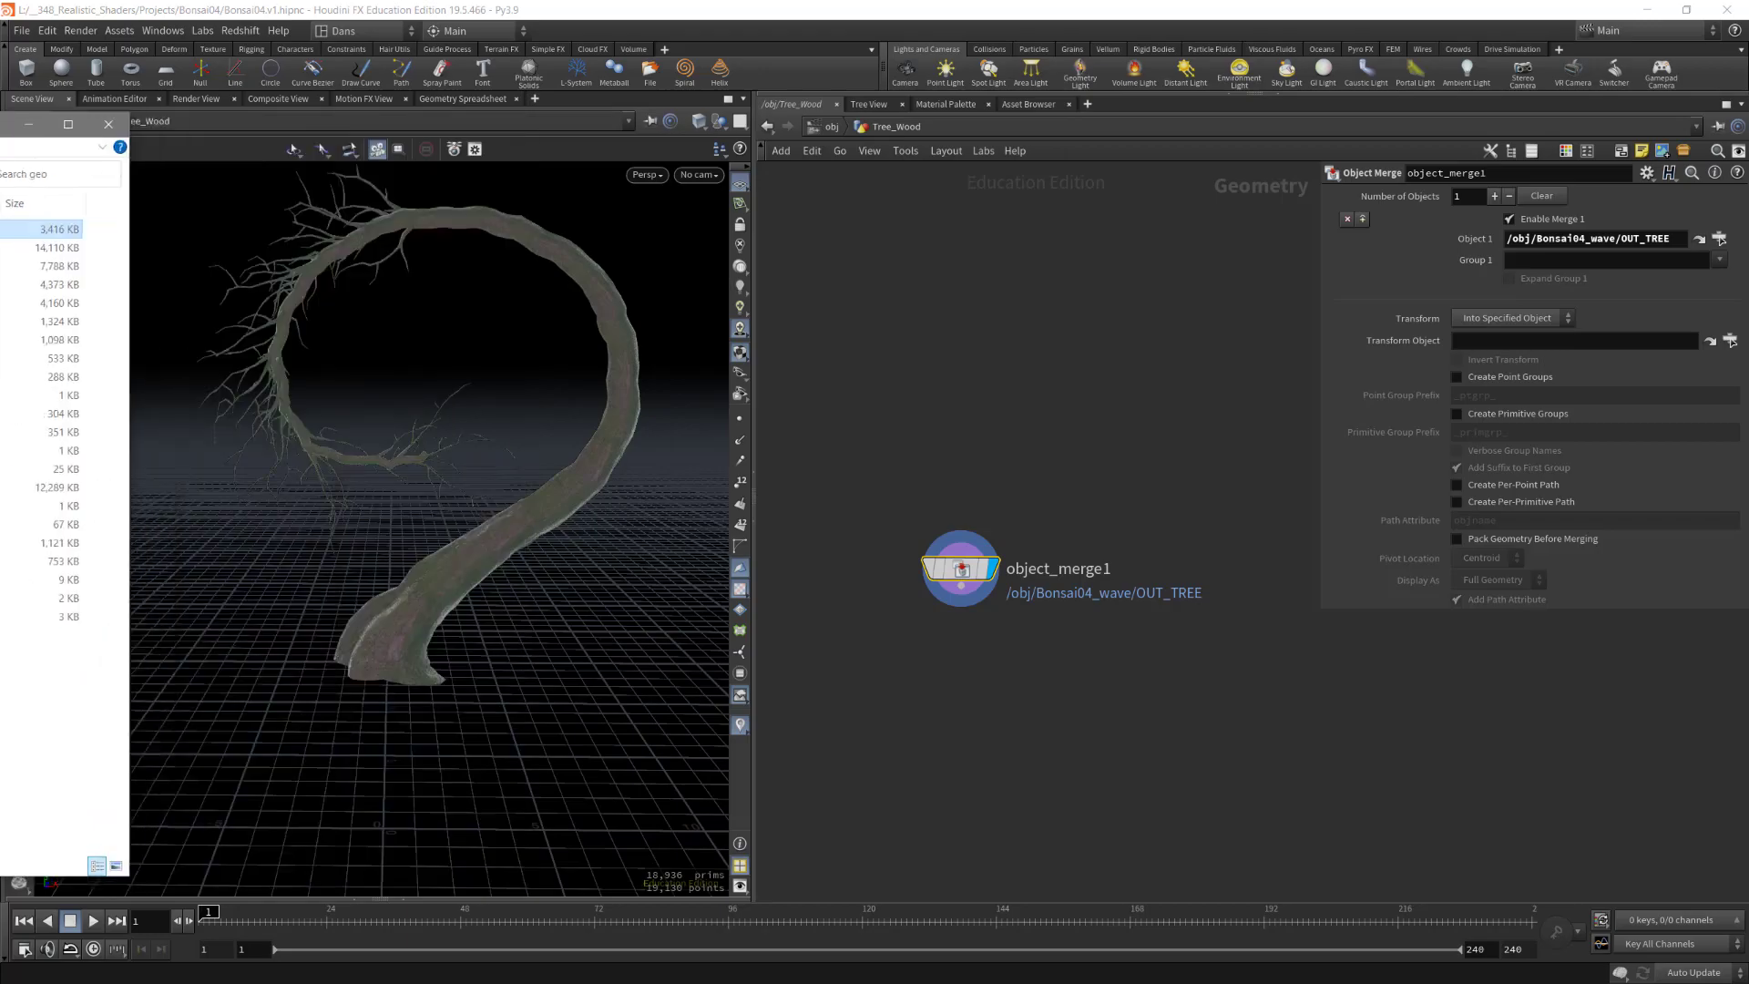
# Step: Save the geometry of Tree_Wood's object_merge1 again, as Out_Tree.obj in the geo folder
pyautogui.rightClick(966, 567)
pyautogui.moveTo(1048, 729)
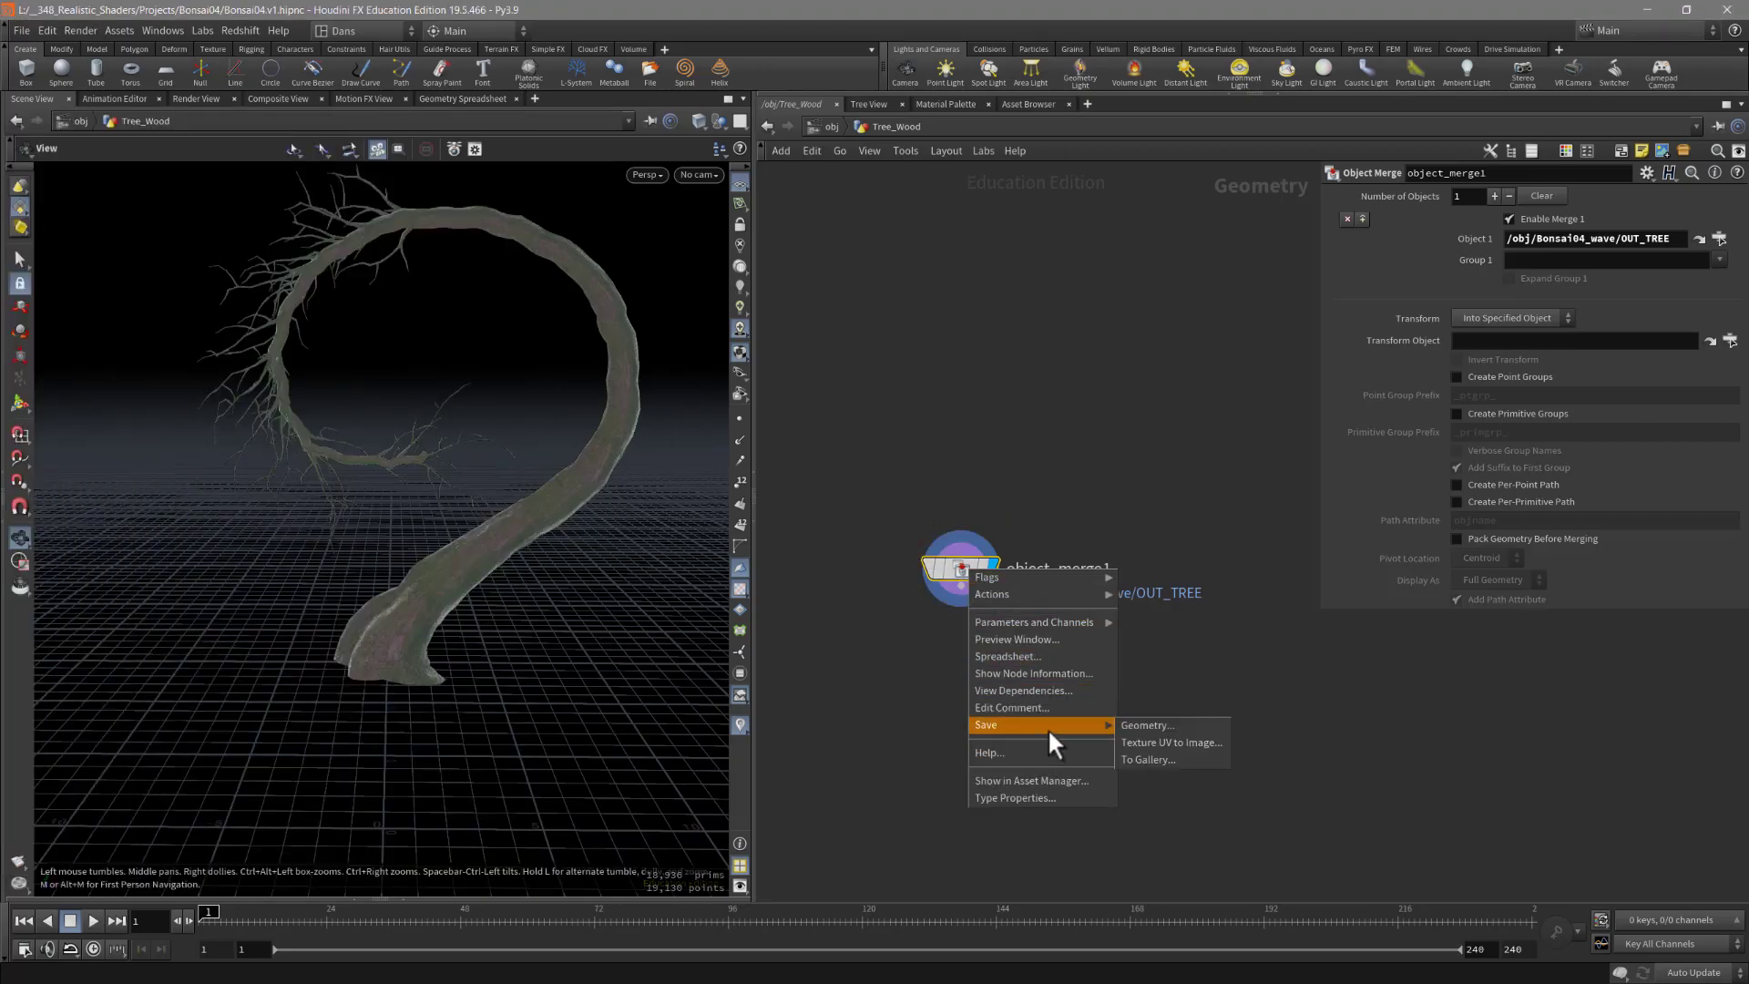
pyautogui.click(1175, 726)
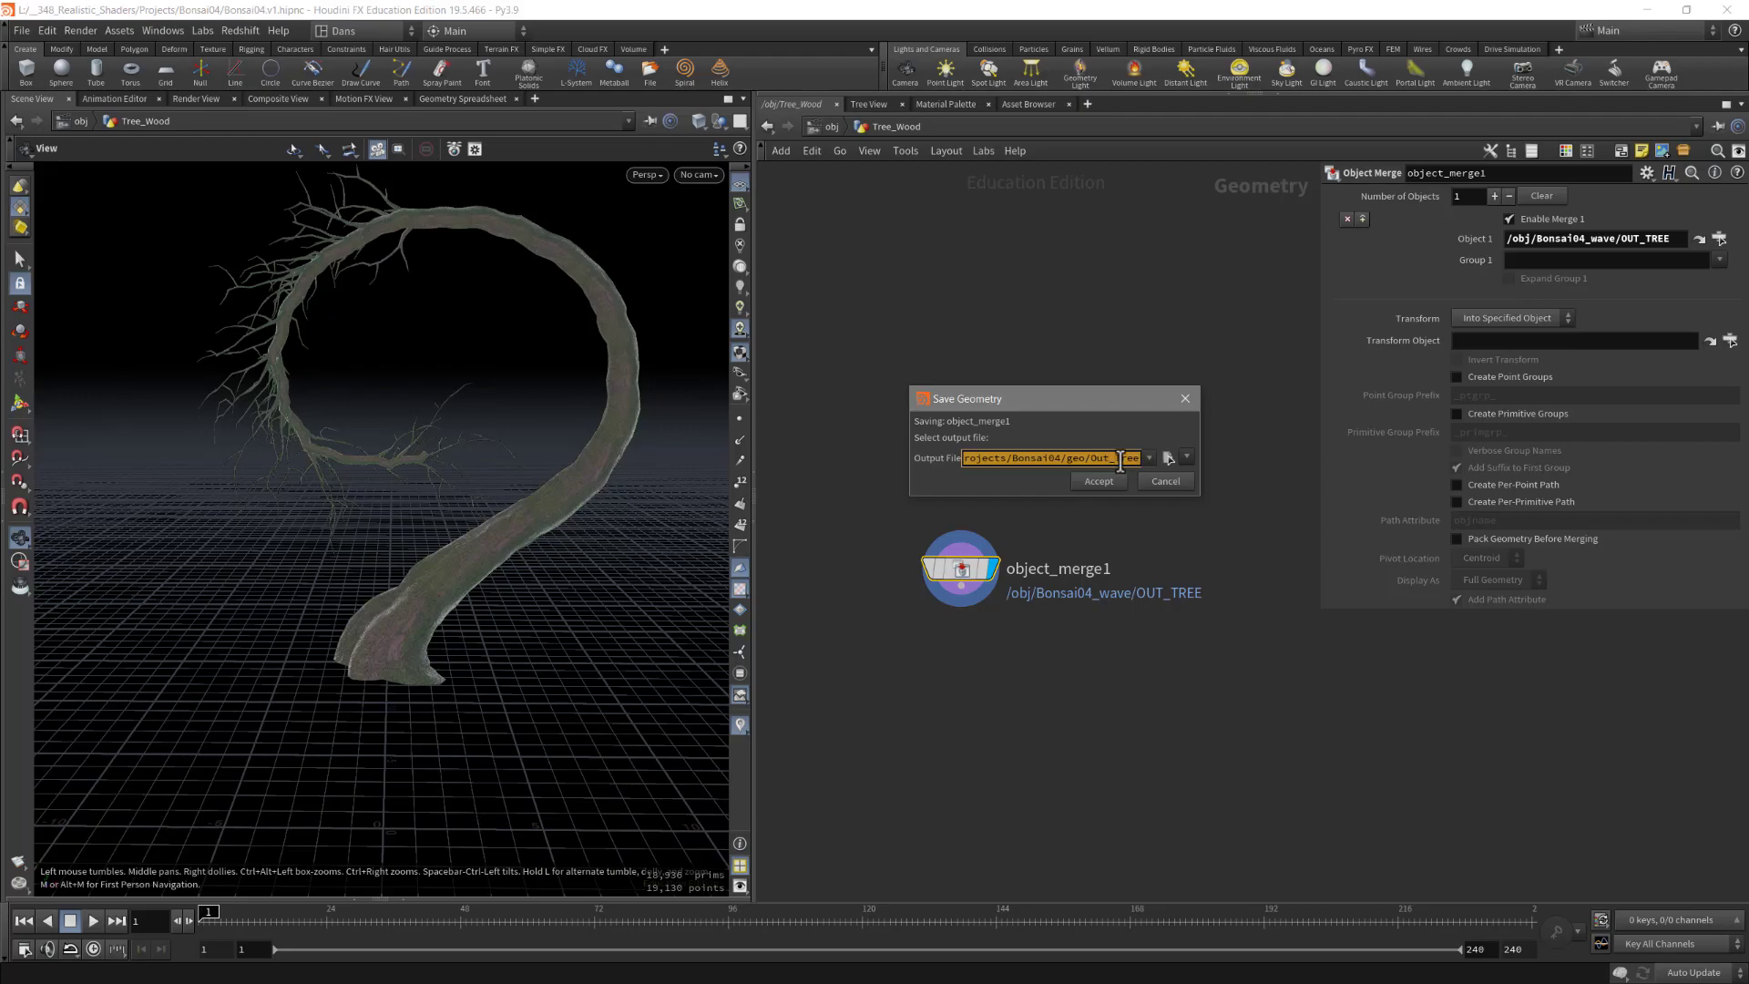
pyautogui.click(1118, 458)
pyautogui.moveTo(1119, 457); pyautogui.dragTo(1141, 458)
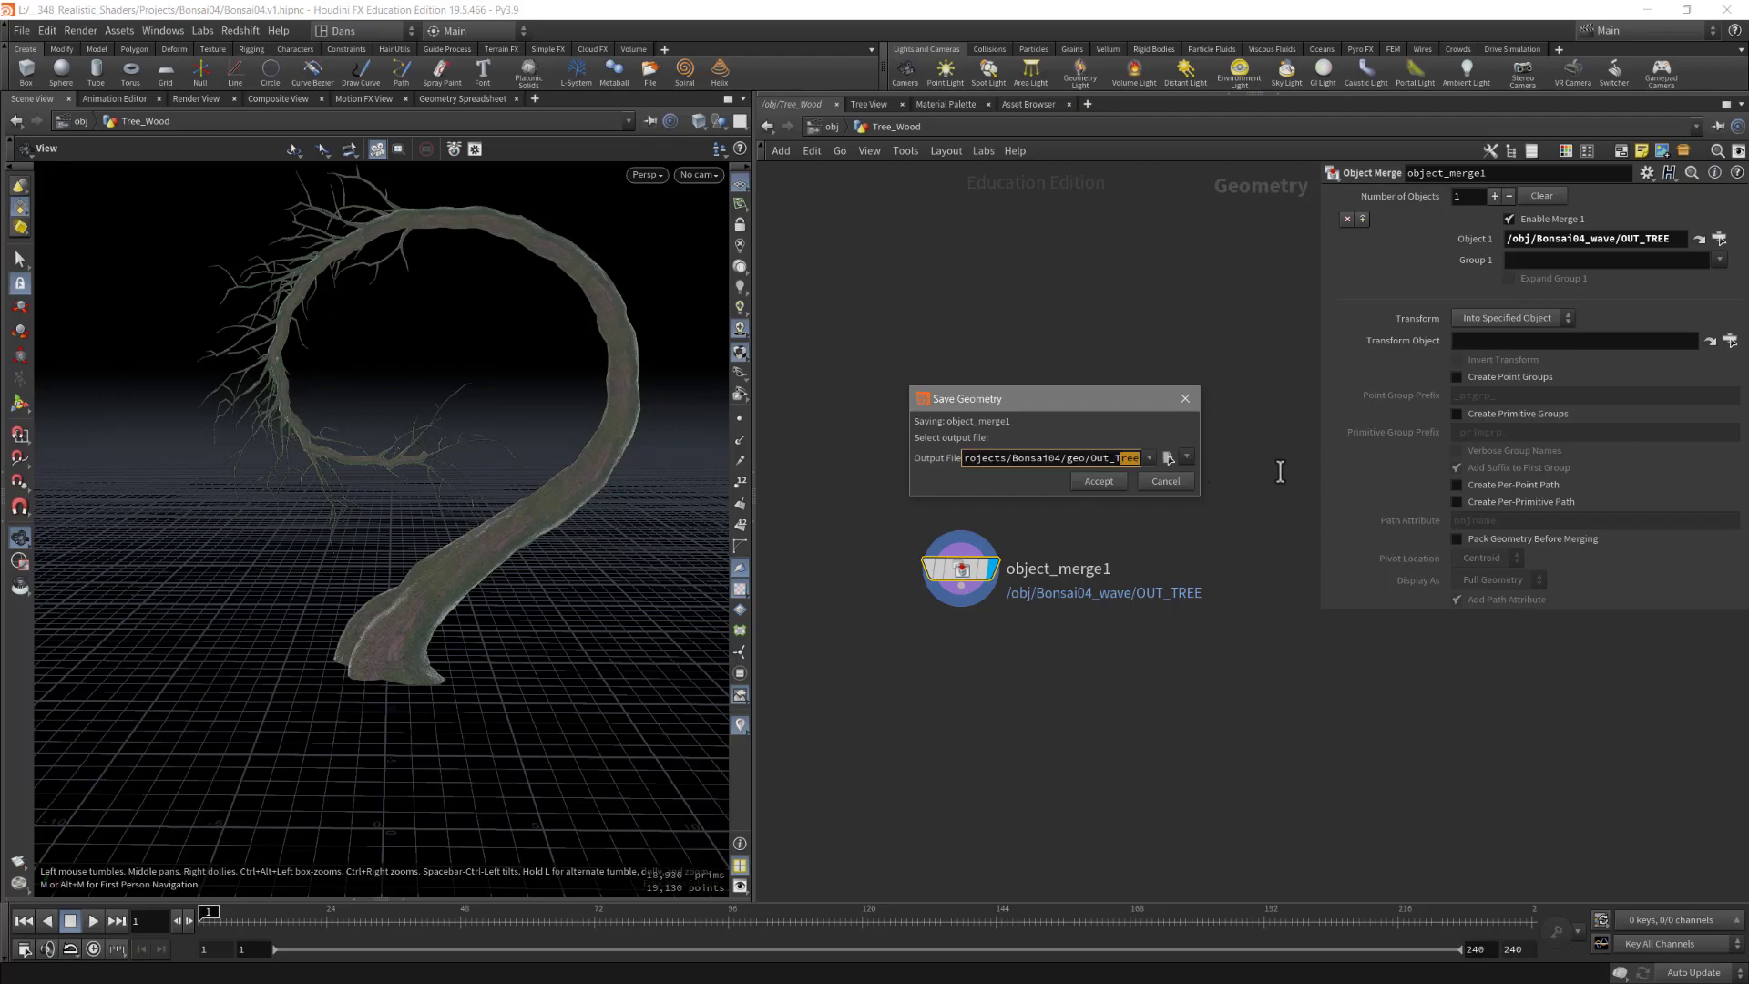
pyautogui.click(1169, 458)
pyautogui.click(1073, 638)
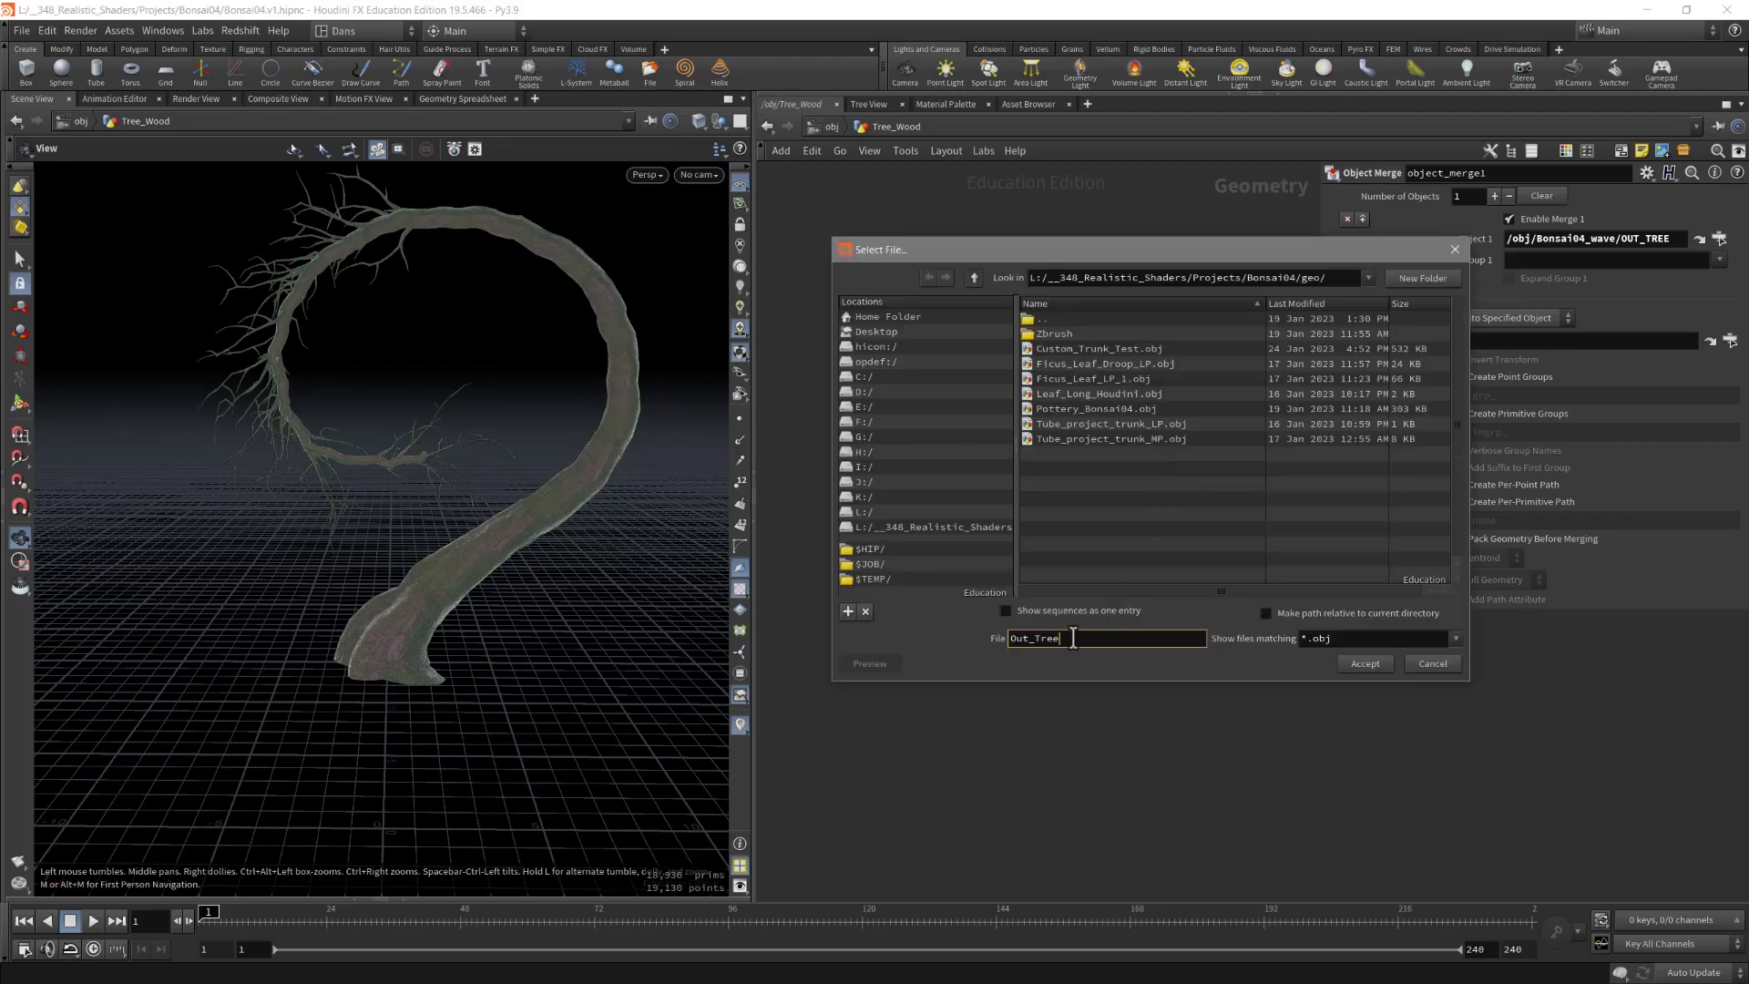
pyautogui.write('.obj')
pyautogui.click(1370, 662)
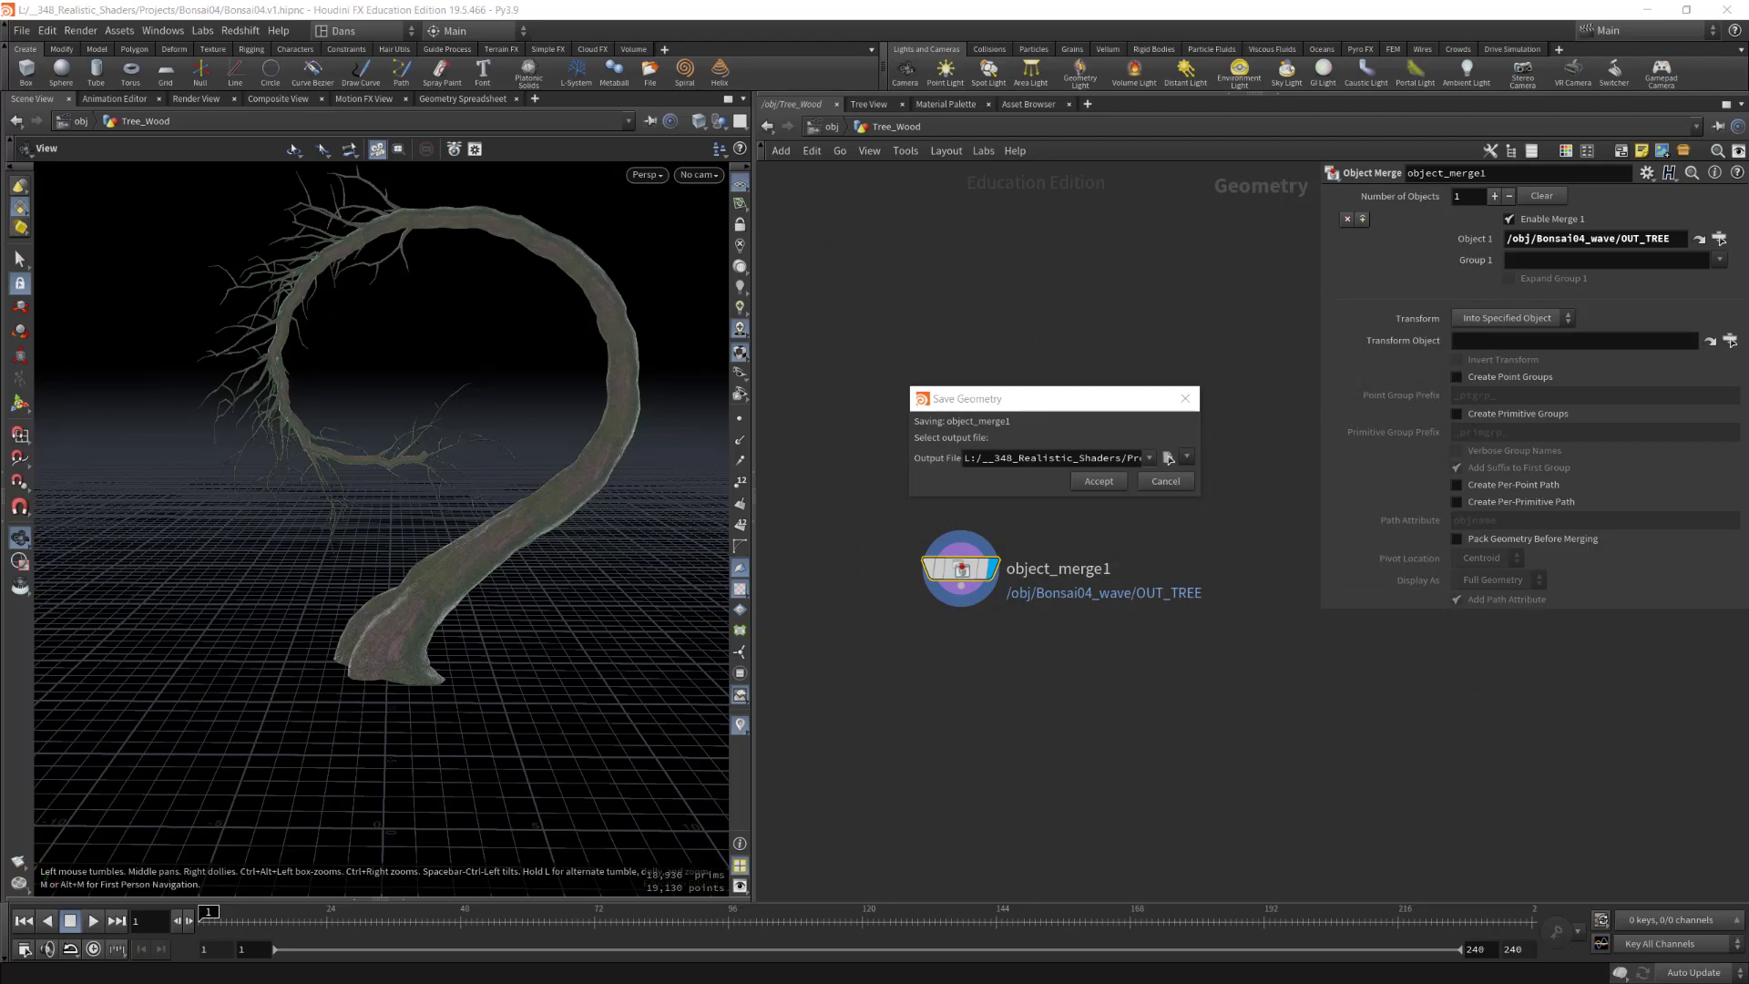
pyautogui.click(1098, 481)
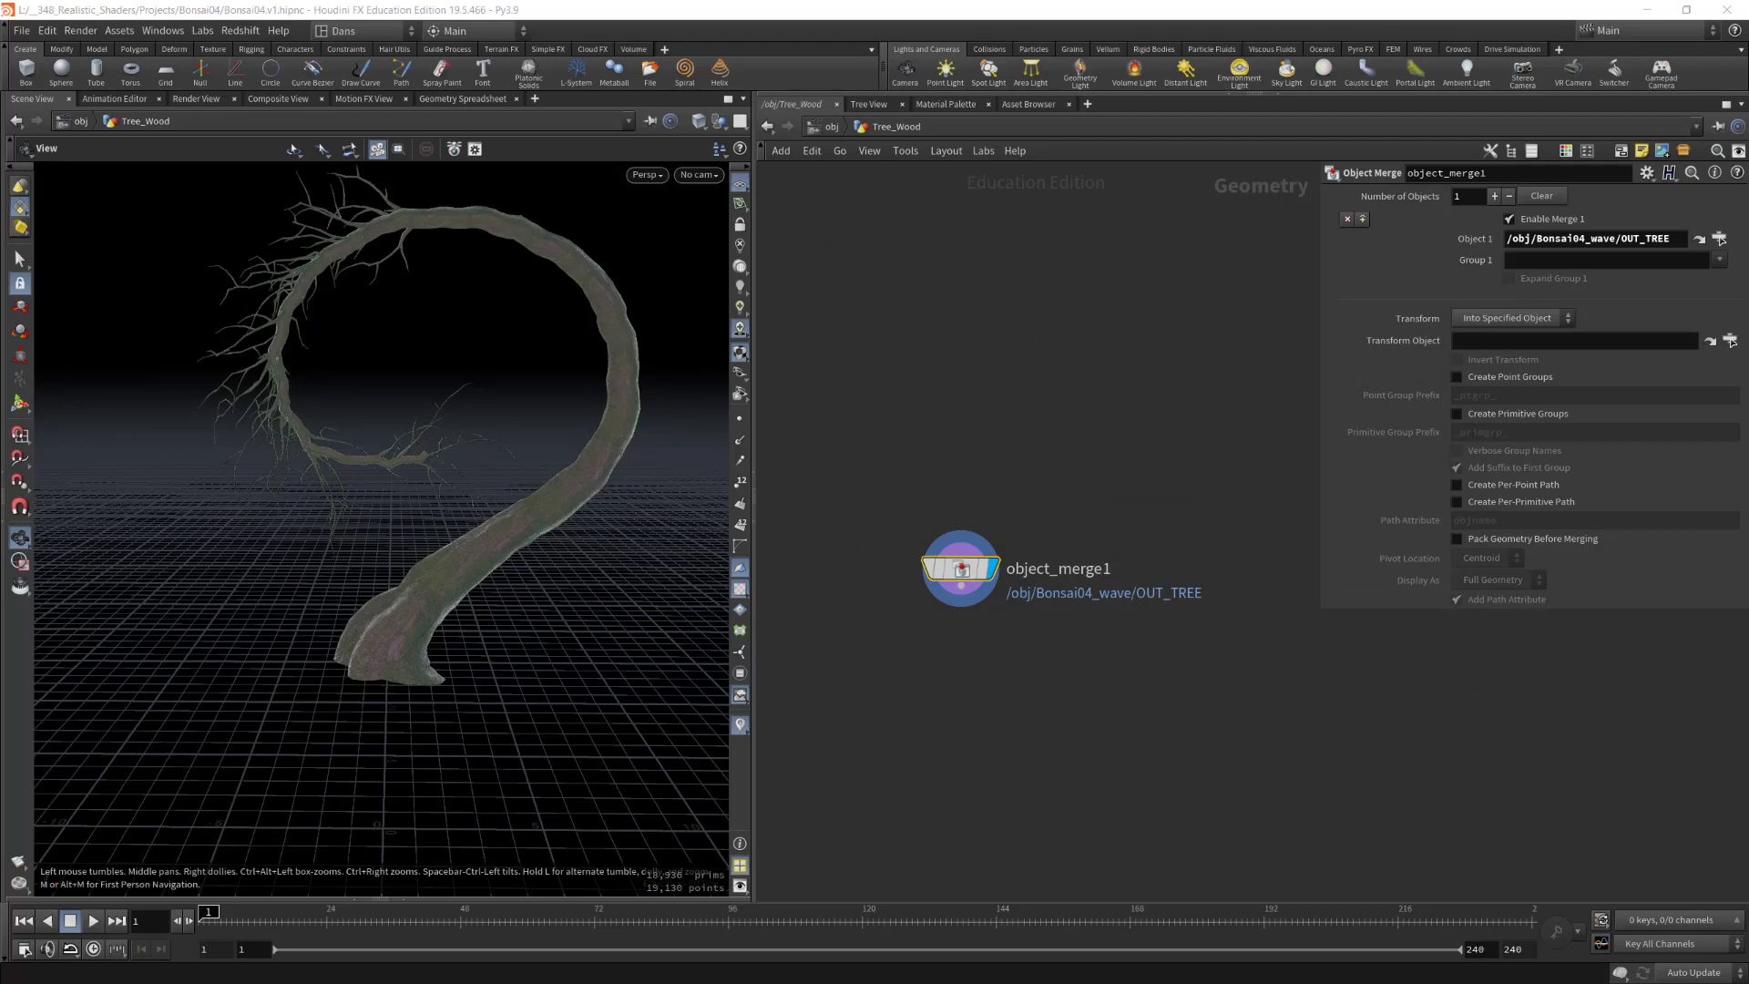
# Step: Check for Out_Tree.obj in the geo folder in File Explorer, and move that window out of the way
pyautogui.hotkey('alt', 'Tab')
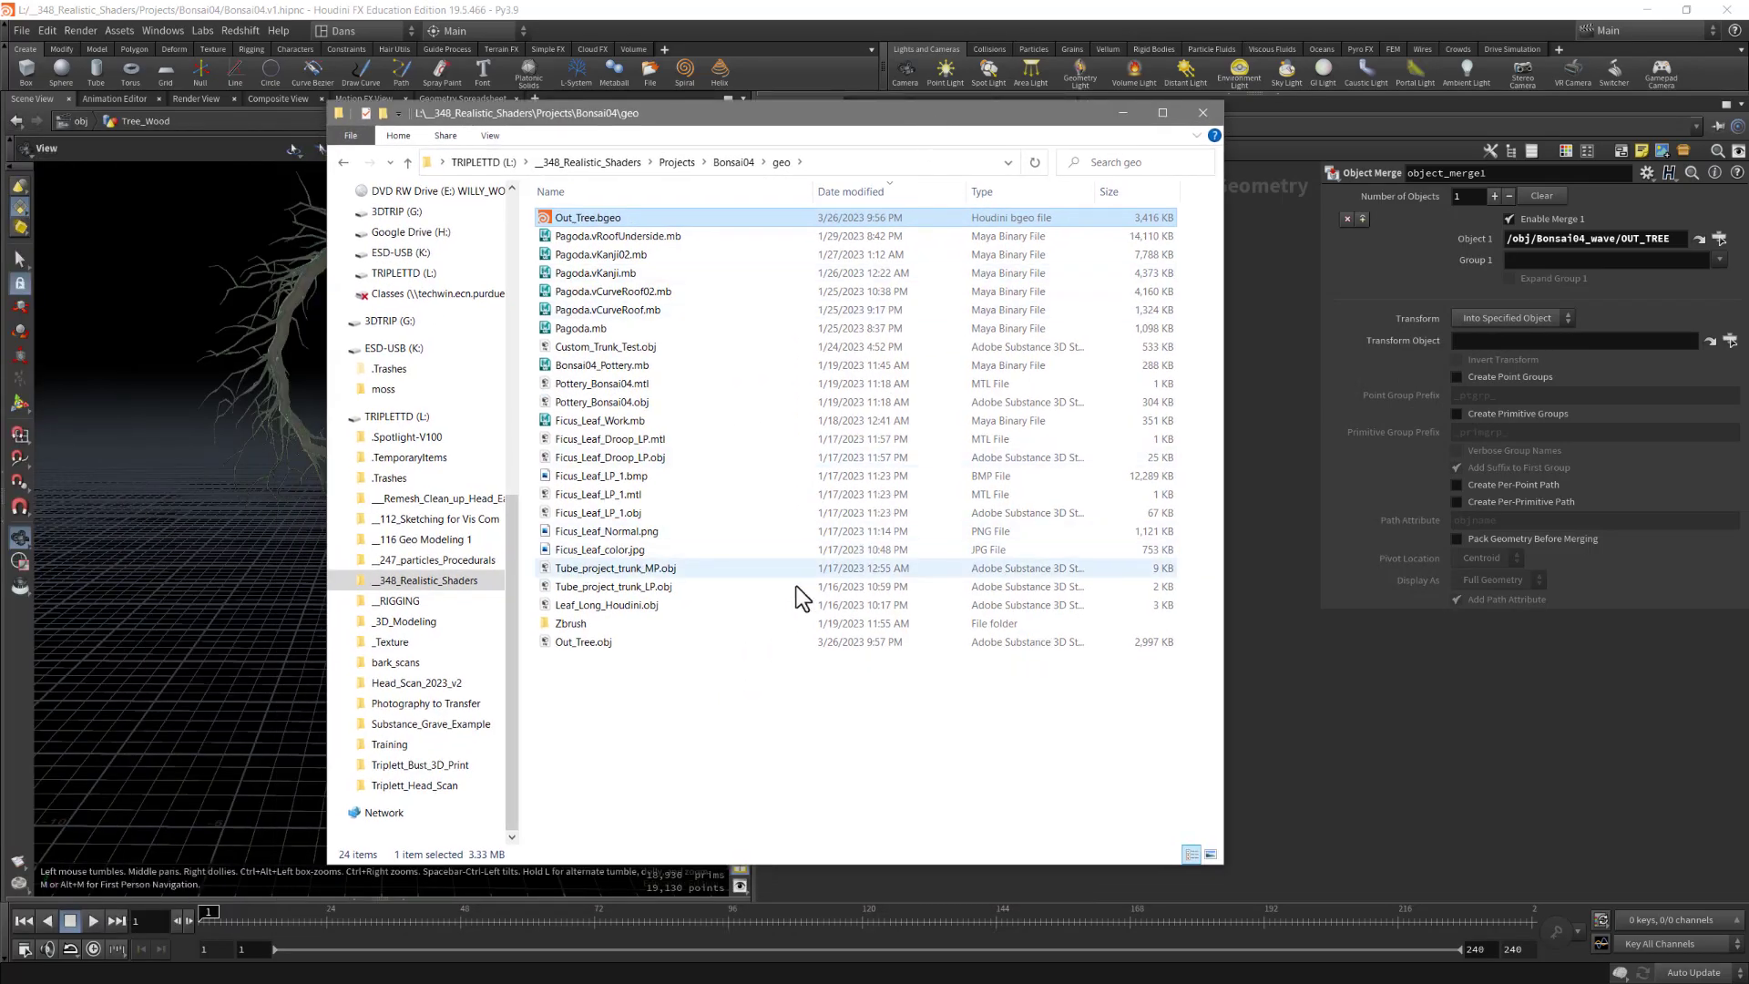
pyautogui.click(583, 642)
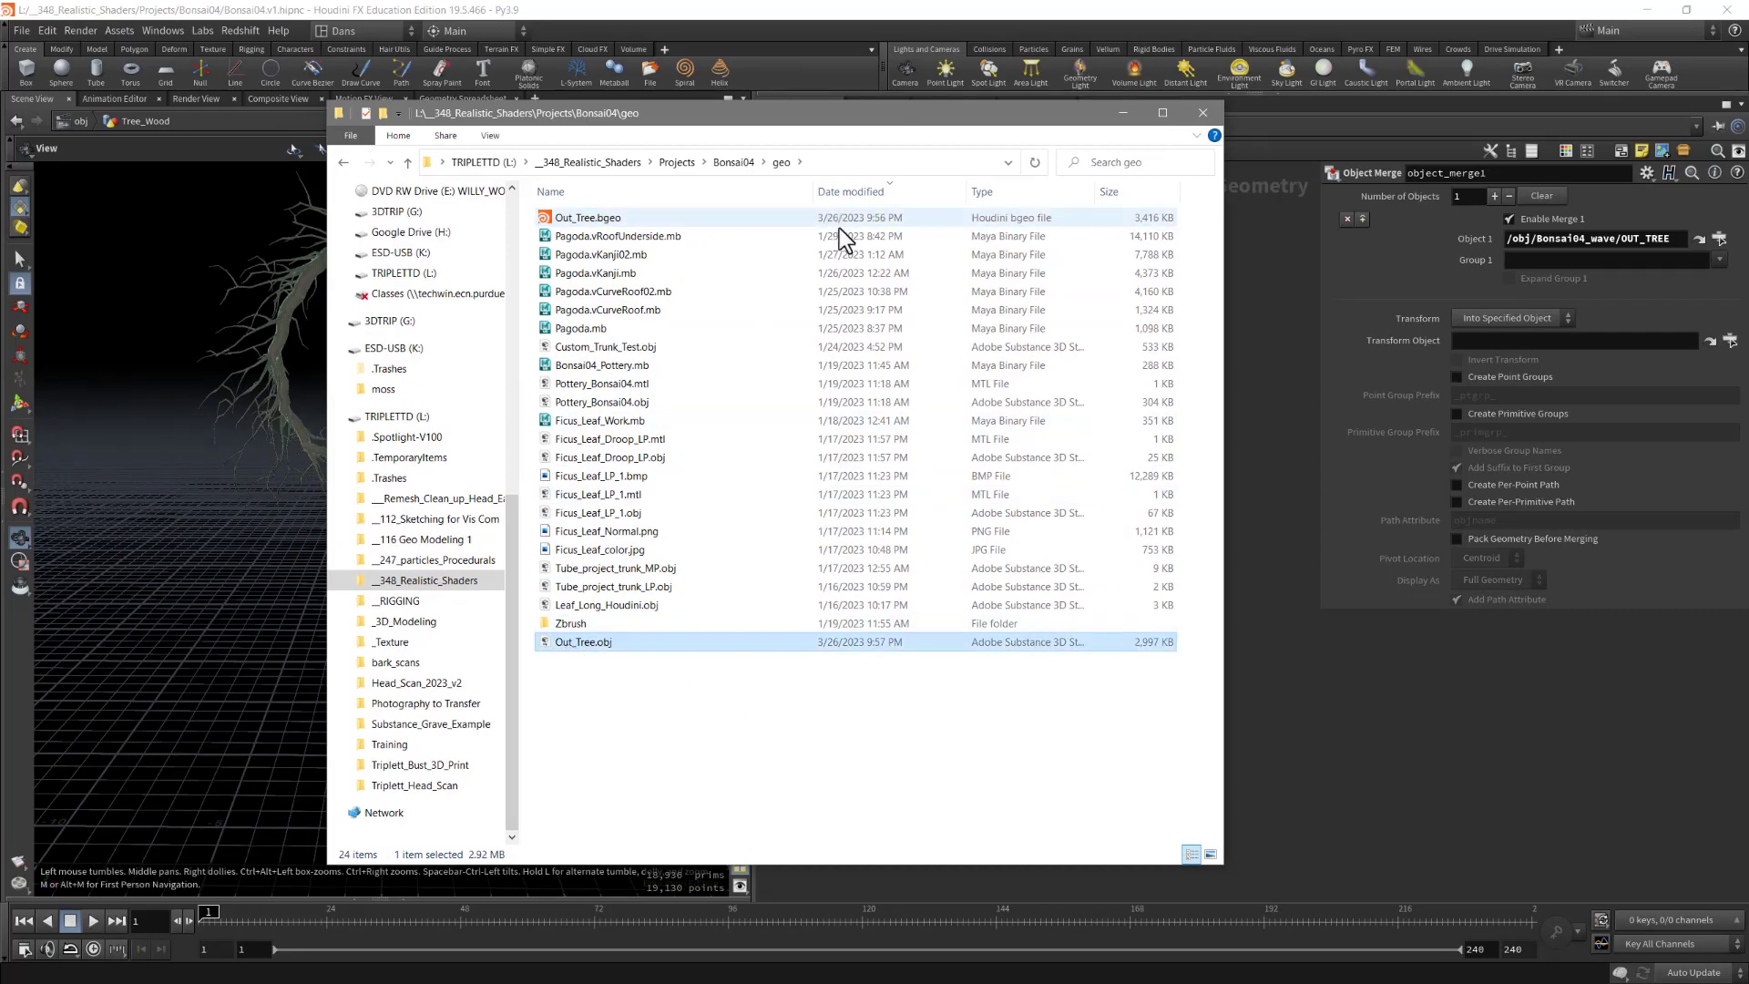
pyautogui.moveTo(984, 112); pyautogui.dragTo(0, 116)
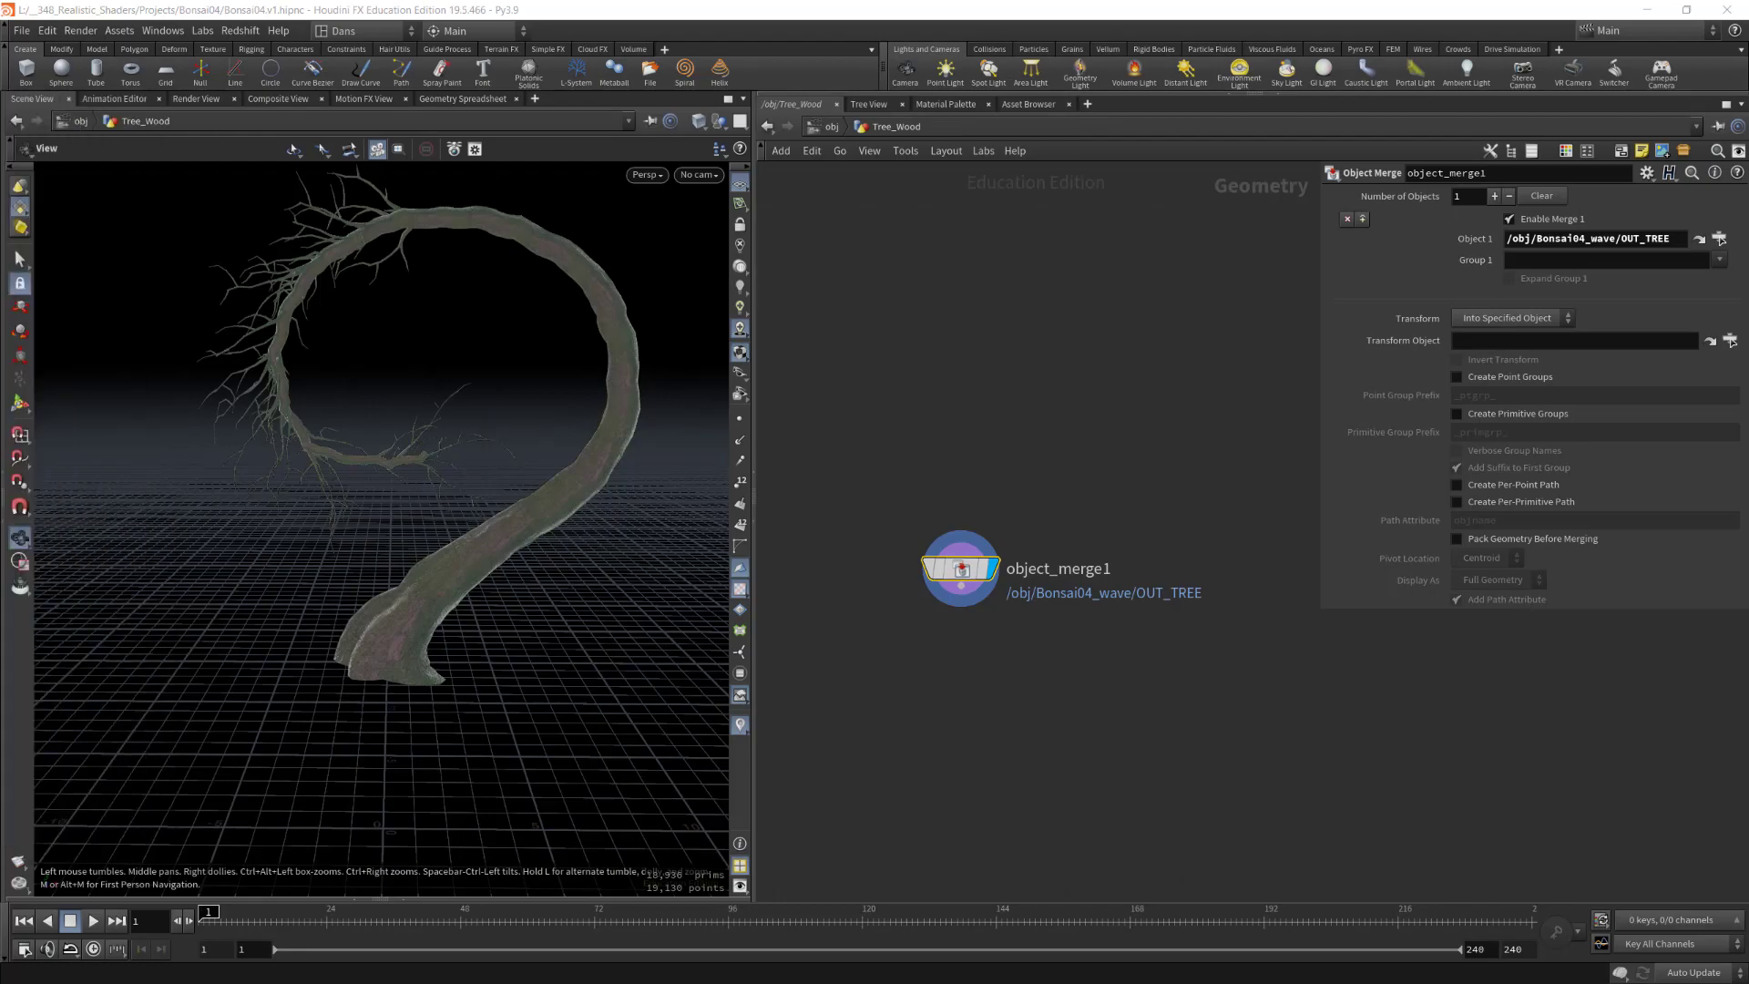
# Step: At the object level, show Leaves and hide Tree_Wood, and go inside the Leaves object
pyautogui.click(835, 126)
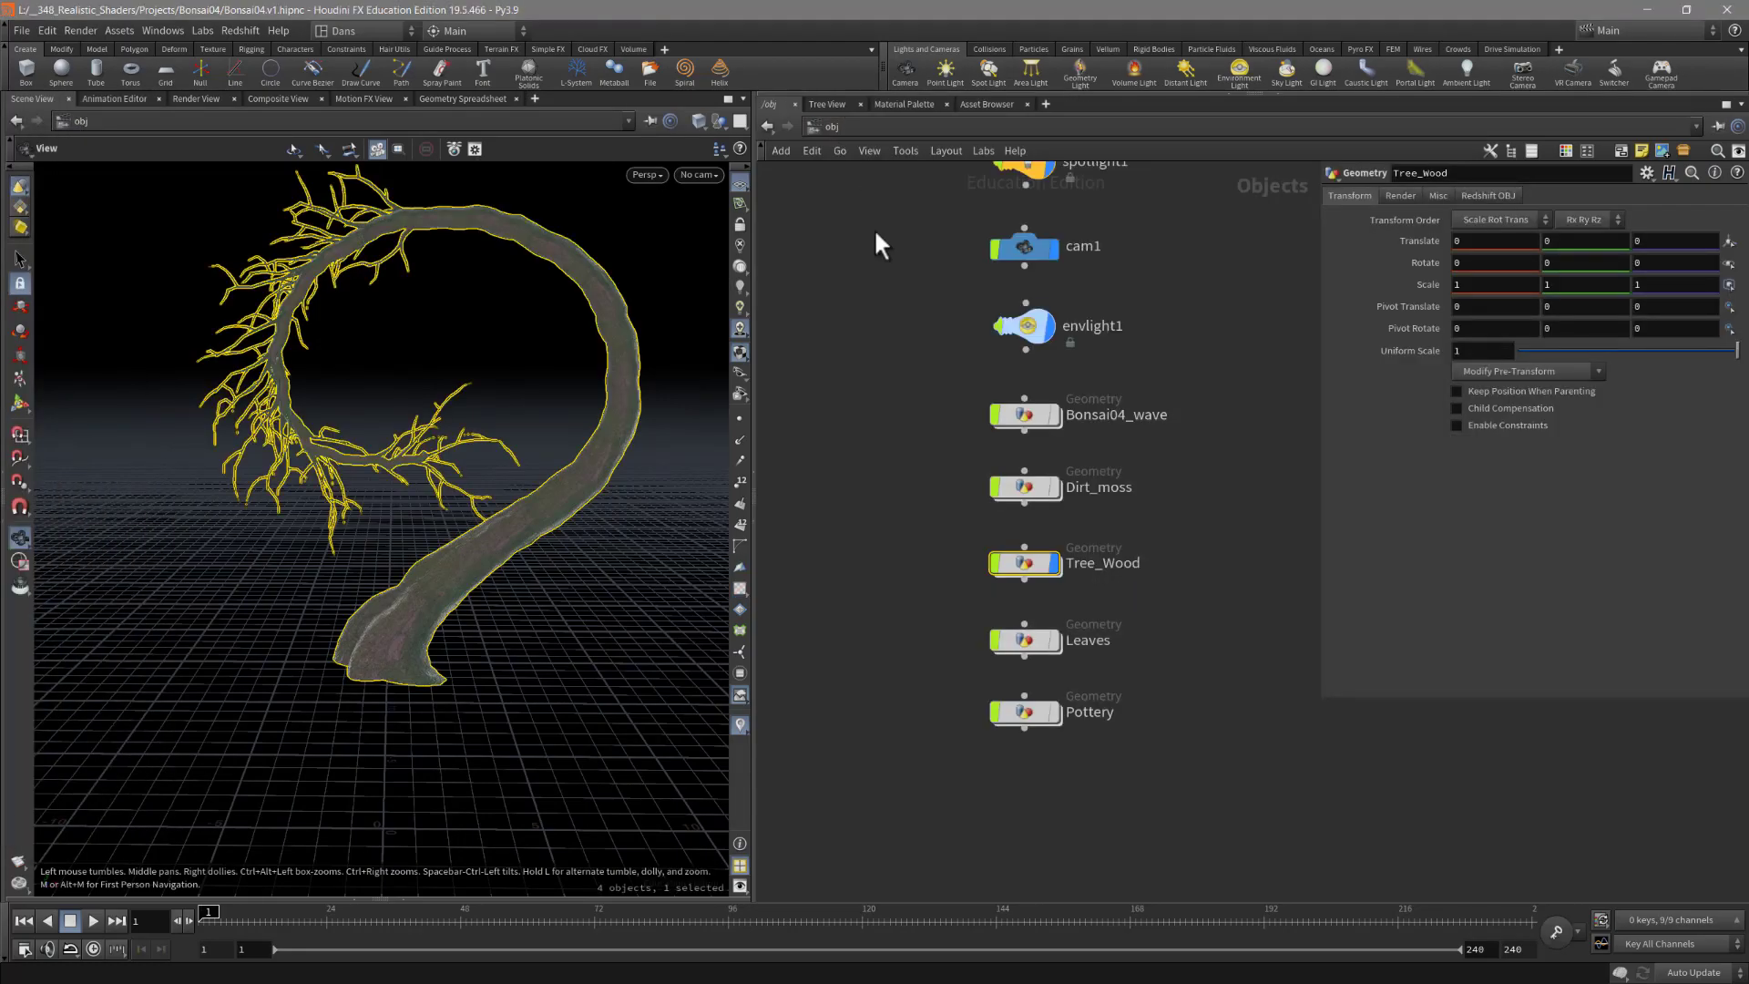
pyautogui.click(1054, 640)
pyautogui.click(1054, 562)
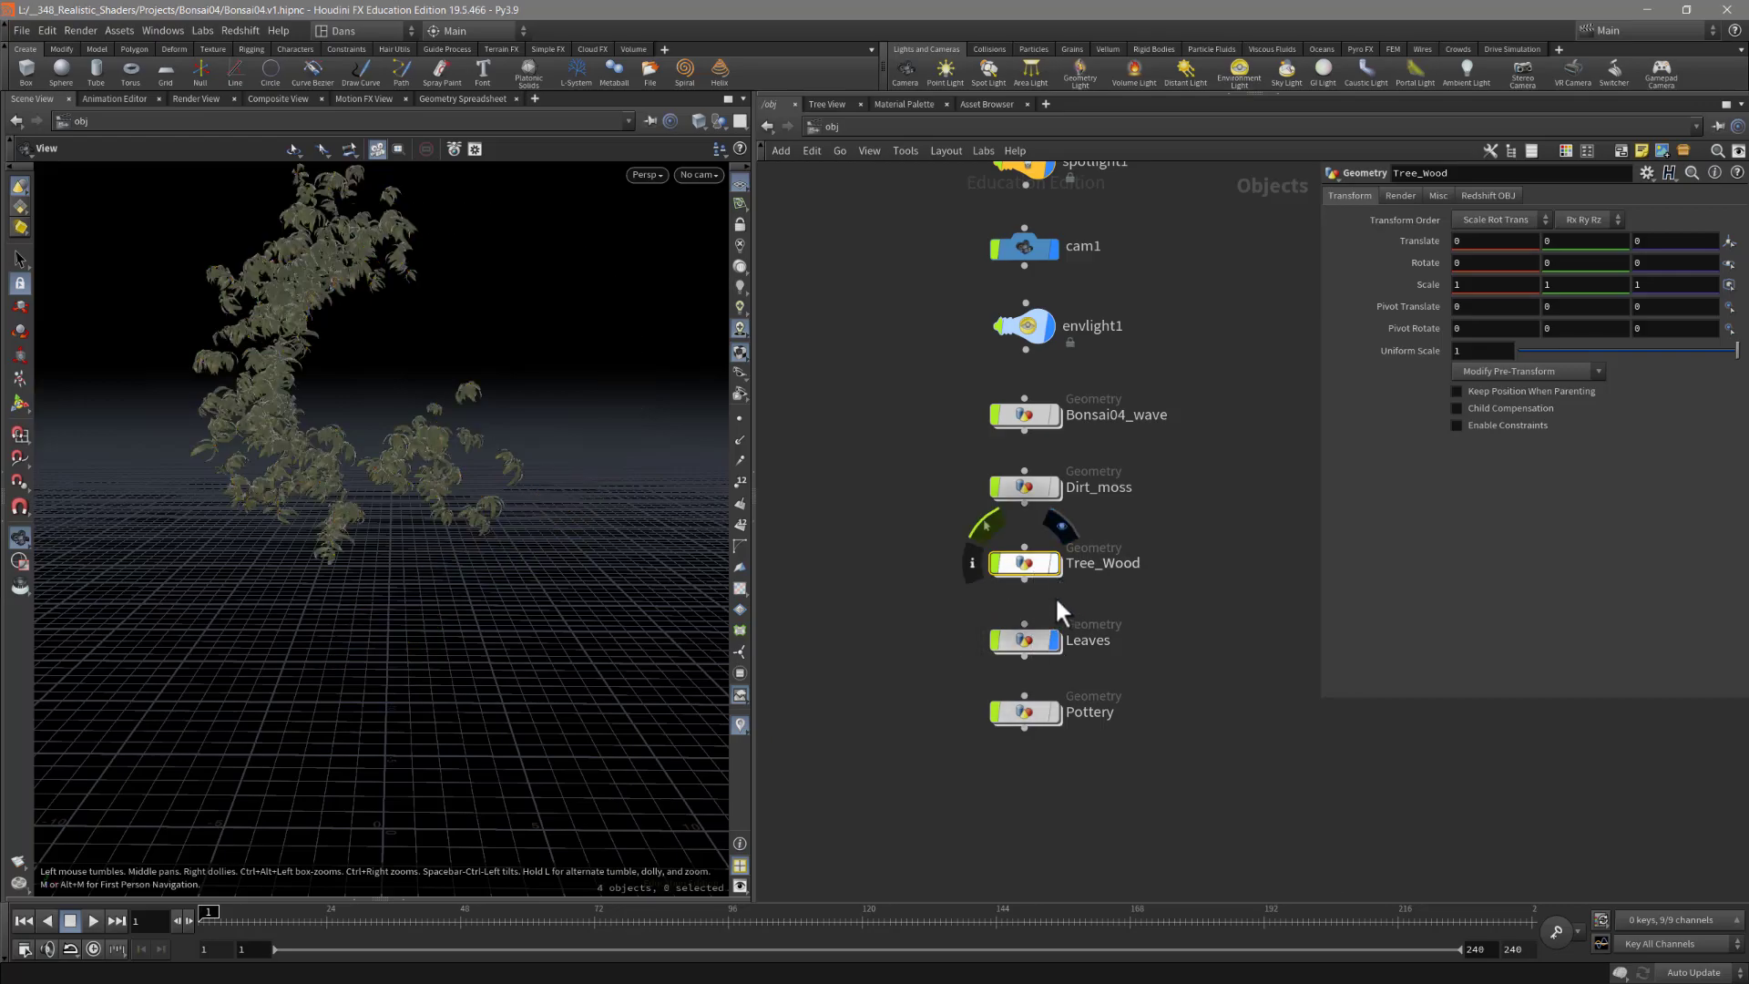
pyautogui.doubleClick(1037, 646)
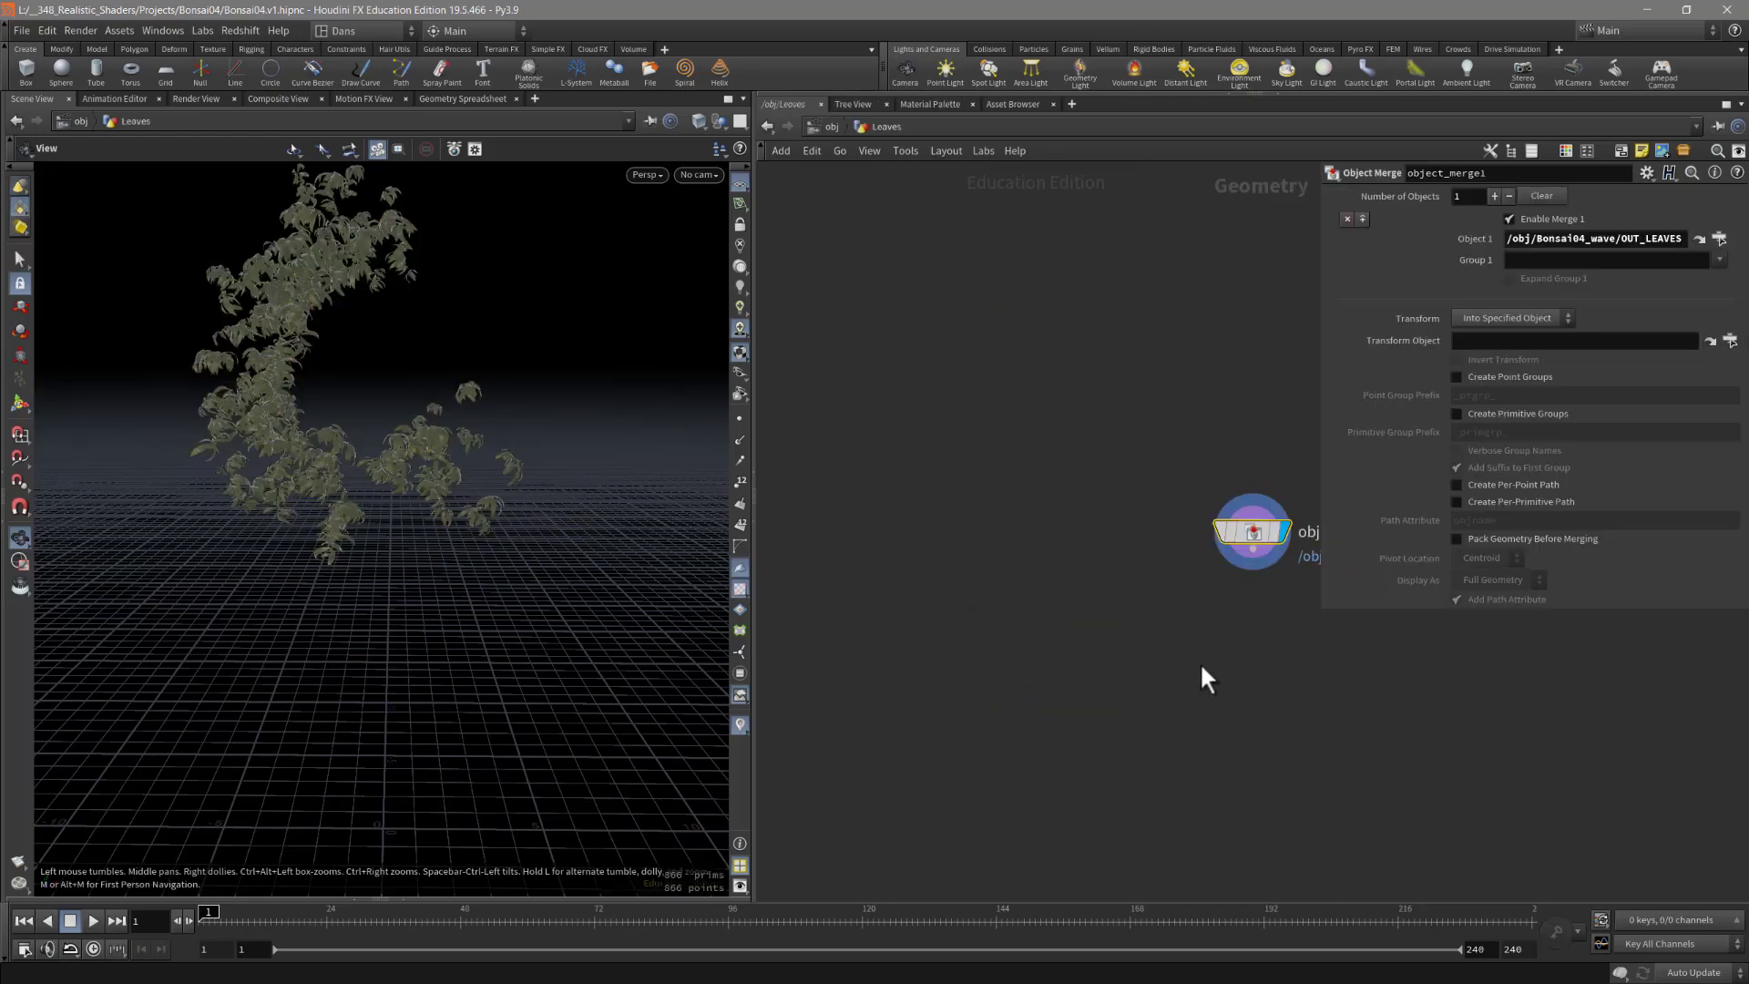
pyautogui.moveTo(1199, 662); pyautogui.dragTo(933, 636, button='middle')
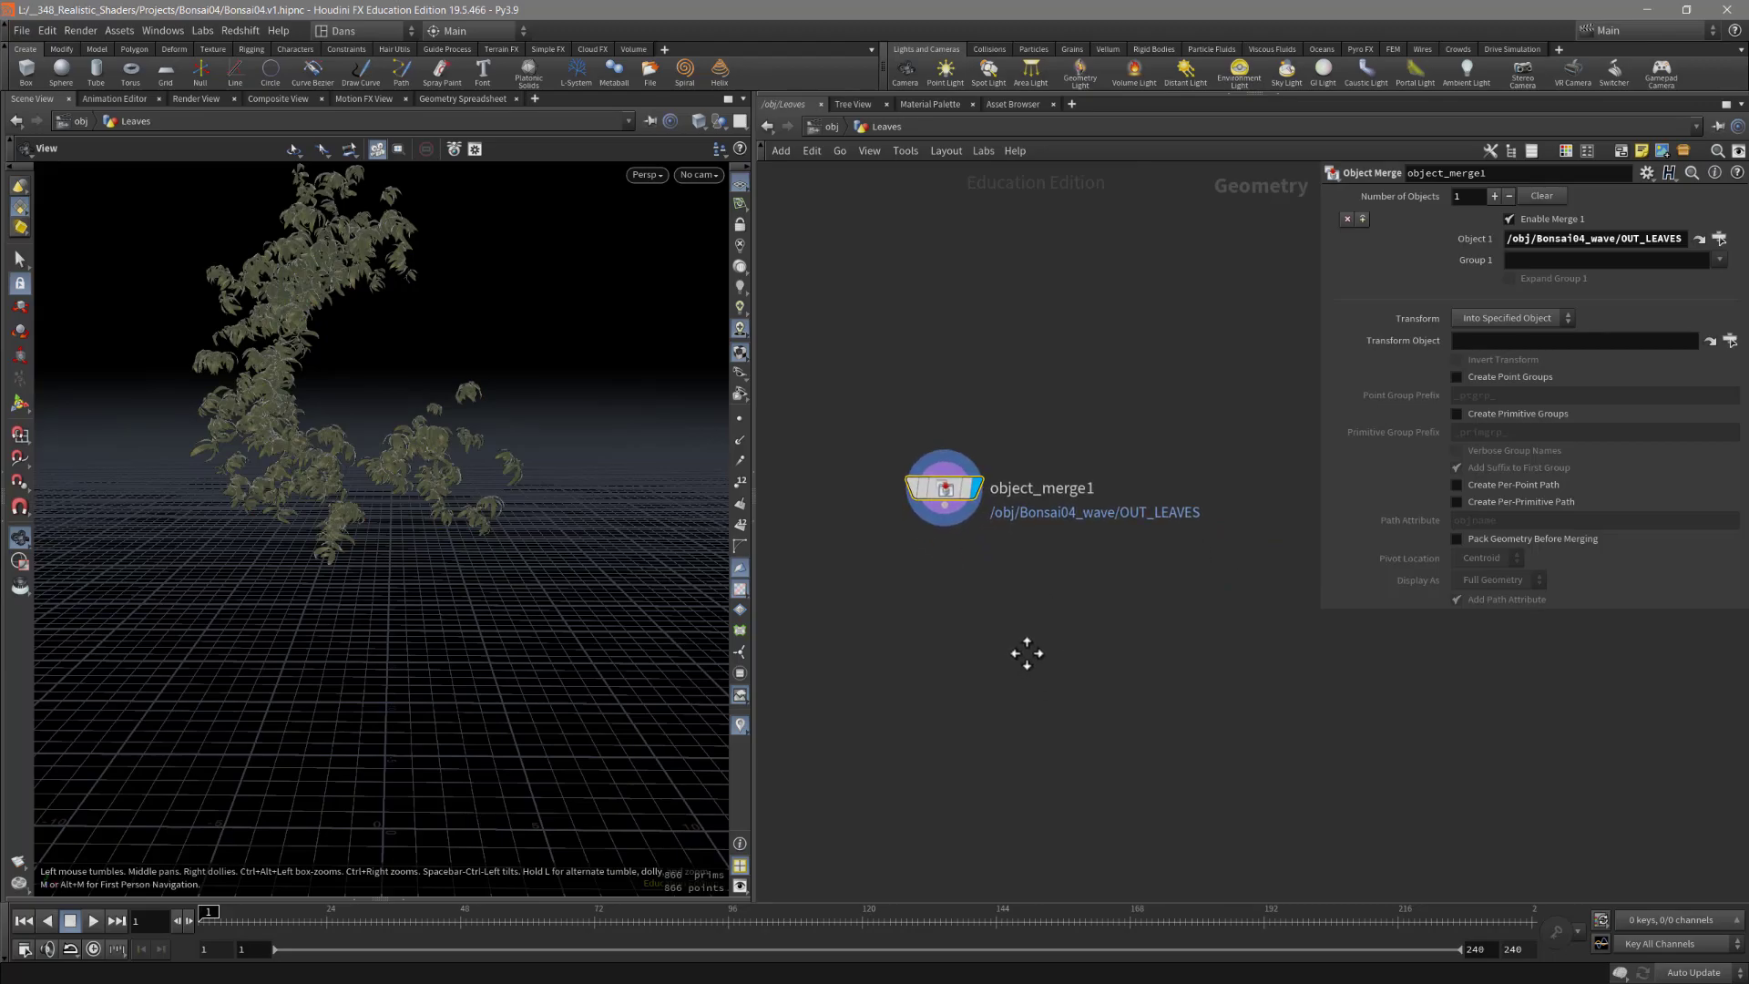
# Step: Save the geometry of the Leaves object's object_merge1 as Out_leaves.obj in the project's geo folder
pyautogui.rightClick(949, 486)
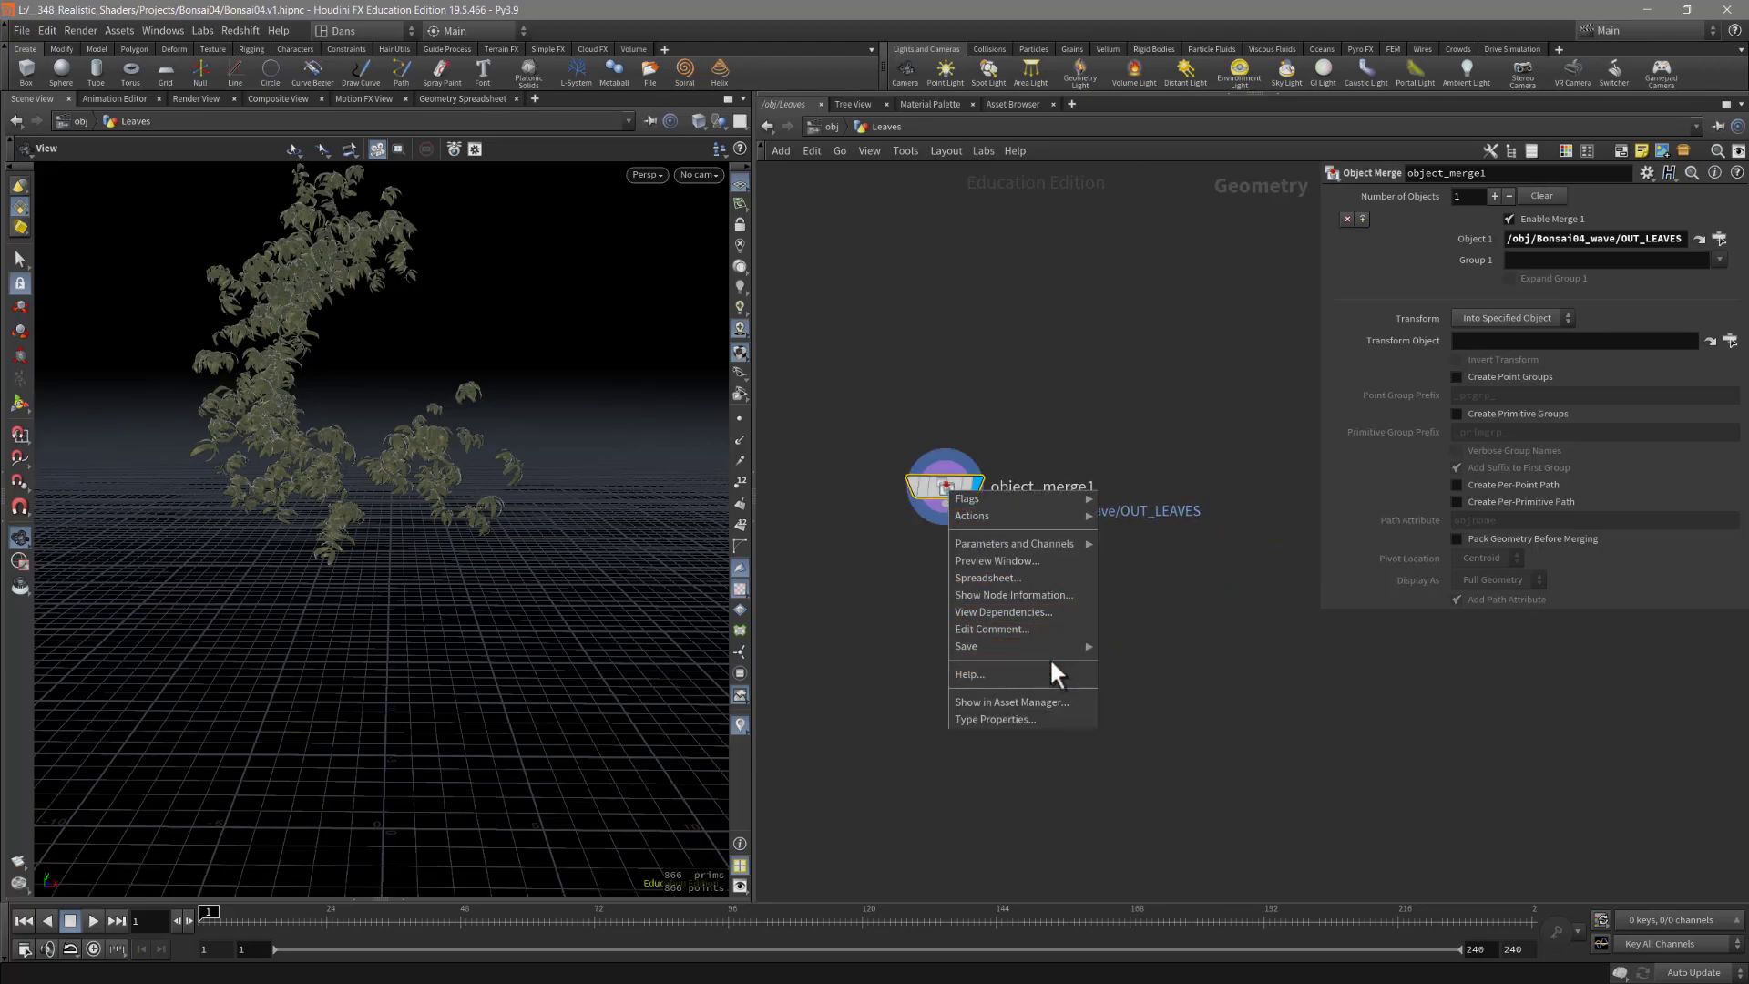
pyautogui.moveTo(1057, 647)
pyautogui.click(1190, 643)
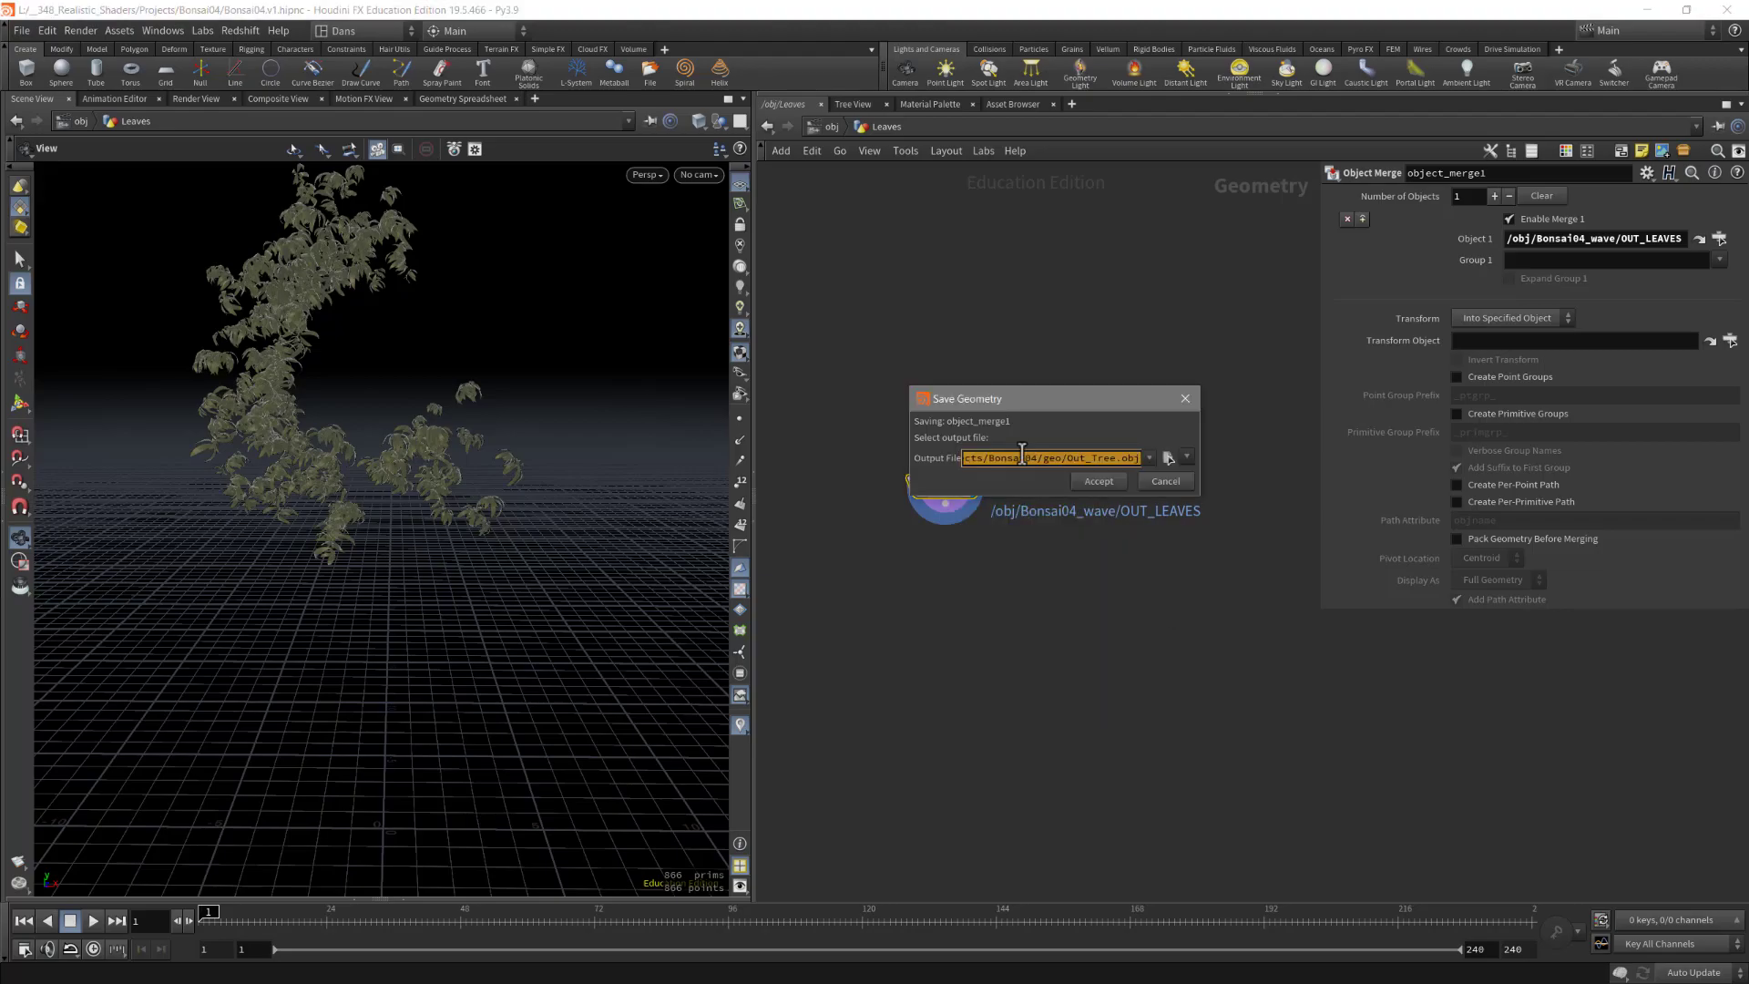
pyautogui.click(1117, 457)
pyautogui.click(1168, 457)
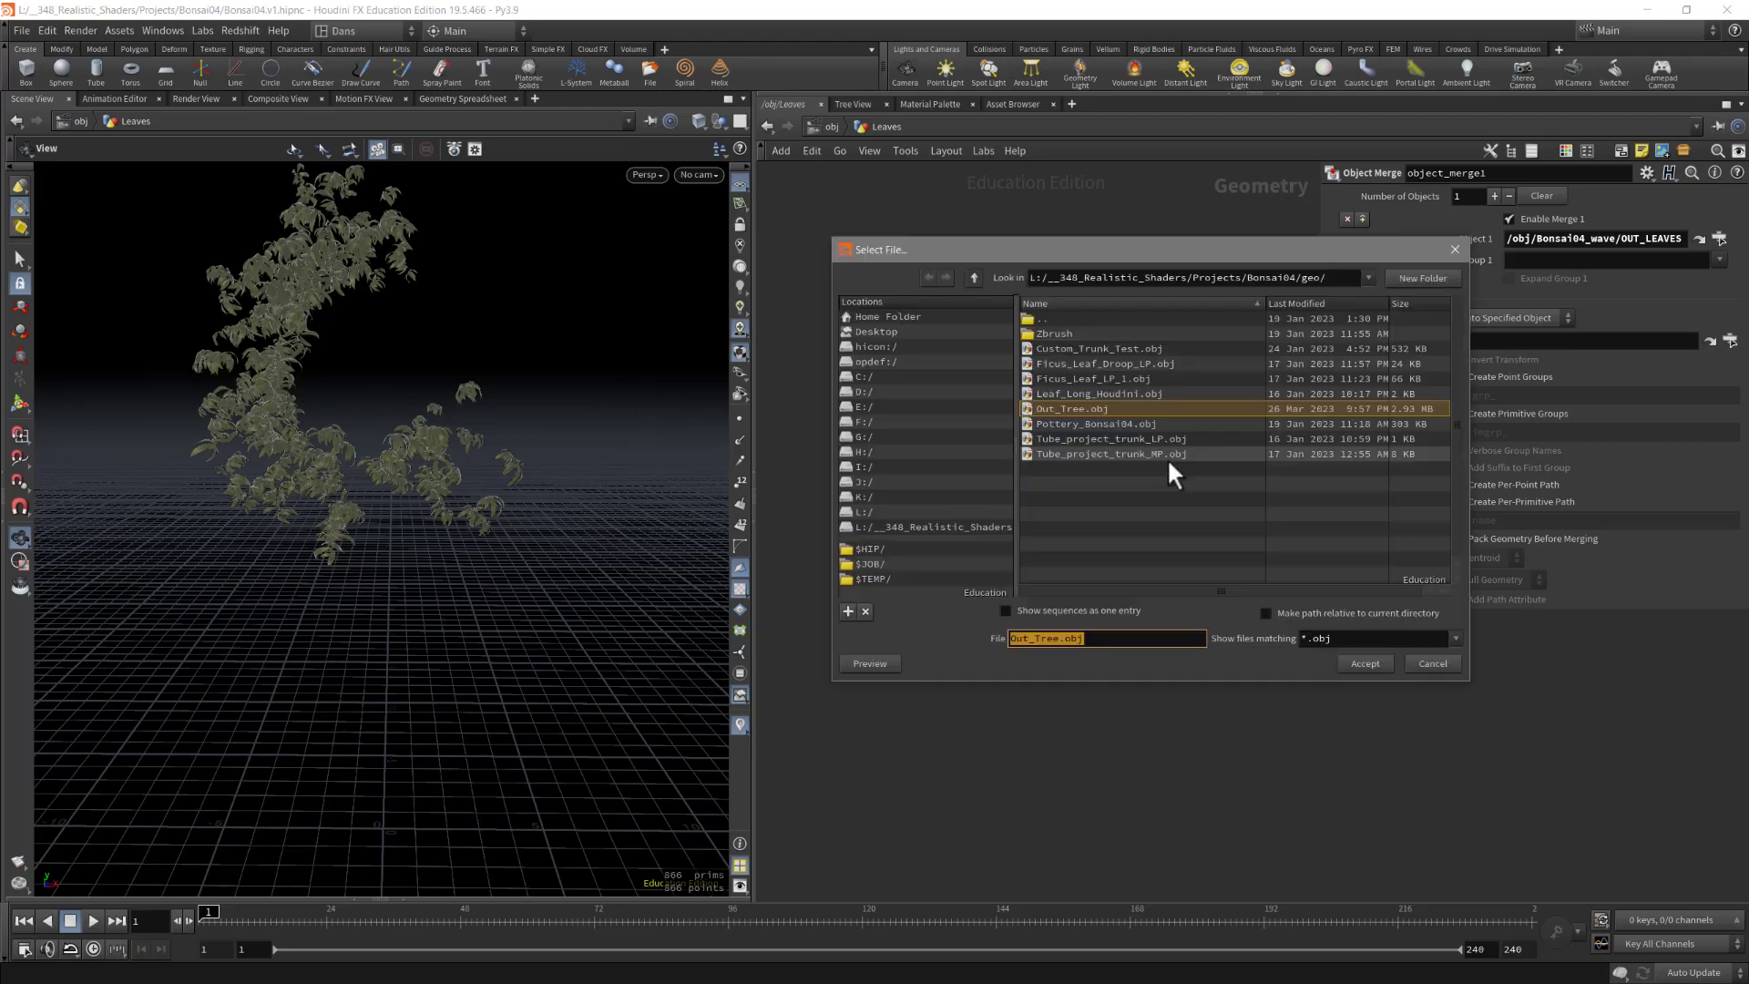
pyautogui.click(1064, 640)
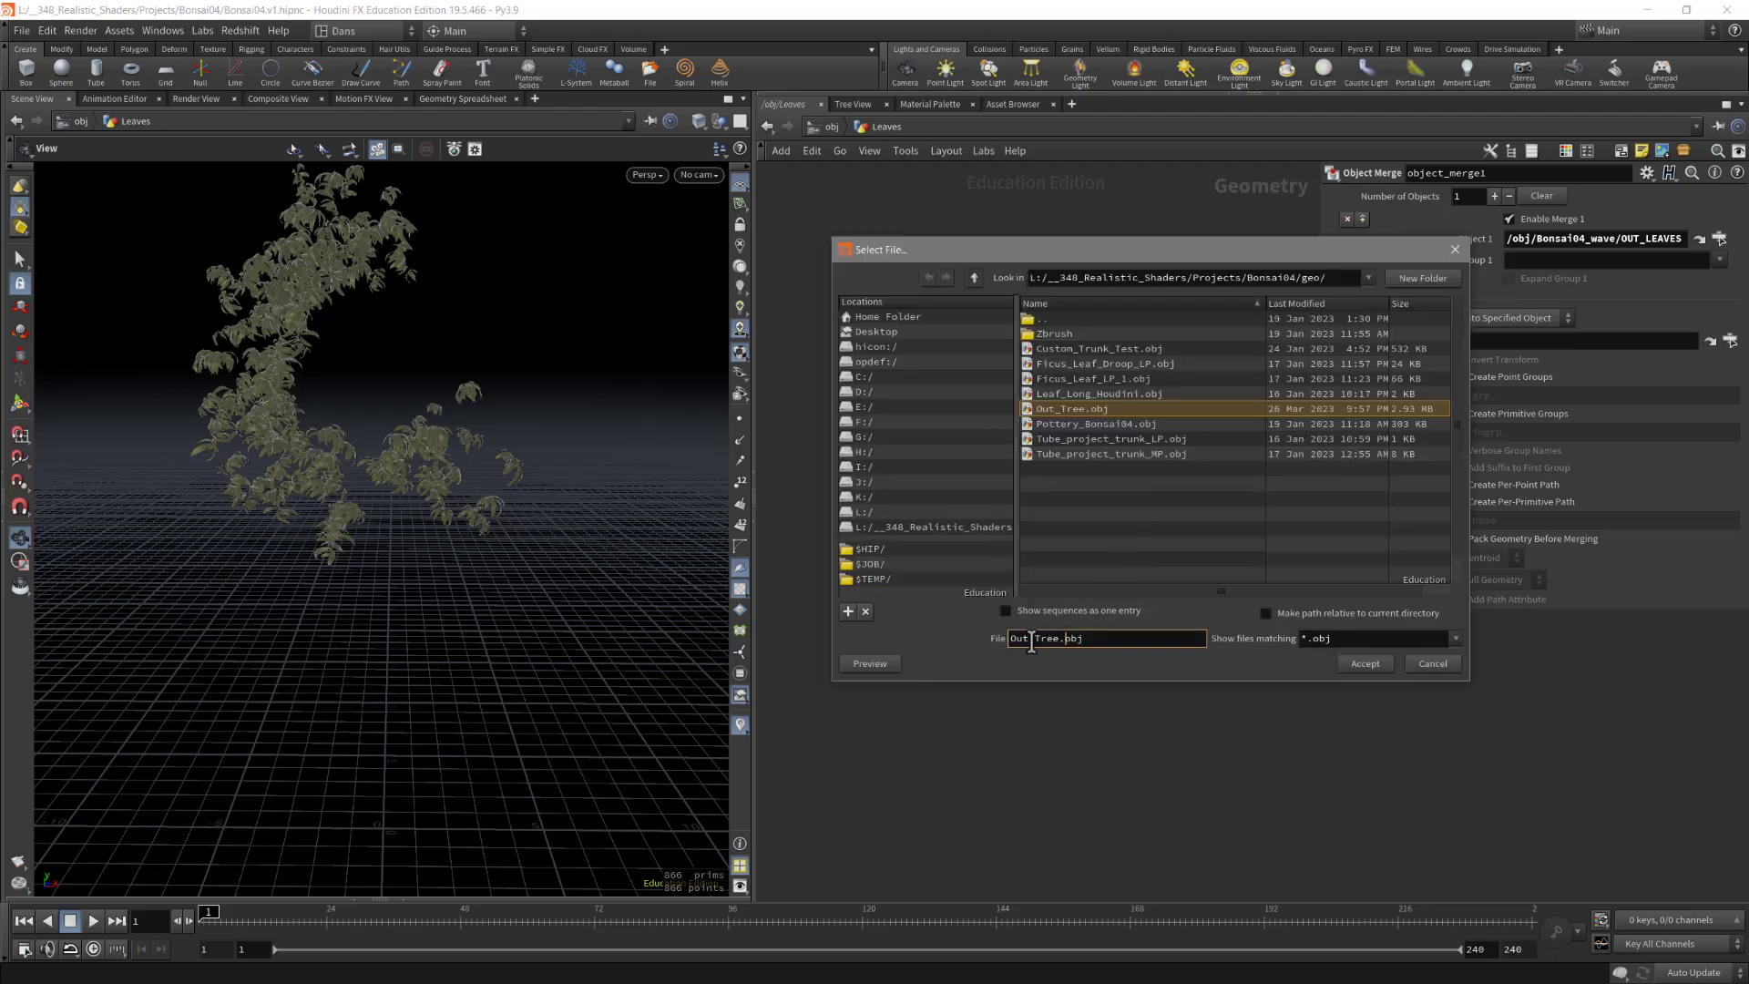
pyautogui.moveTo(1059, 641); pyautogui.dragTo(1034, 639)
pyautogui.write('leaves')
pyautogui.press('Return')
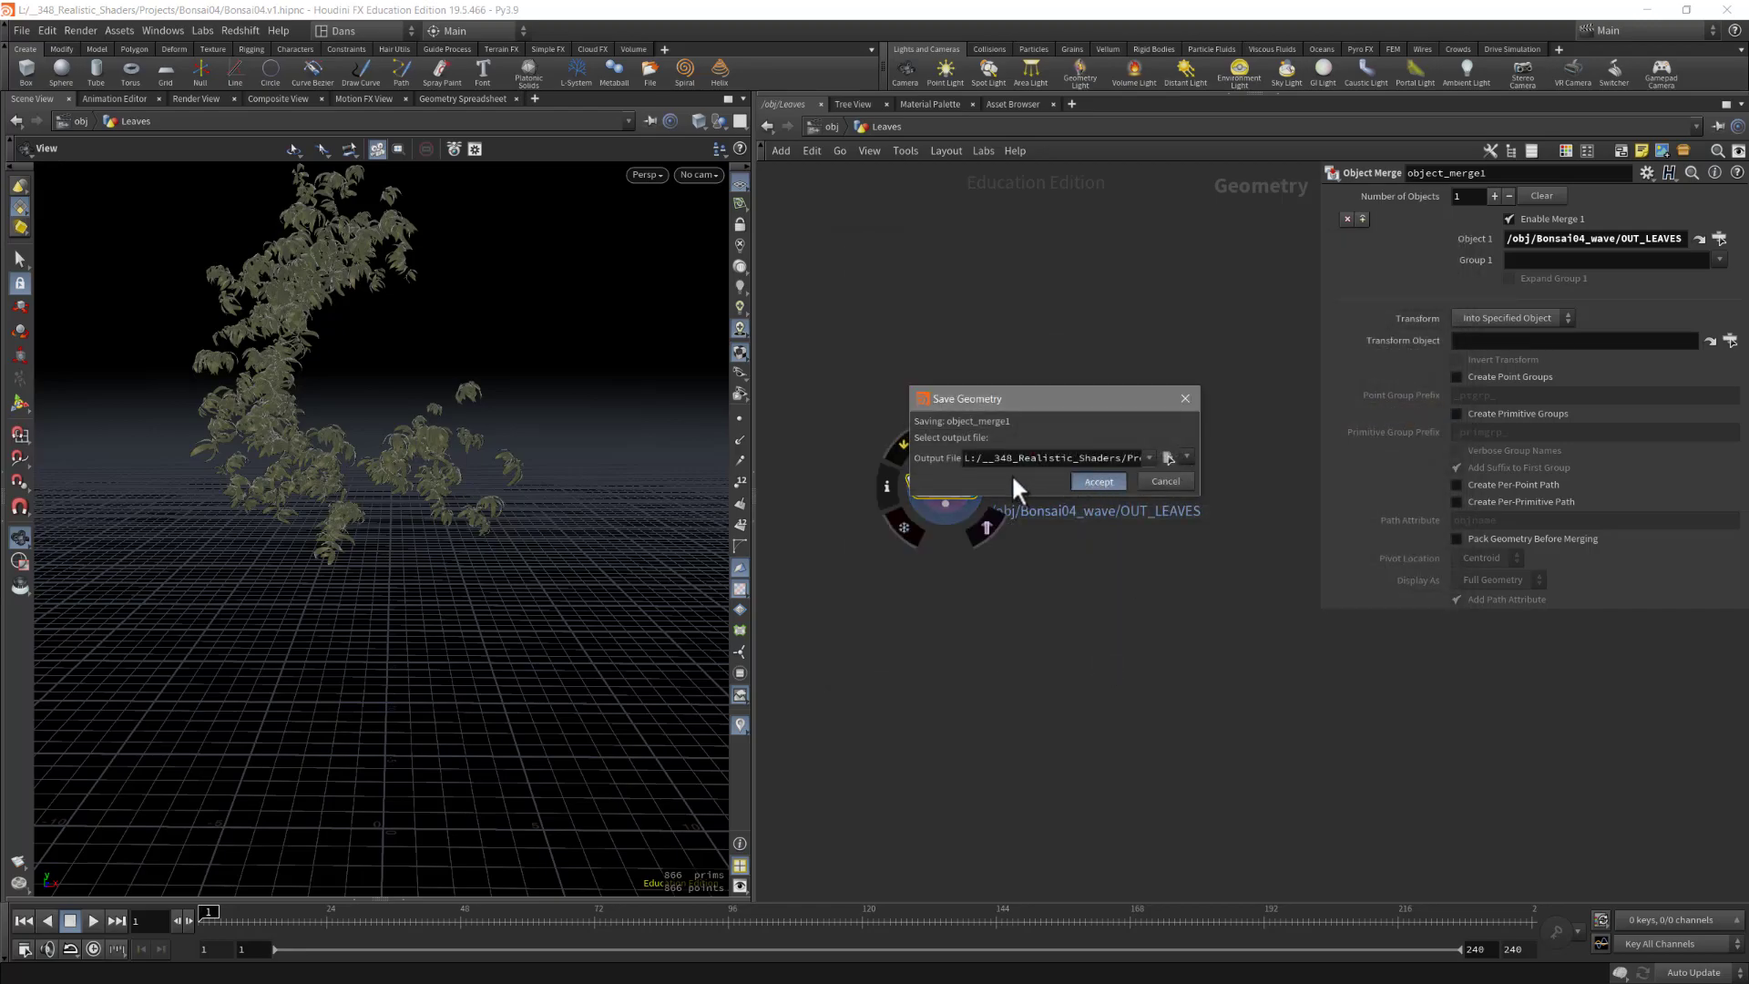
pyautogui.press('Return')
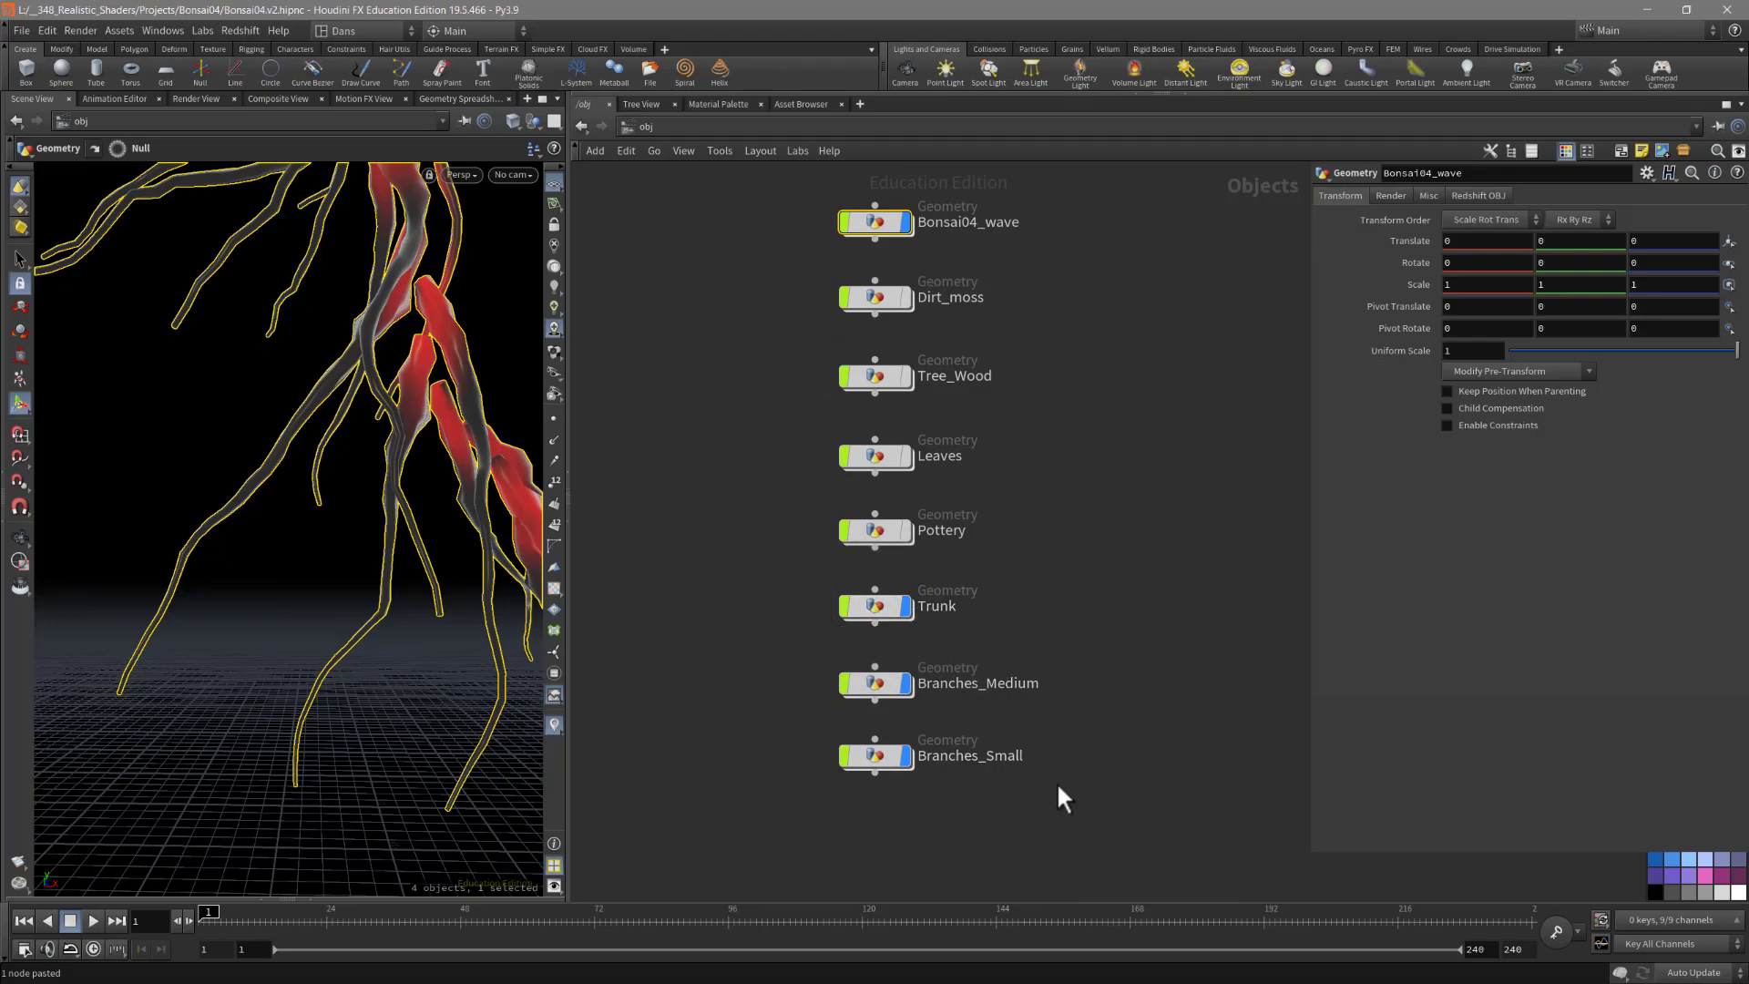
# Step: Select the Trunk, Branches_Medium and Branches_Small objects, and go inside the Bonsai04_wave object
pyautogui.moveTo(1018, 822); pyautogui.dragTo(856, 578)
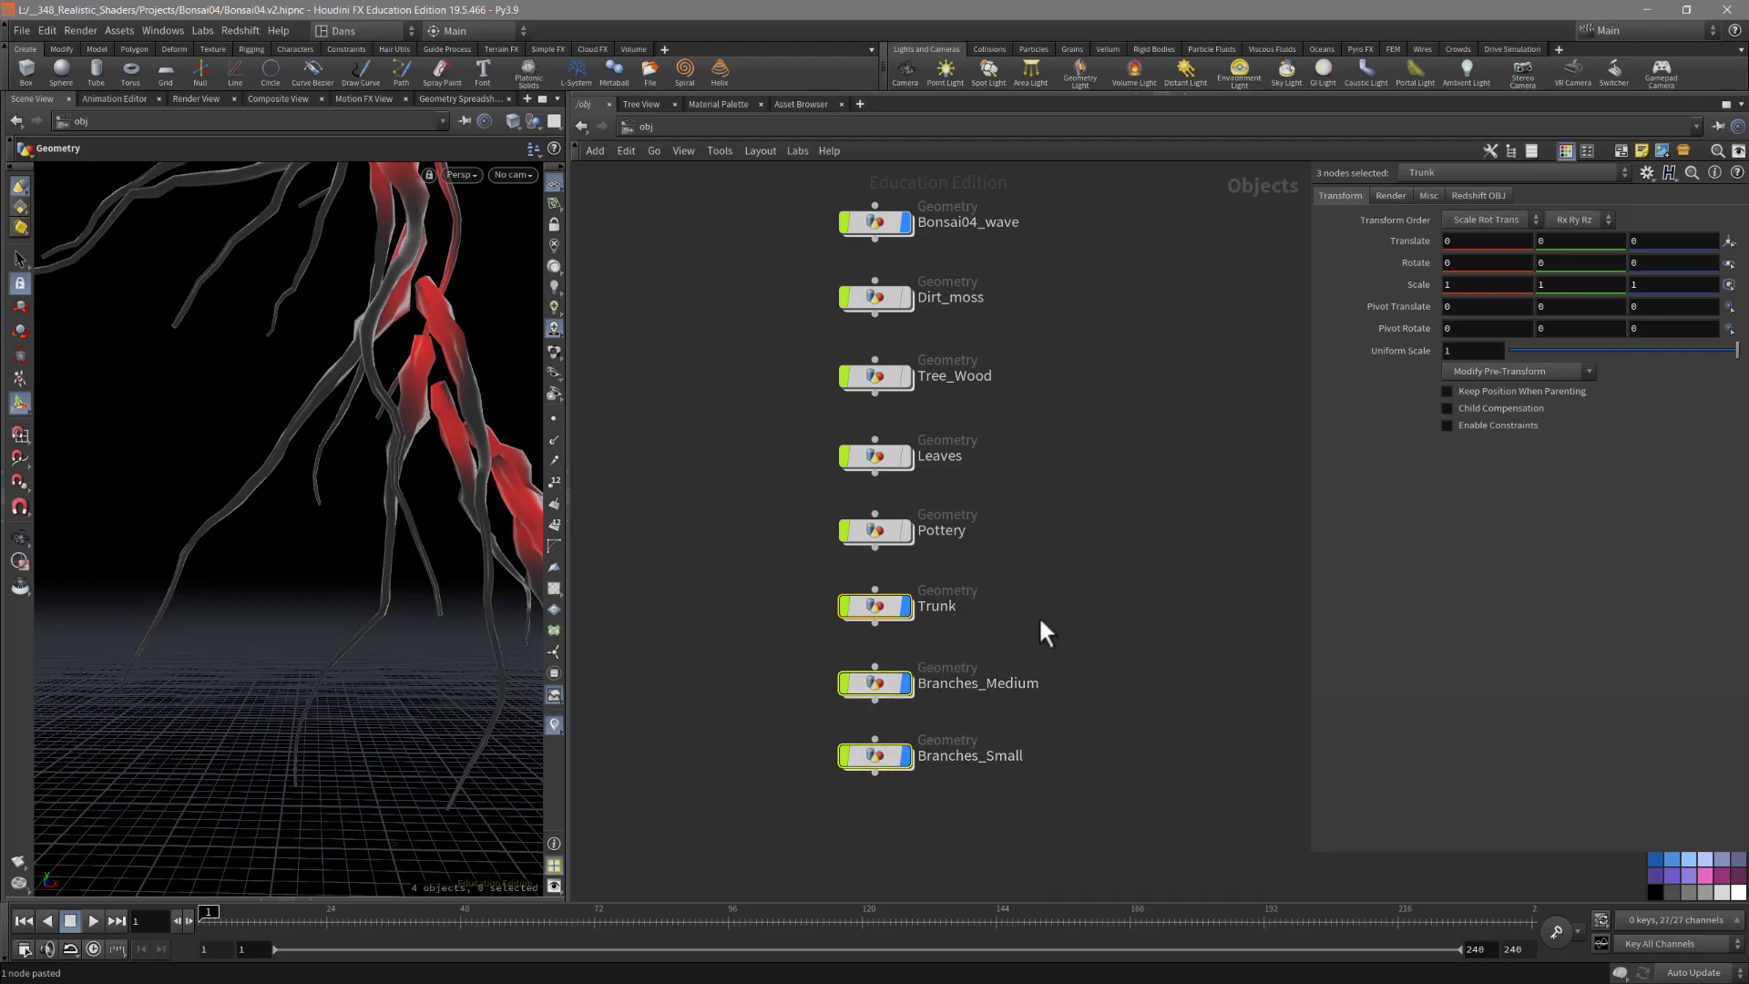
pyautogui.moveTo(1052, 600); pyautogui.dragTo(1059, 790, button='middle')
pyautogui.click(873, 417)
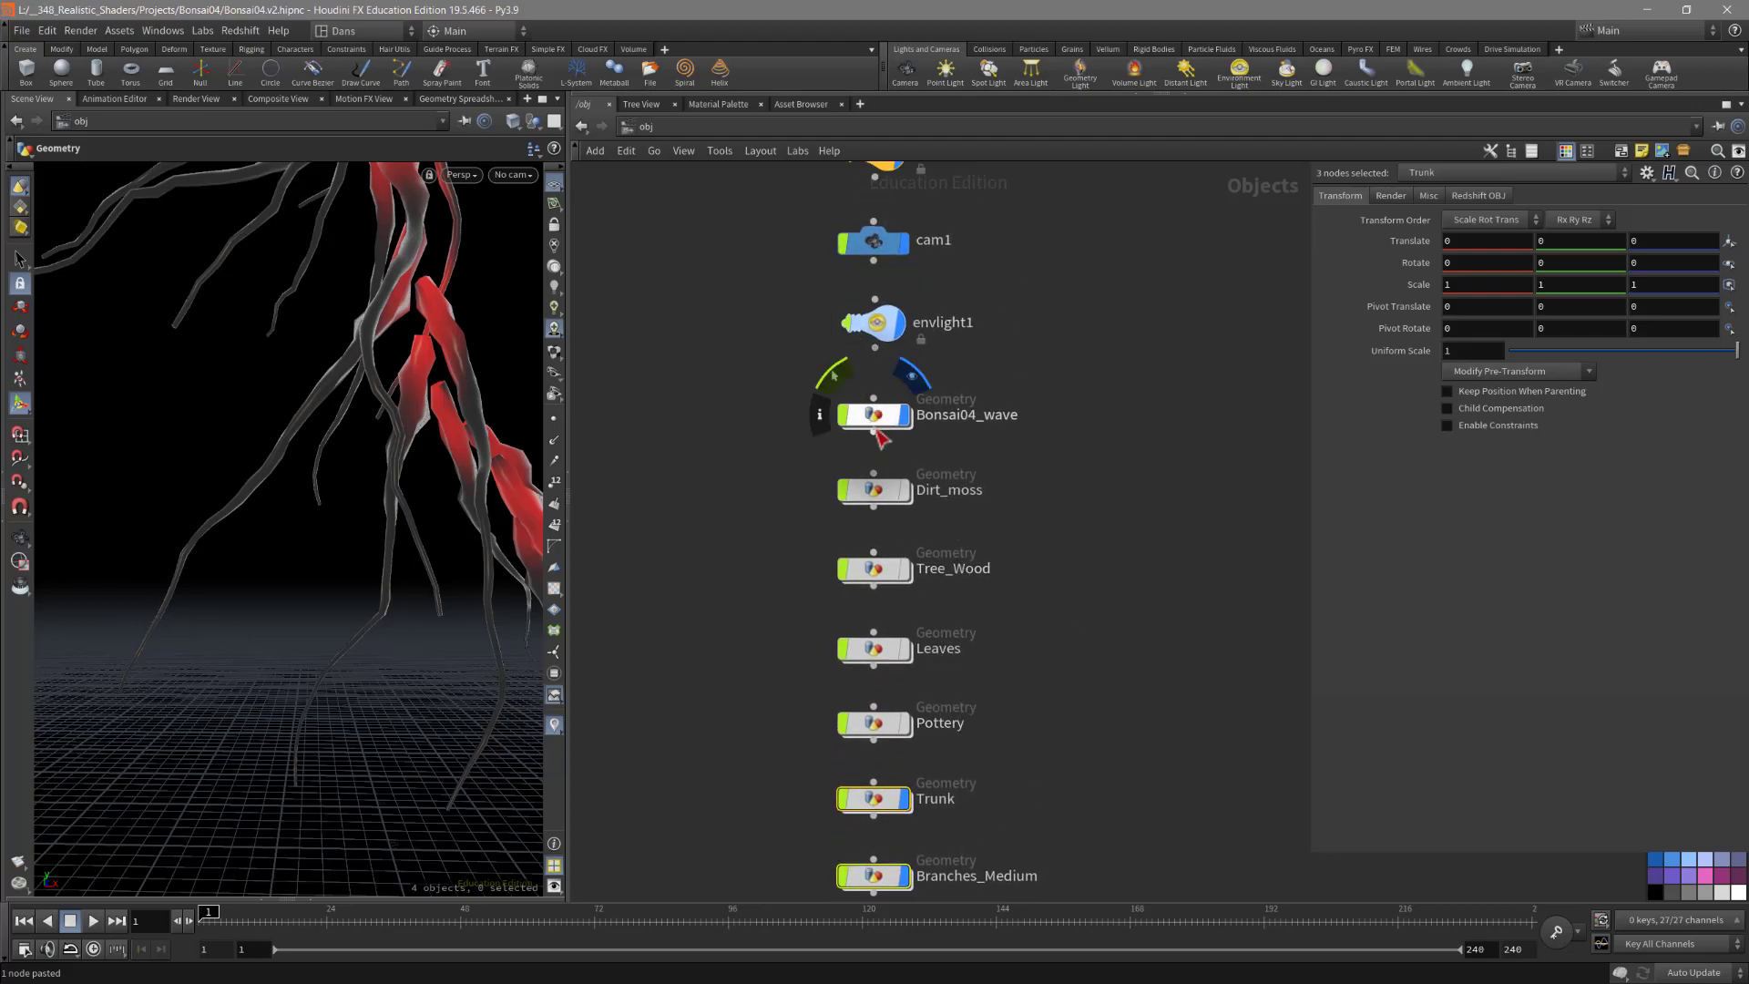
pyautogui.doubleClick(873, 418)
pyautogui.scroll(6, 1129, 517)
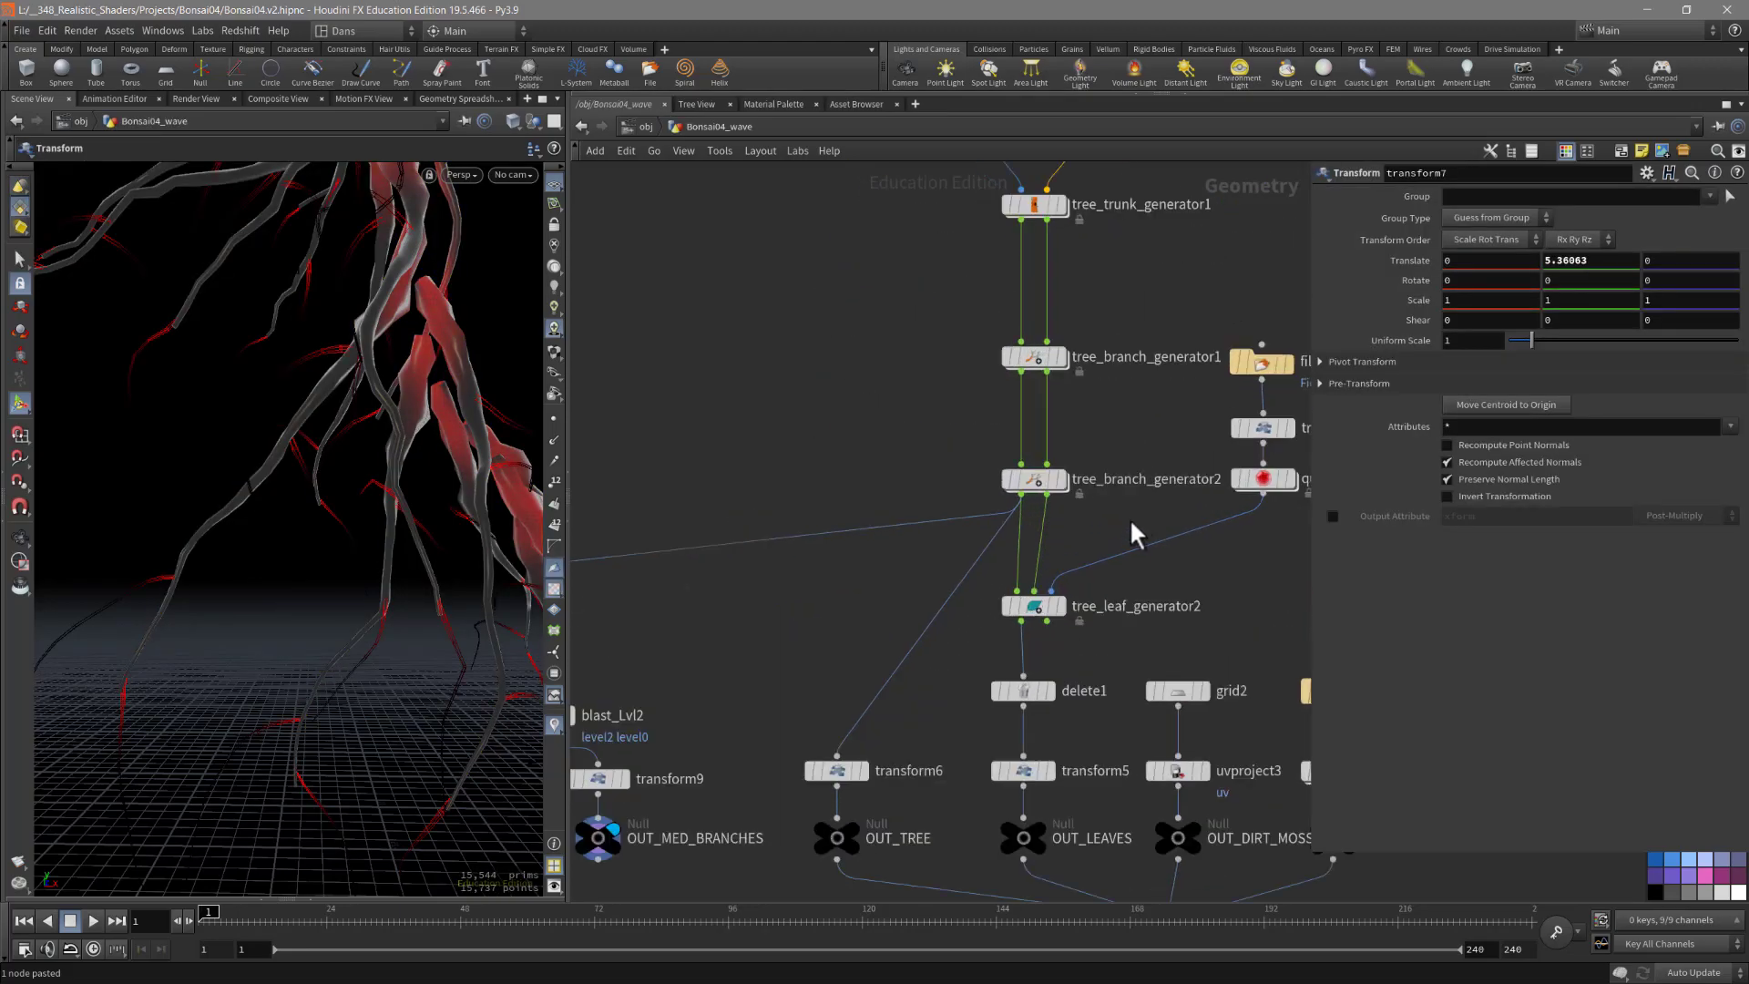
# Step: Inspect tree_leaf_generator2 and tree_branch_generator2, and follow the branch output to the Tree_Wood null
pyautogui.click(1007, 629)
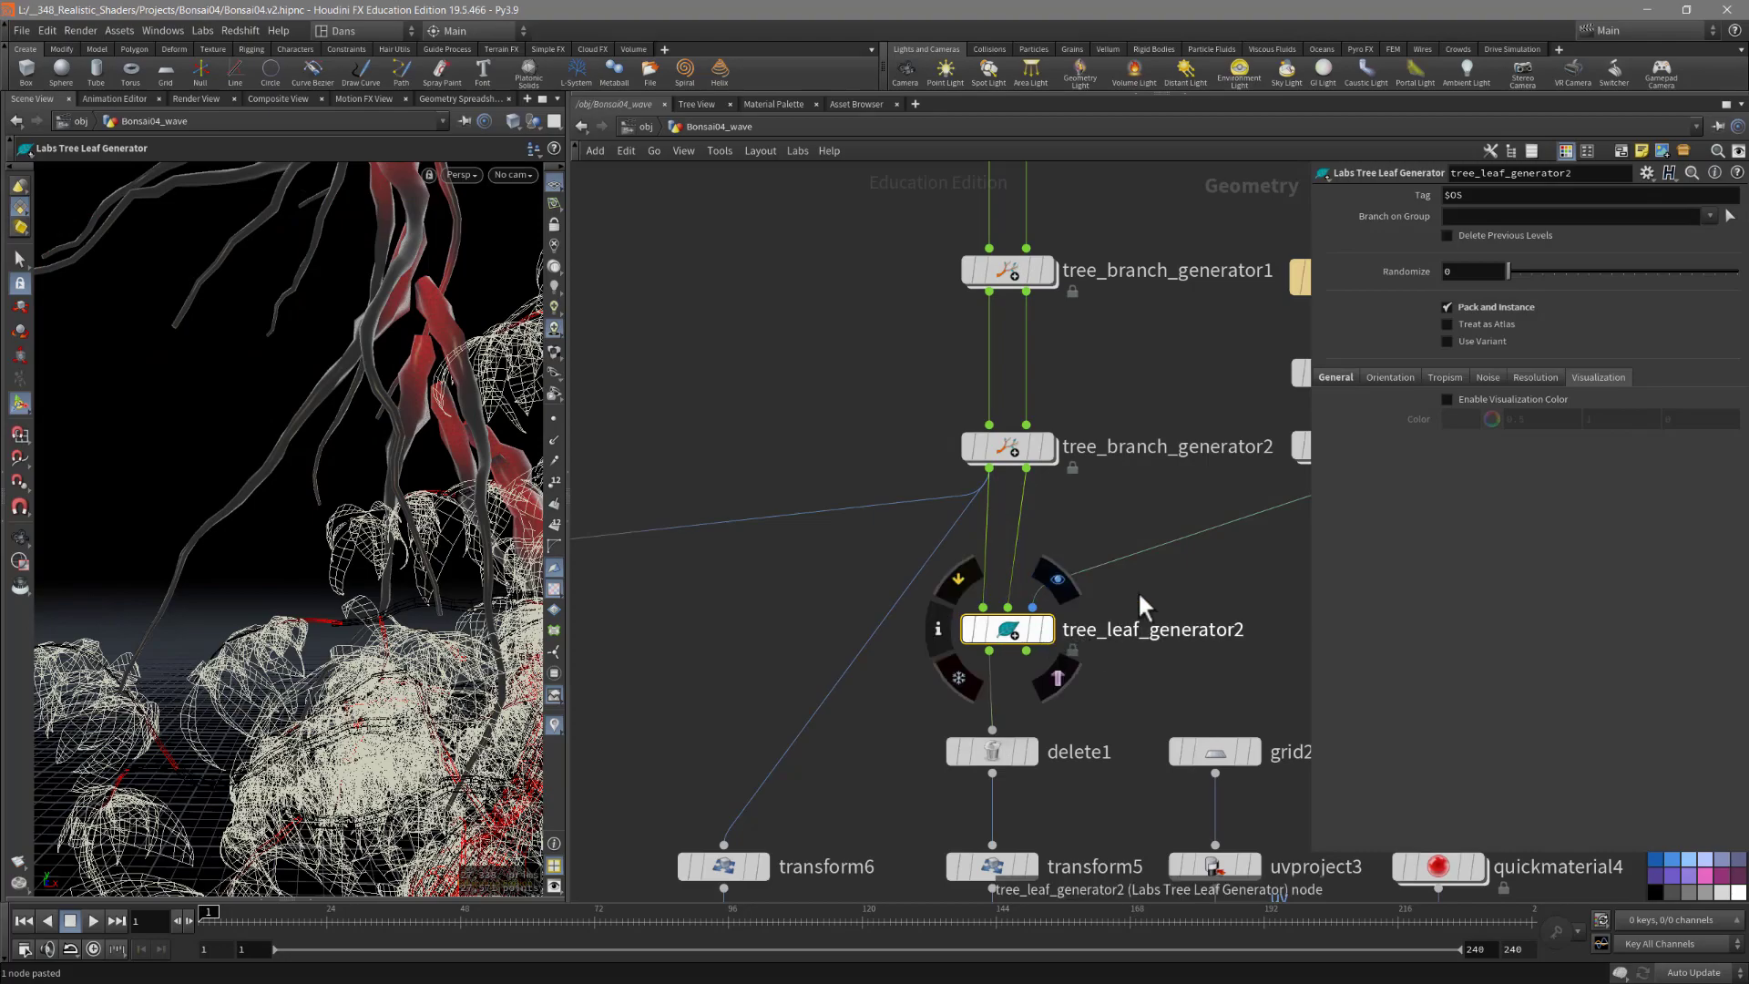
pyautogui.moveTo(1125, 547); pyautogui.dragTo(1136, 576, button='middle')
pyautogui.click(1006, 472)
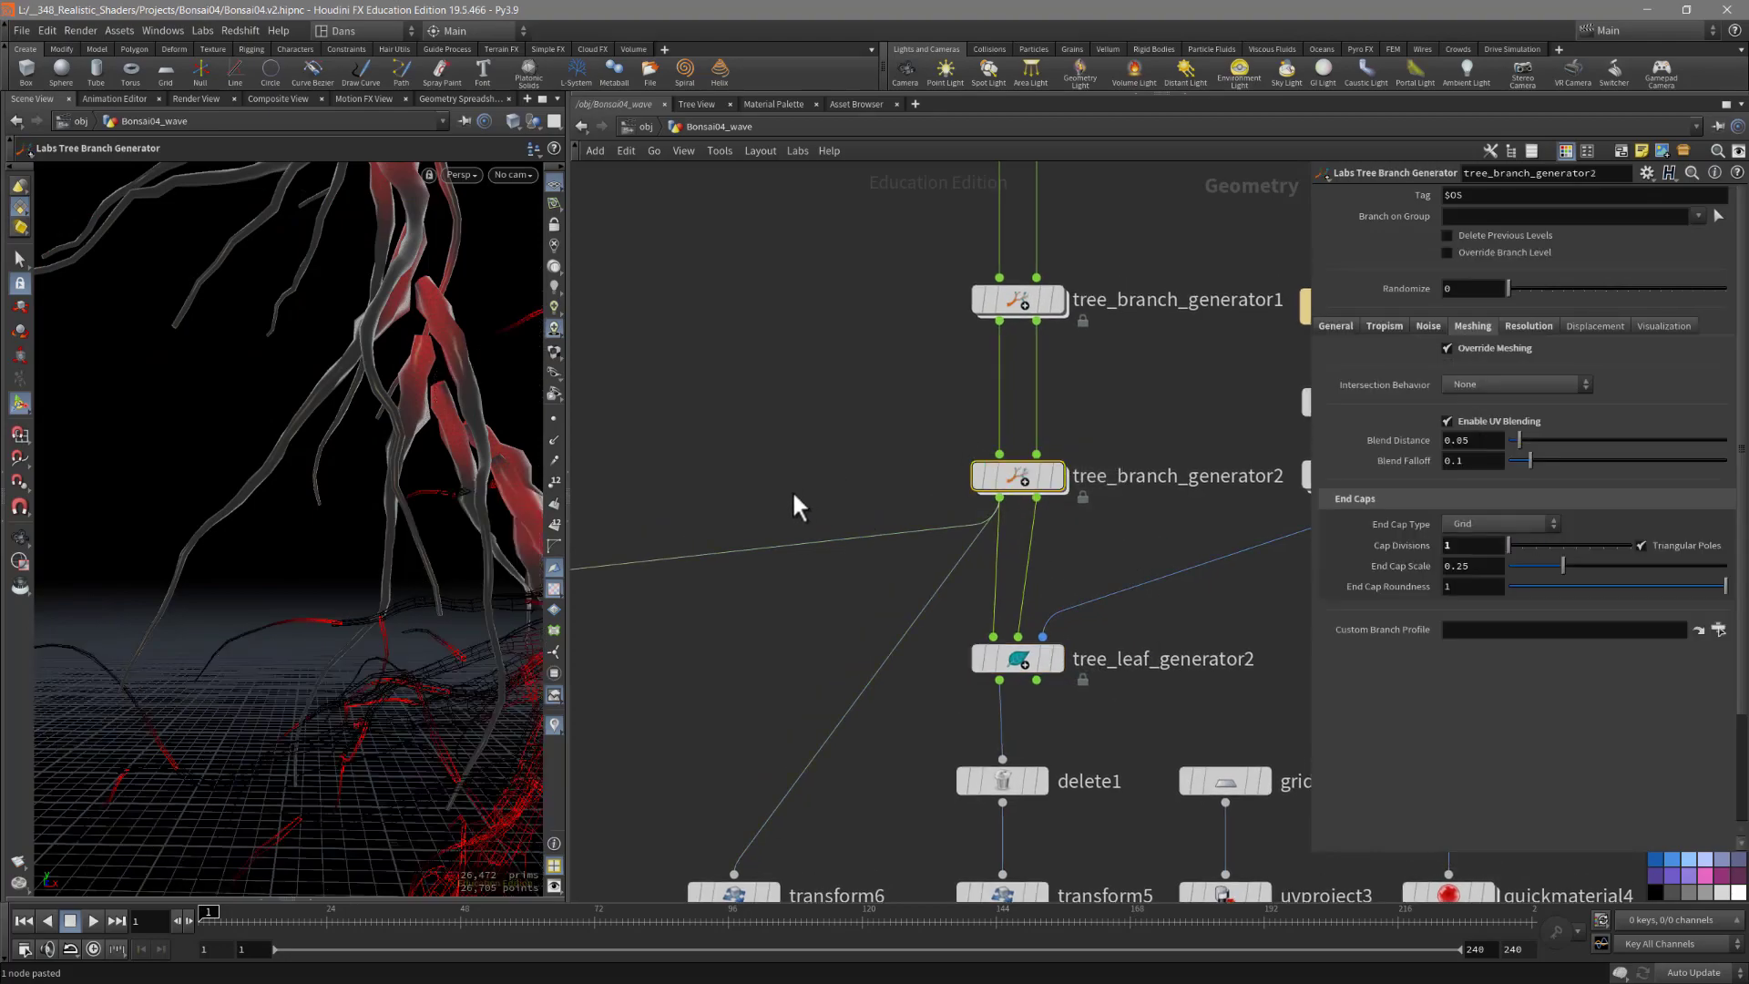
pyautogui.moveTo(793, 495); pyautogui.dragTo(1171, 348, button='middle')
pyautogui.scroll(-3, 902, 410)
pyautogui.click(857, 480)
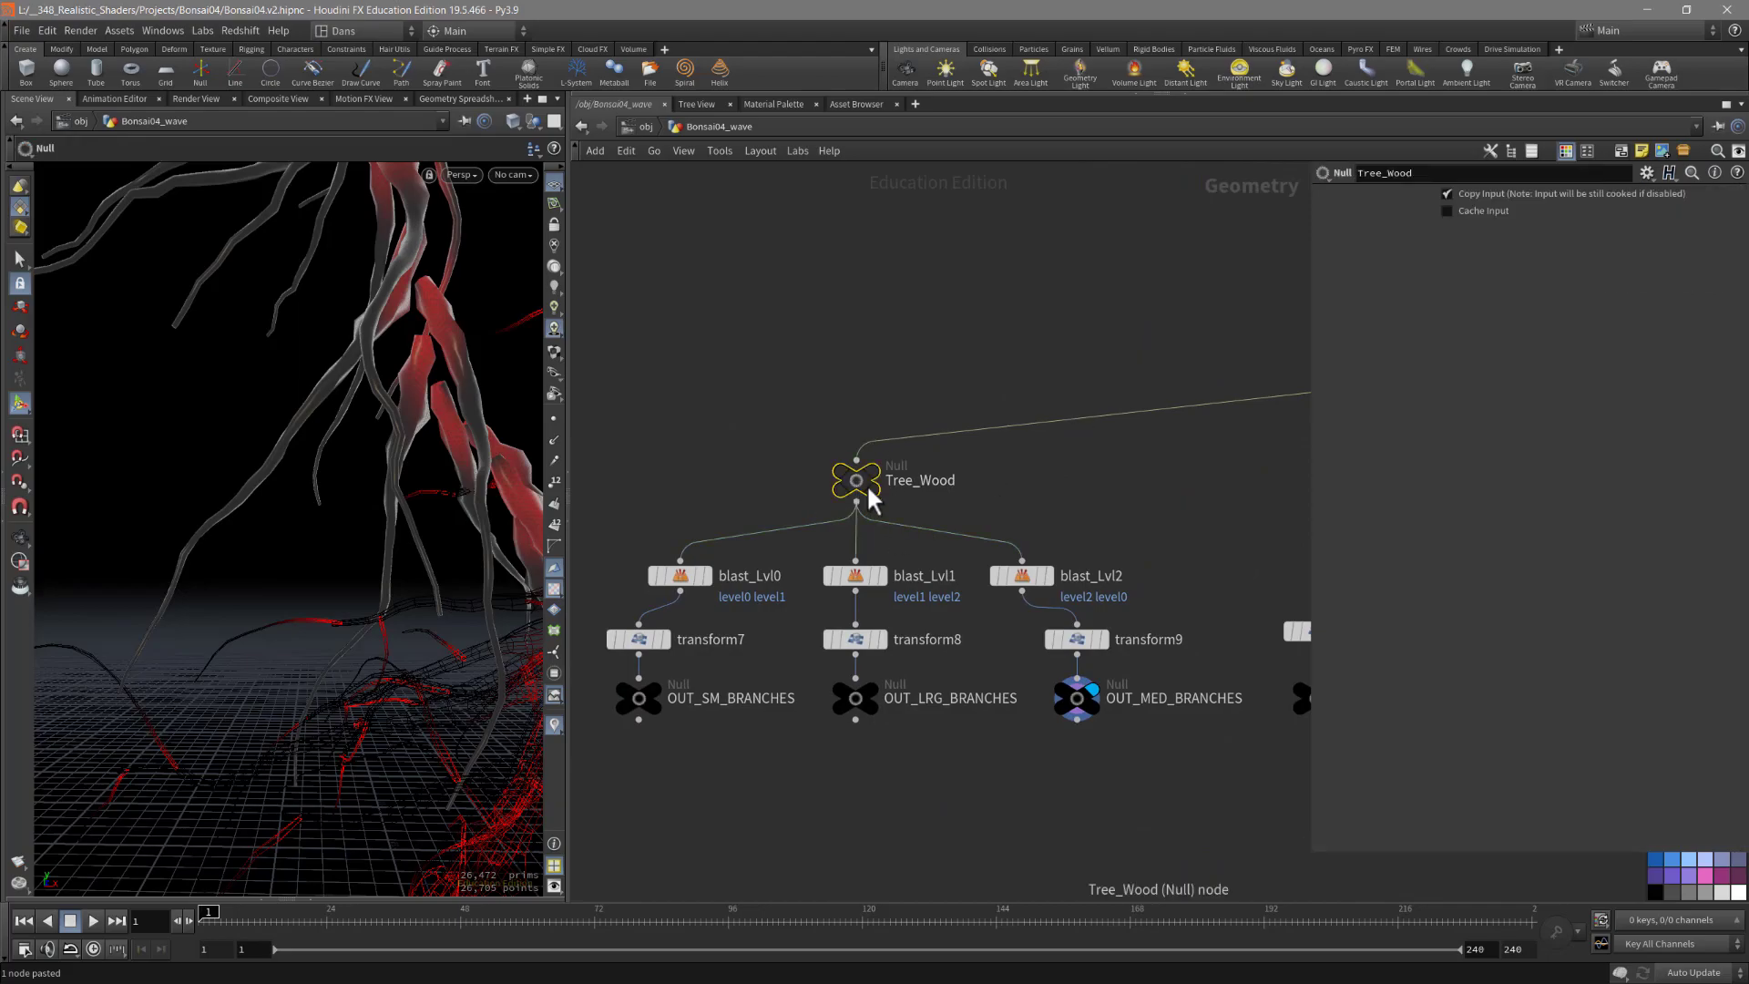
pyautogui.moveTo(755, 462); pyautogui.dragTo(785, 413, button='middle')
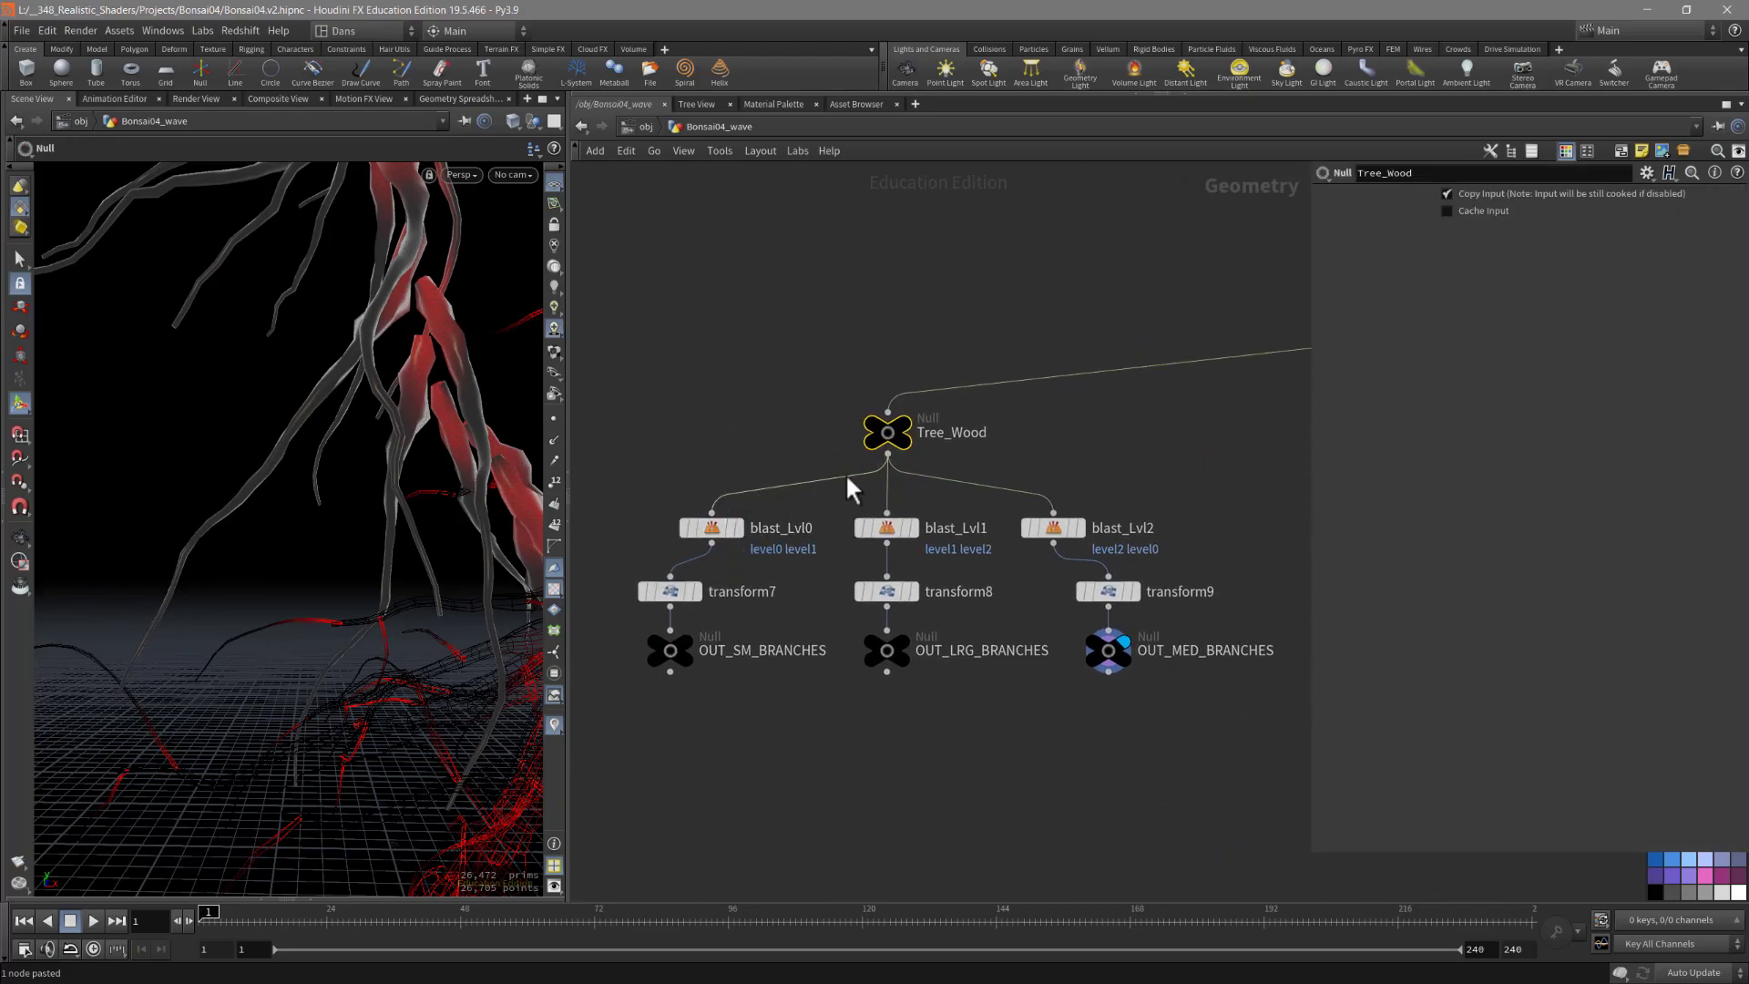
# Step: Display the result of the blast_Lvl0 node and bring all of its branches into view
pyautogui.click(716, 529)
pyautogui.click(739, 527)
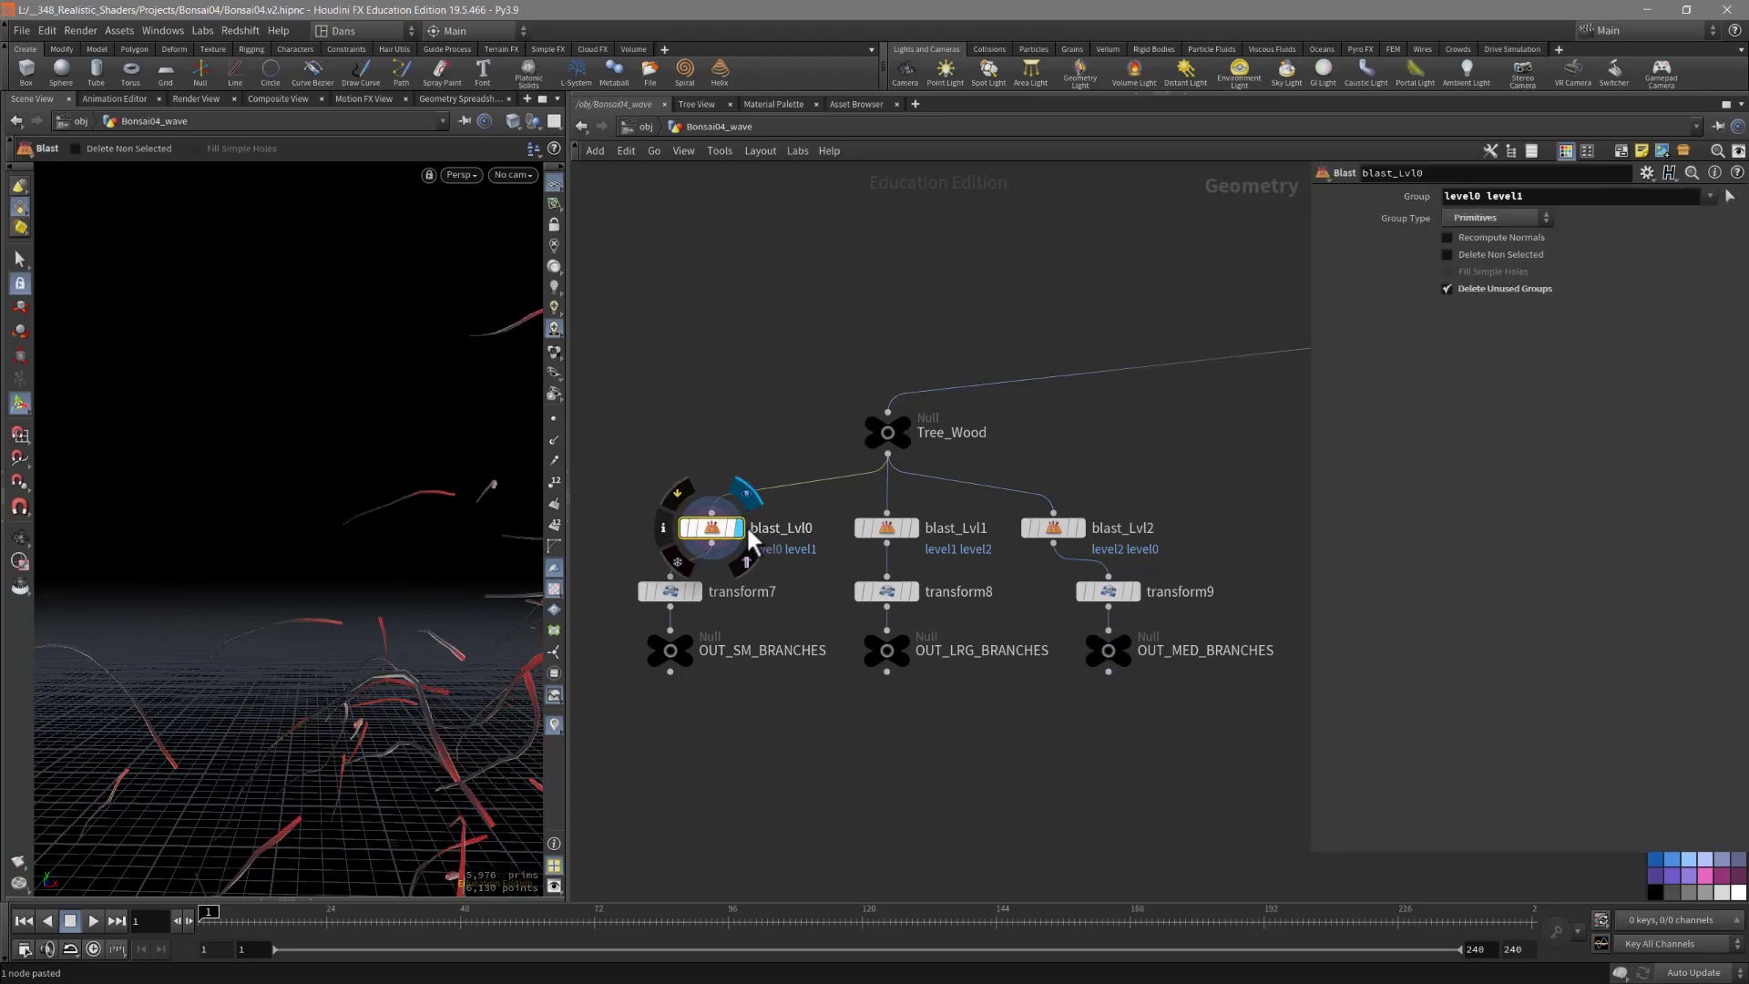
pyautogui.scroll(-10, 281, 492)
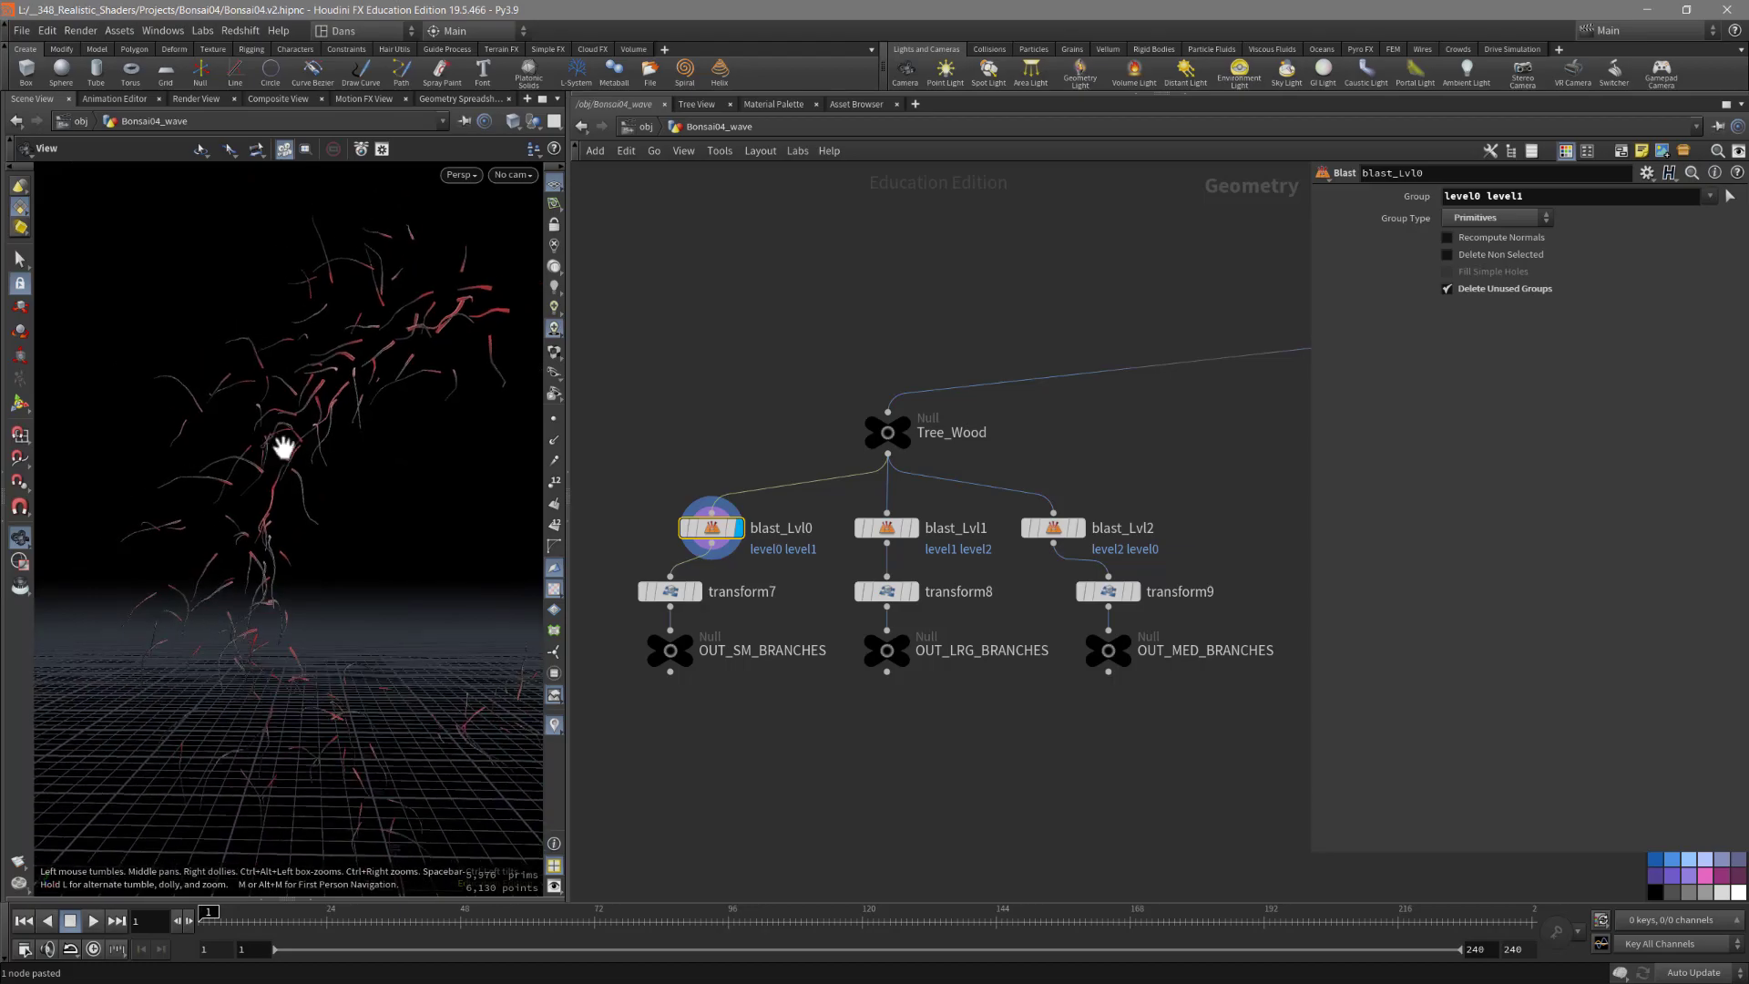
pyautogui.scroll(-3, 282, 446)
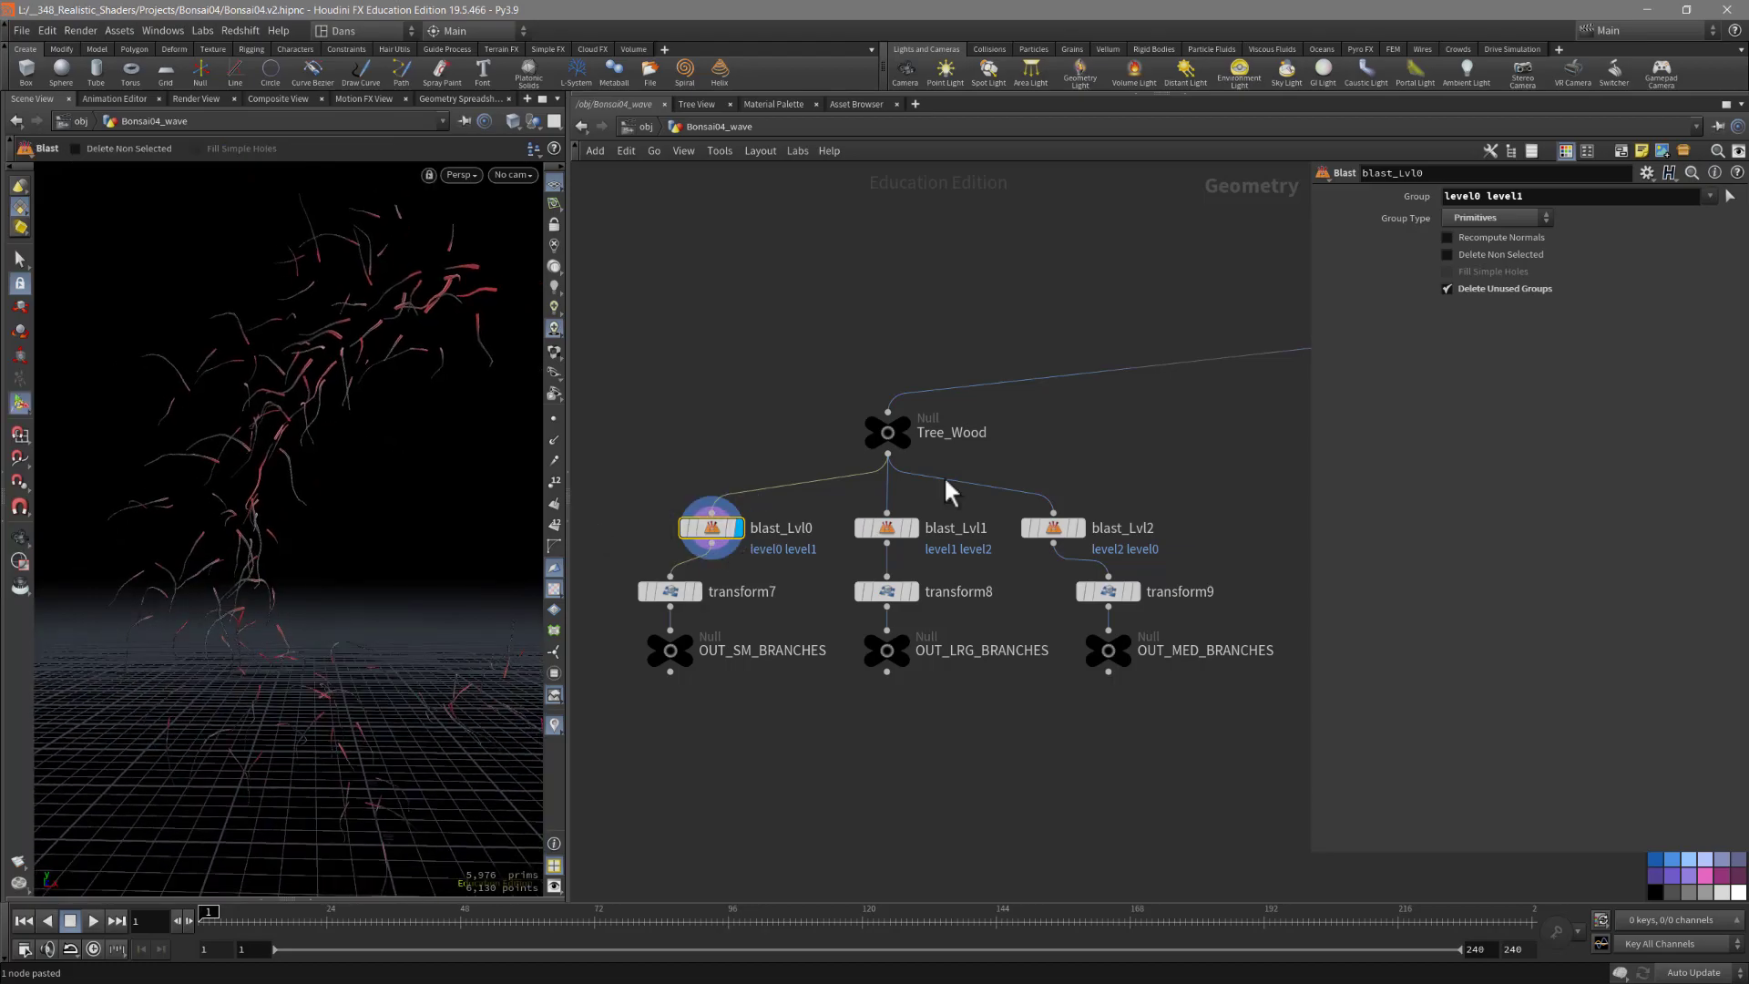
# Step: Rename the blast_Lvl0 node as blast_keep_Lvl2 and line it up above transform7
pyautogui.doubleClick(808, 530)
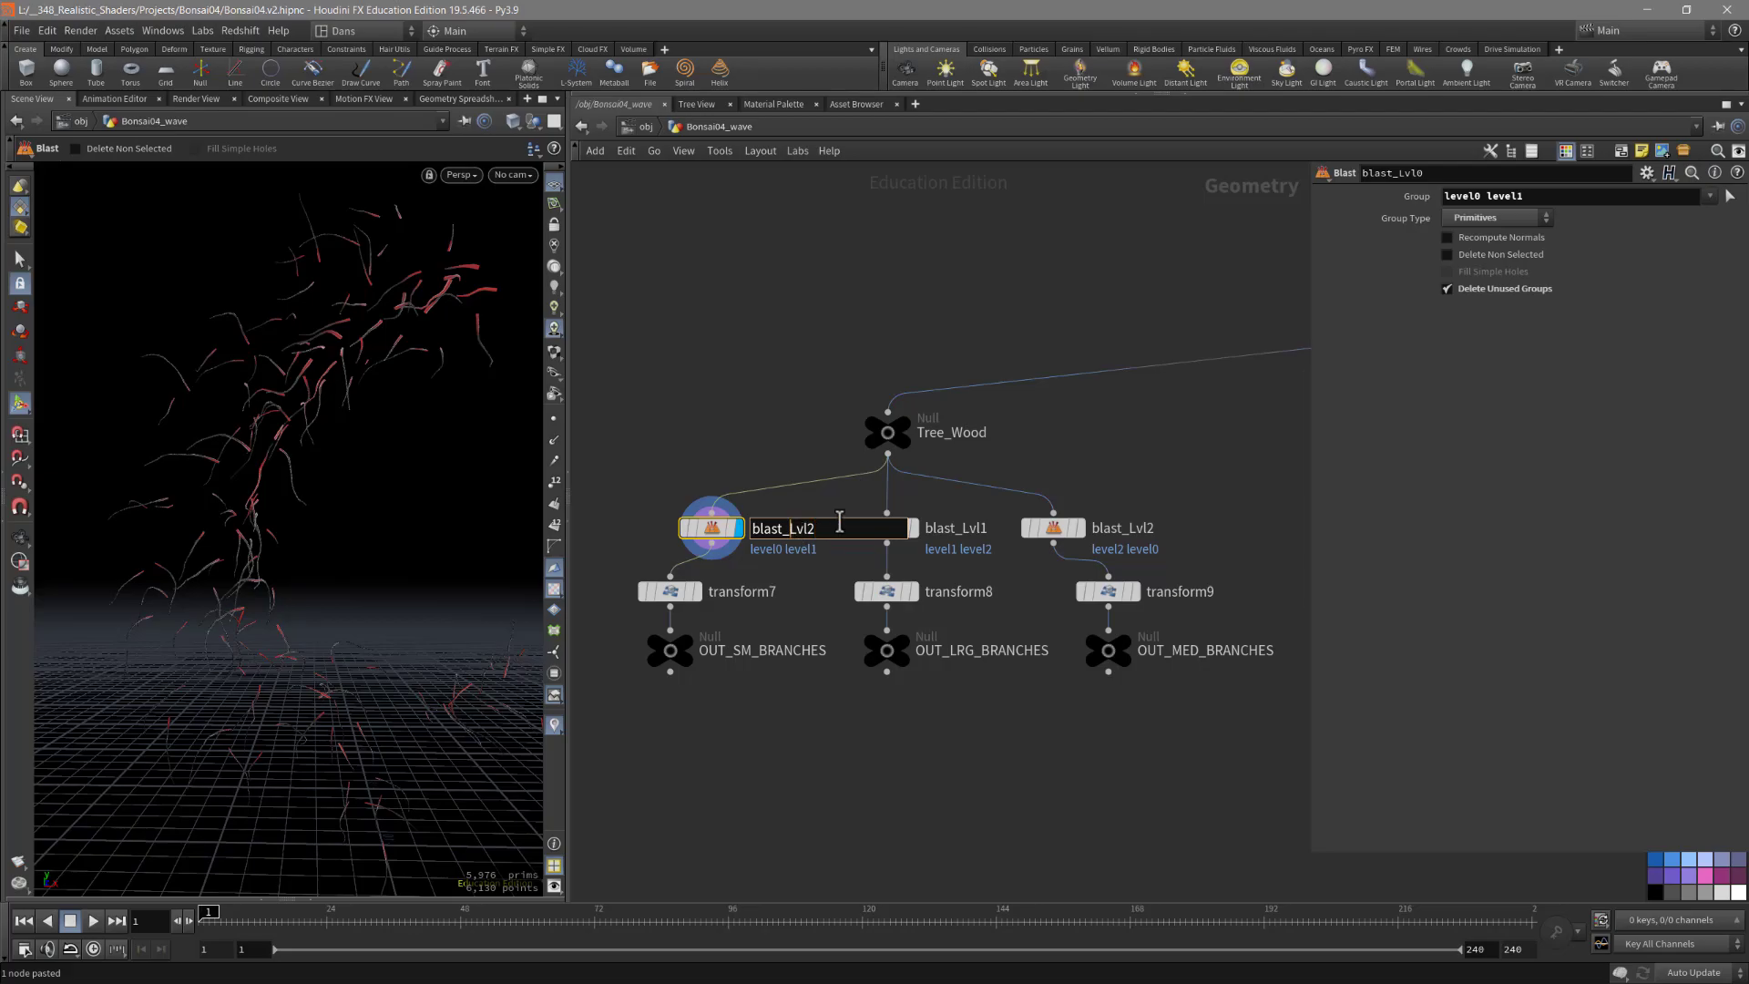
pyautogui.write('keep_')
pyautogui.press('Return')
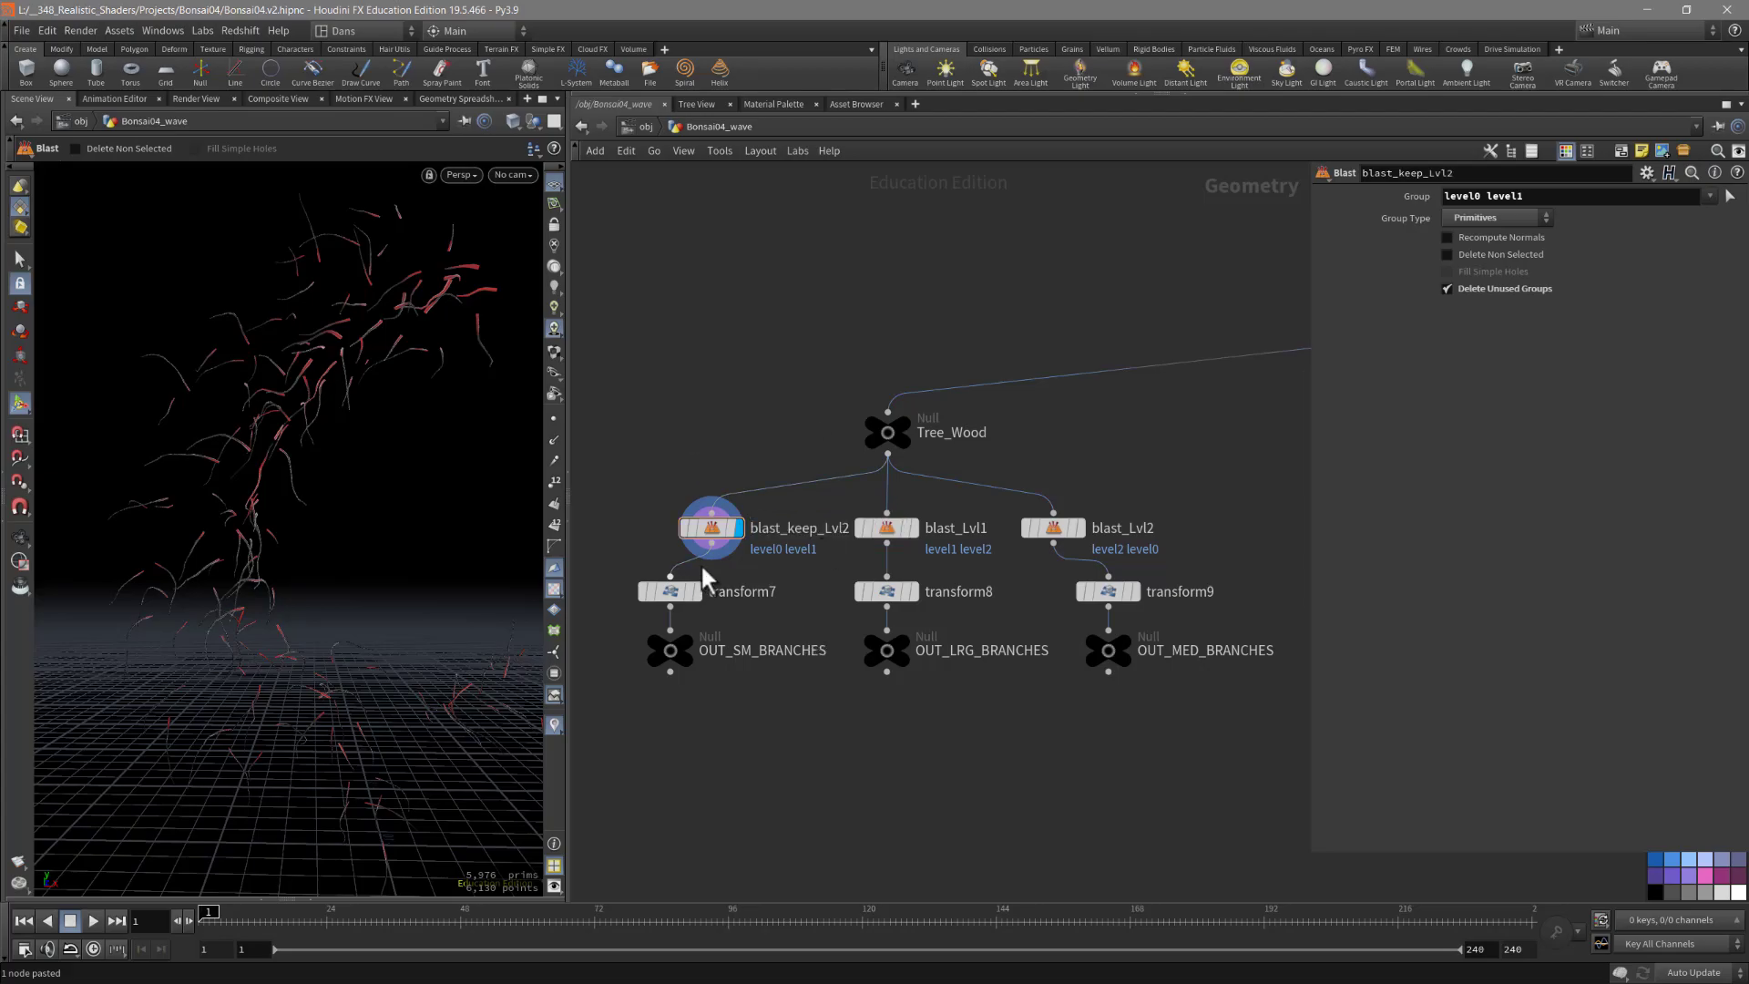
pyautogui.middleClick(712, 528)
pyautogui.moveTo(715, 528); pyautogui.dragTo(673, 522)
# Step: Review the groups available to blast_keep_Lvl2 and examine its branches in the viewport
pyautogui.click(1710, 196)
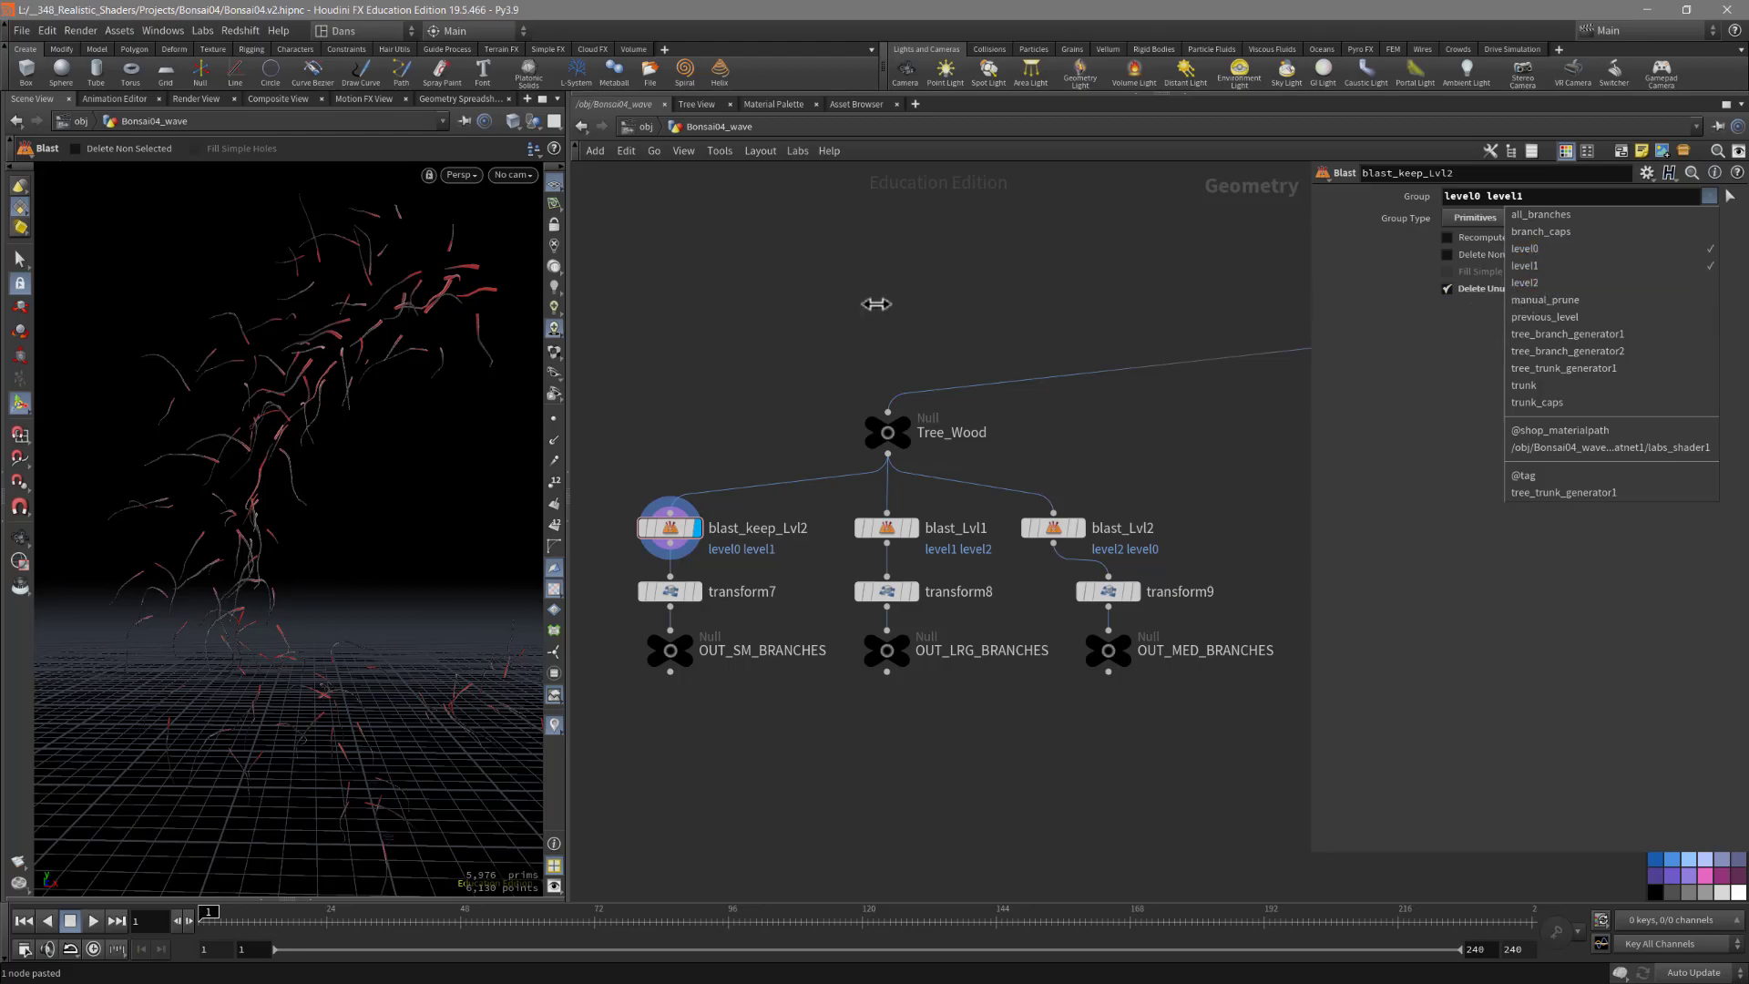
pyautogui.click(583, 360)
pyautogui.moveTo(635, 352); pyautogui.dragTo(671, 348, button='middle')
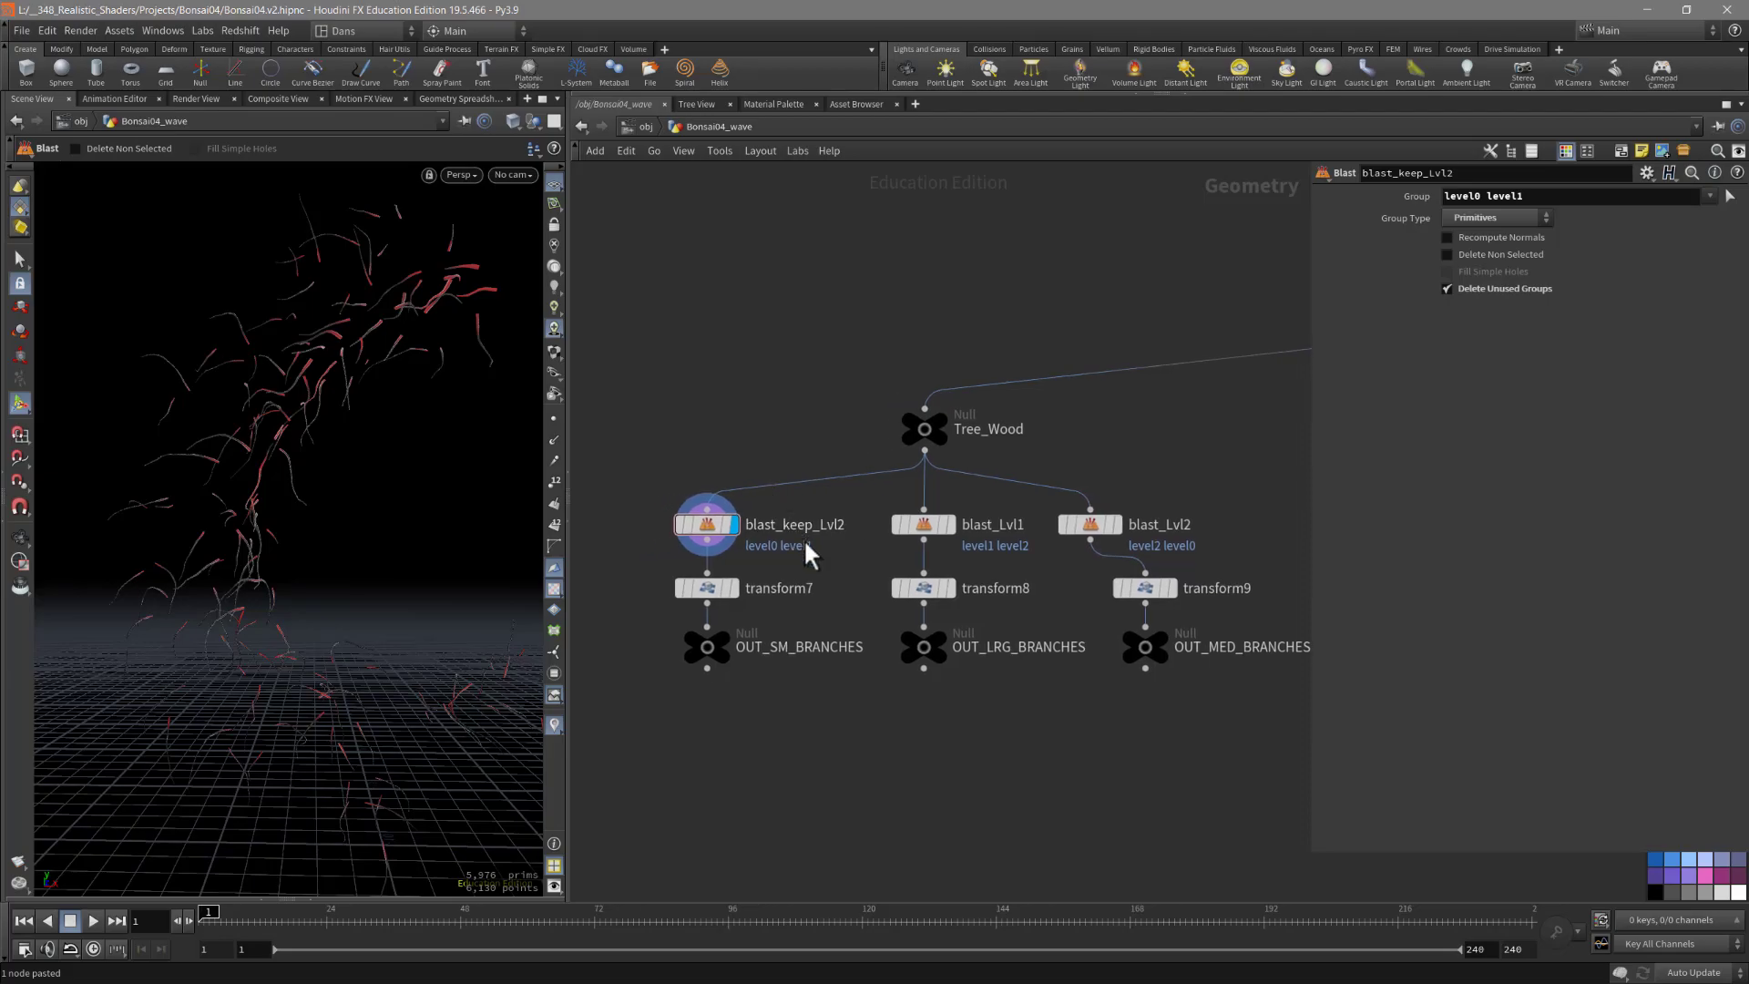
pyautogui.moveTo(822, 609); pyautogui.dragTo(808, 571, button='middle')
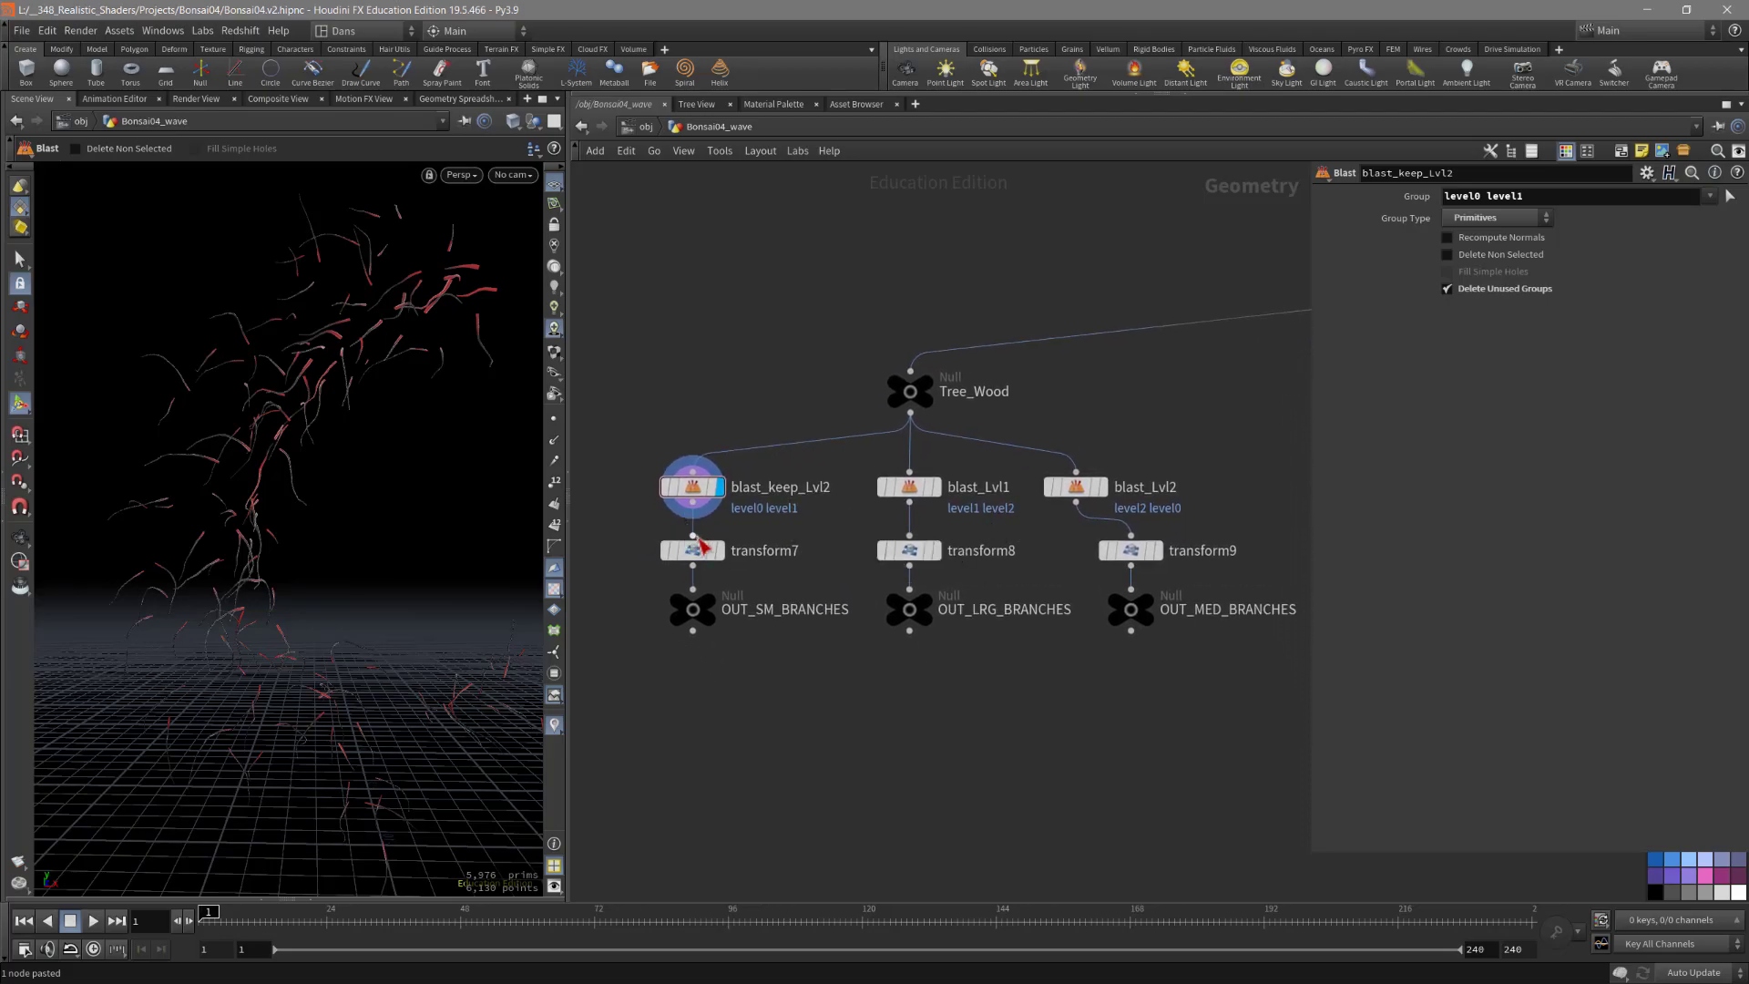
pyautogui.moveTo(695, 501)
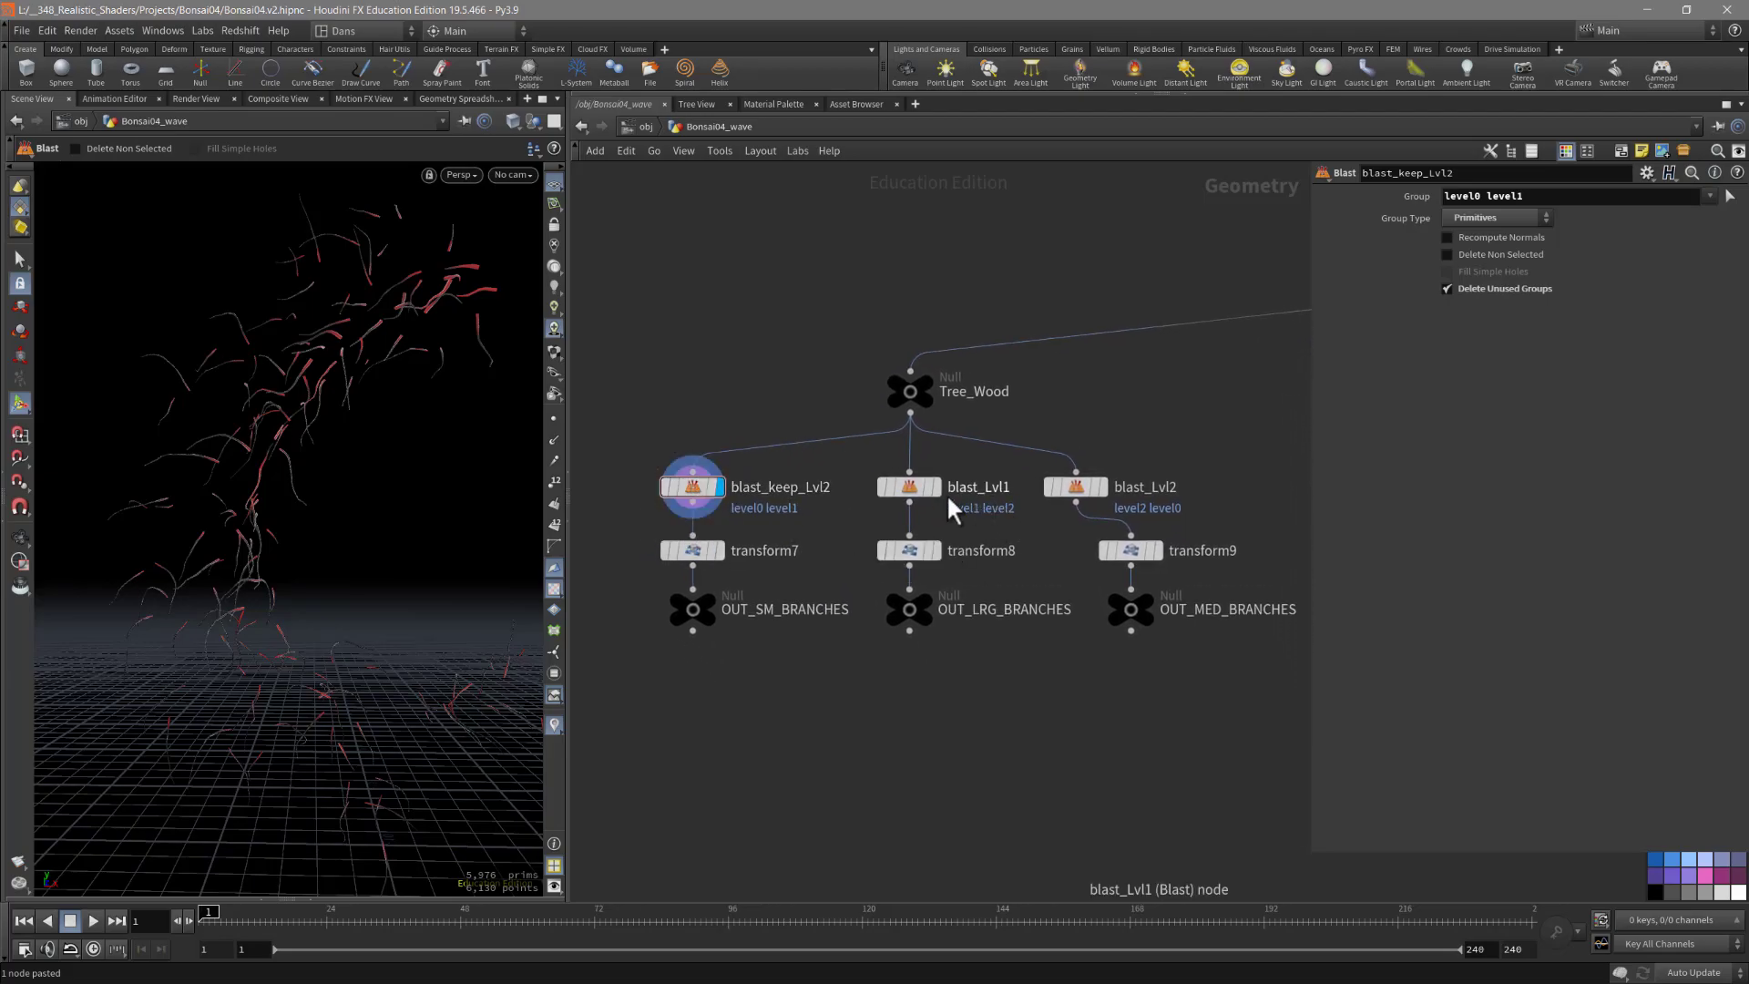
pyautogui.moveTo(301, 461); pyautogui.dragTo(275, 398)
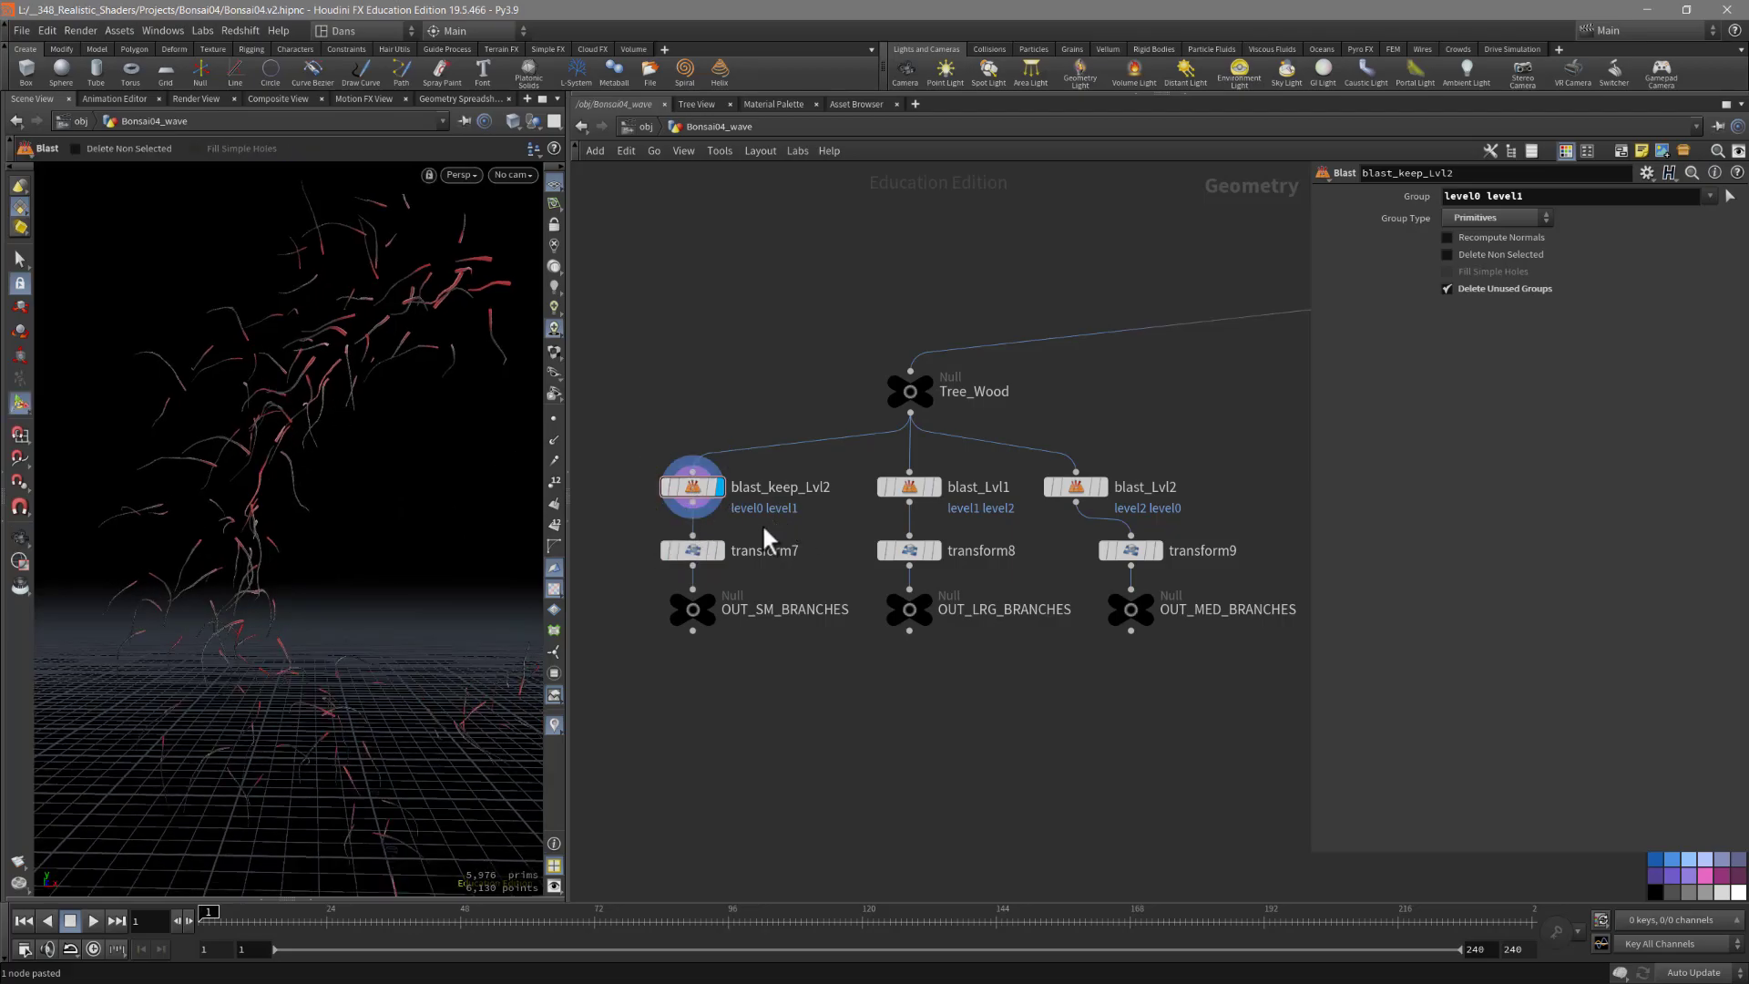
# Step: Display transform7's result, check the small branches, and select the OUT_SM_BRANCHES null below it
pyautogui.click(719, 552)
pyautogui.moveTo(390, 435); pyautogui.dragTo(418, 598)
pyautogui.press('Return')
pyautogui.moveTo(1046, 791); pyautogui.dragTo(964, 754, button='middle')
pyautogui.scroll(-2, 1034, 487)
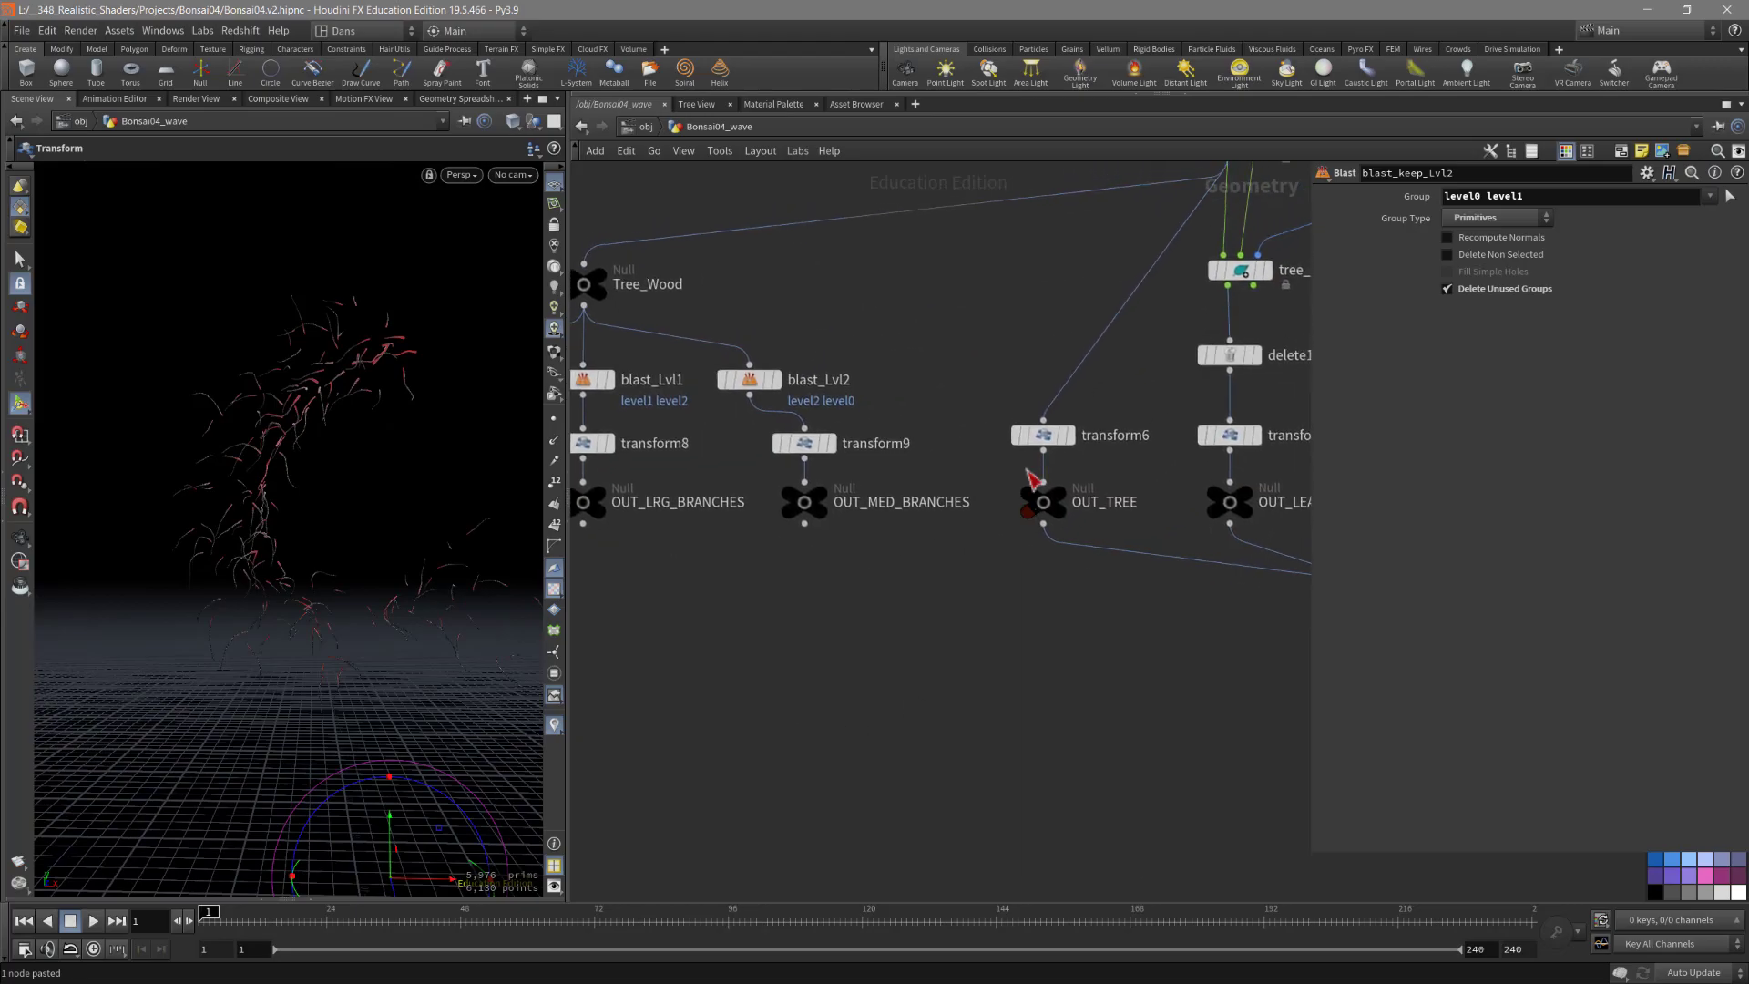
pyautogui.scroll(-3, 1145, 742)
pyautogui.scroll(3, 1036, 723)
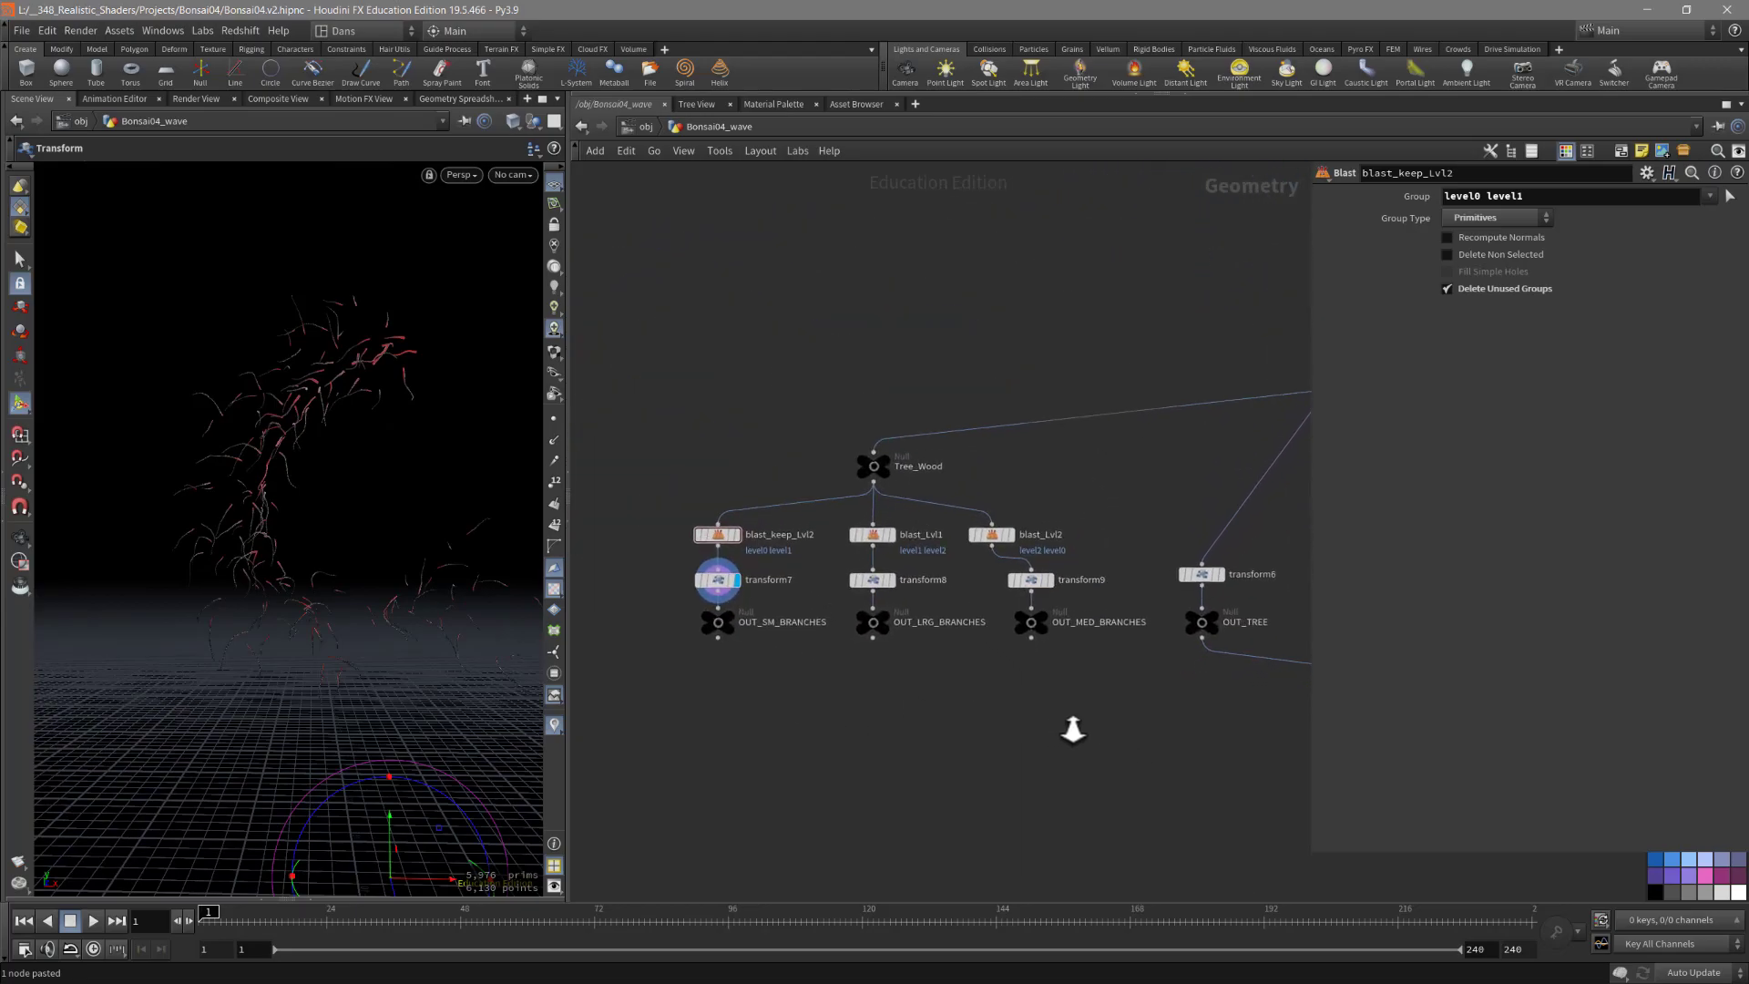
pyautogui.scroll(1, 834, 638)
pyautogui.scroll(2, 865, 656)
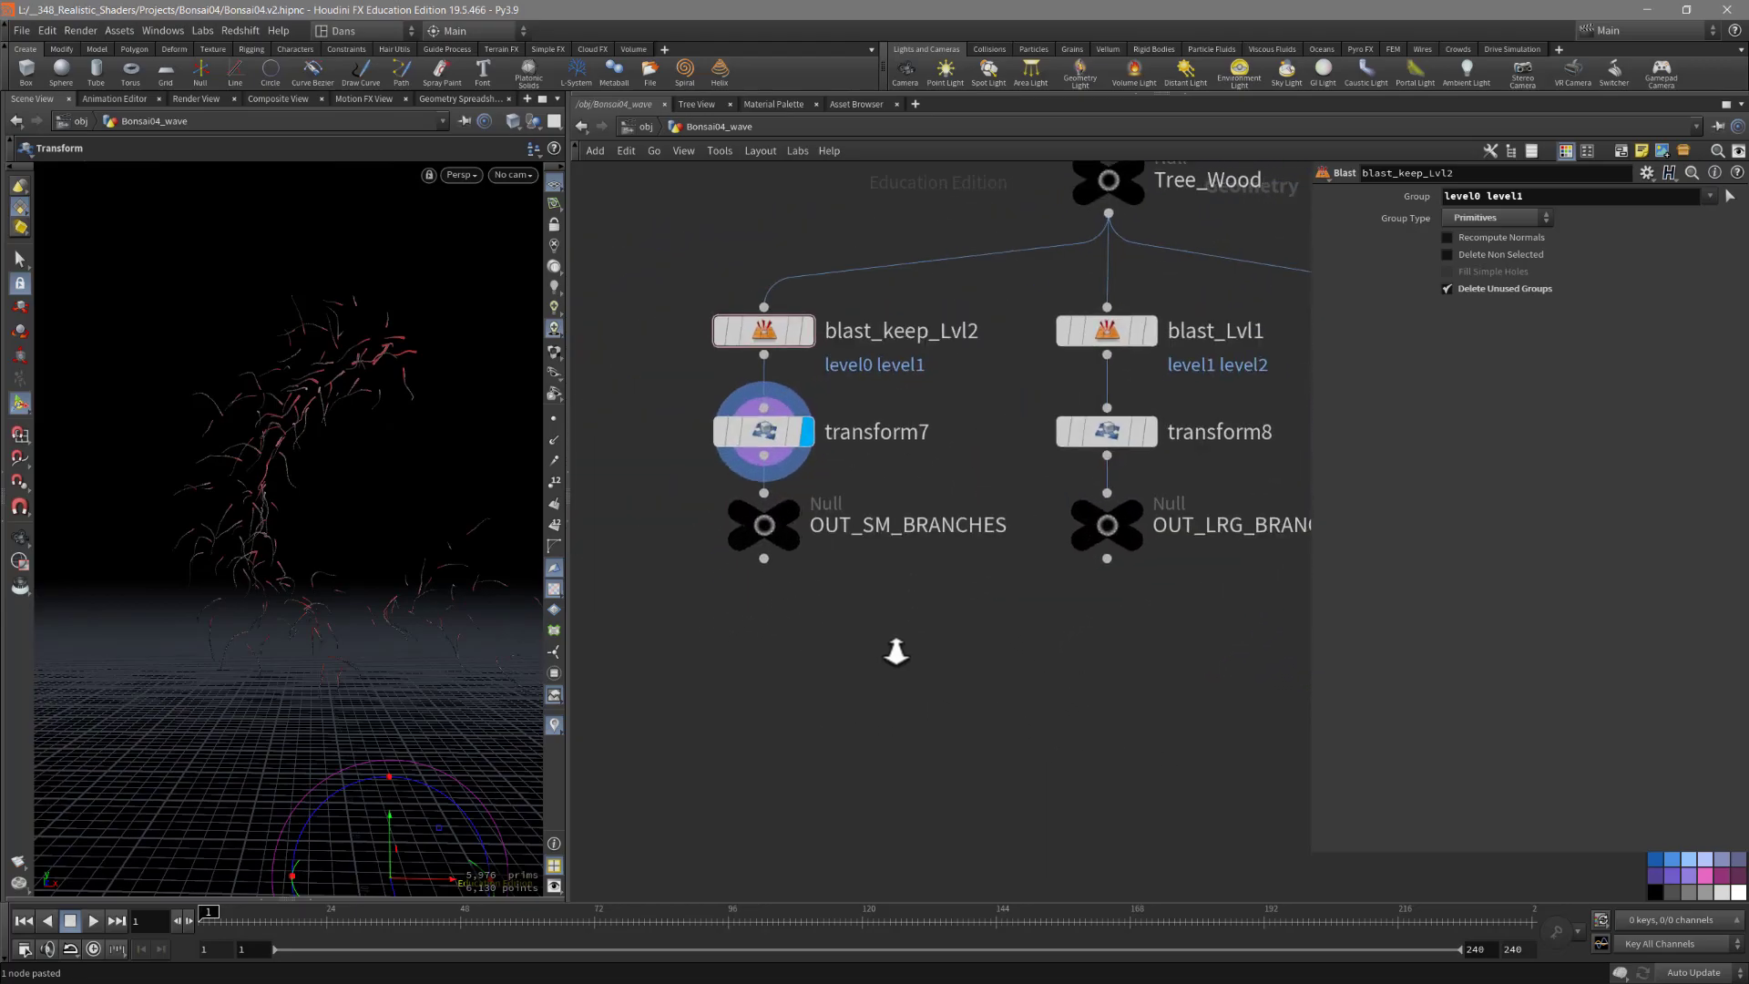
pyautogui.moveTo(899, 652); pyautogui.dragTo(878, 695, button='middle')
pyautogui.click(779, 589)
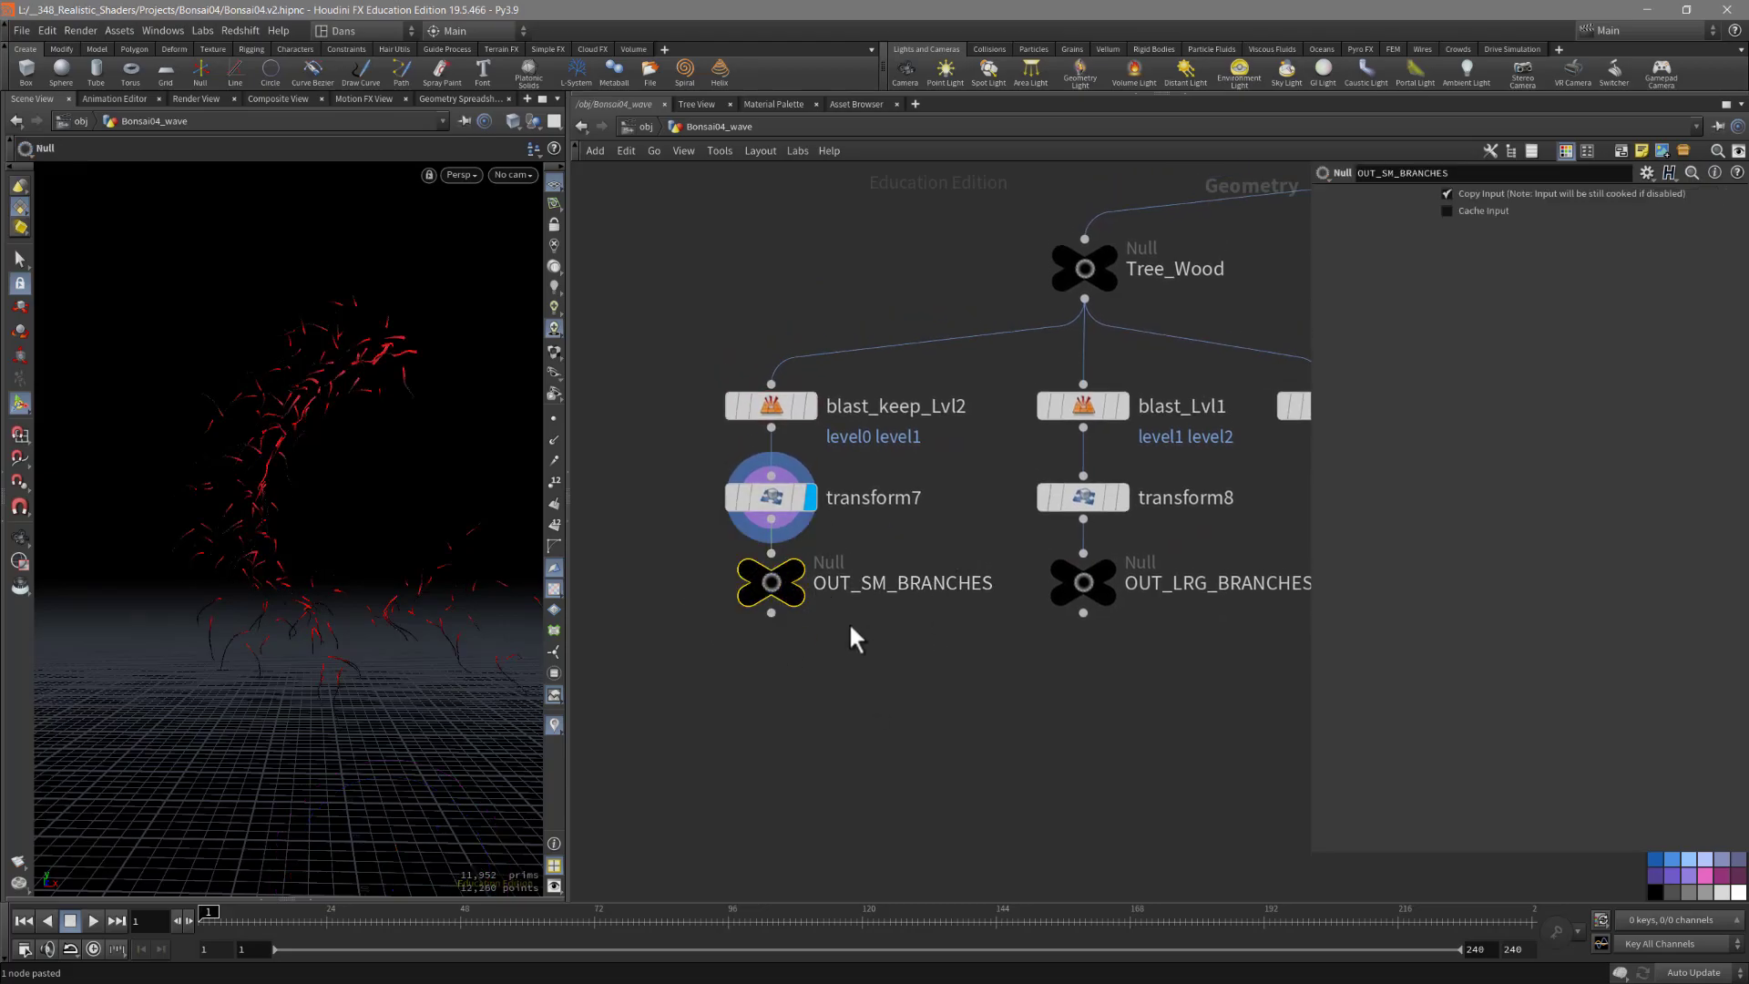
pyautogui.moveTo(886, 687); pyautogui.dragTo(764, 711, button='middle')
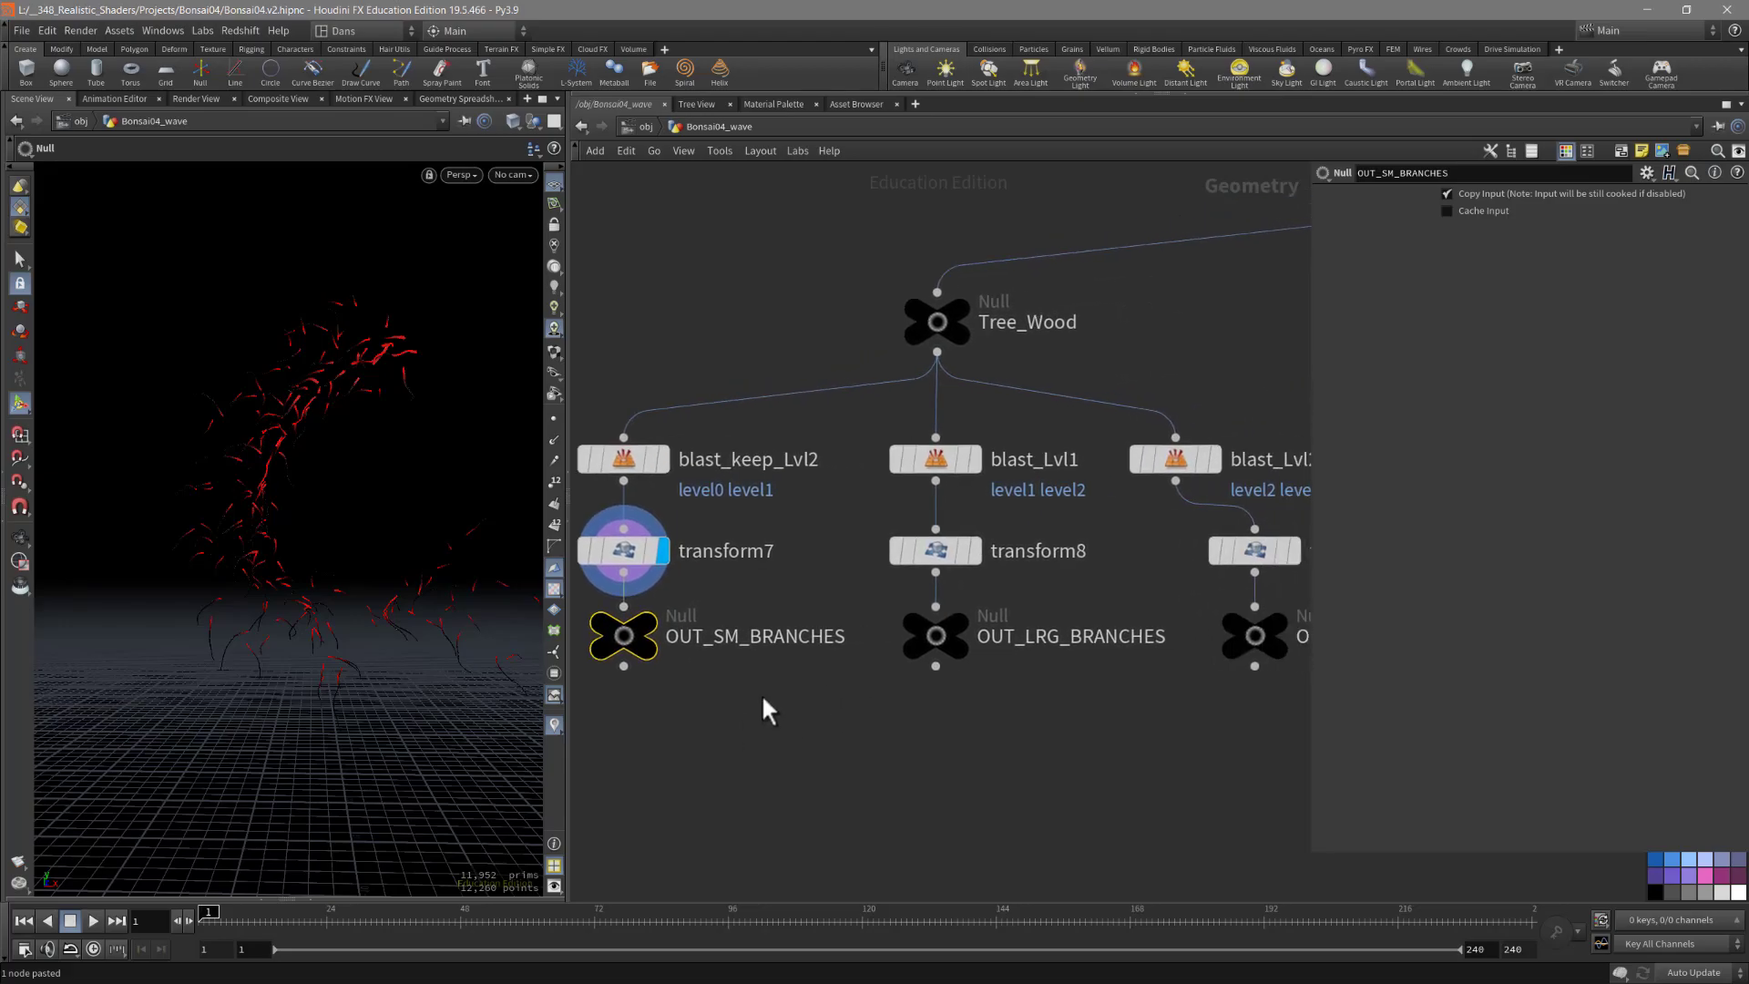
# Step: Display blast_Lvl1 and its OUT_LRG_BRANCHES null to examine the trunk geometry
pyautogui.click(978, 458)
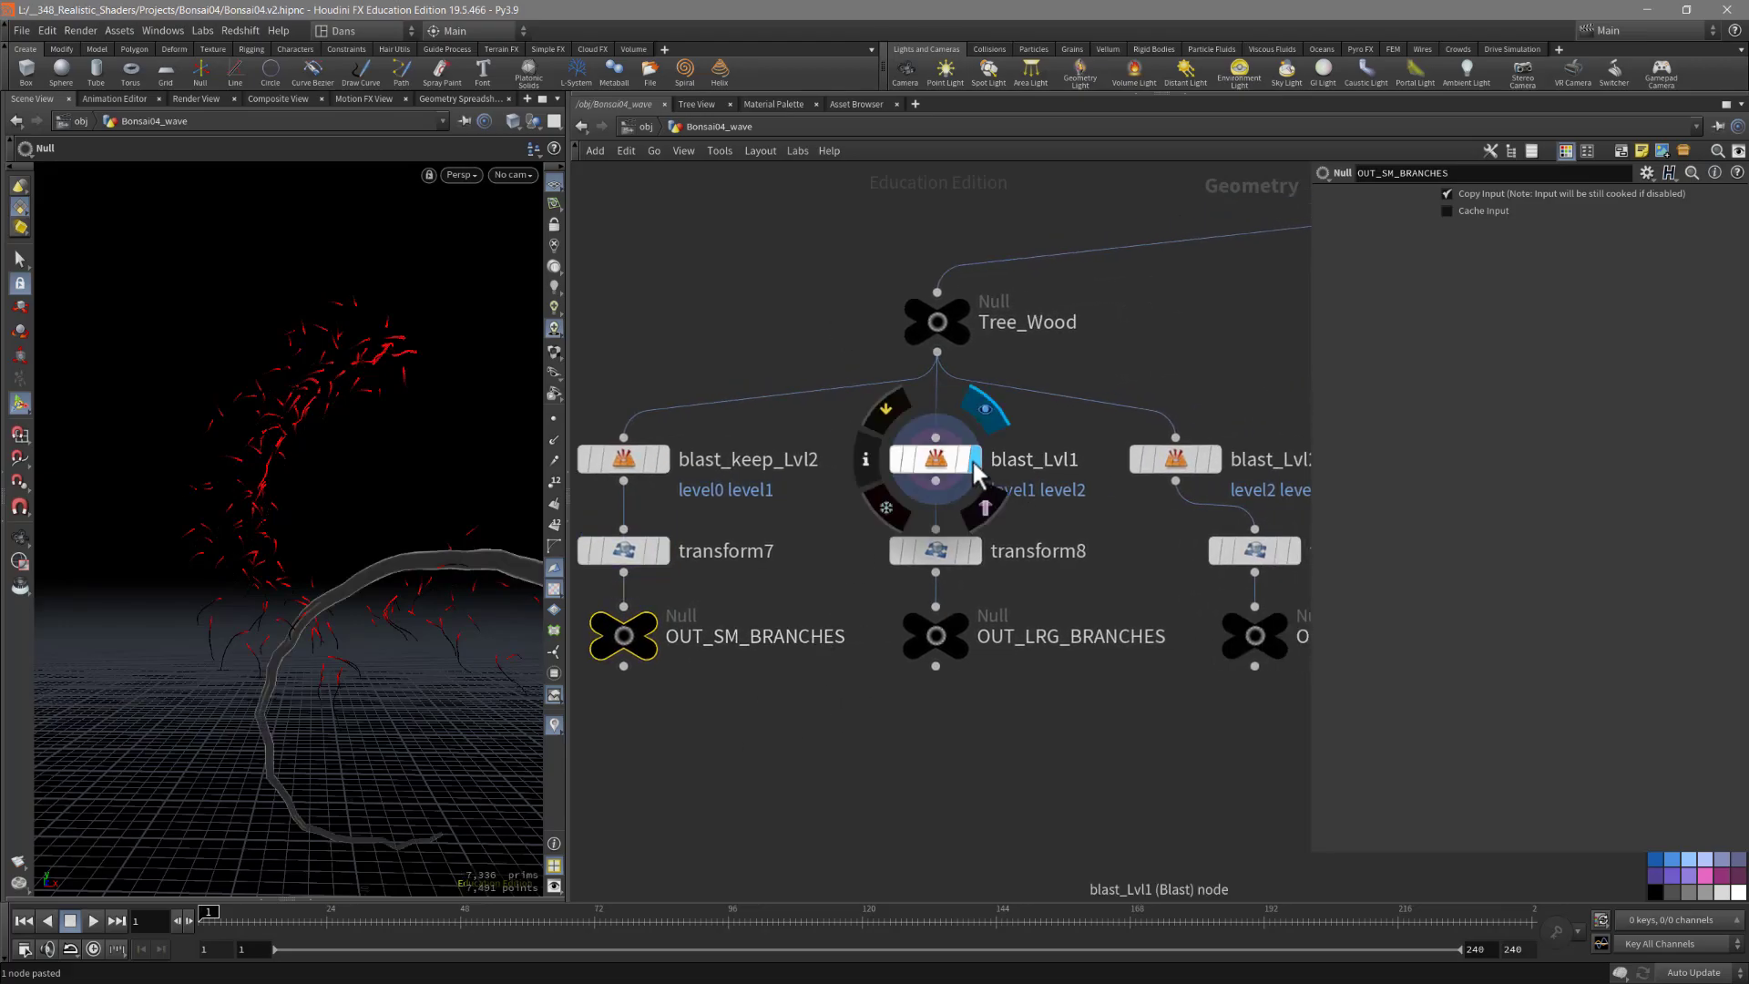
pyautogui.click(957, 623)
pyautogui.moveTo(379, 565); pyautogui.dragTo(336, 547)
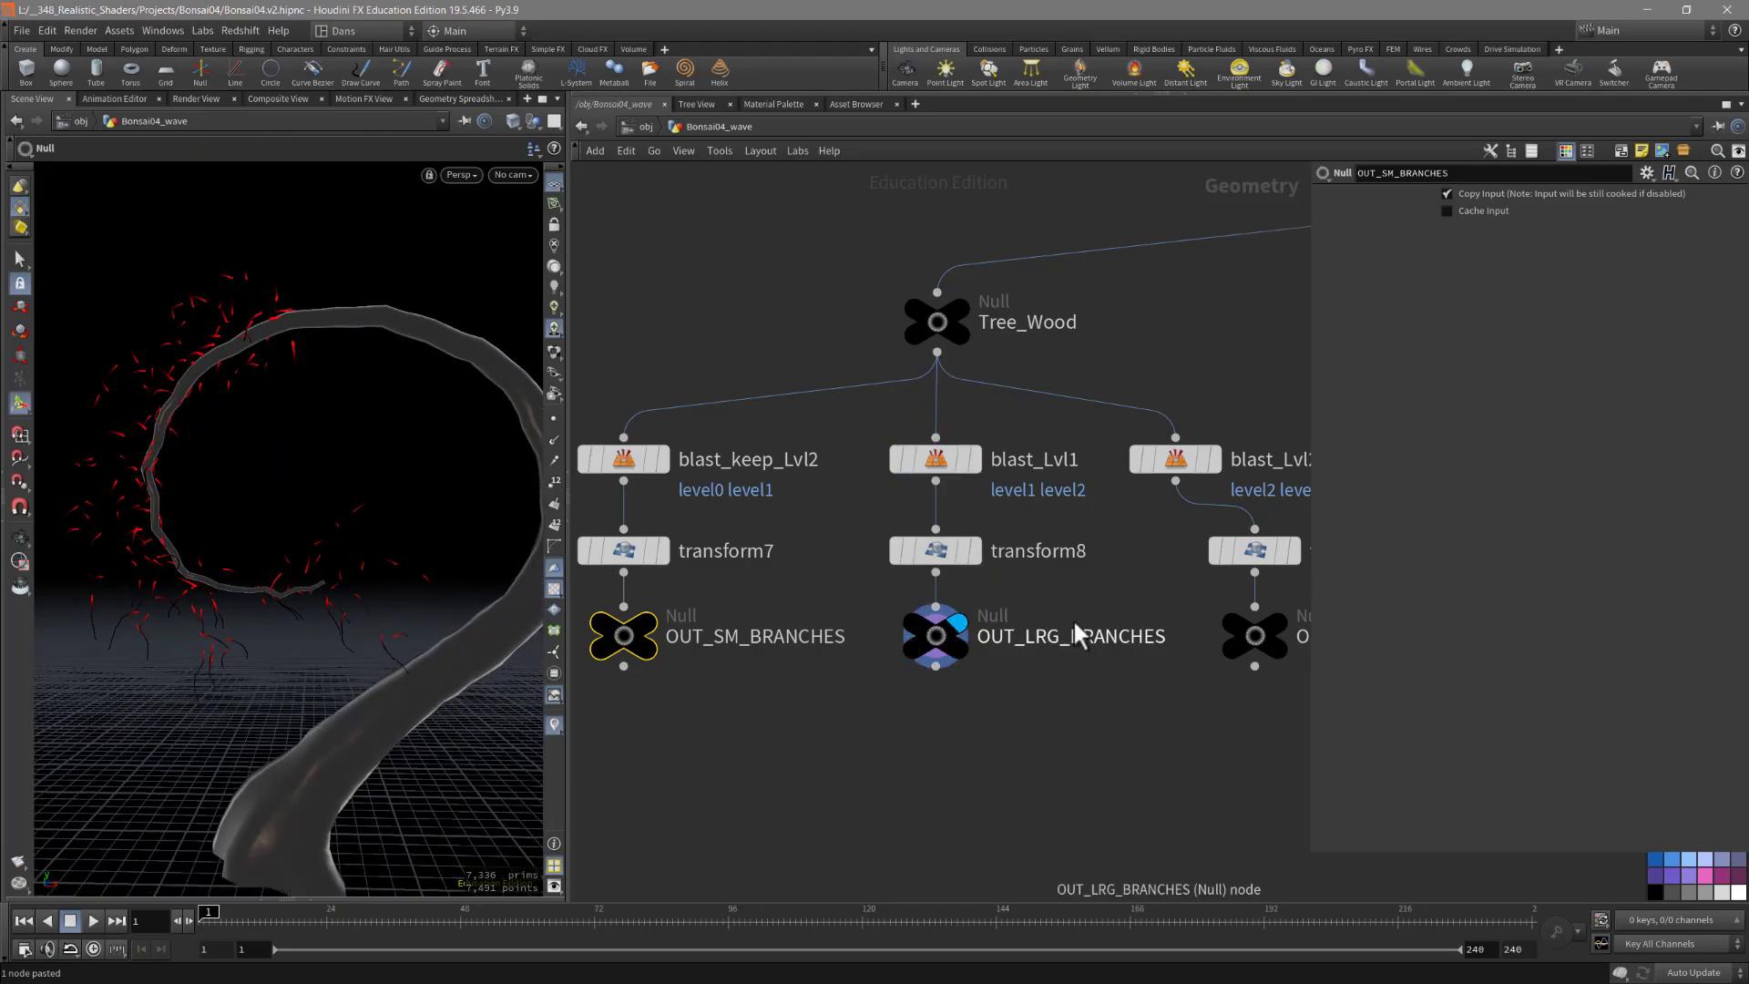
pyautogui.moveTo(1019, 735); pyautogui.dragTo(800, 664, button='middle')
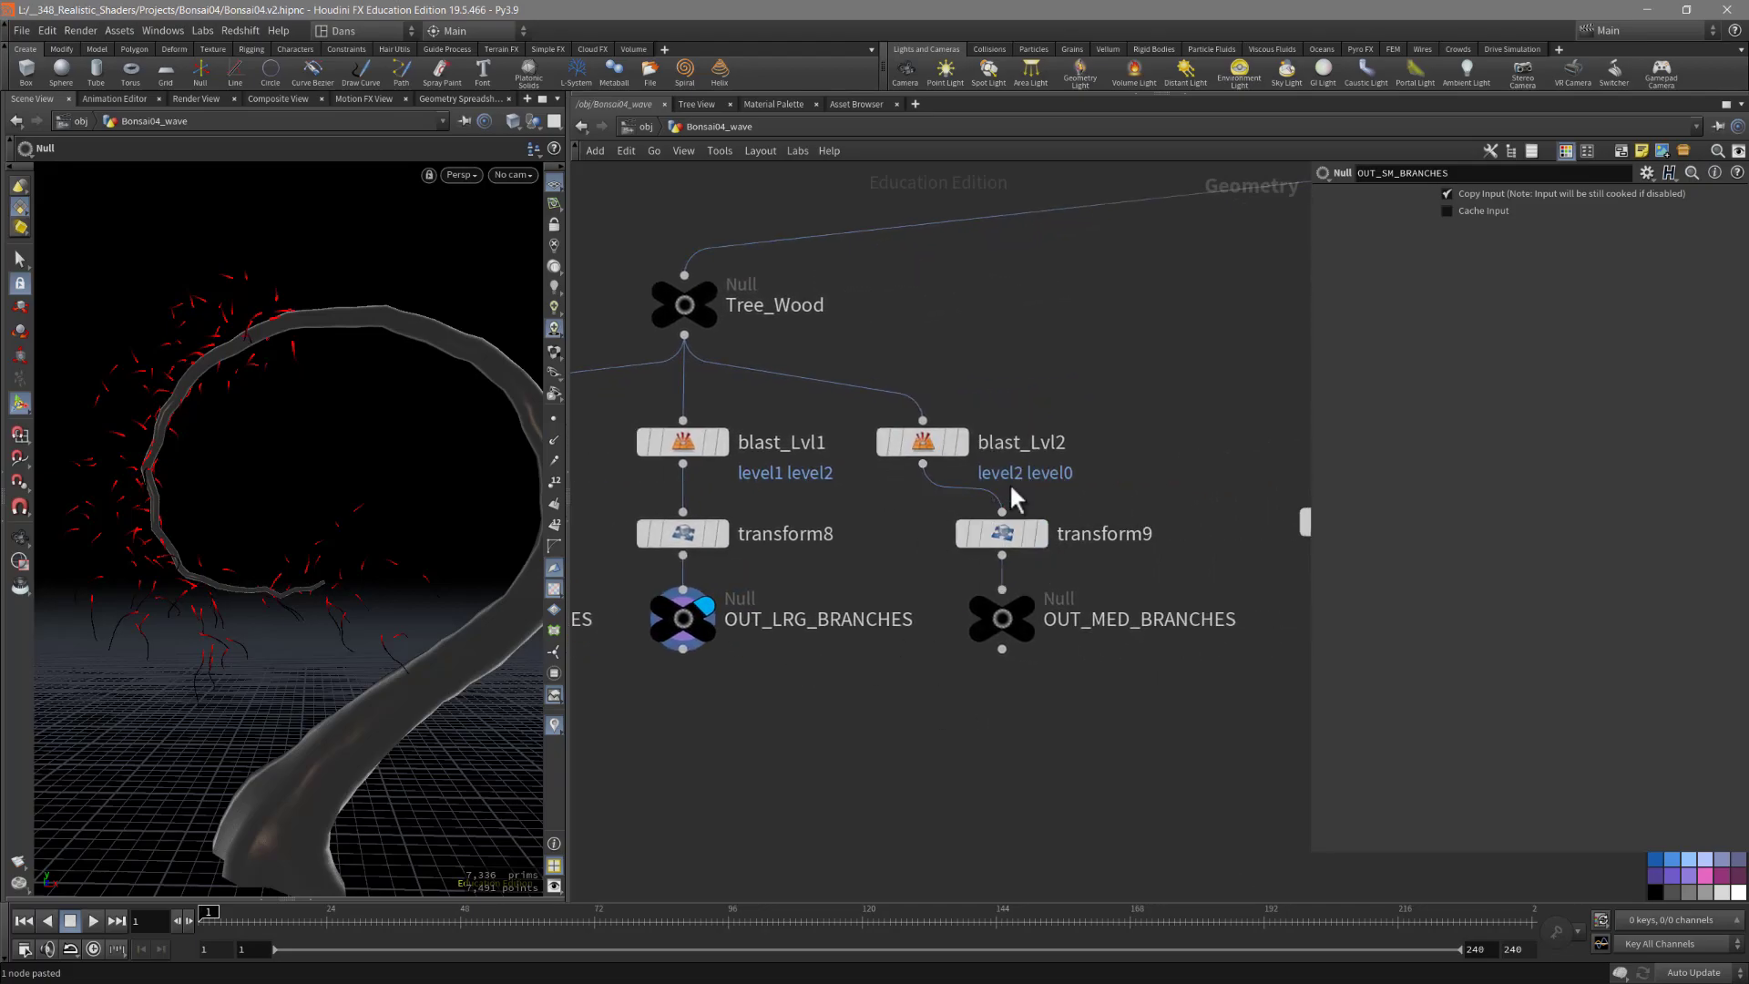
# Step: Display the OUT_MED_BRANCHES null and examine the medium branches from several angles
pyautogui.moveTo(662, 550)
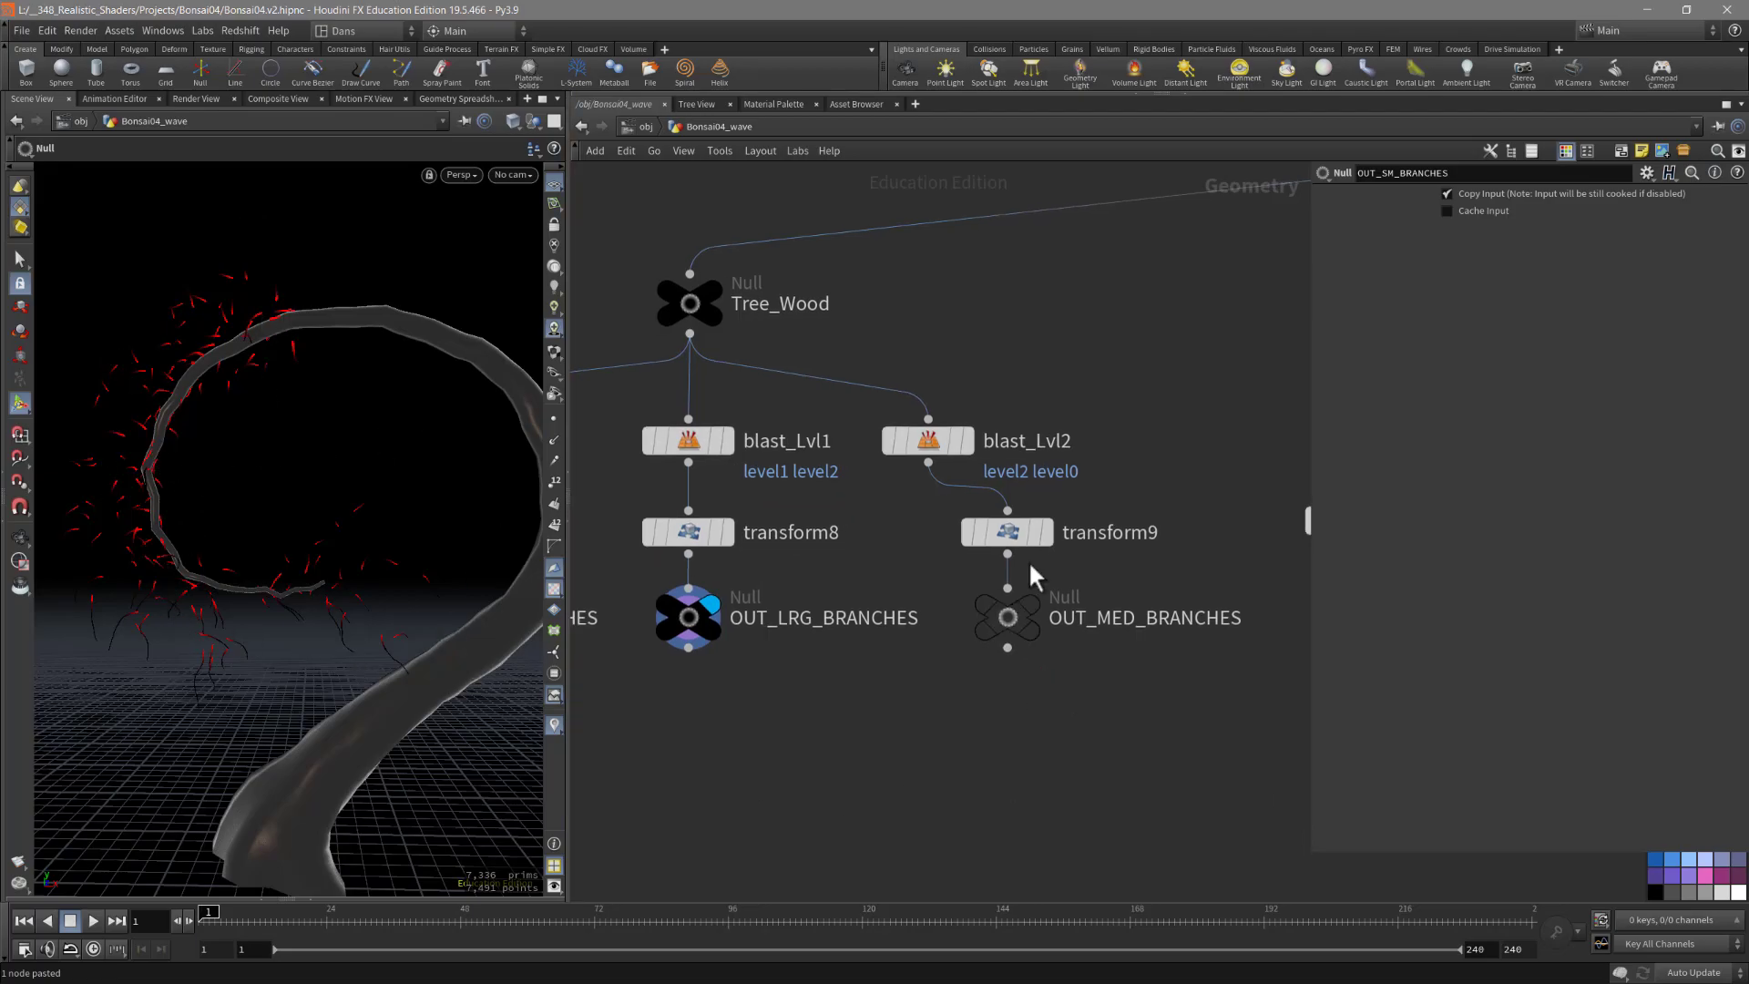
pyautogui.click(1030, 607)
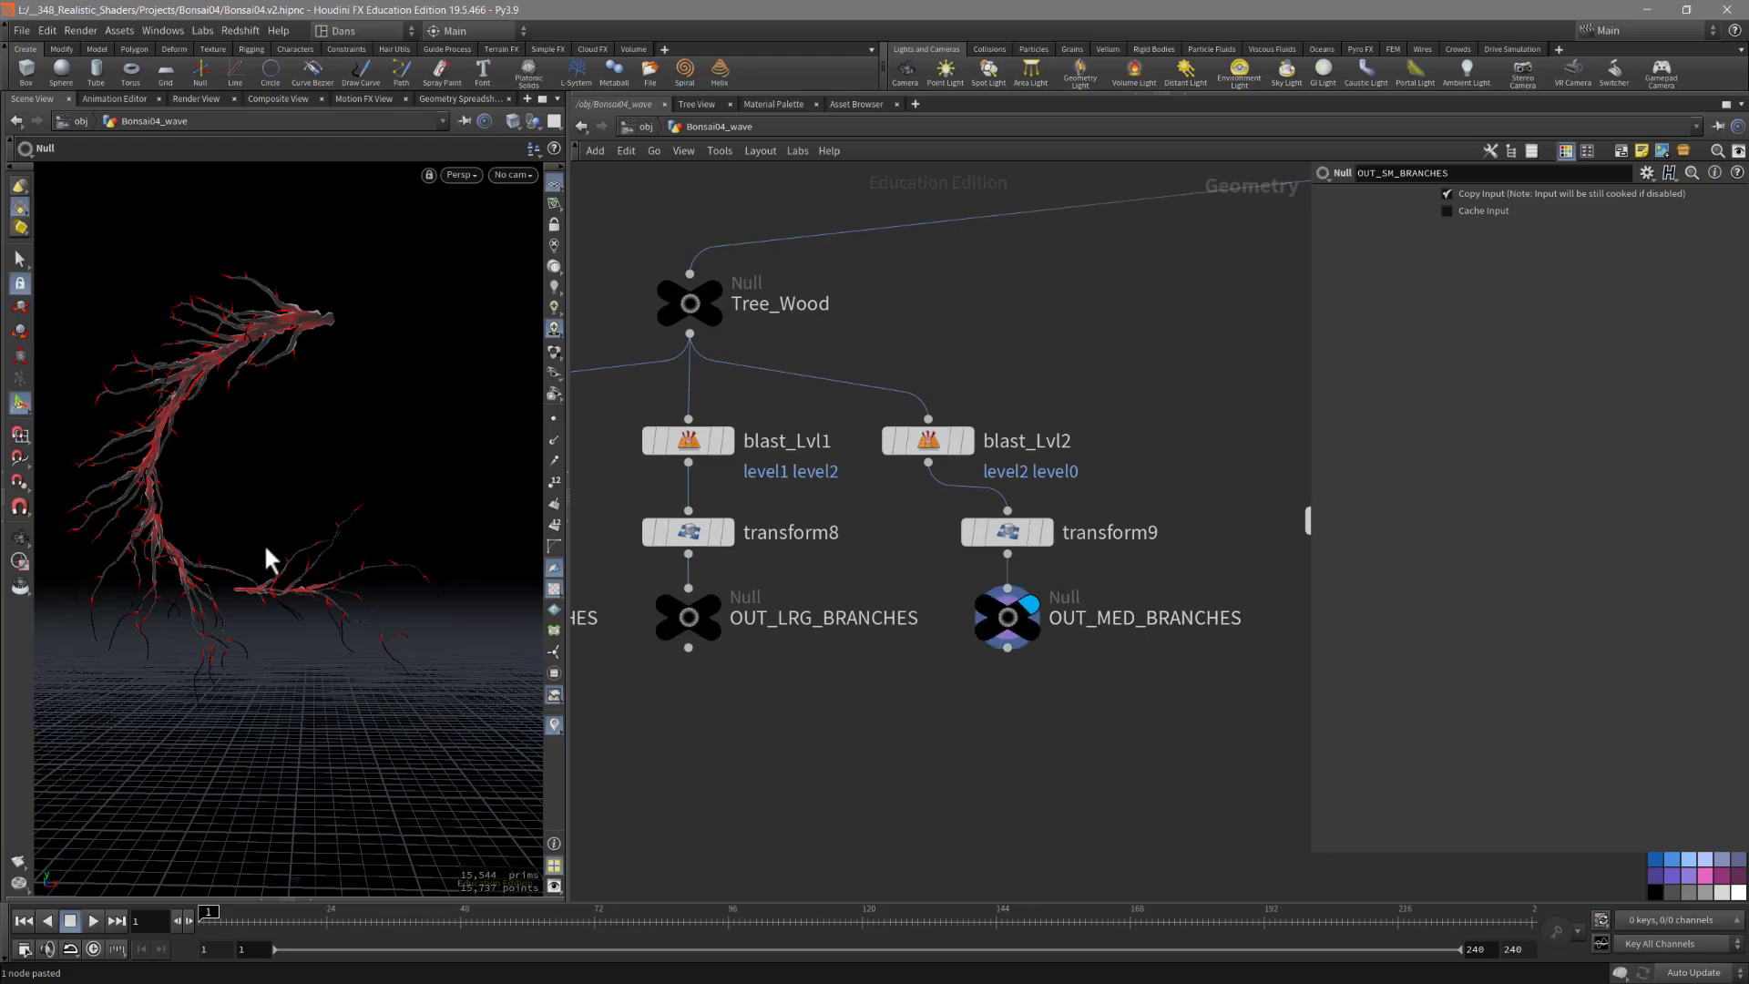
pyautogui.moveTo(266, 559); pyautogui.dragTo(293, 592)
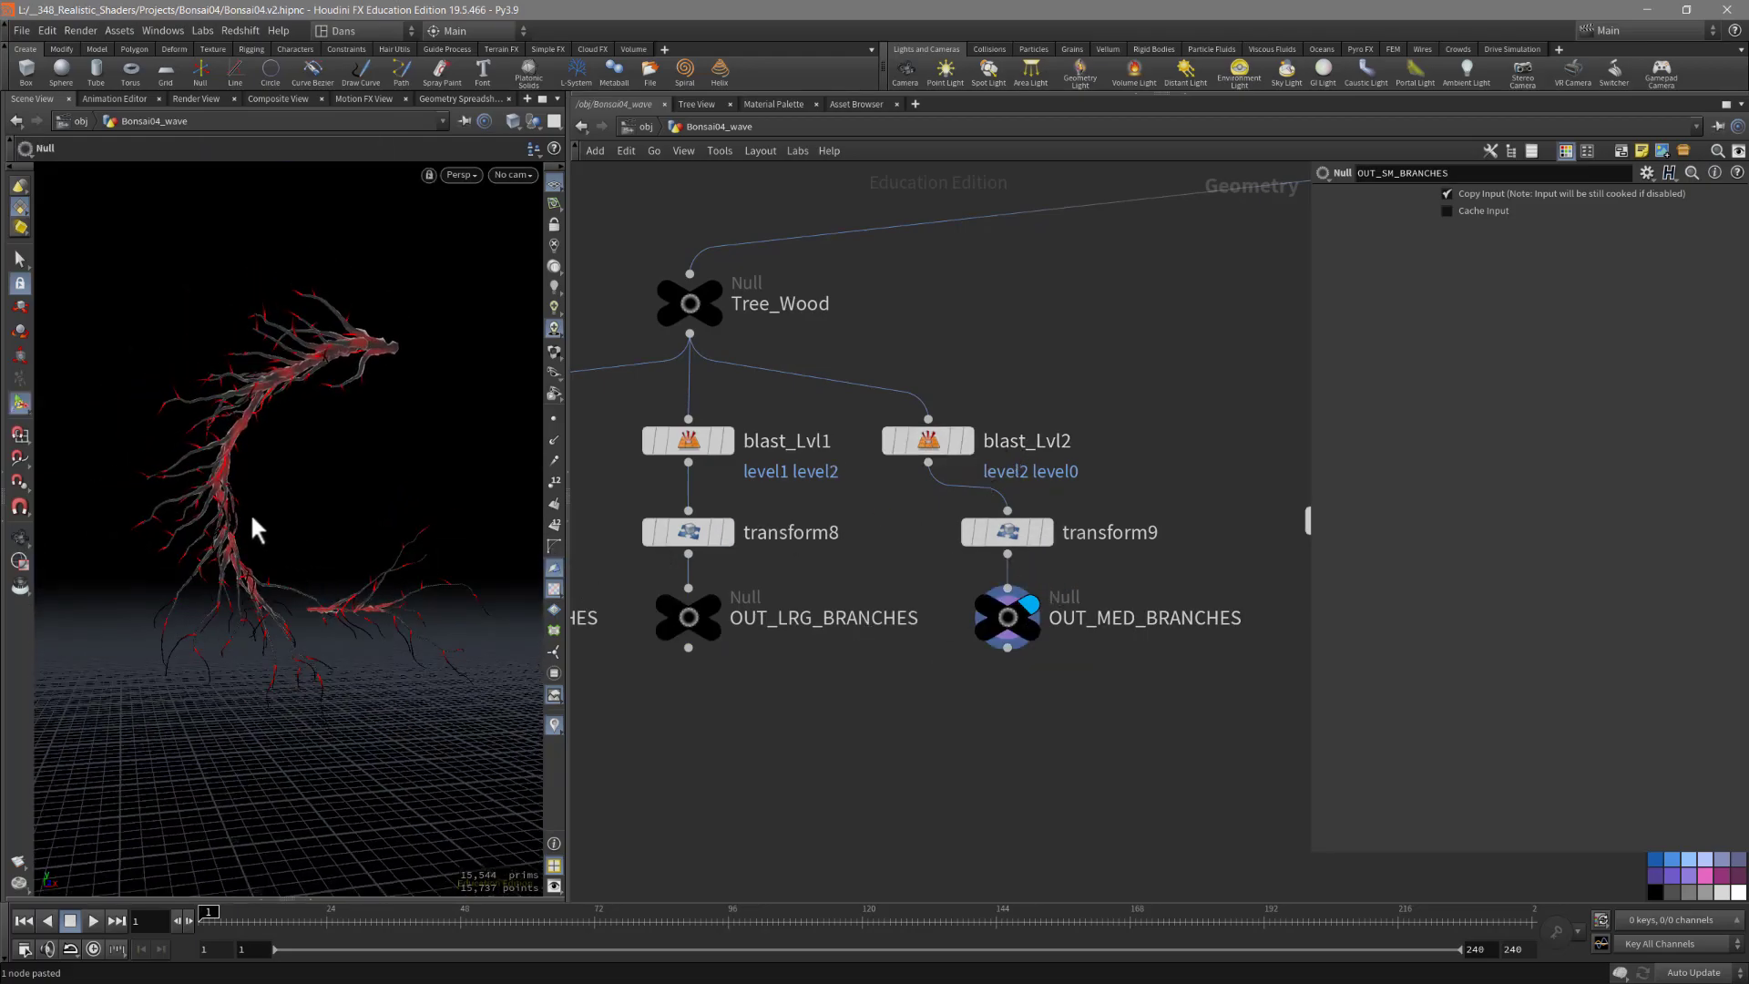
pyautogui.moveTo(254, 528); pyautogui.dragTo(292, 521)
pyautogui.click(1002, 620)
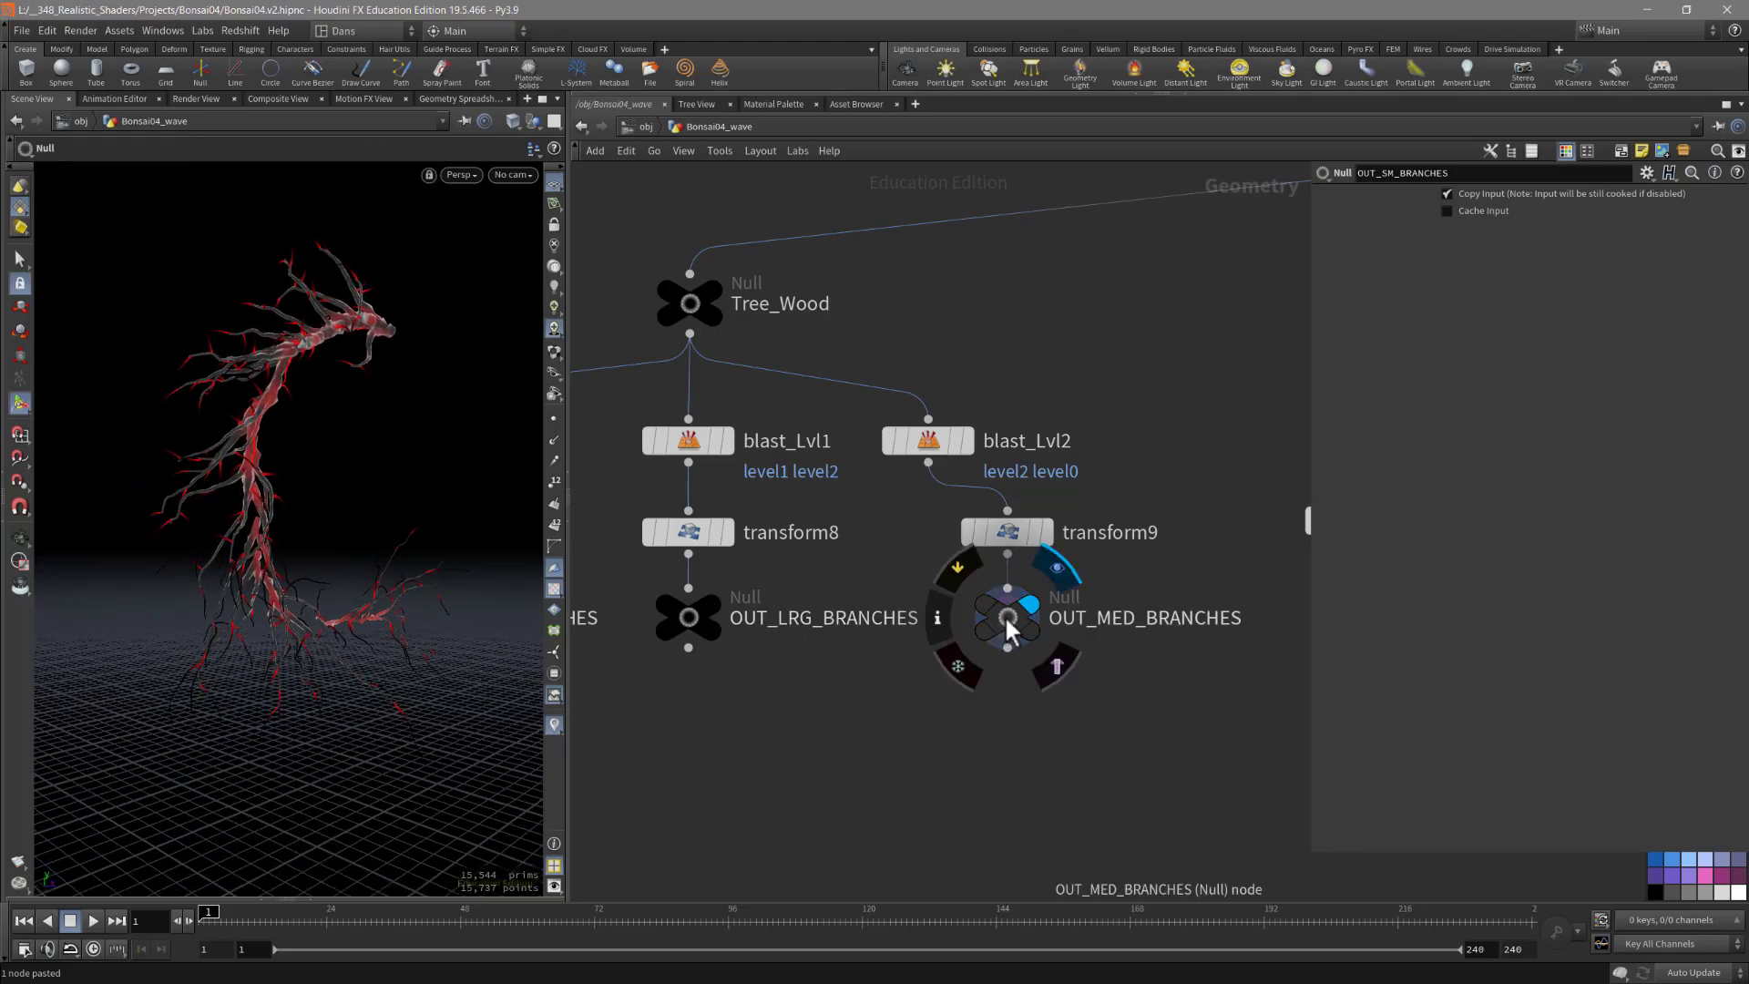
# Step: Examine the medium branches and the branch output nodes, and go up to the object-level network
pyautogui.moveTo(300, 602)
pyautogui.mouseDown()
pyautogui.moveTo(337, 609)
pyautogui.moveTo(293, 577)
pyautogui.moveTo(273, 592)
pyautogui.mouseUp()
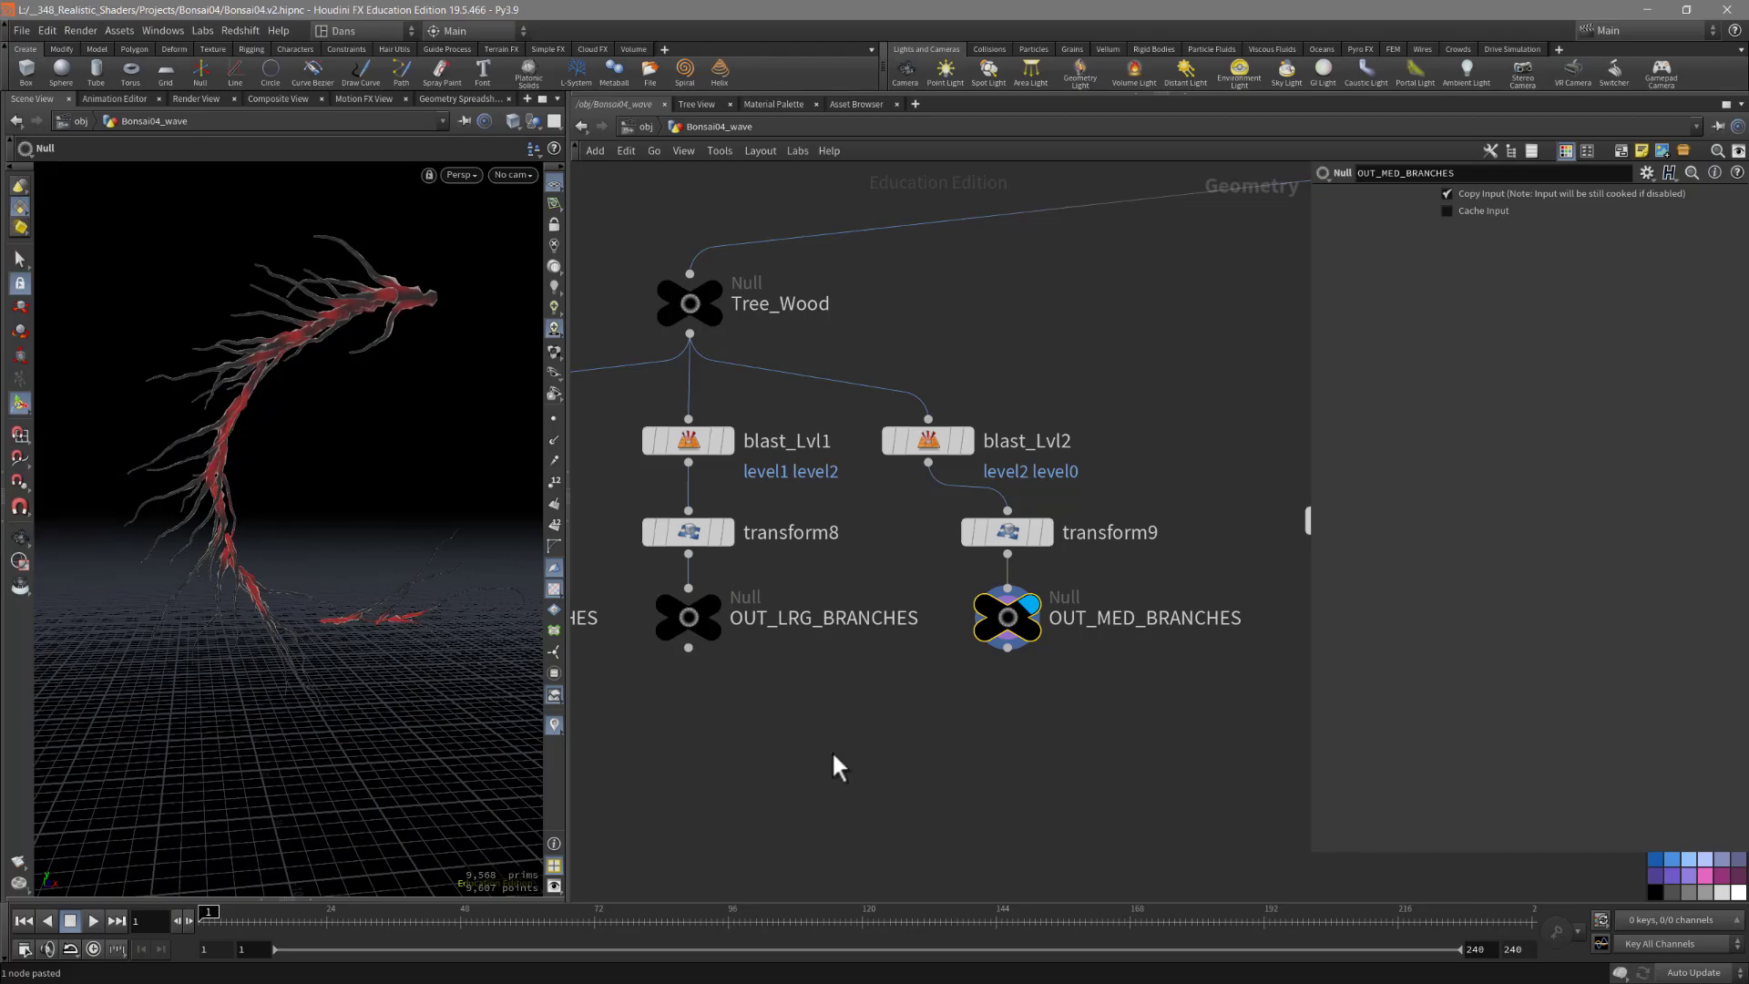
pyautogui.moveTo(835, 765); pyautogui.dragTo(926, 792, button='middle')
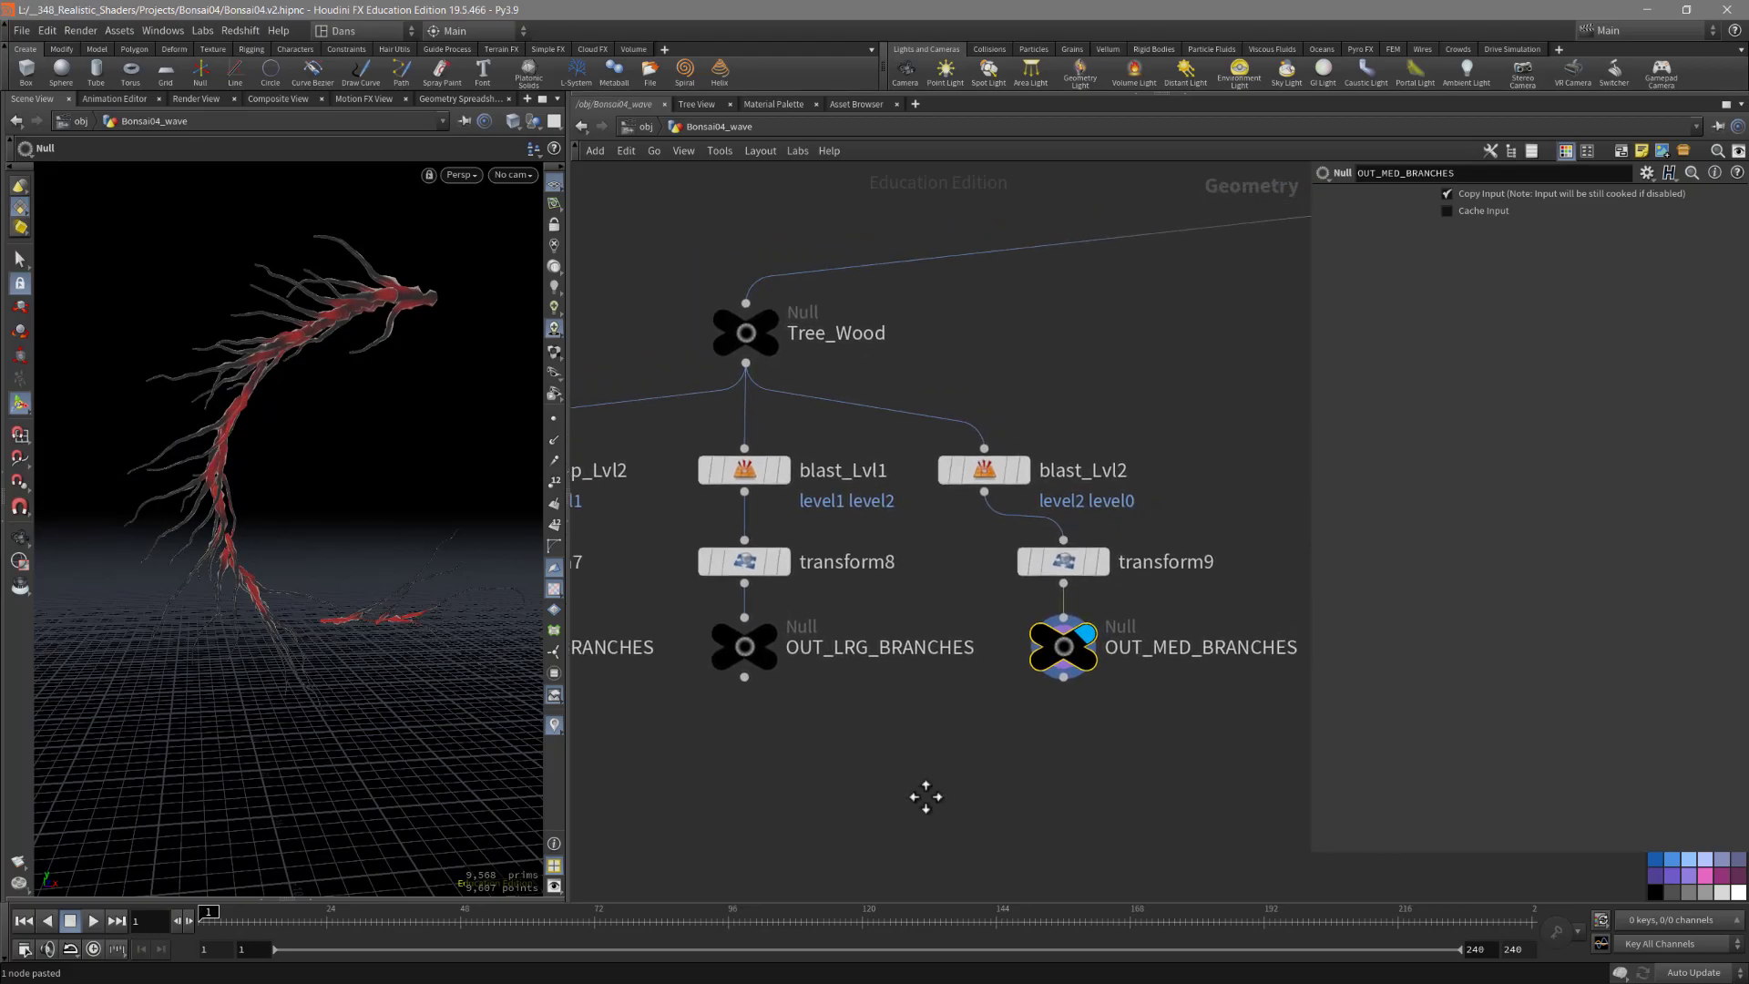
pyautogui.click(645, 127)
pyautogui.moveTo(1082, 856); pyautogui.dragTo(1090, 602, button='middle')
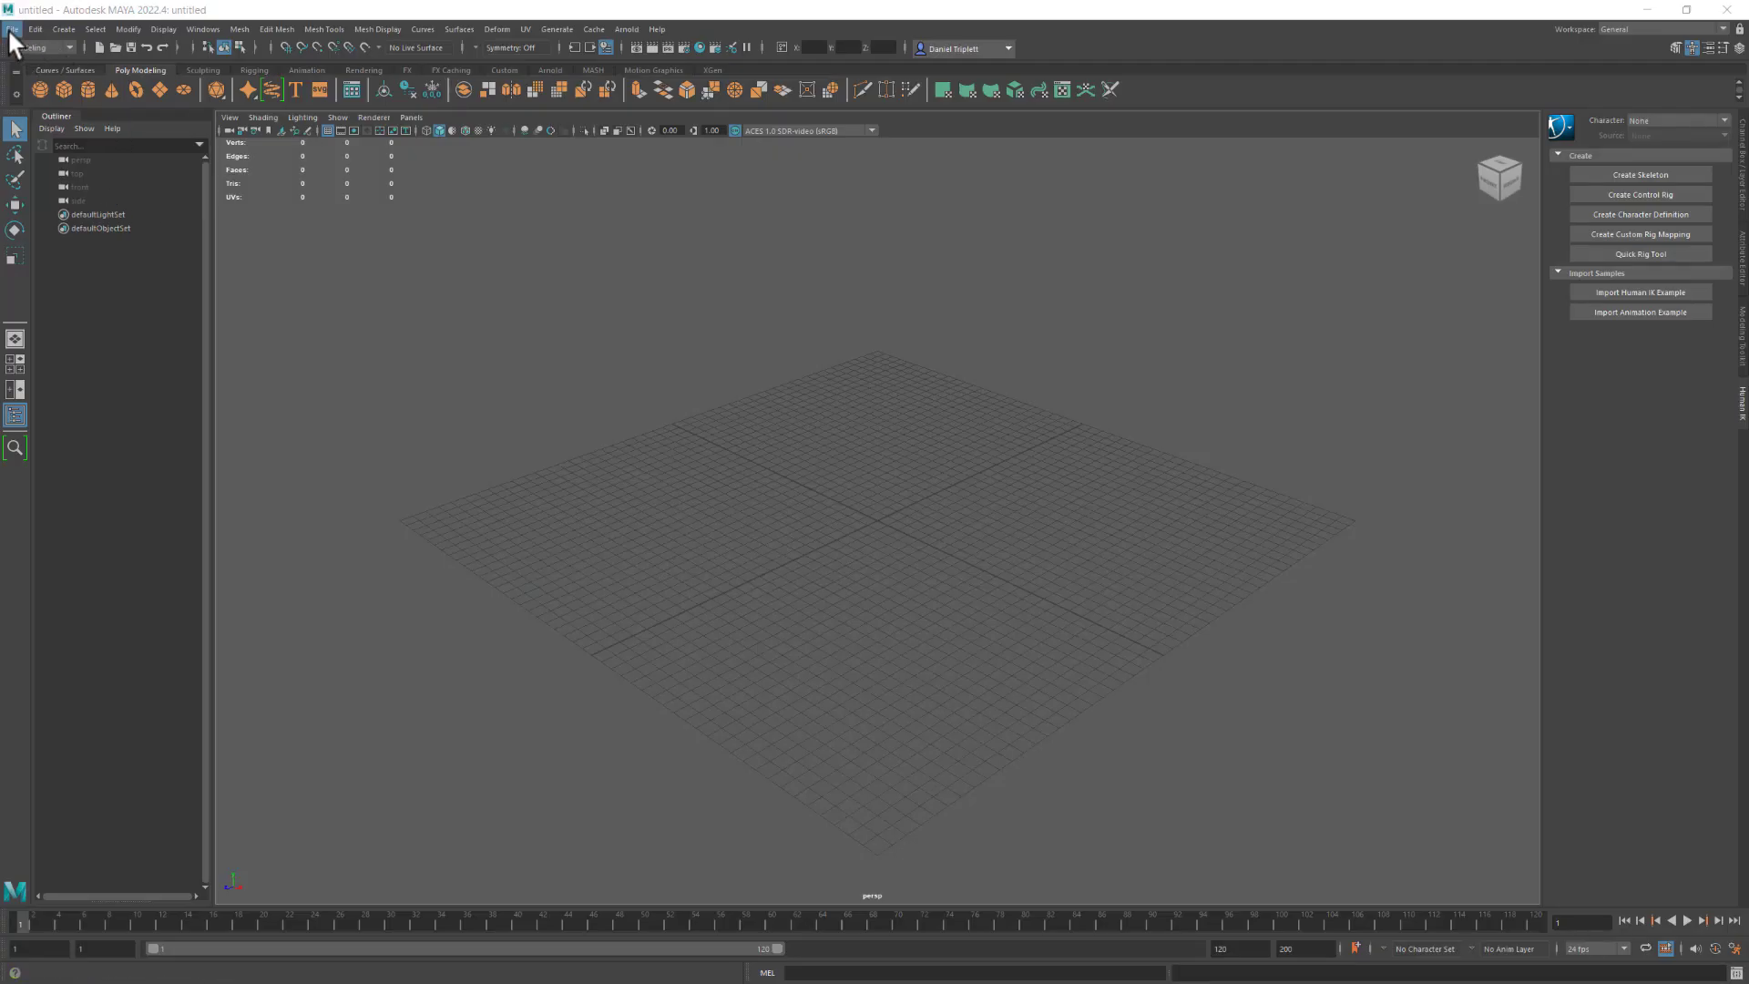
# Step: Switch to Maya and import Out_leaves.obj from the Bonsai04 geo folder
pyautogui.click(11, 29)
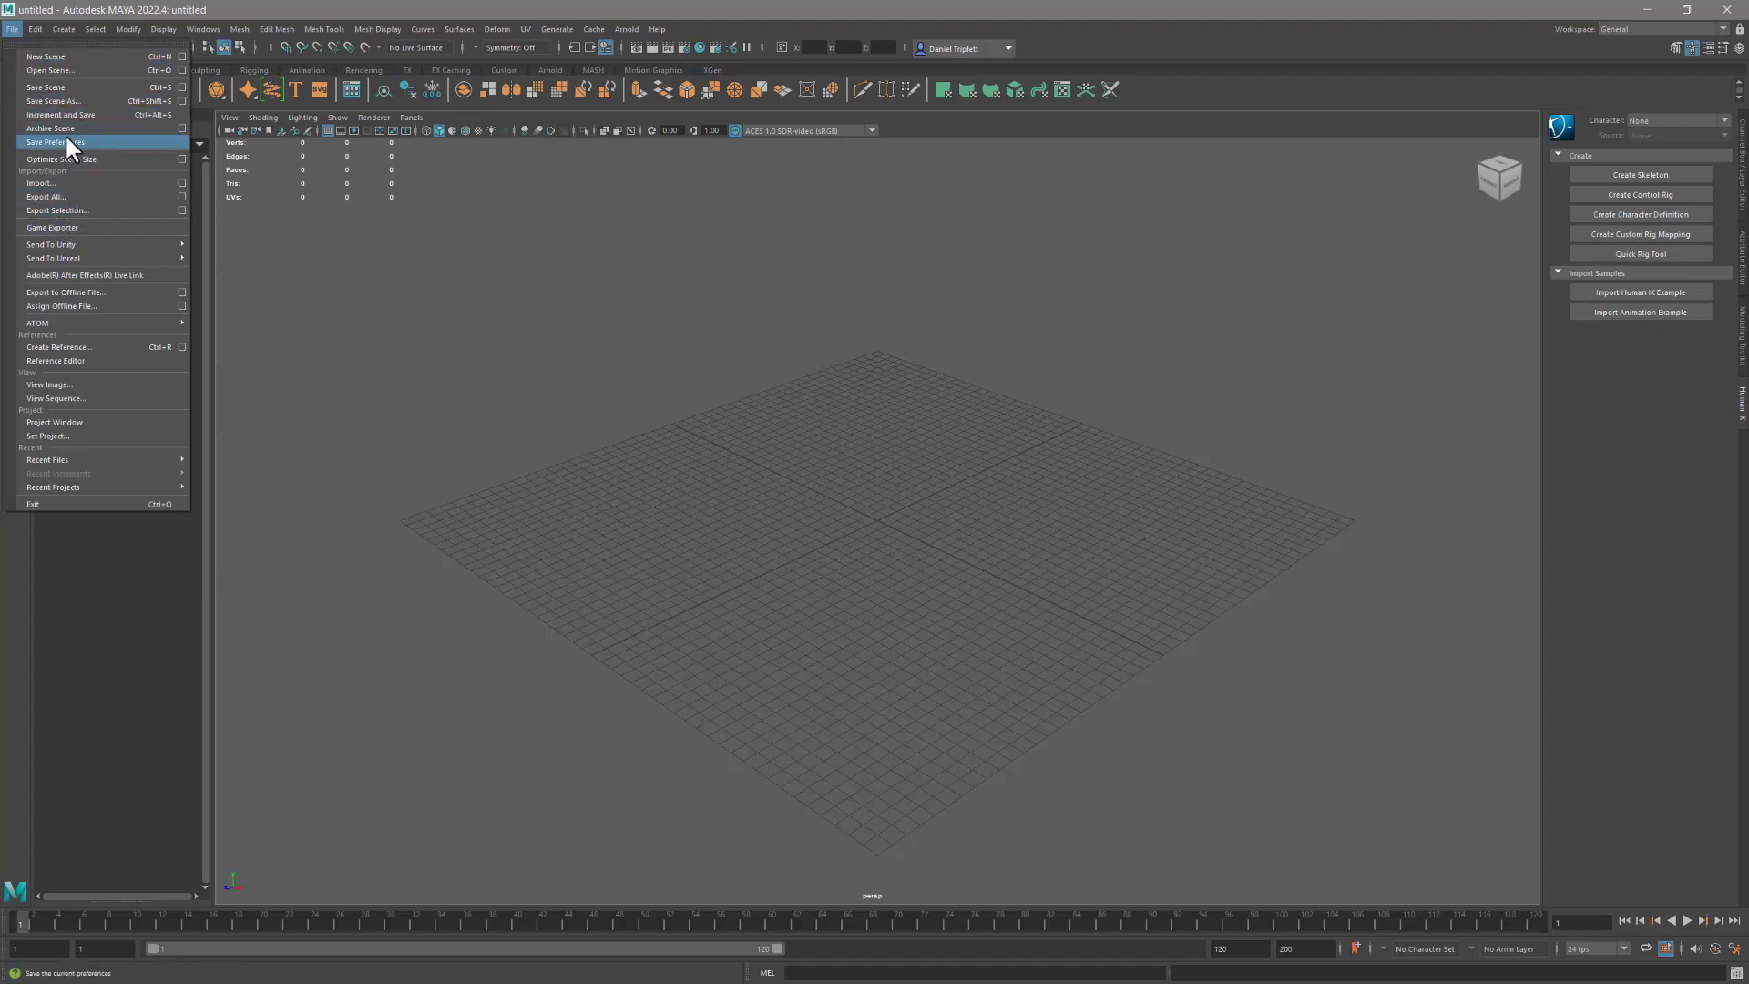
pyautogui.click(44, 181)
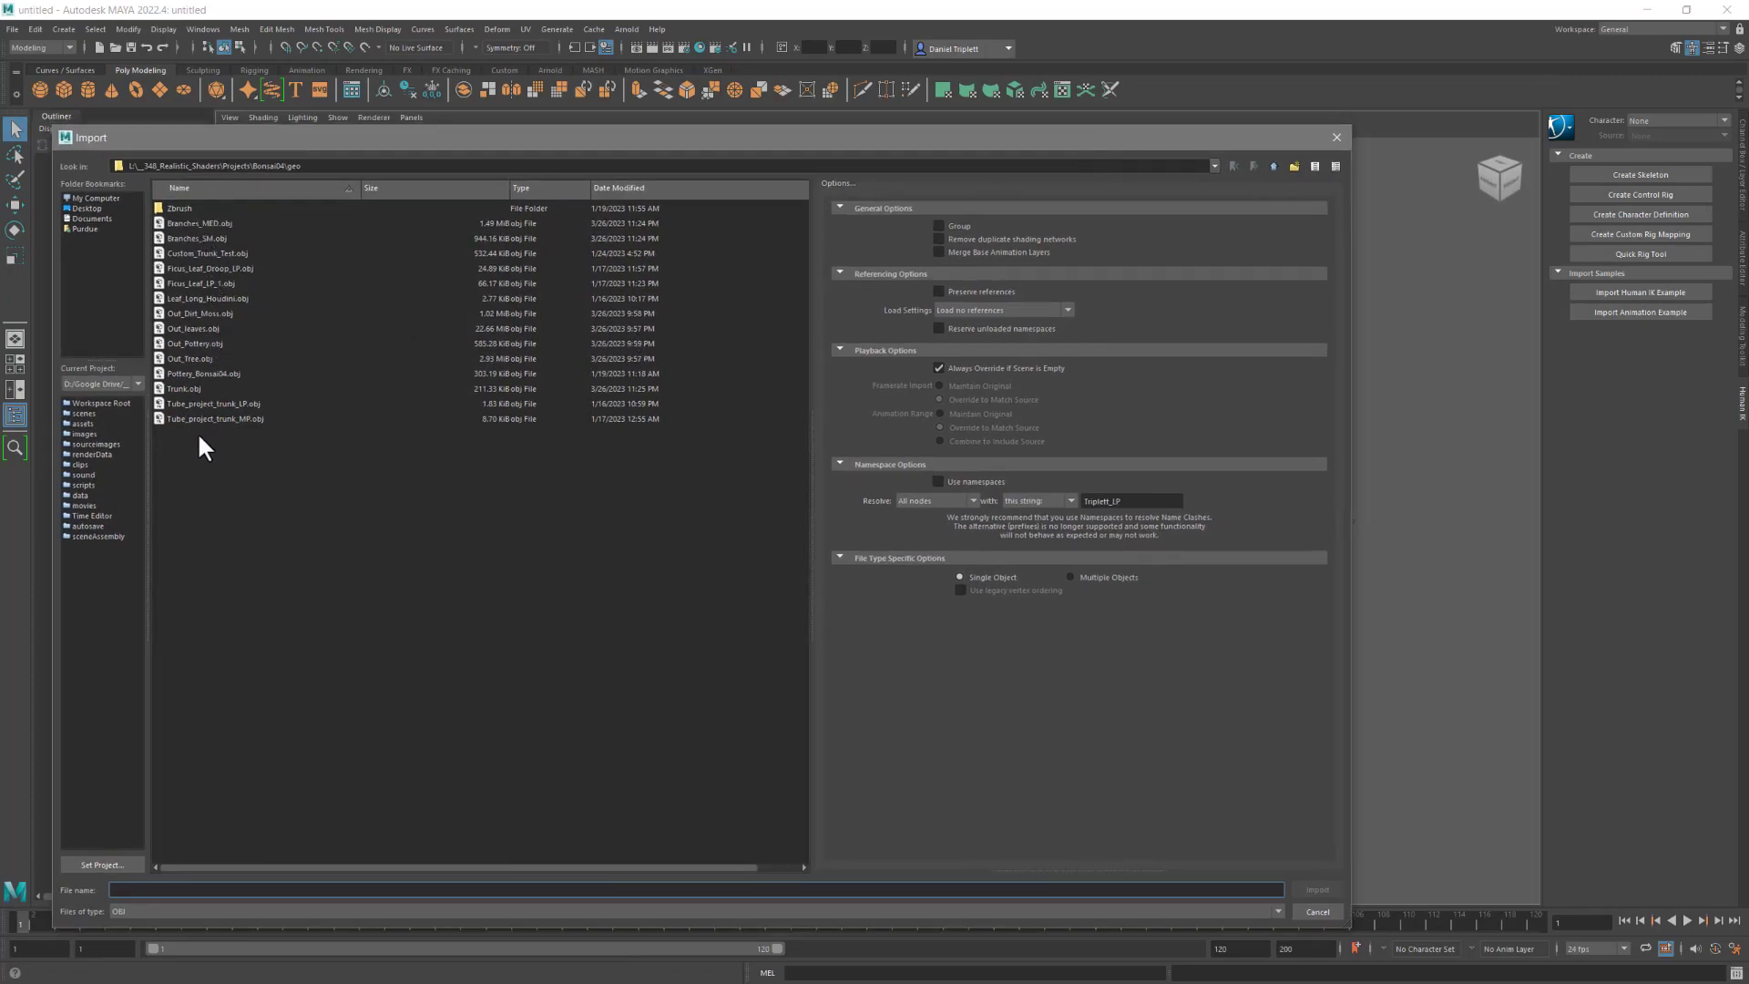
pyautogui.click(188, 329)
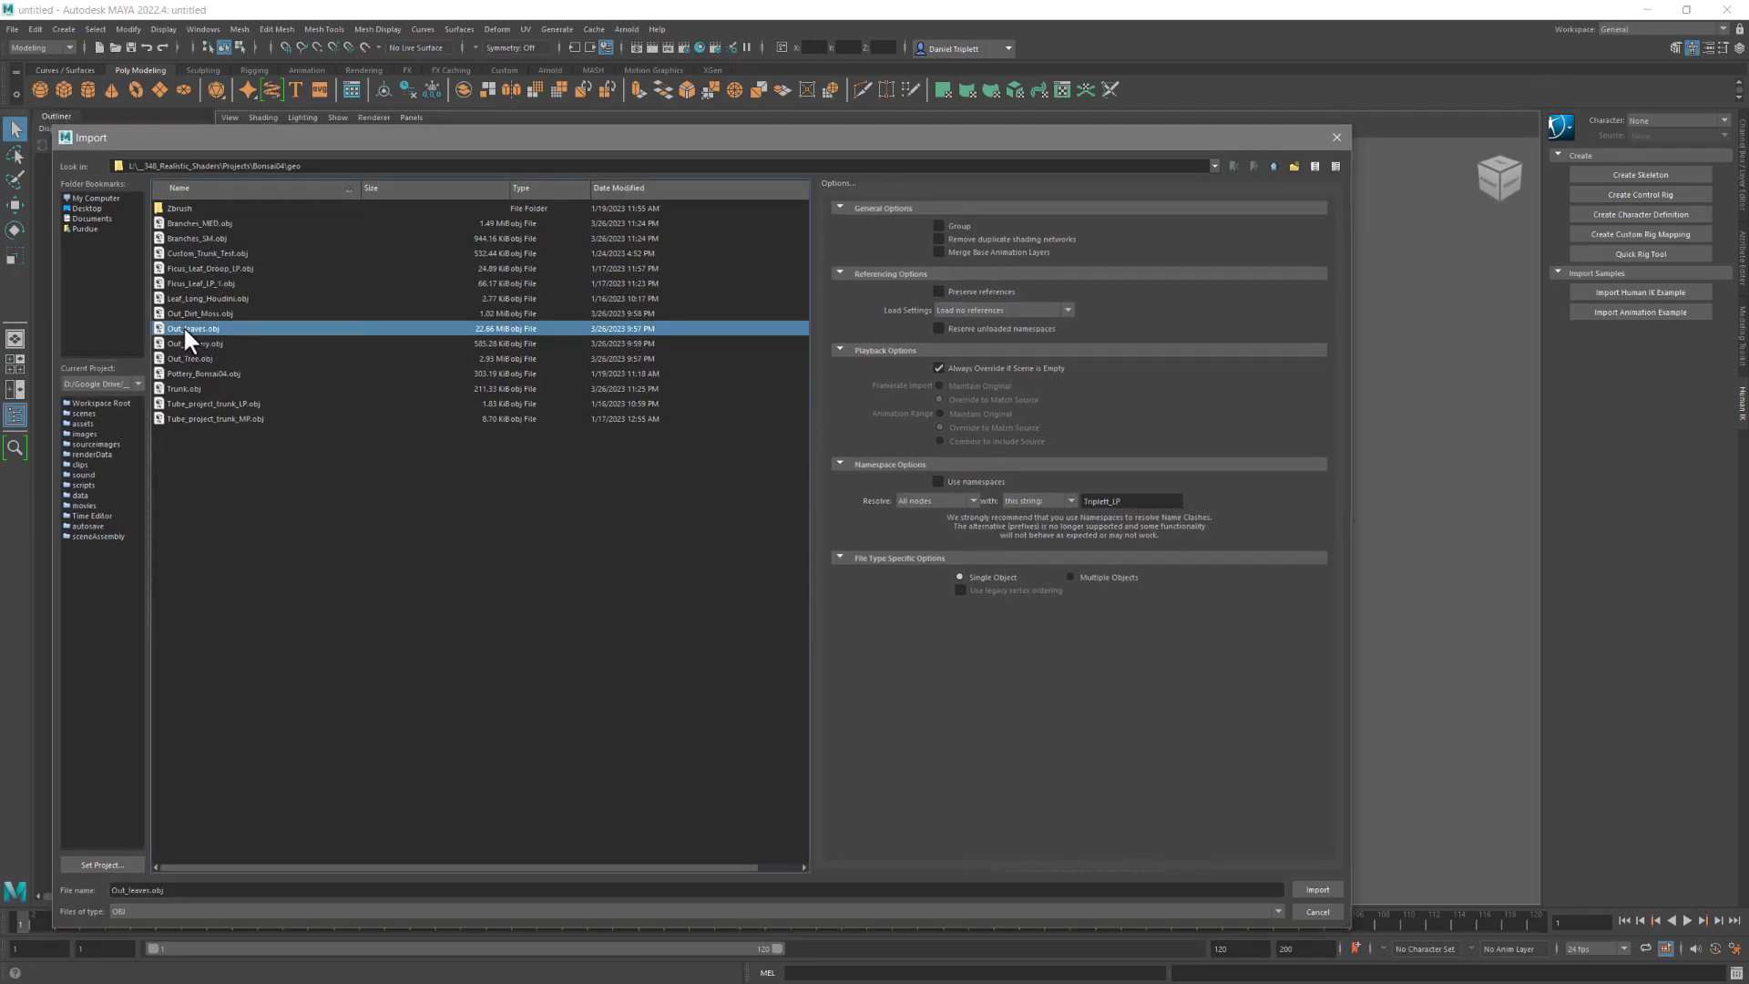
pyautogui.click(1317, 888)
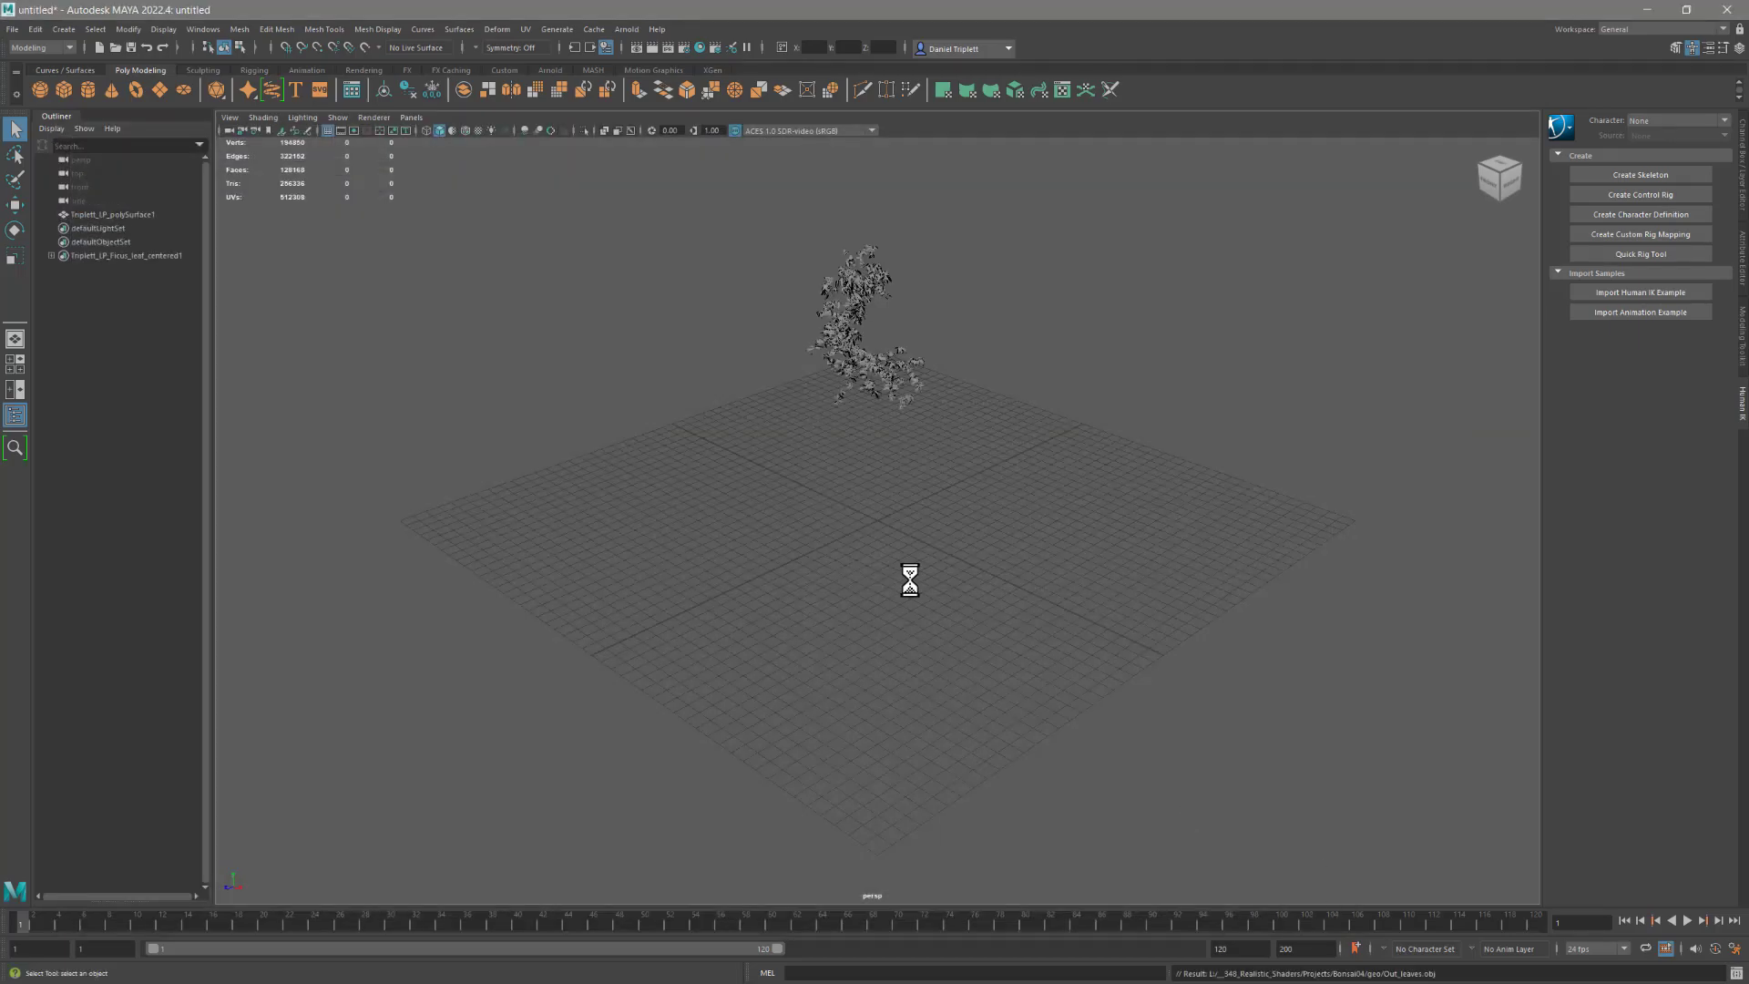
# Step: Select the imported leaf mesh, frame it in the viewport and rename it Leaves
pyautogui.keyDown('alt'); pyautogui.moveTo(926, 429); pyautogui.dragTo(894, 391); pyautogui.keyUp('alt')
pyautogui.moveTo(711, 184); pyautogui.dragTo(1128, 616)
pyautogui.keyDown('alt'); pyautogui.moveTo(1127, 616); pyautogui.dragTo(1034, 526); pyautogui.keyUp('alt')
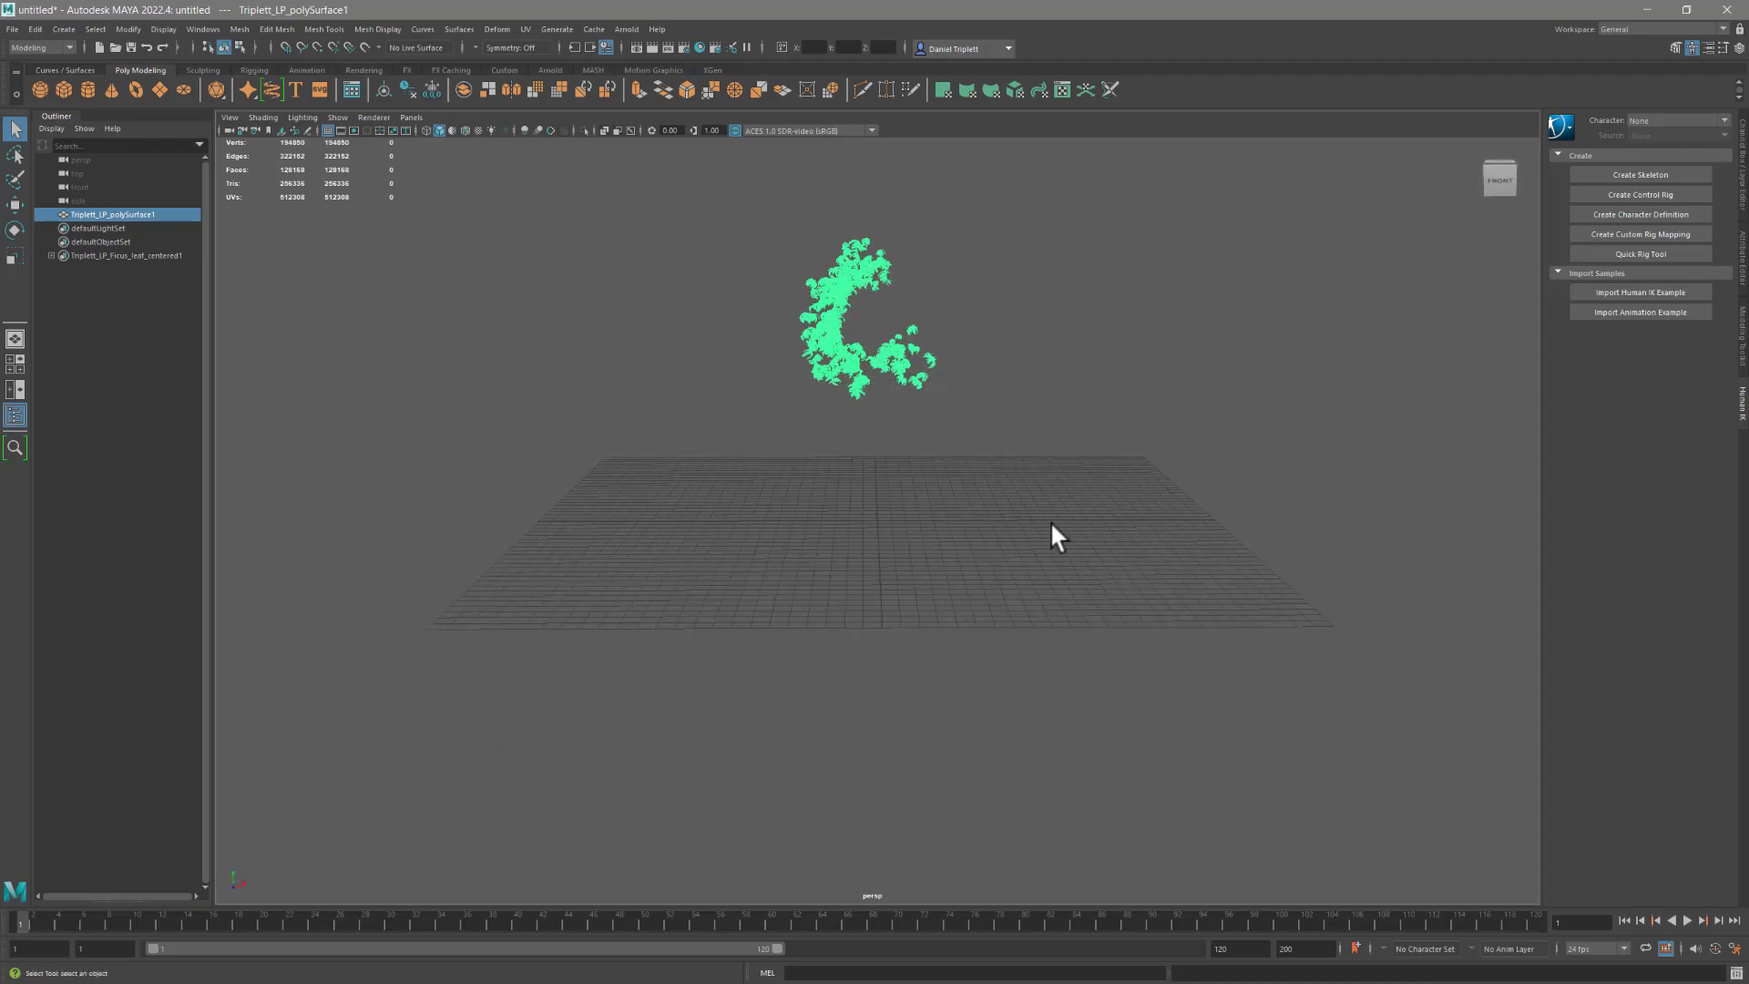
pyautogui.press('f')
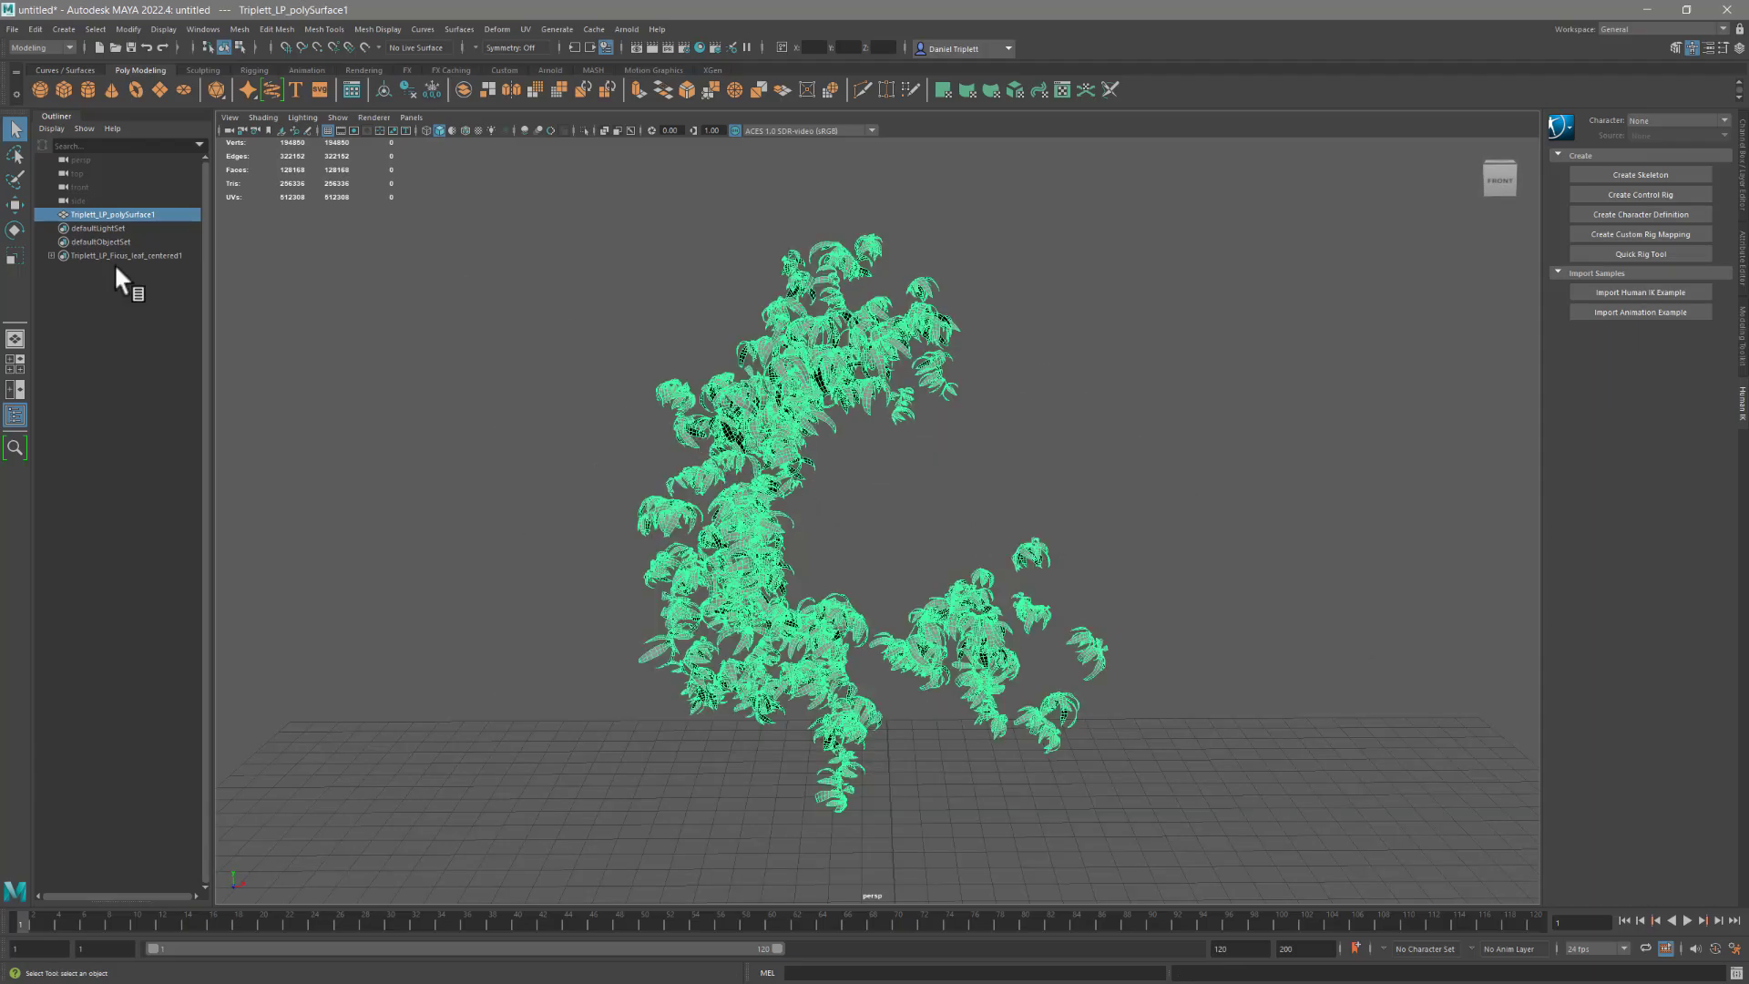
pyautogui.doubleClick(136, 214)
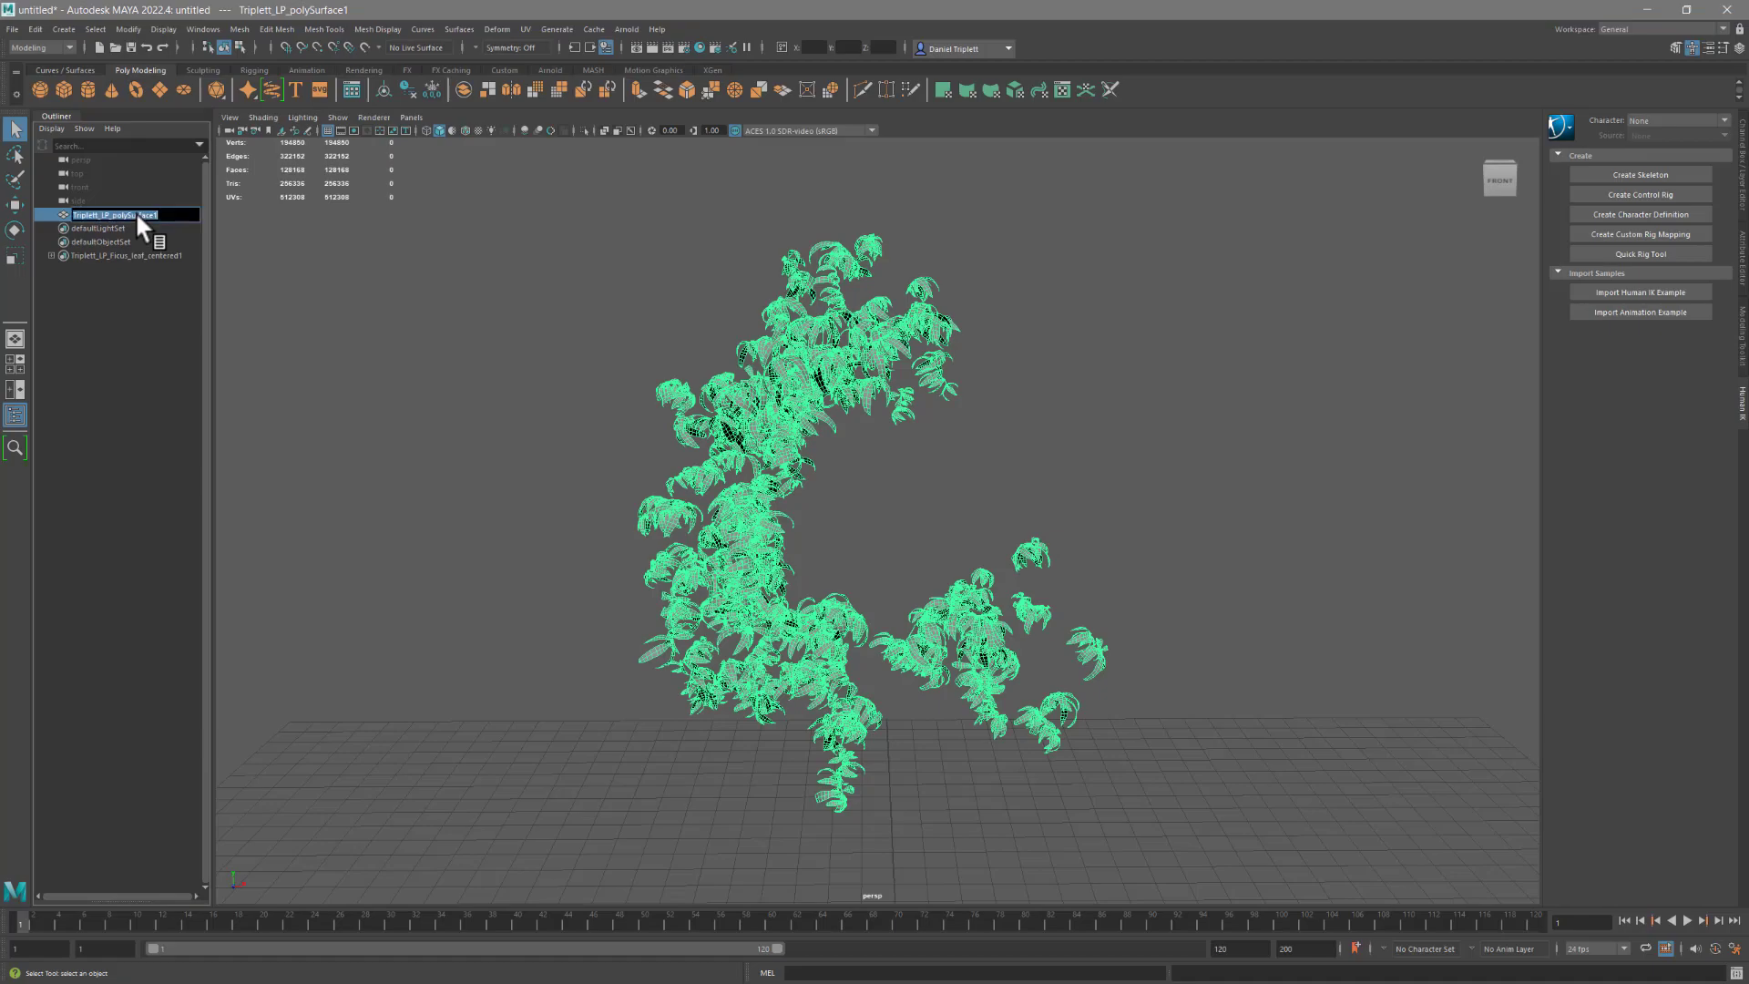
pyautogui.write('Le')
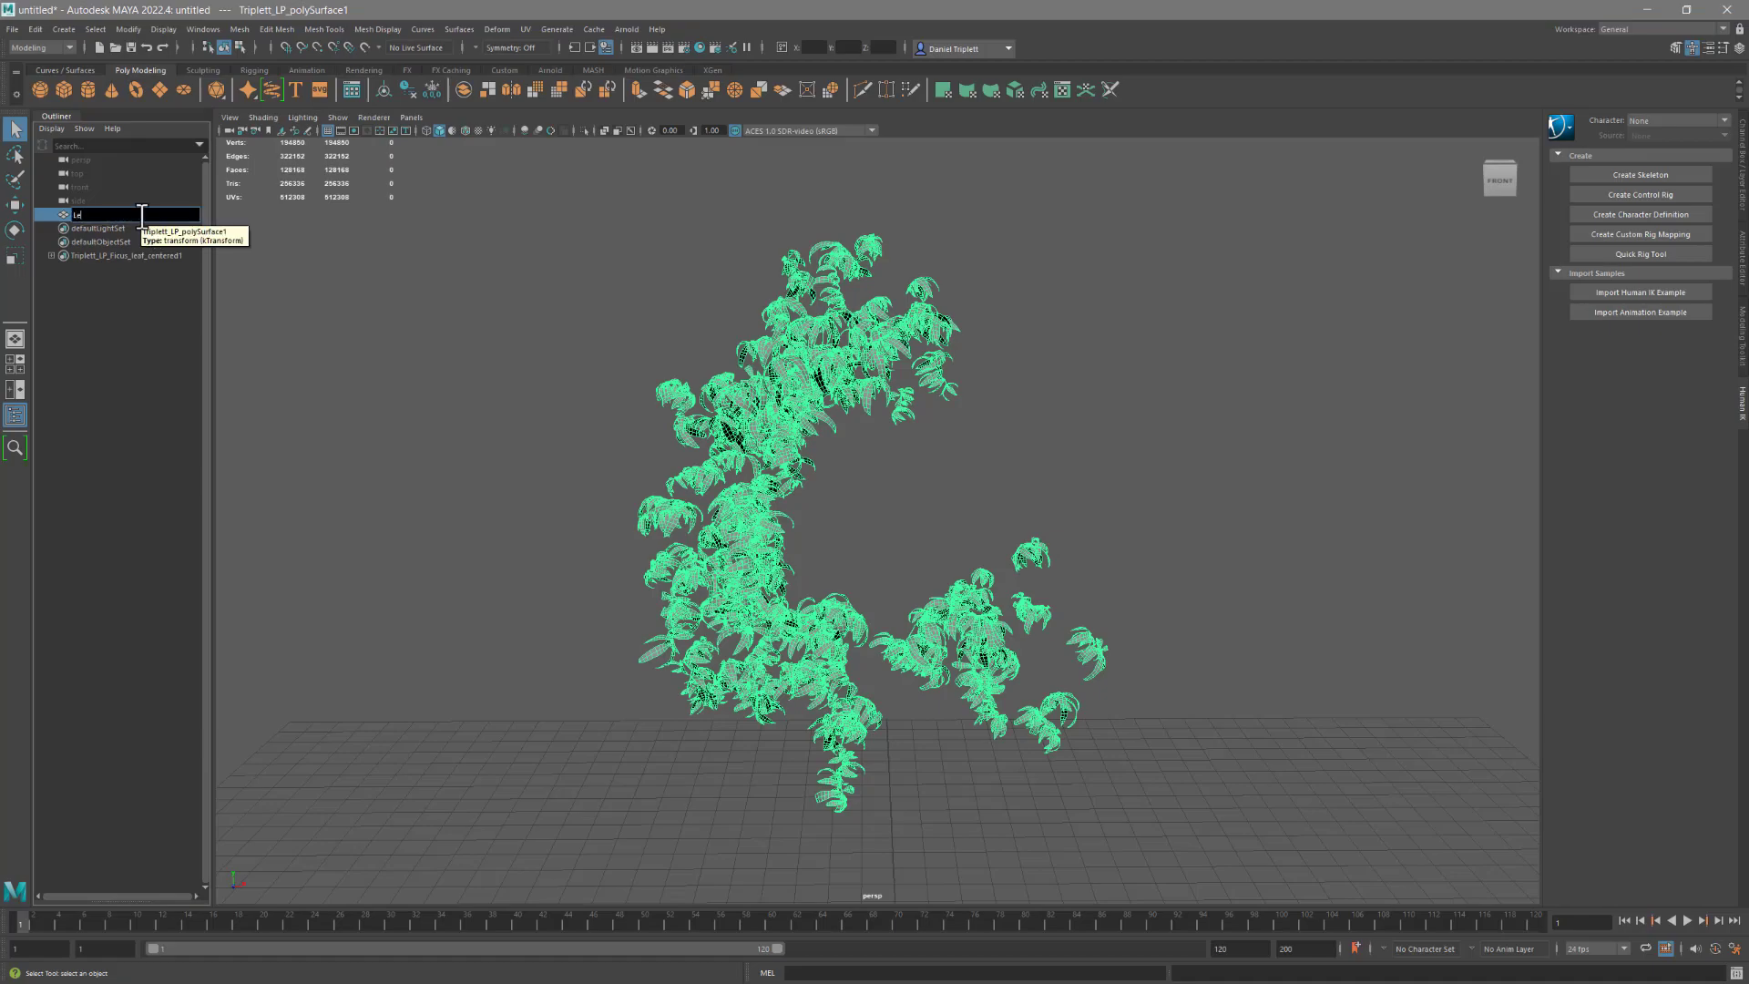
pyautogui.write('aves')
pyautogui.press('Return')
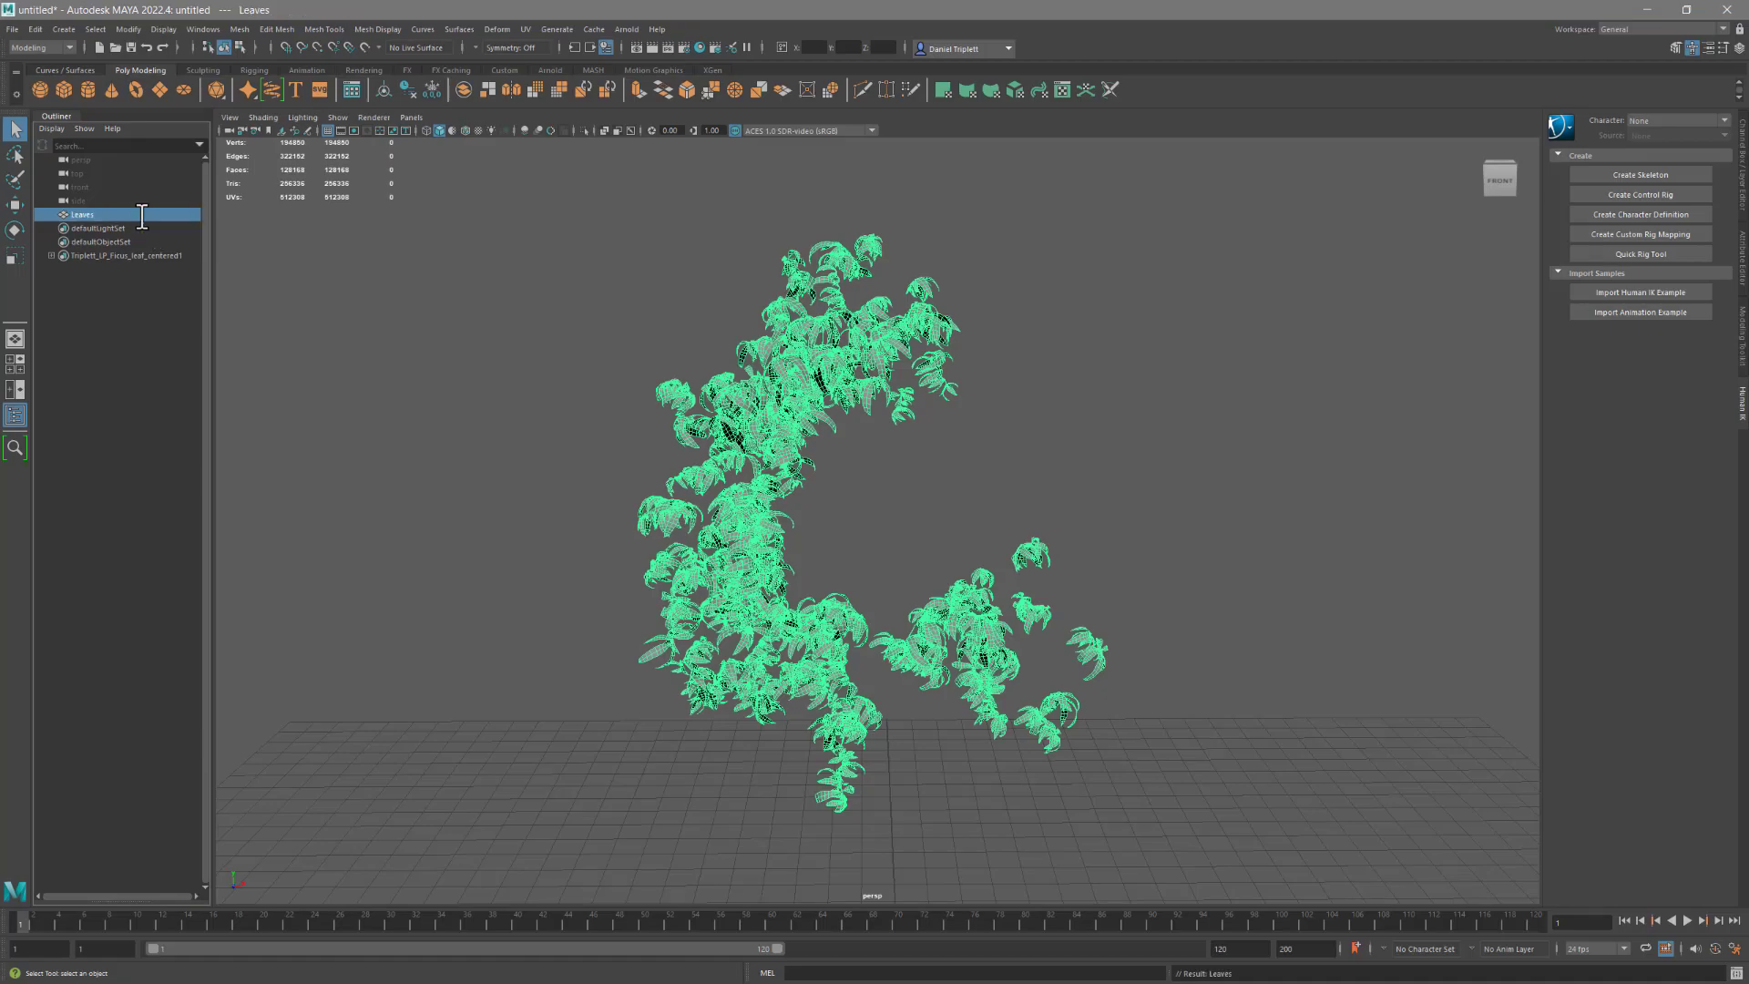
# Step: Open the import options for OBJ files and try to clear the string prefixed to imported node names
pyautogui.click(14, 29)
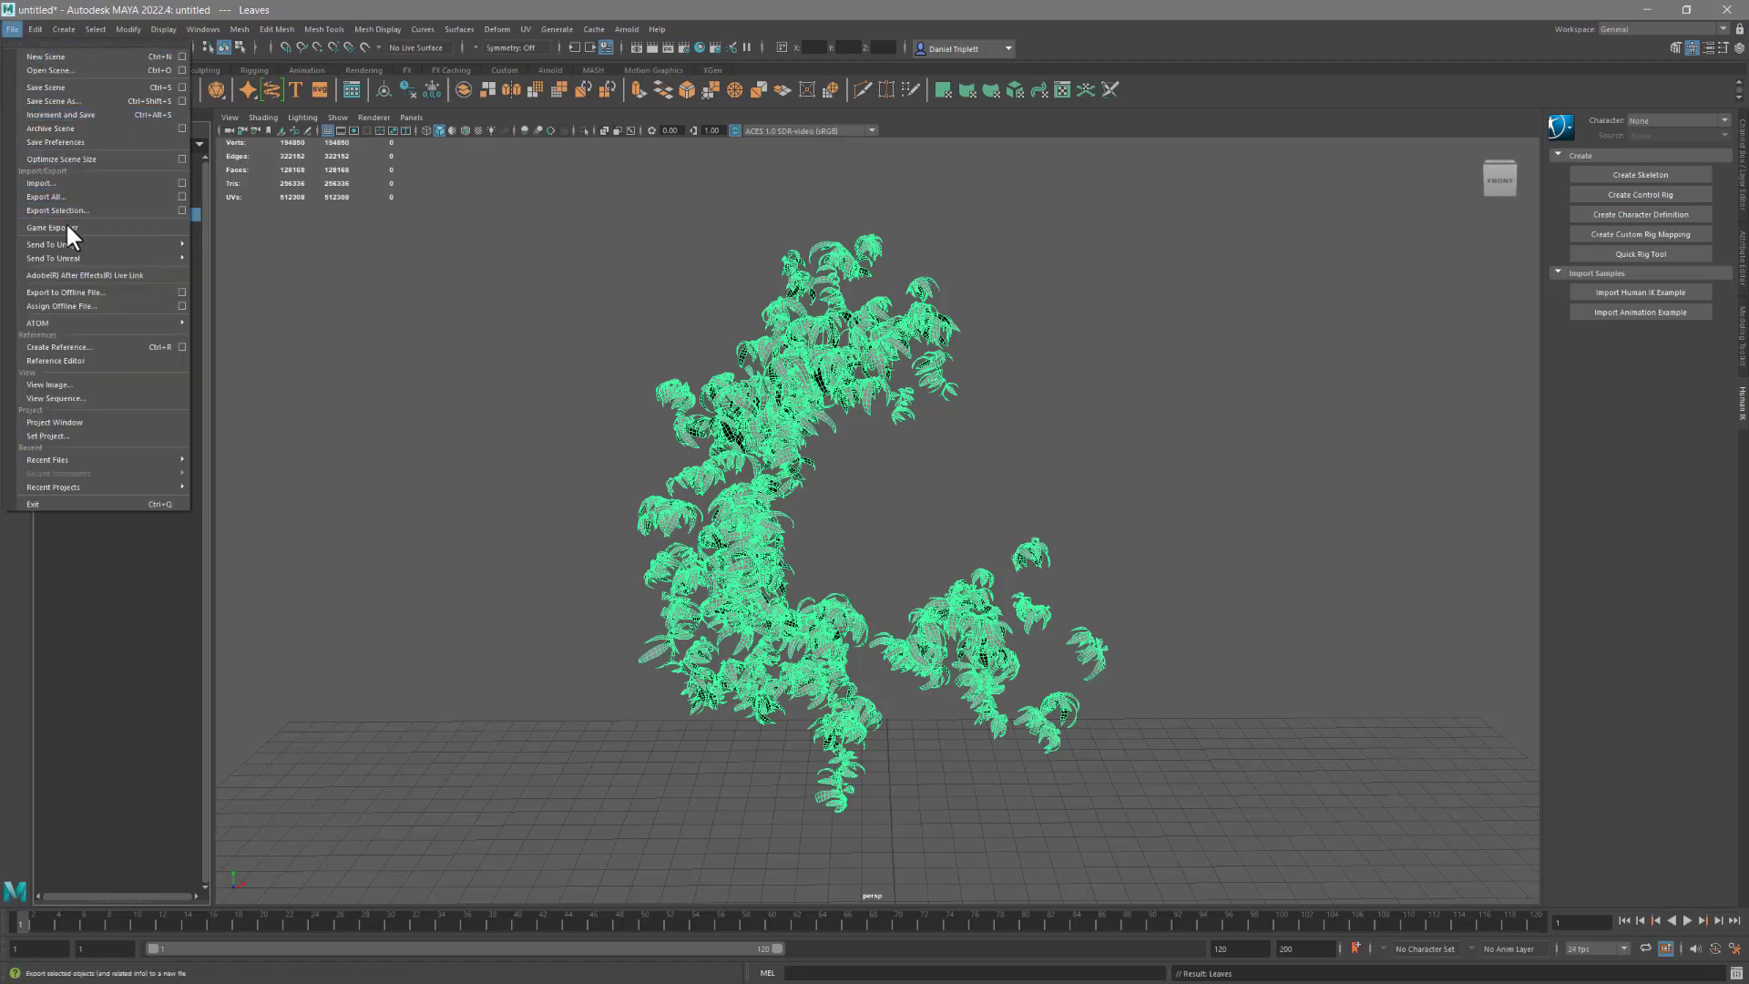
pyautogui.click(182, 183)
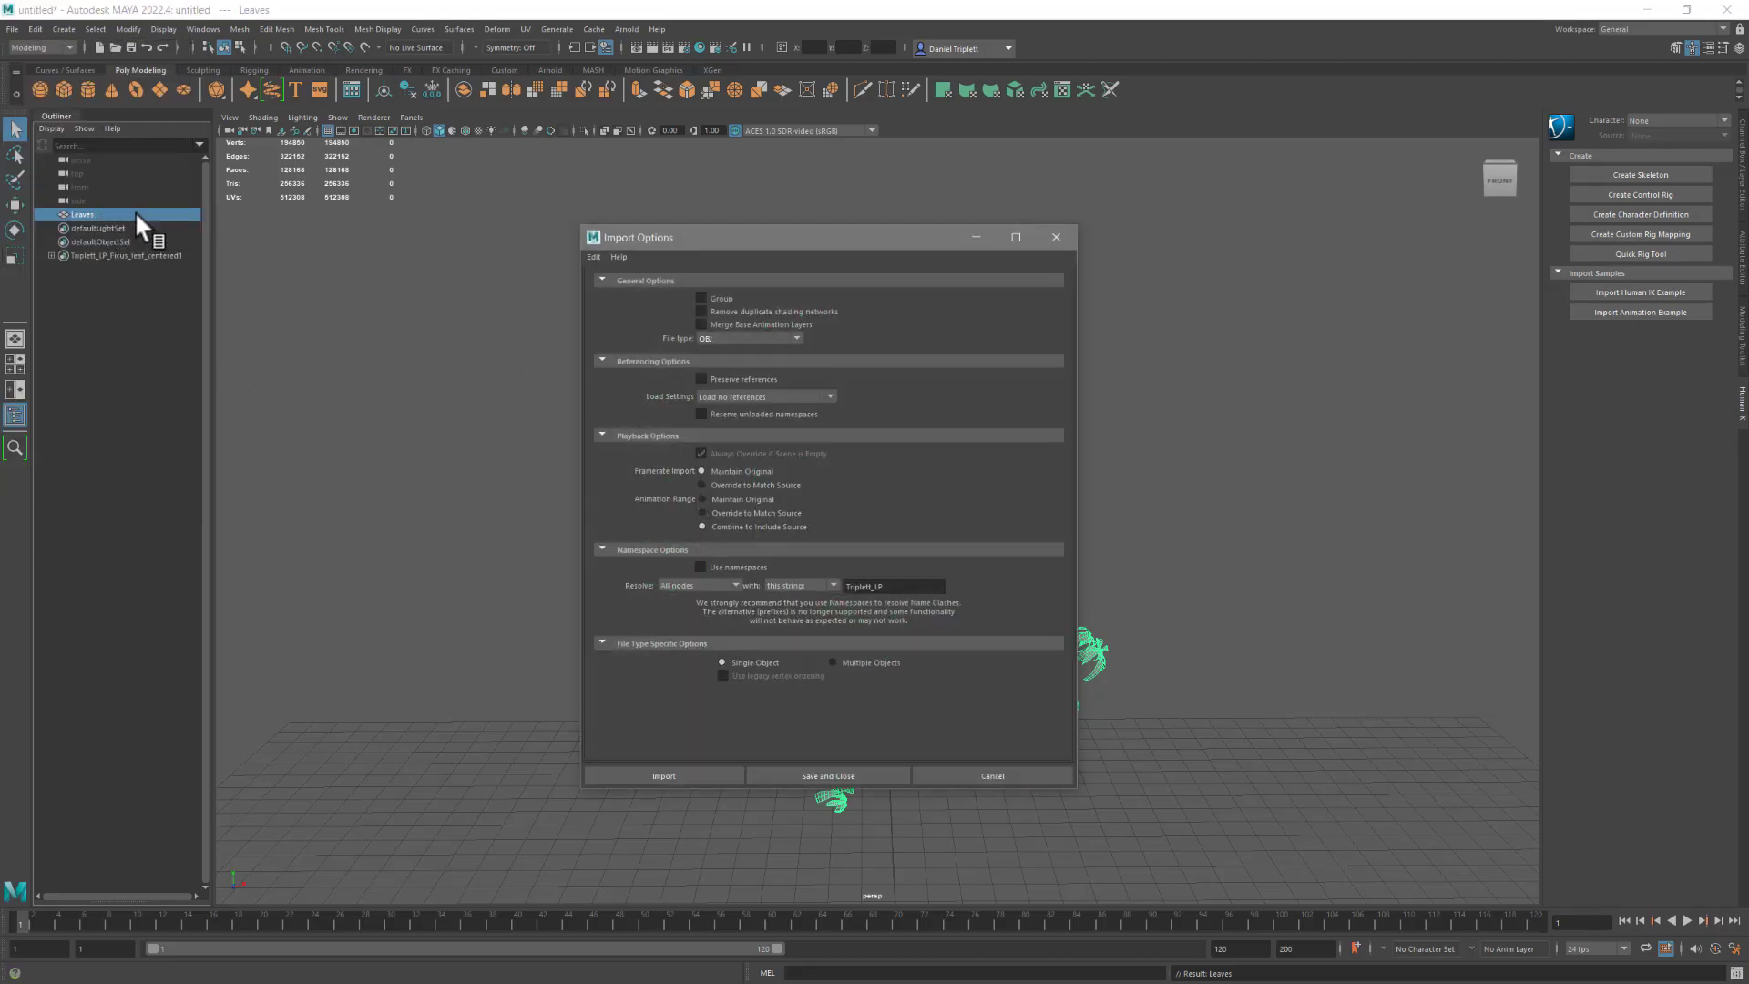
pyautogui.moveTo(850, 251); pyautogui.dragTo(711, 176)
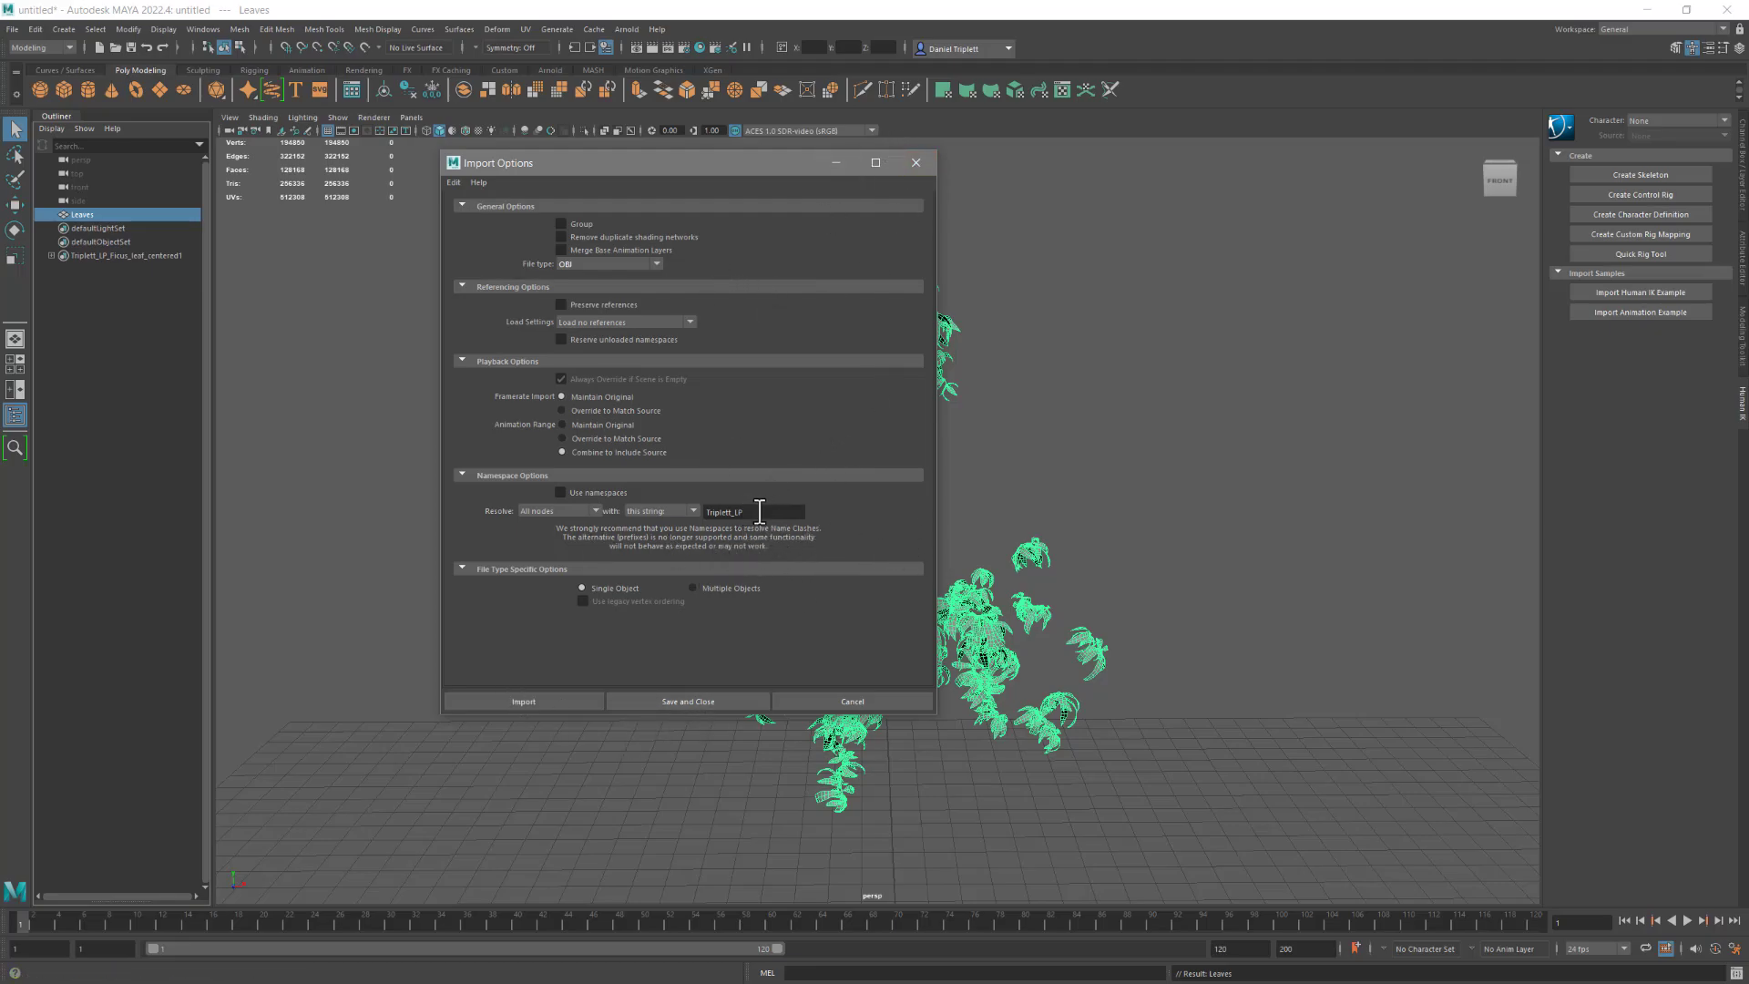
pyautogui.moveTo(766, 516); pyautogui.dragTo(675, 516)
pyautogui.press('BackSpace')
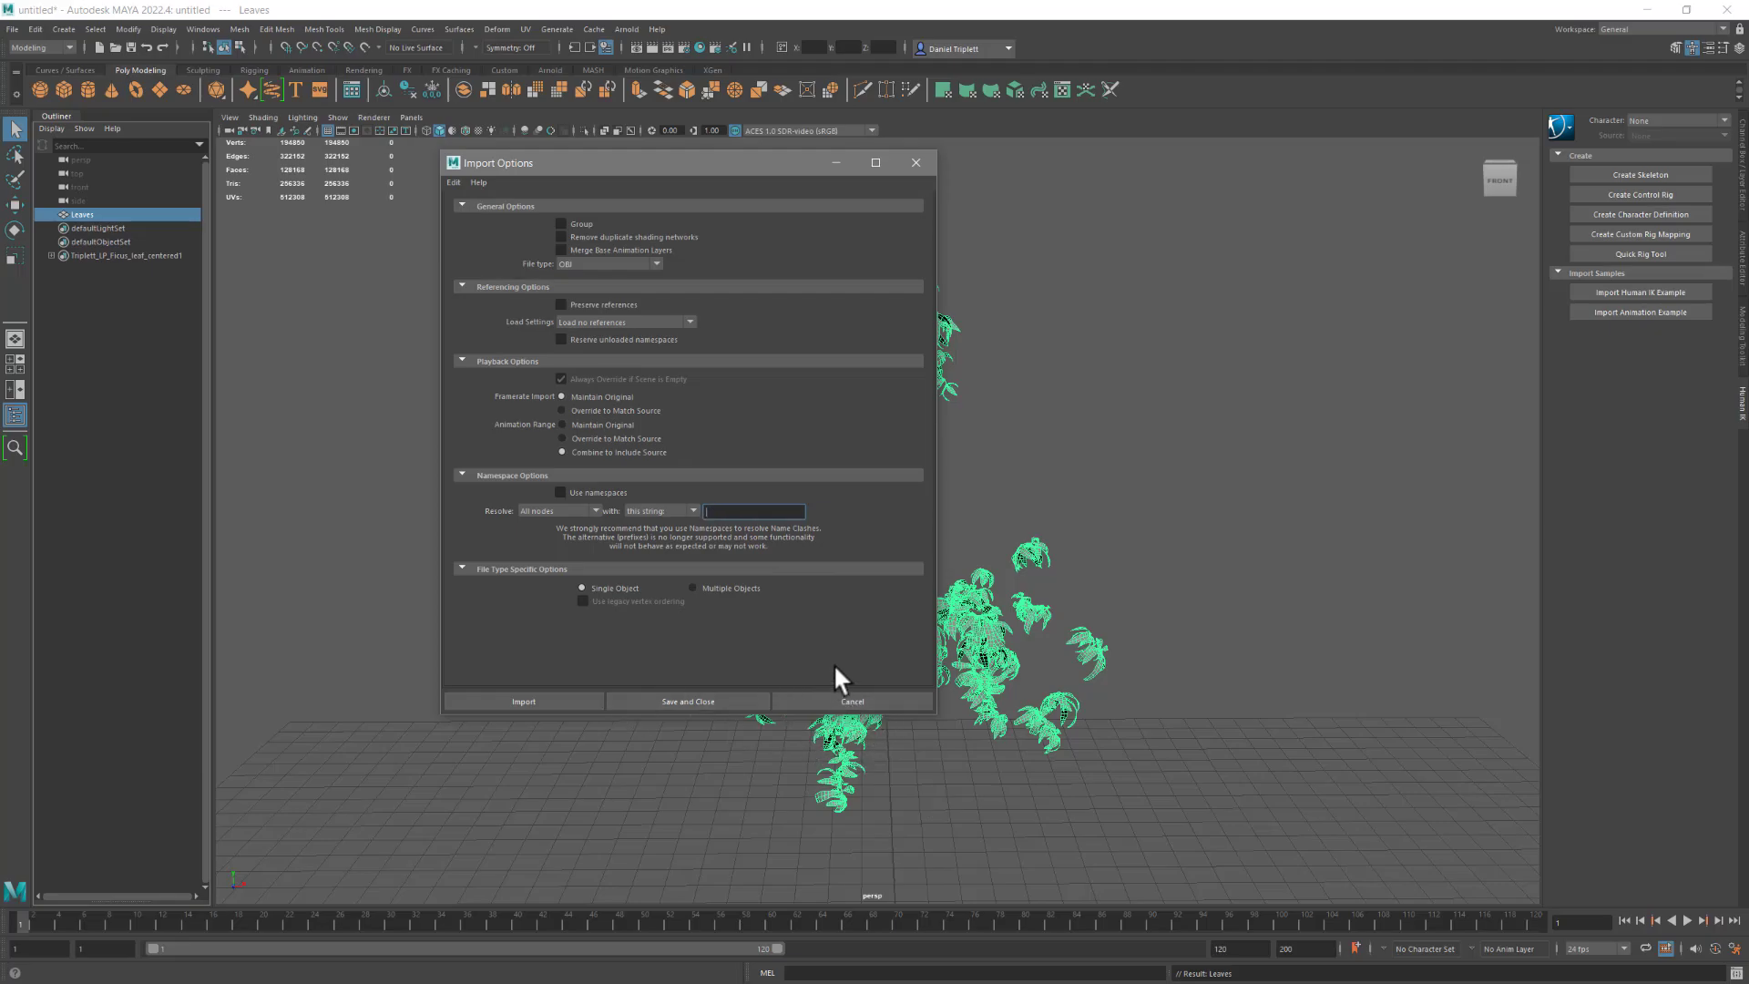
# Step: Import Trunk.obj from the Bonsai04 geo folder
pyautogui.click(555, 702)
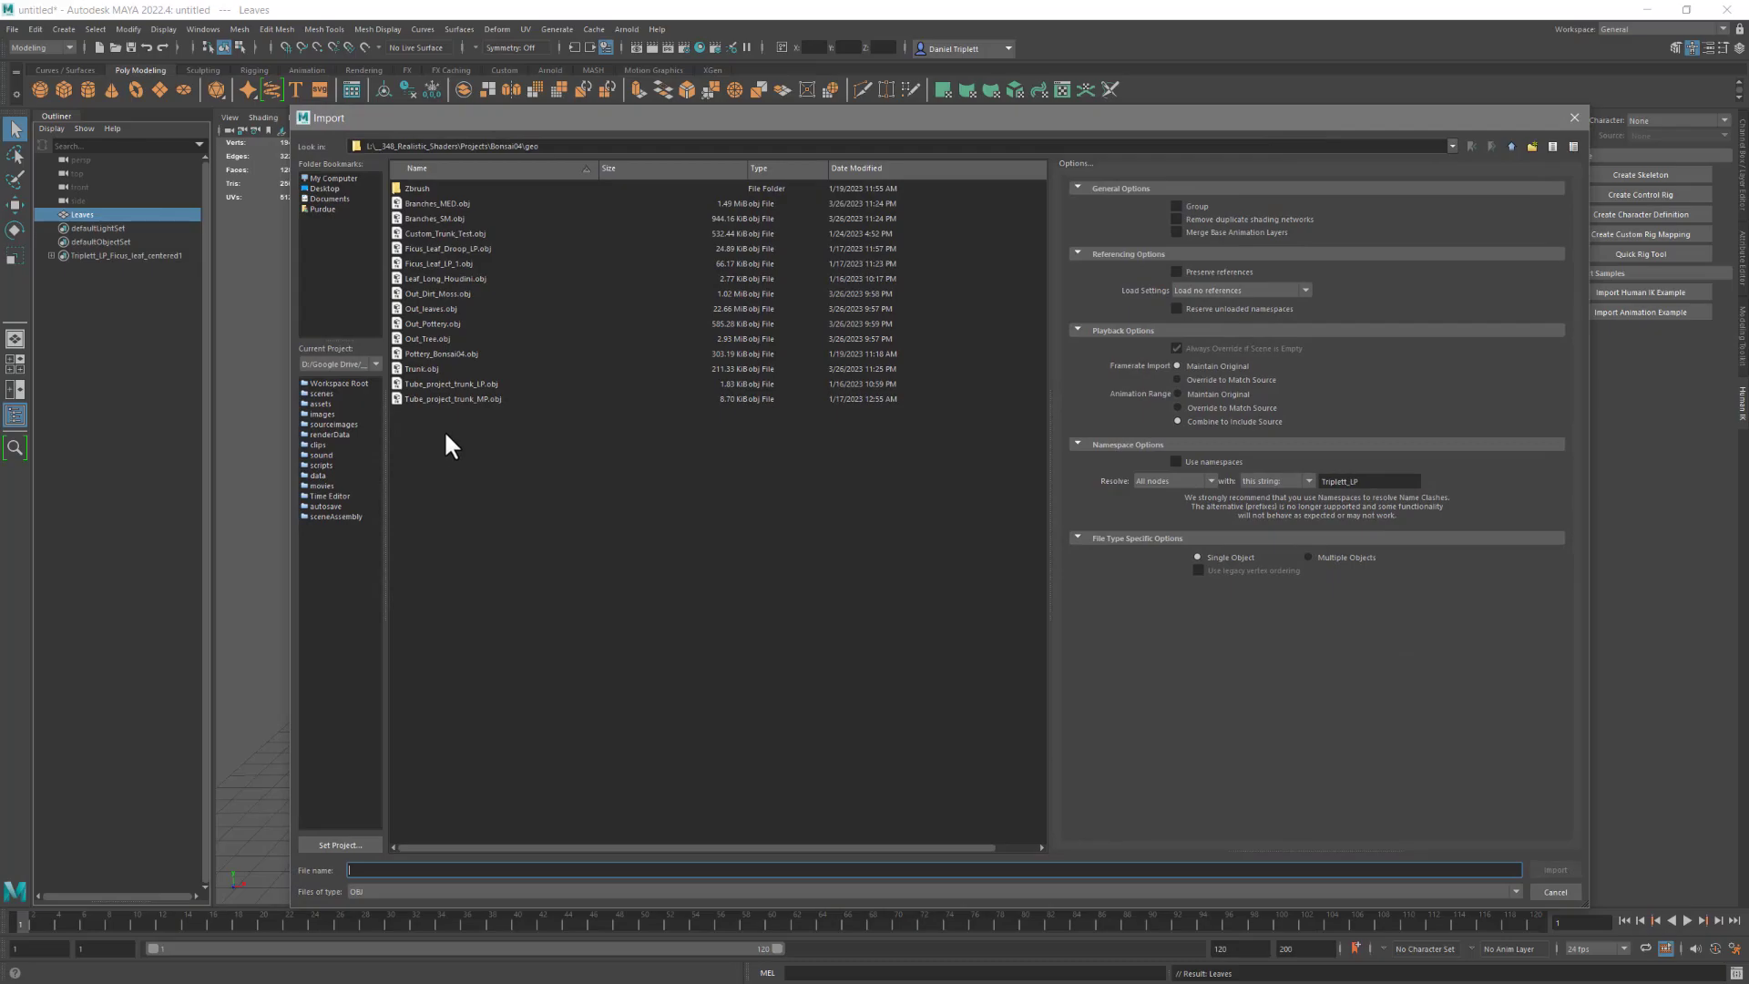
pyautogui.click(418, 369)
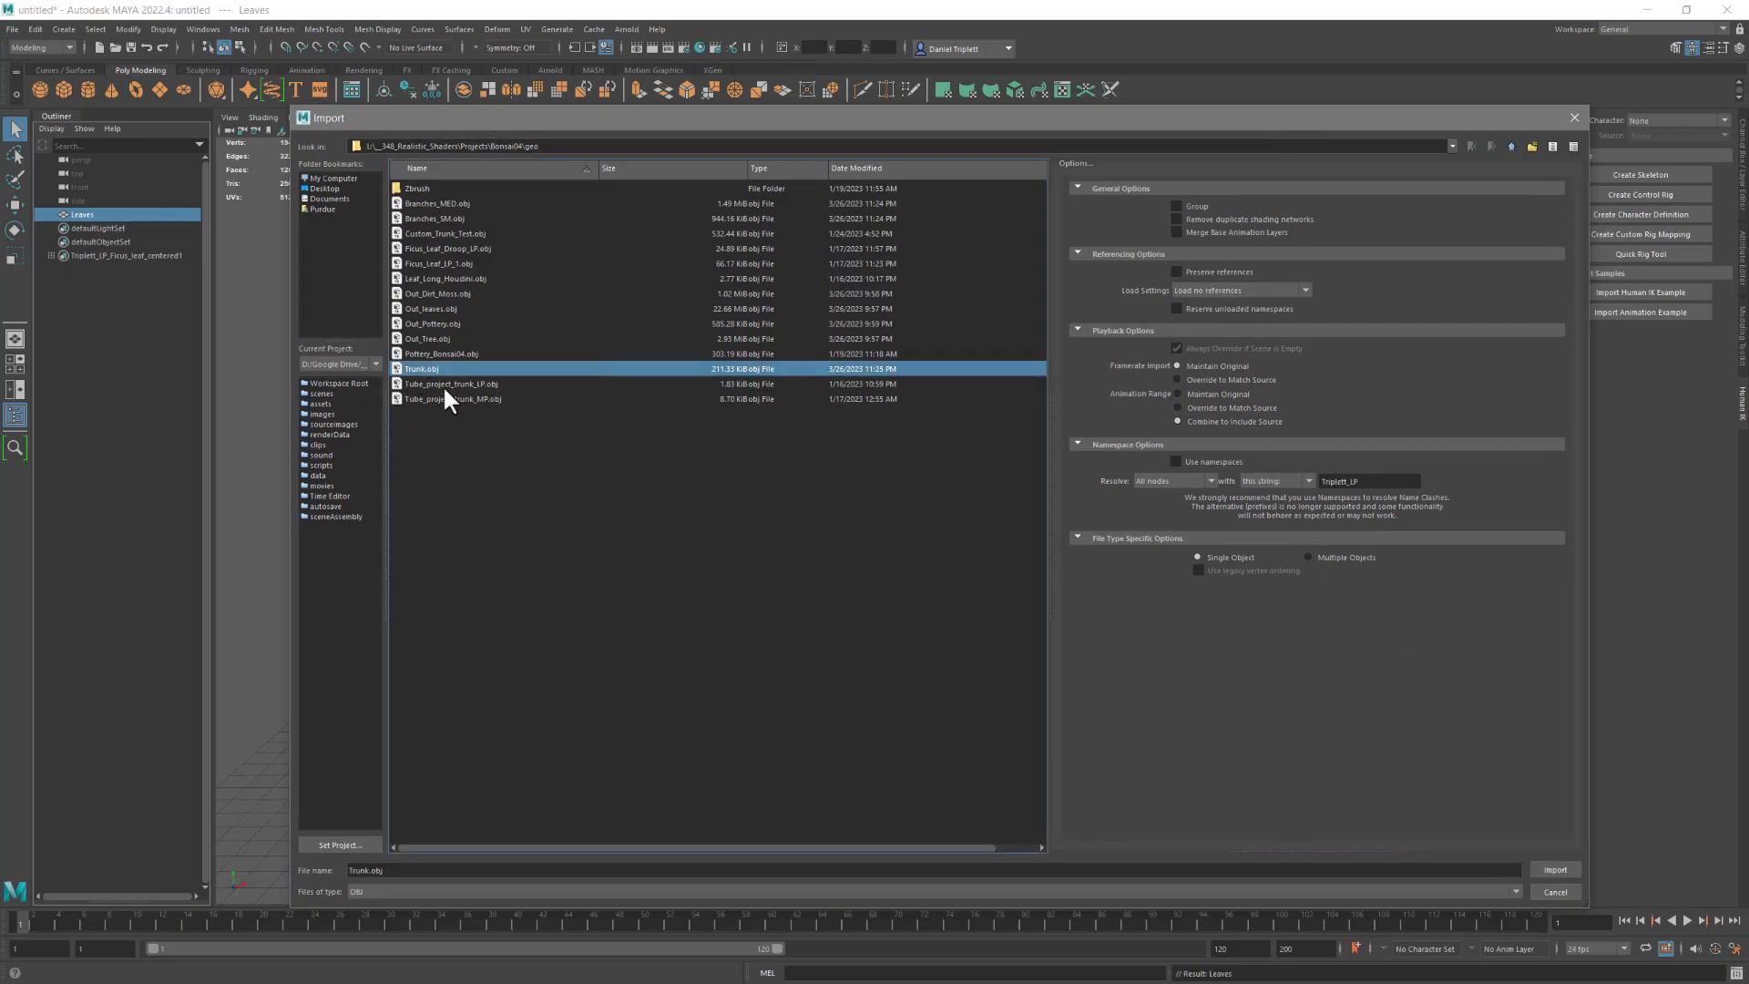
pyautogui.click(1554, 870)
# Step: Select the imported trunk mesh and rename it Trunk
pyautogui.click(1052, 337)
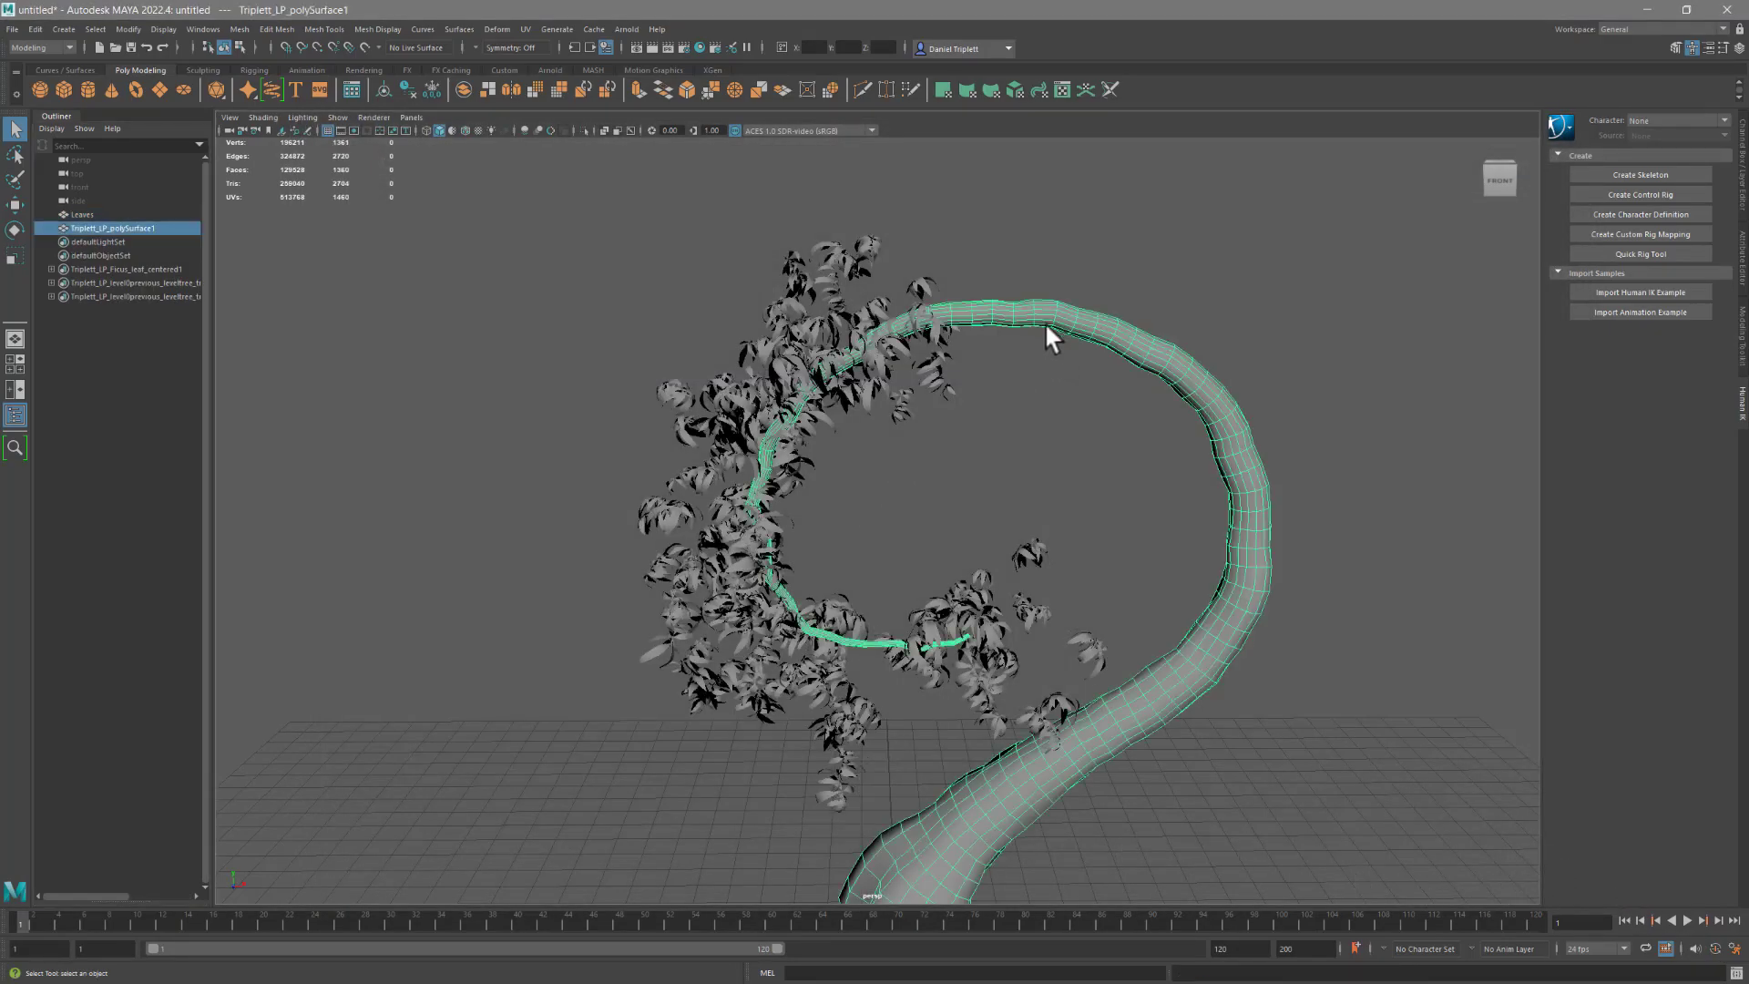
pyautogui.doubleClick(94, 229)
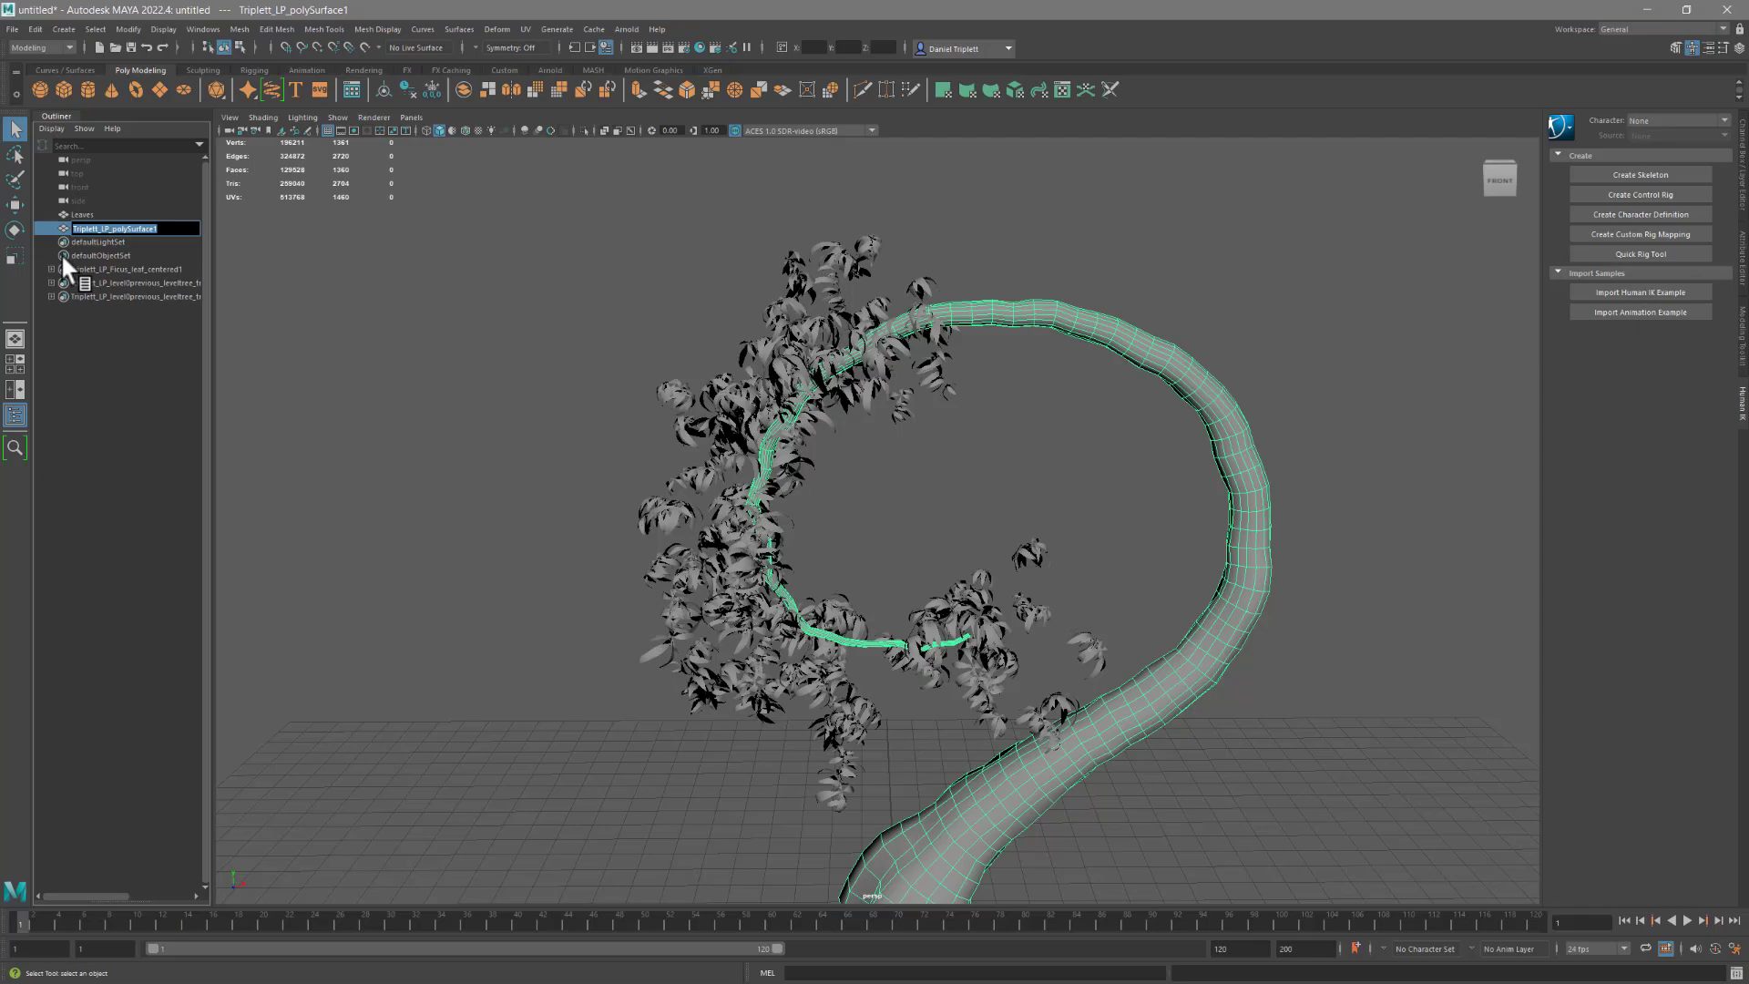
pyautogui.write('Trunk')
pyautogui.press('Return')
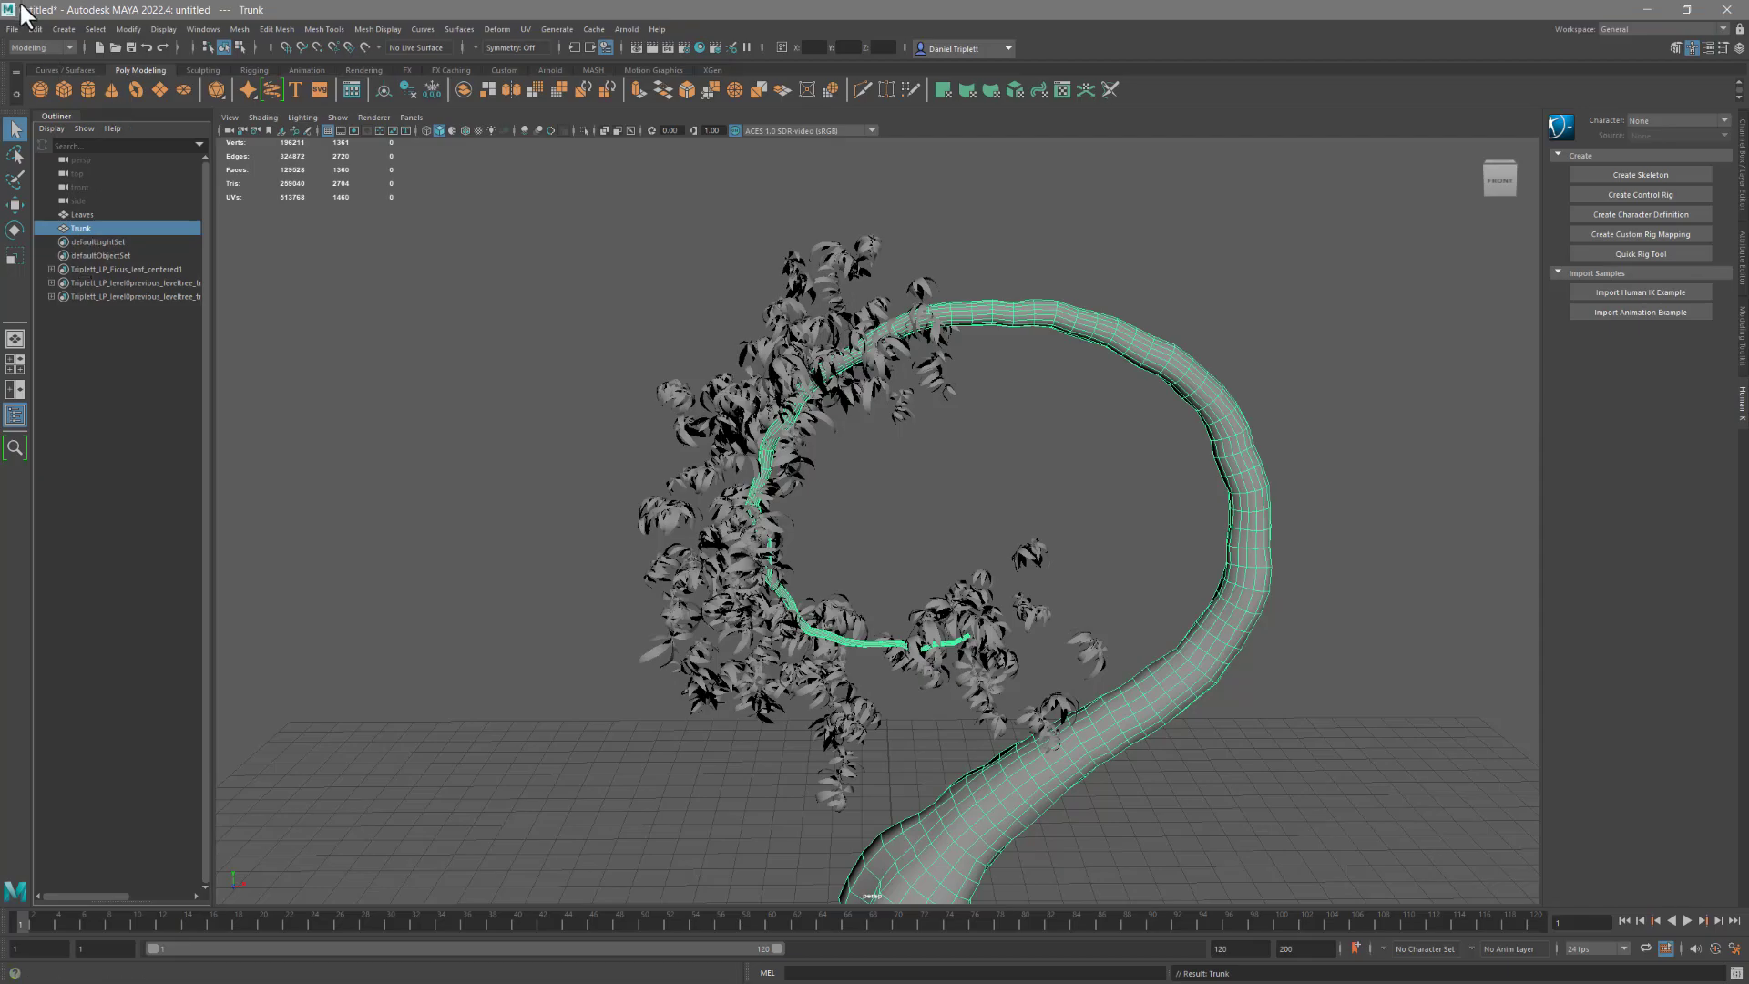
# Step: Import Branches_SM.obj from the Bonsai04 geo folder
pyautogui.click(10, 29)
pyautogui.click(41, 183)
pyautogui.moveTo(234, 480); pyautogui.dragTo(1233, 120)
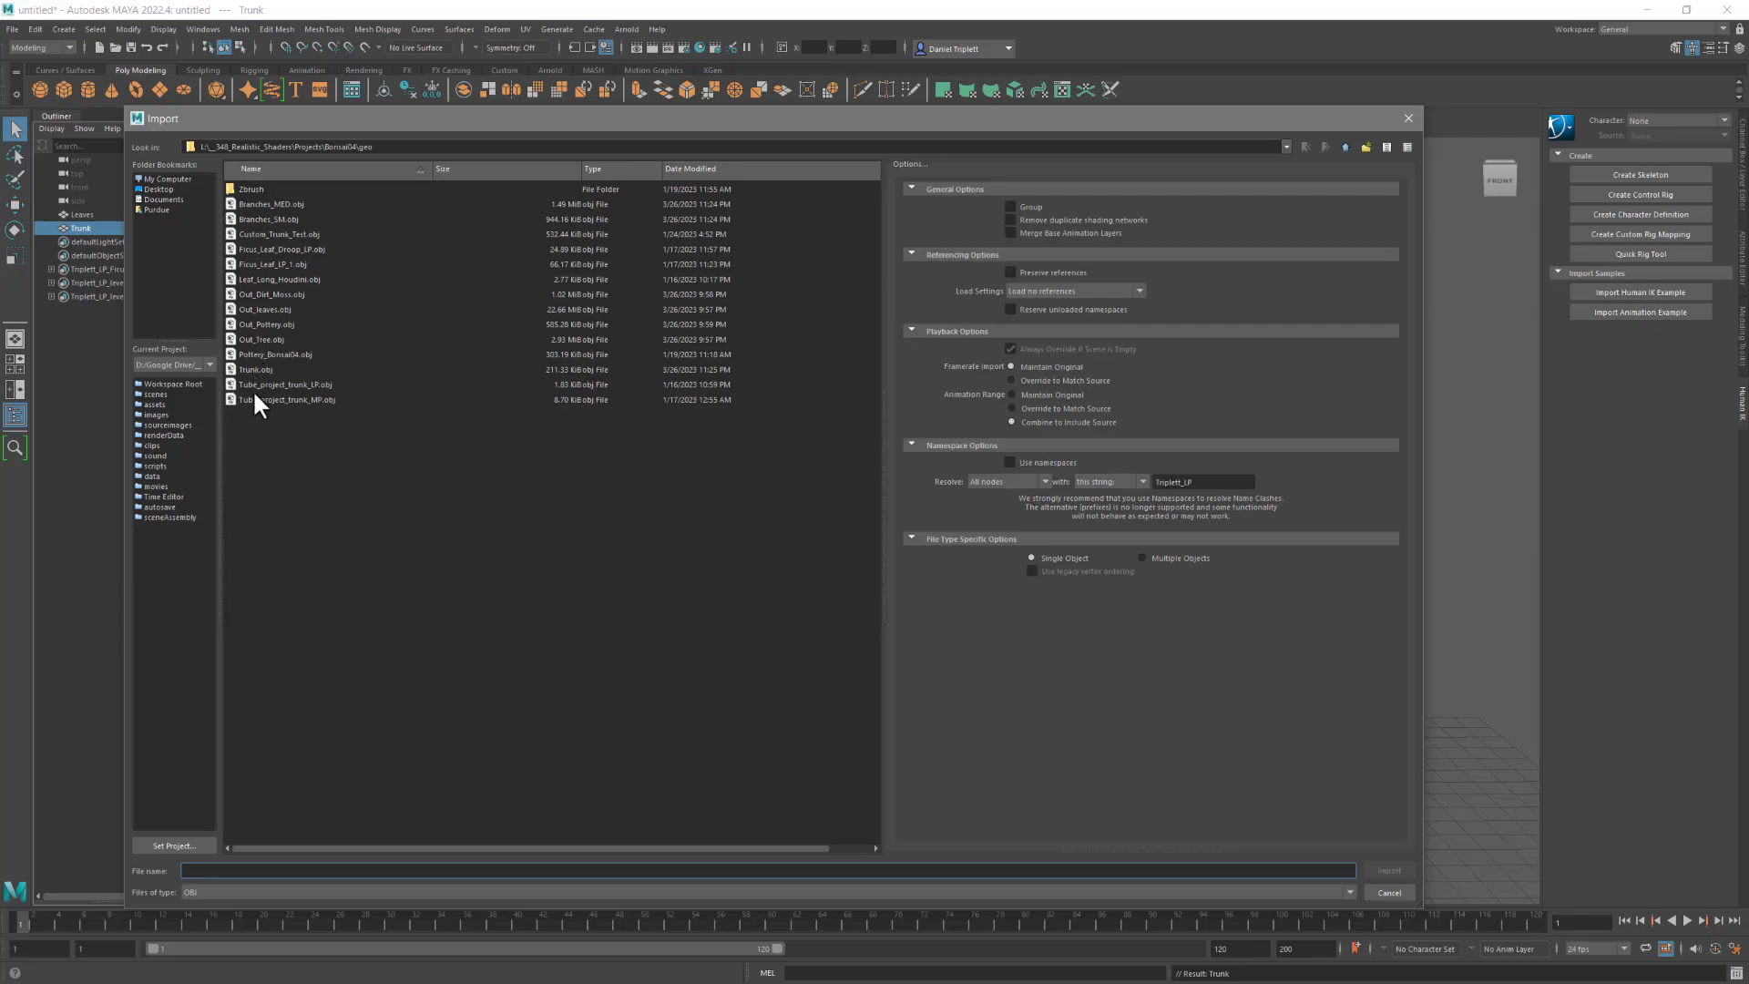
pyautogui.click(254, 224)
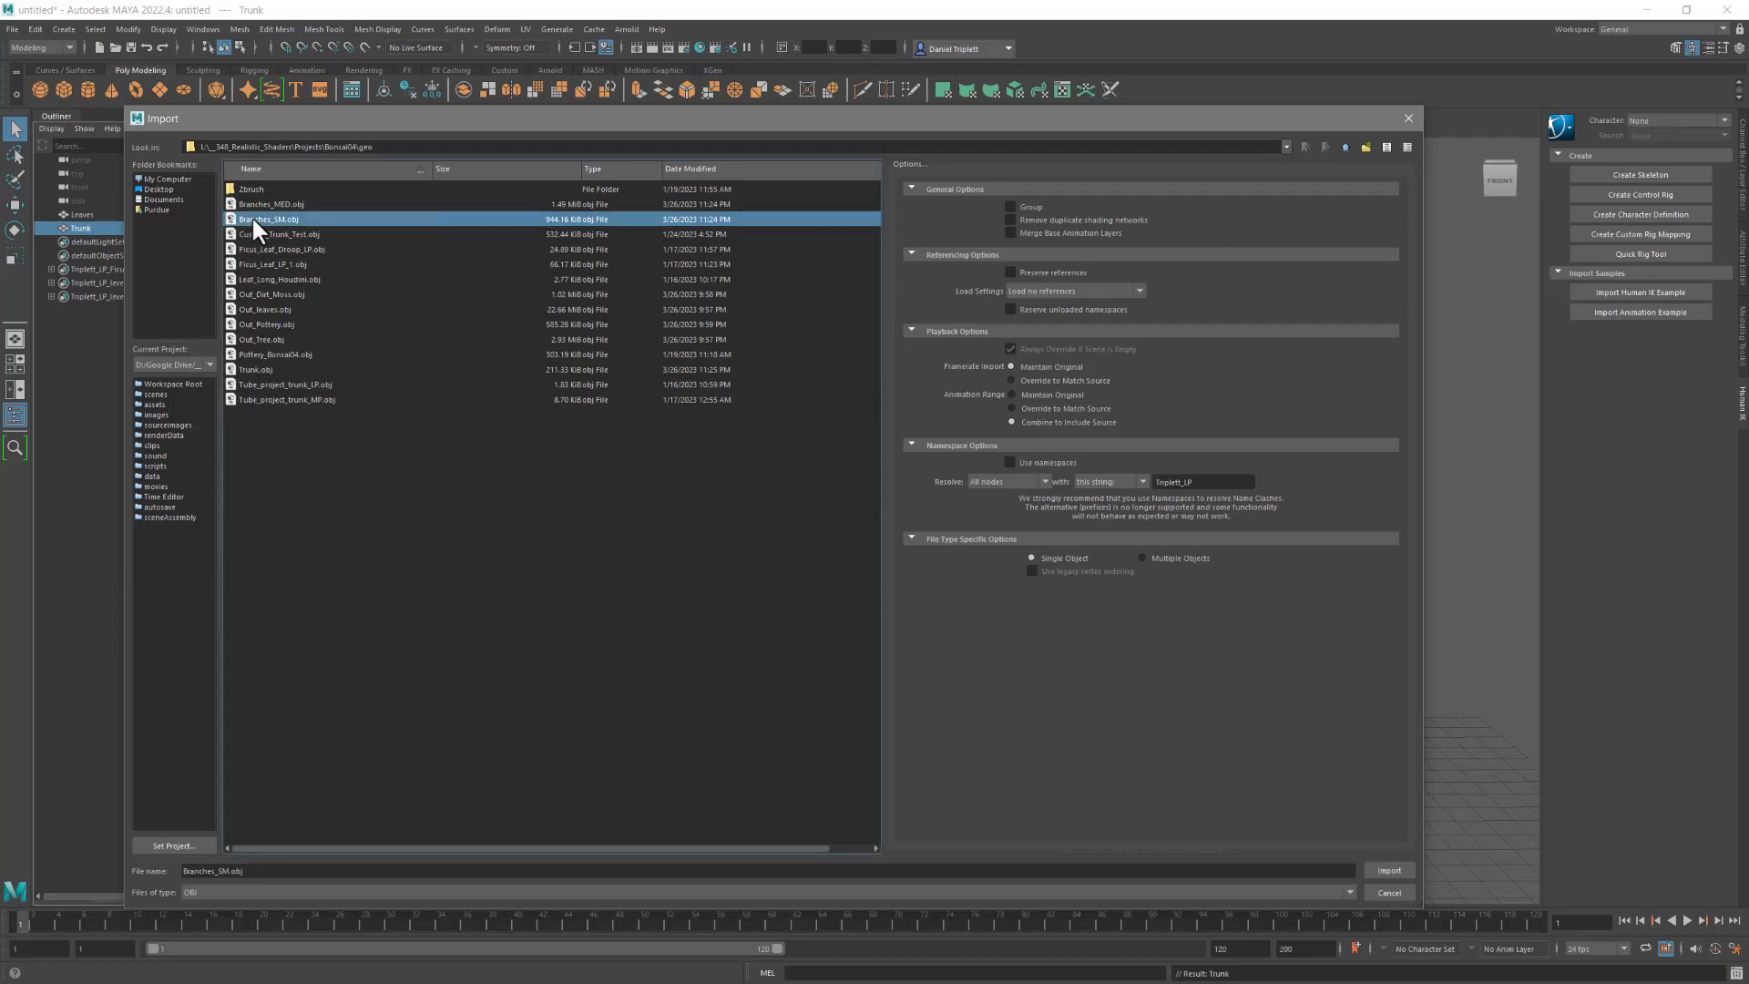
pyautogui.click(1387, 871)
# Step: Select the imported small branches mesh and rename it Branches_SM
pyautogui.click(808, 565)
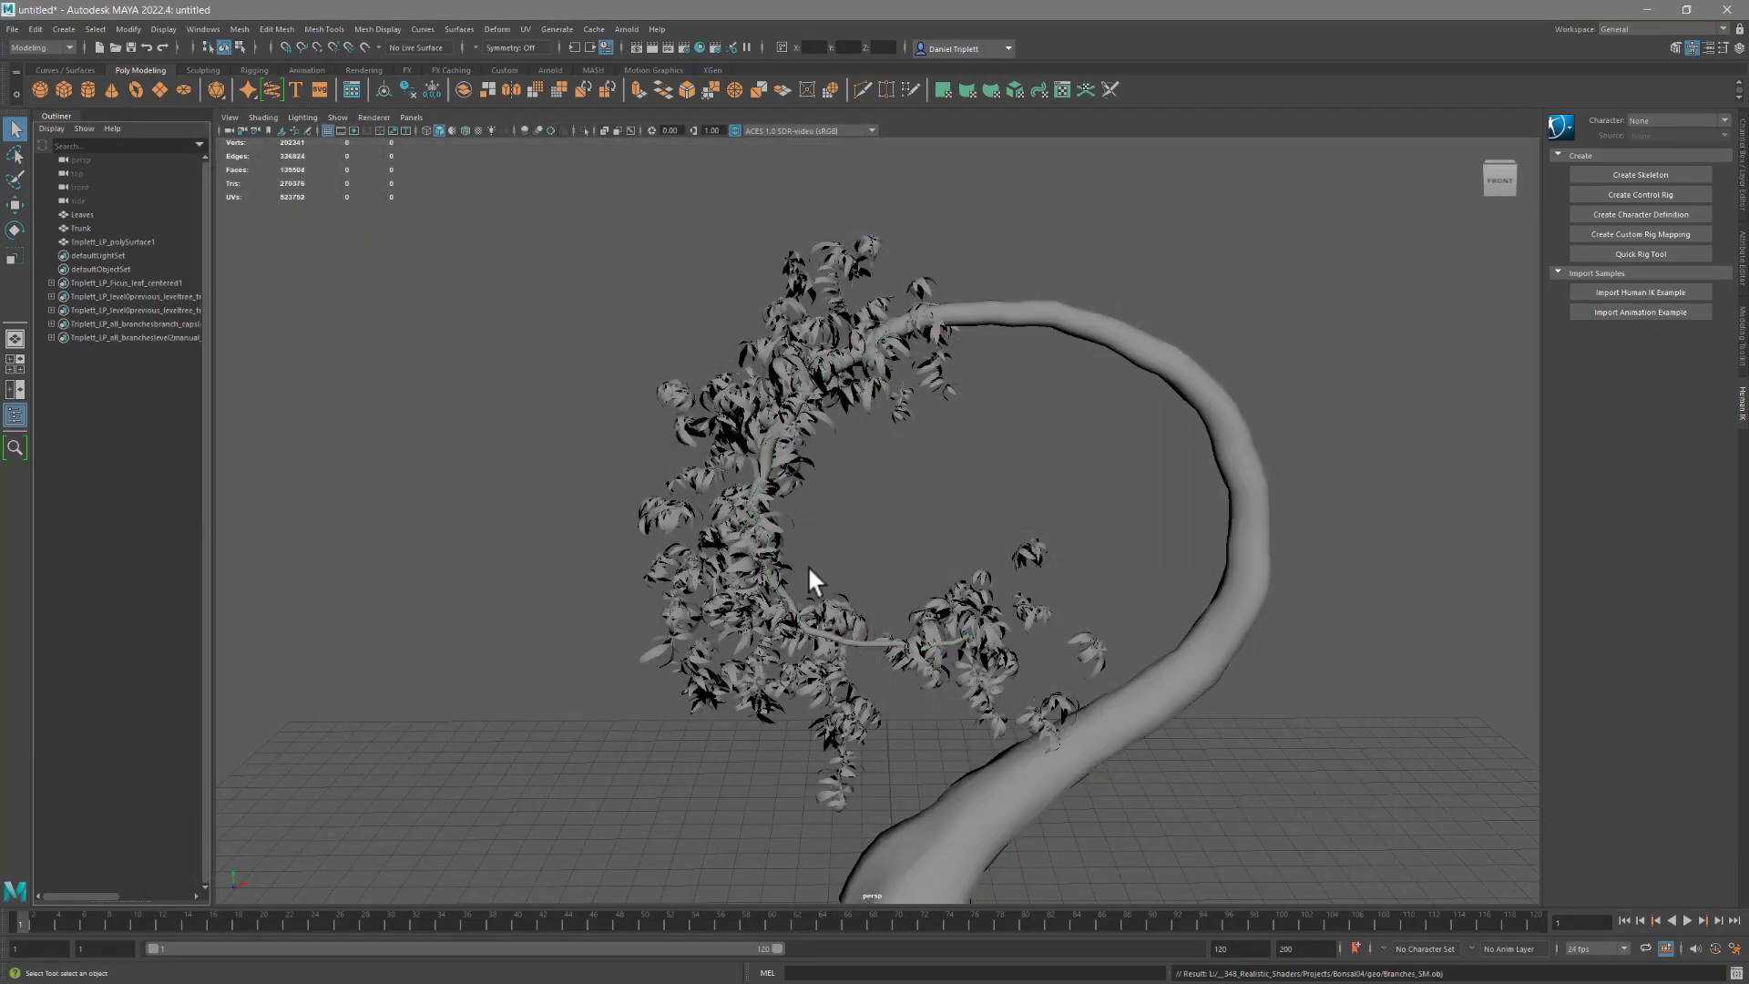
pyautogui.moveTo(161, 263); pyautogui.dragTo(85, 239)
pyautogui.doubleClick(86, 242)
pyautogui.write('Branches')
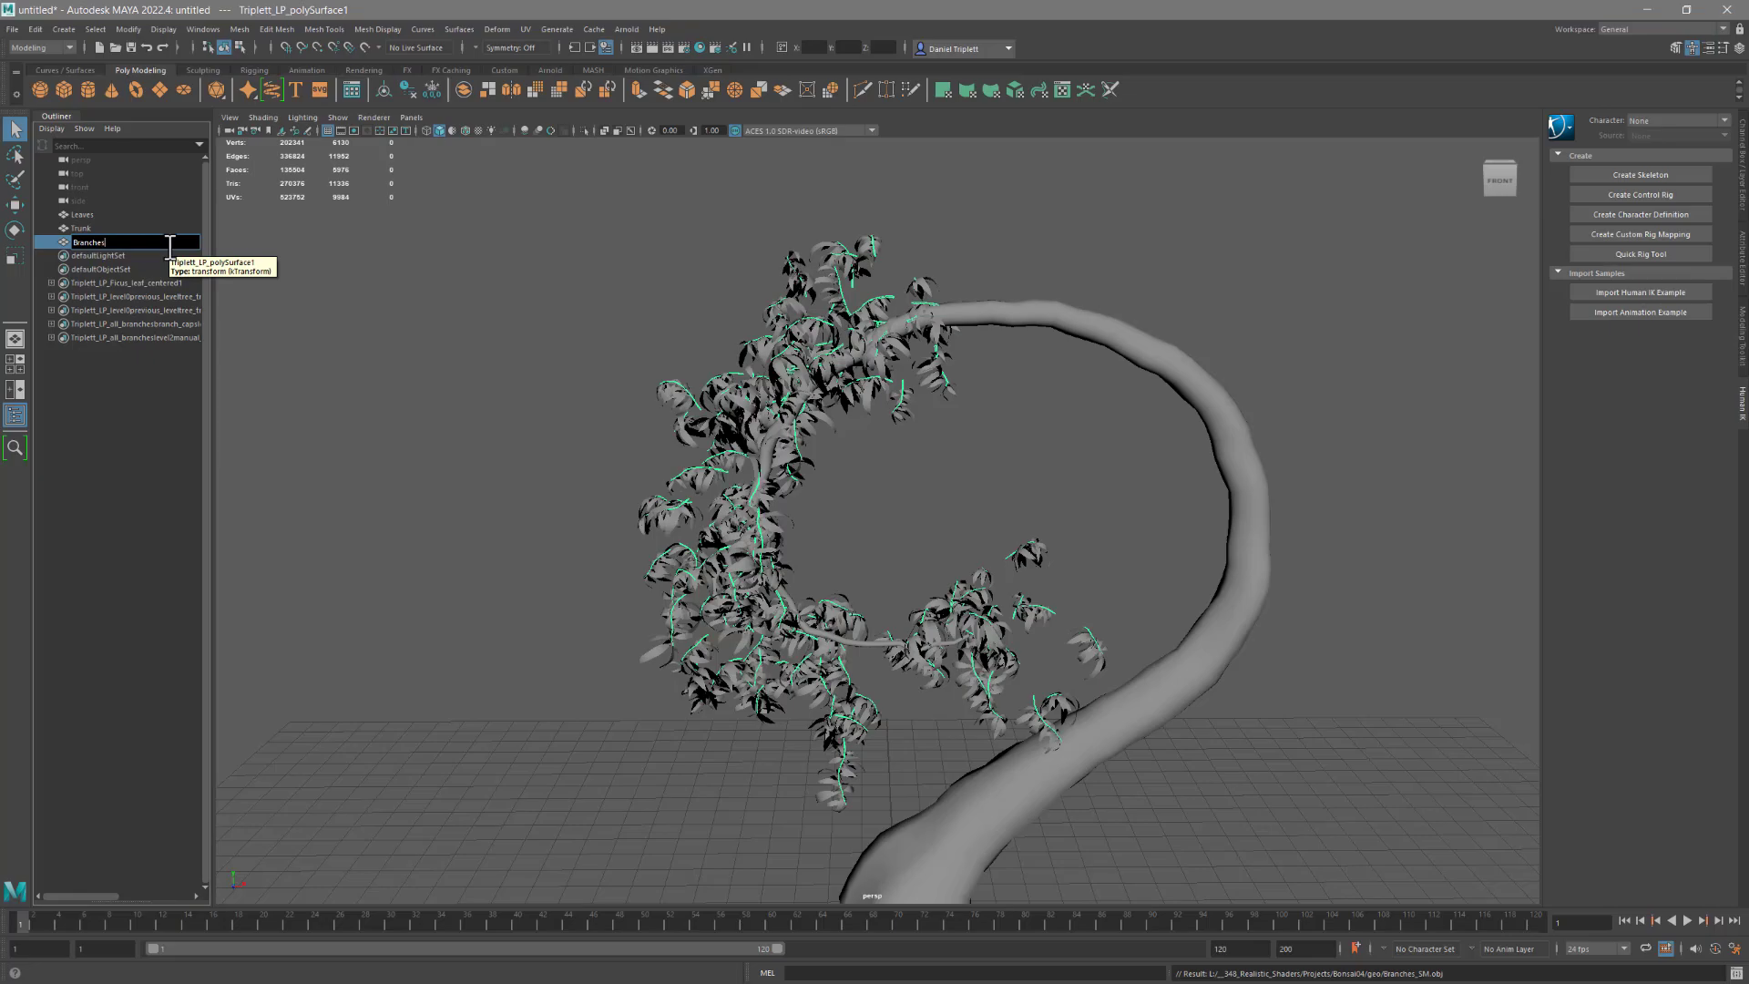
pyautogui.write('_SM')
pyautogui.press('Return')
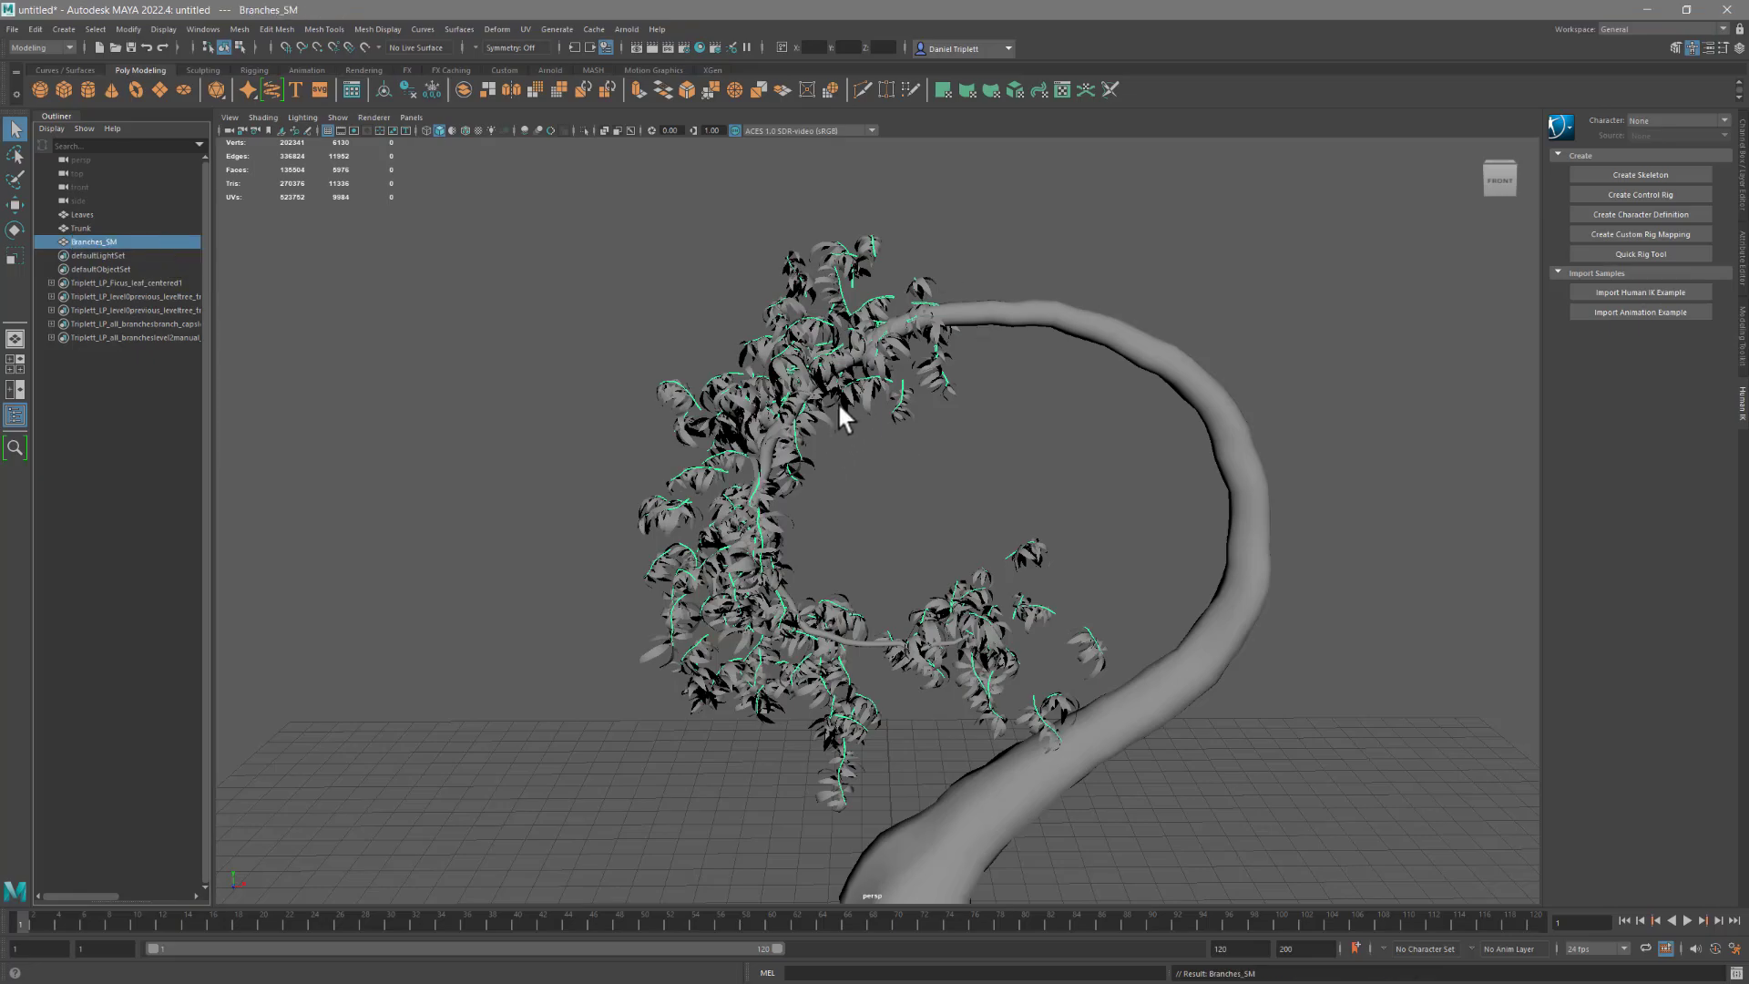
# Step: Check the small branches among the leaves, and import Branches_MED.obj from the Bonsai04 geo folder
pyautogui.keyDown('alt'); pyautogui.moveTo(839, 402); pyautogui.dragTo(784, 446); pyautogui.keyUp('alt')
pyautogui.keyDown('alt'); pyautogui.moveTo(1307, 679); pyautogui.dragTo(1543, 605, button='right'); pyautogui.keyUp('alt')
pyautogui.moveTo(866, 653)
pyautogui.keyDown('alt'); pyautogui.mouseDown()
pyautogui.moveTo(851, 710)
pyautogui.moveTo(875, 662)
pyautogui.mouseUp(); pyautogui.keyUp('alt')
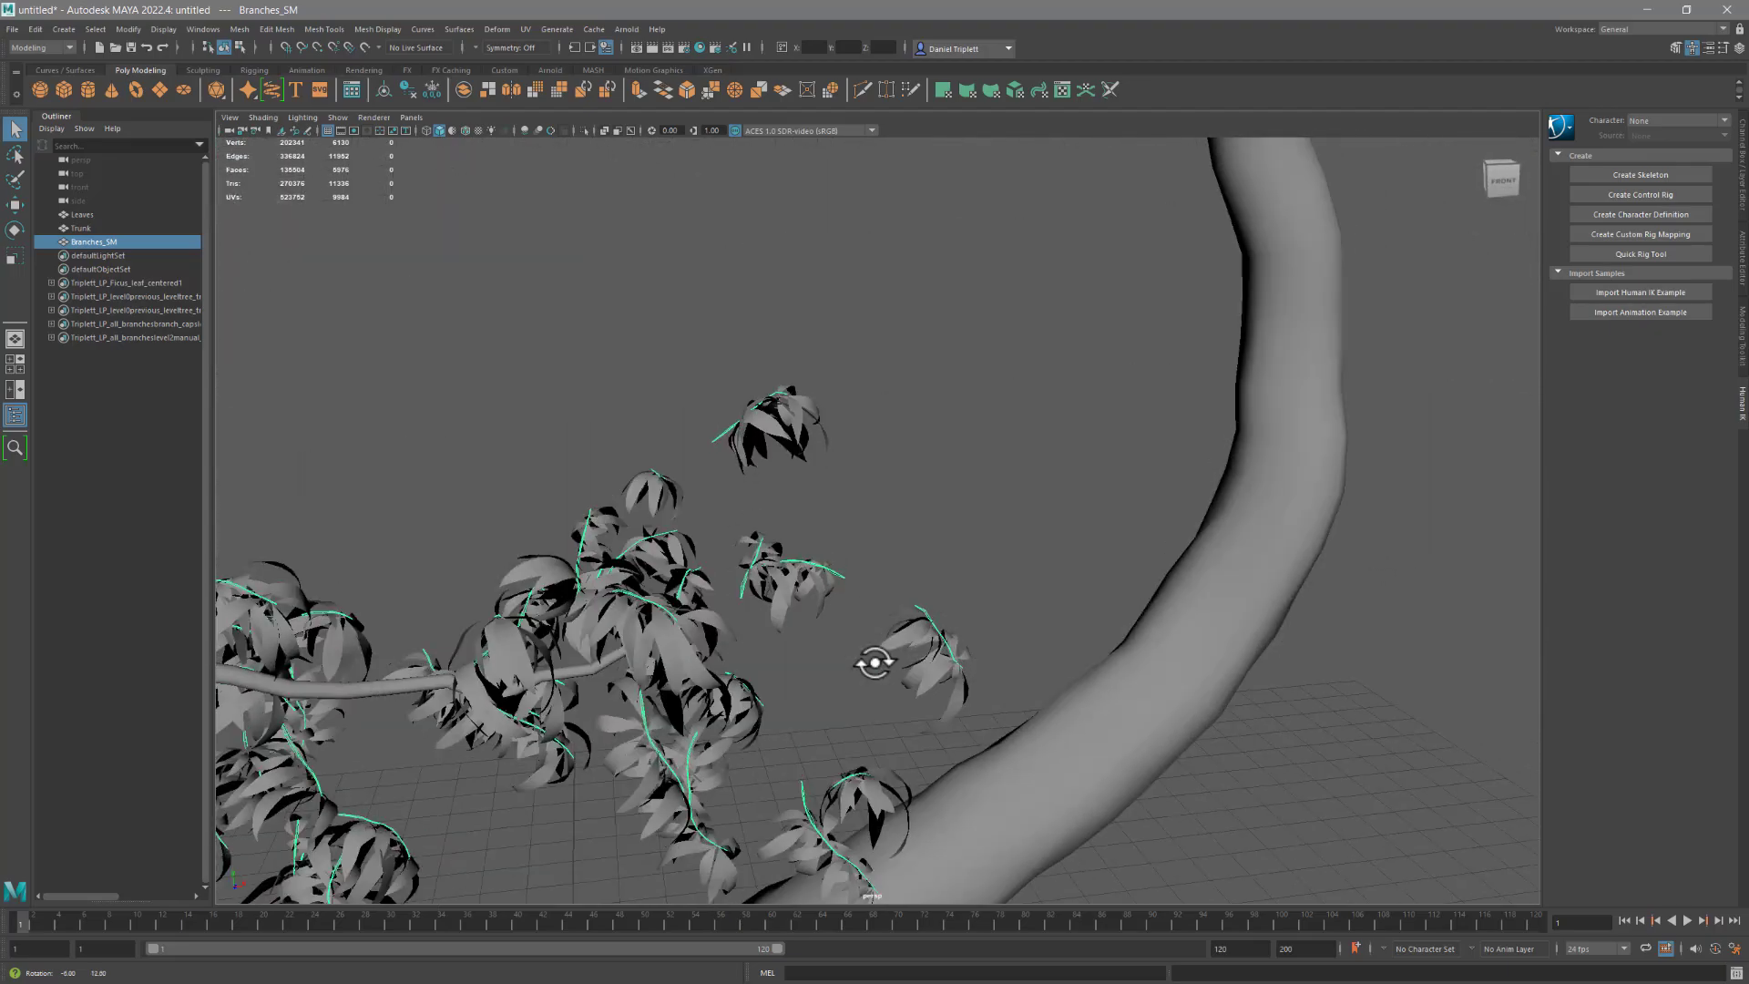
pyautogui.keyDown('alt'); pyautogui.moveTo(875, 663); pyautogui.dragTo(695, 604, button='right'); pyautogui.keyUp('alt')
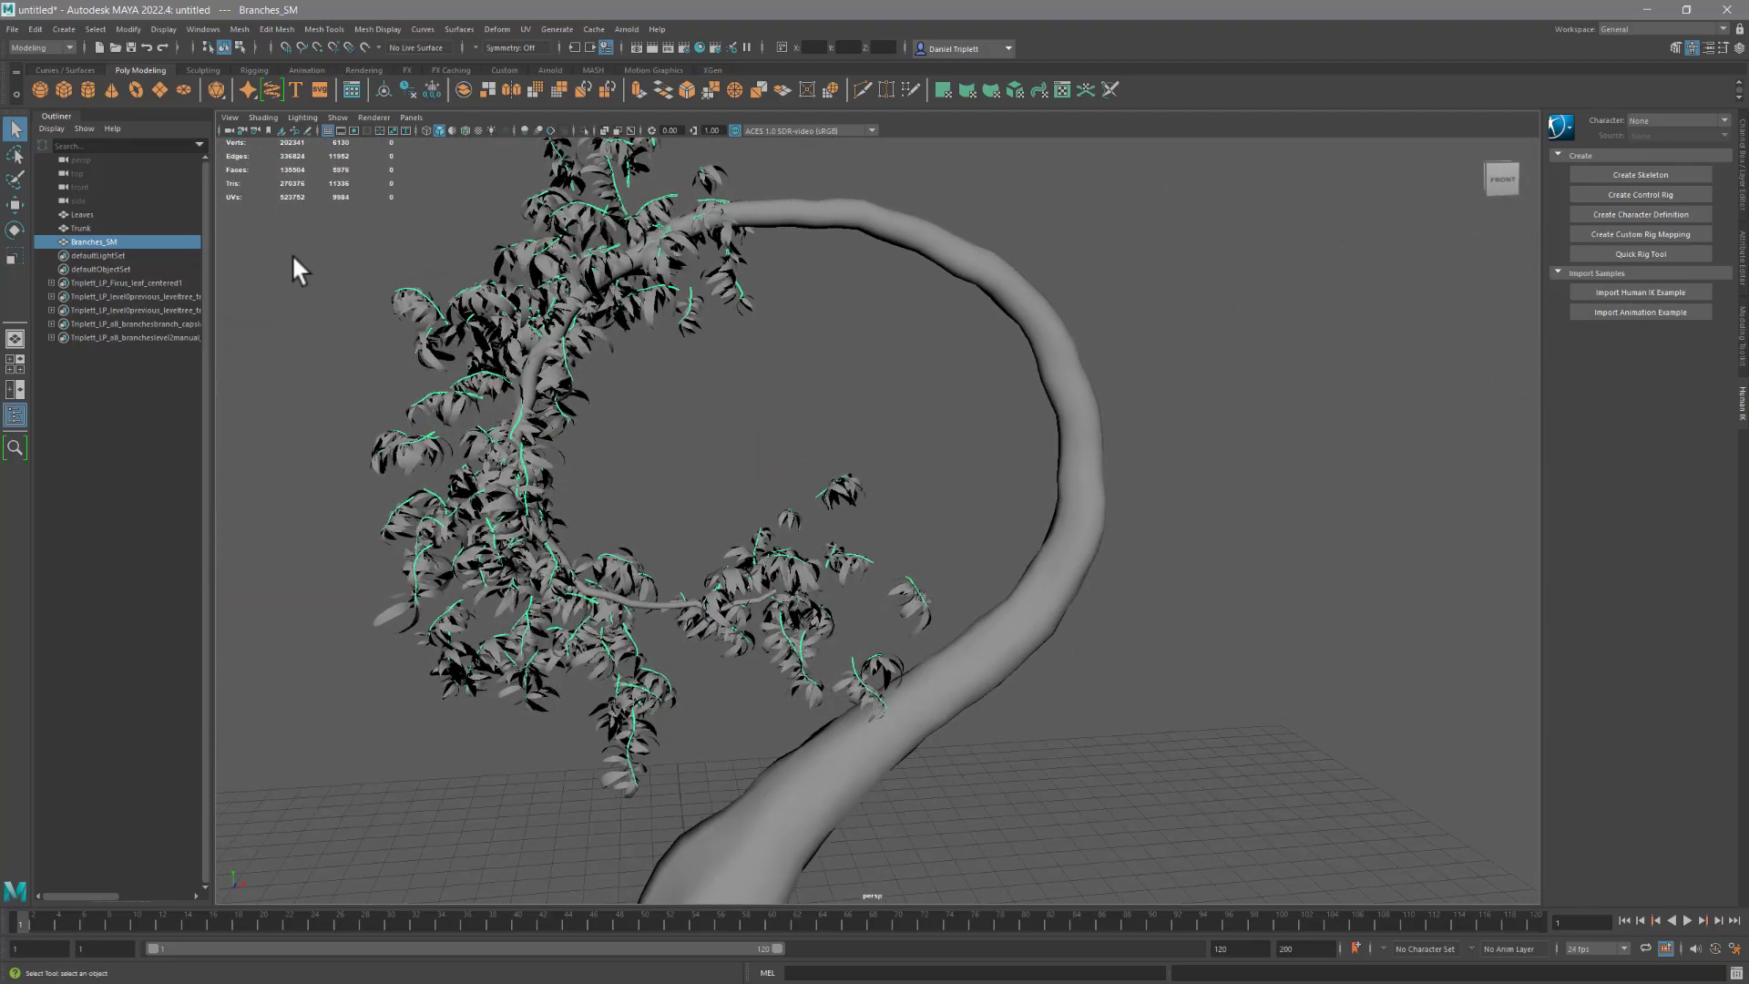
pyautogui.click(17, 28)
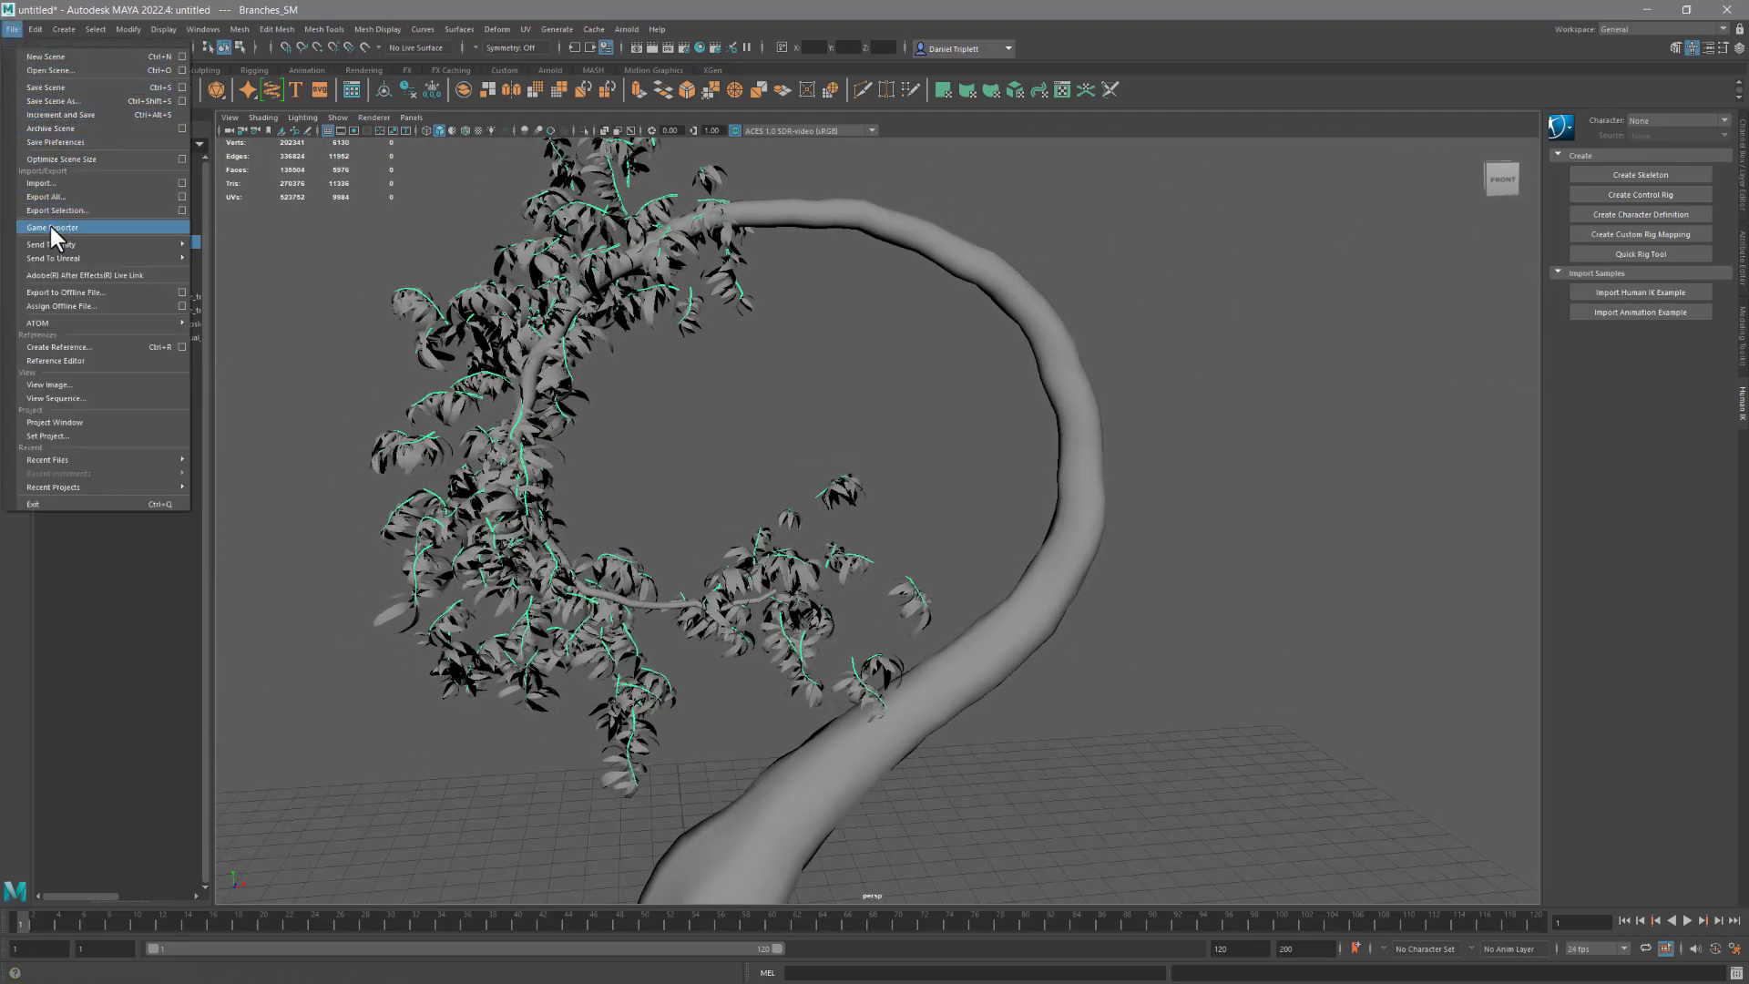
pyautogui.click(42, 183)
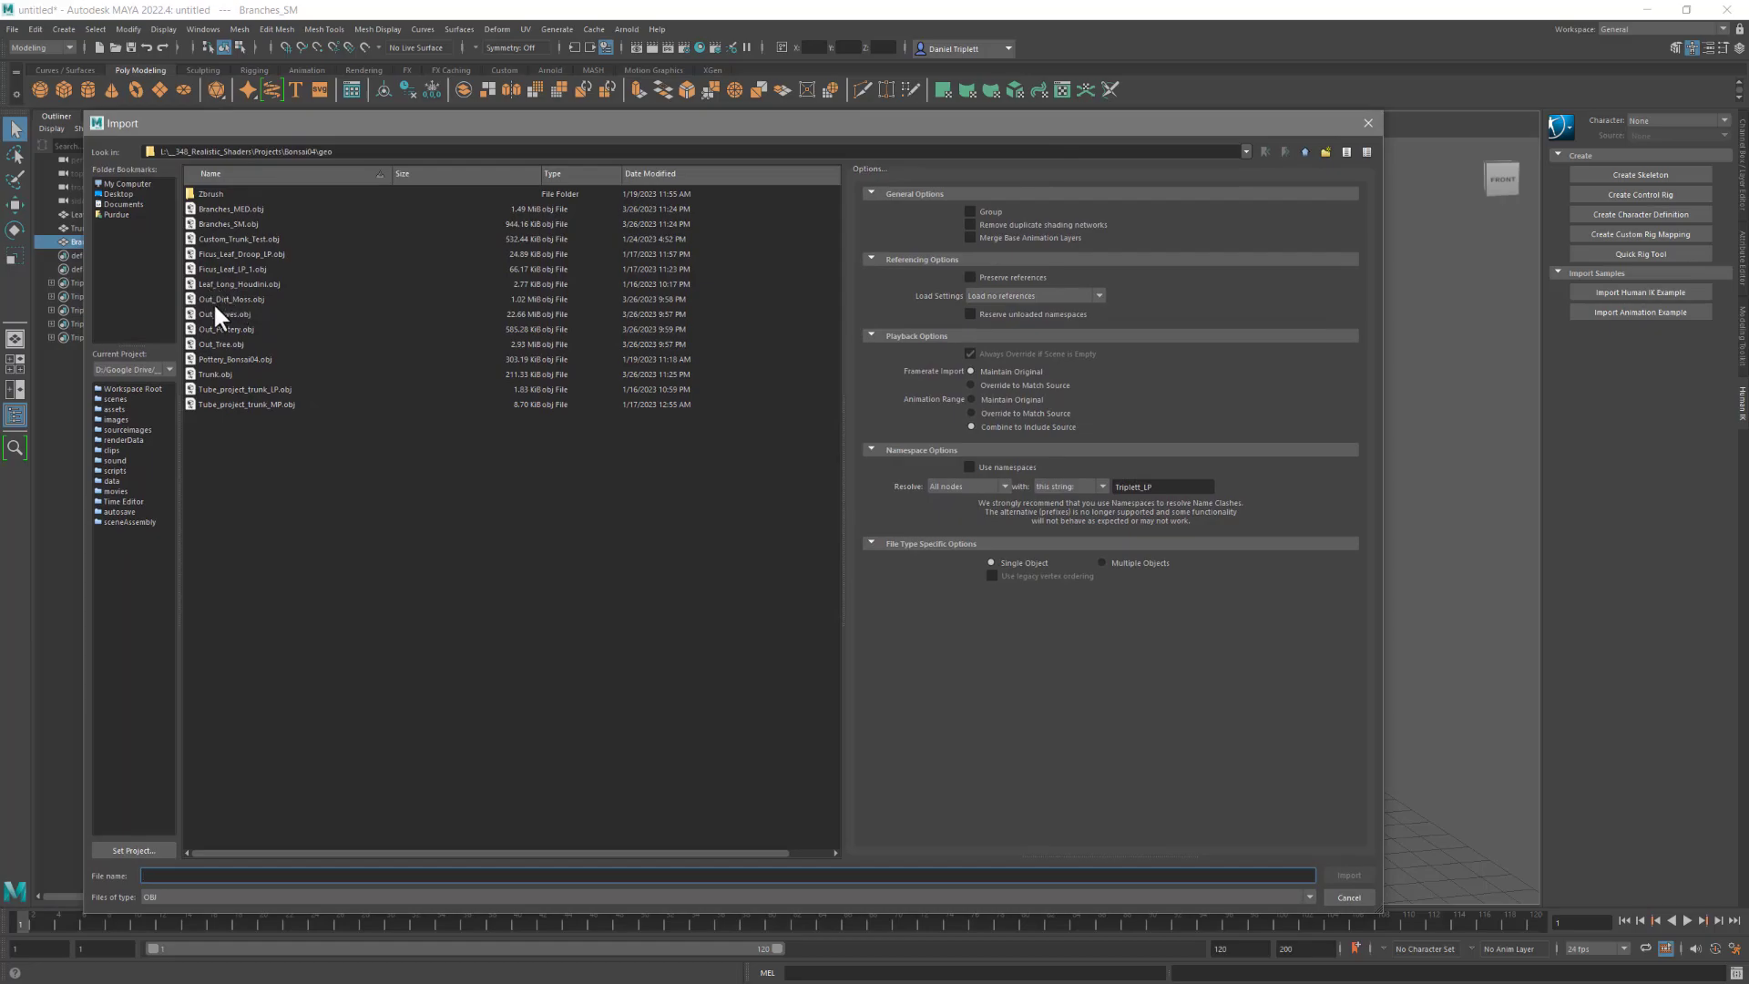
pyautogui.doubleClick(213, 208)
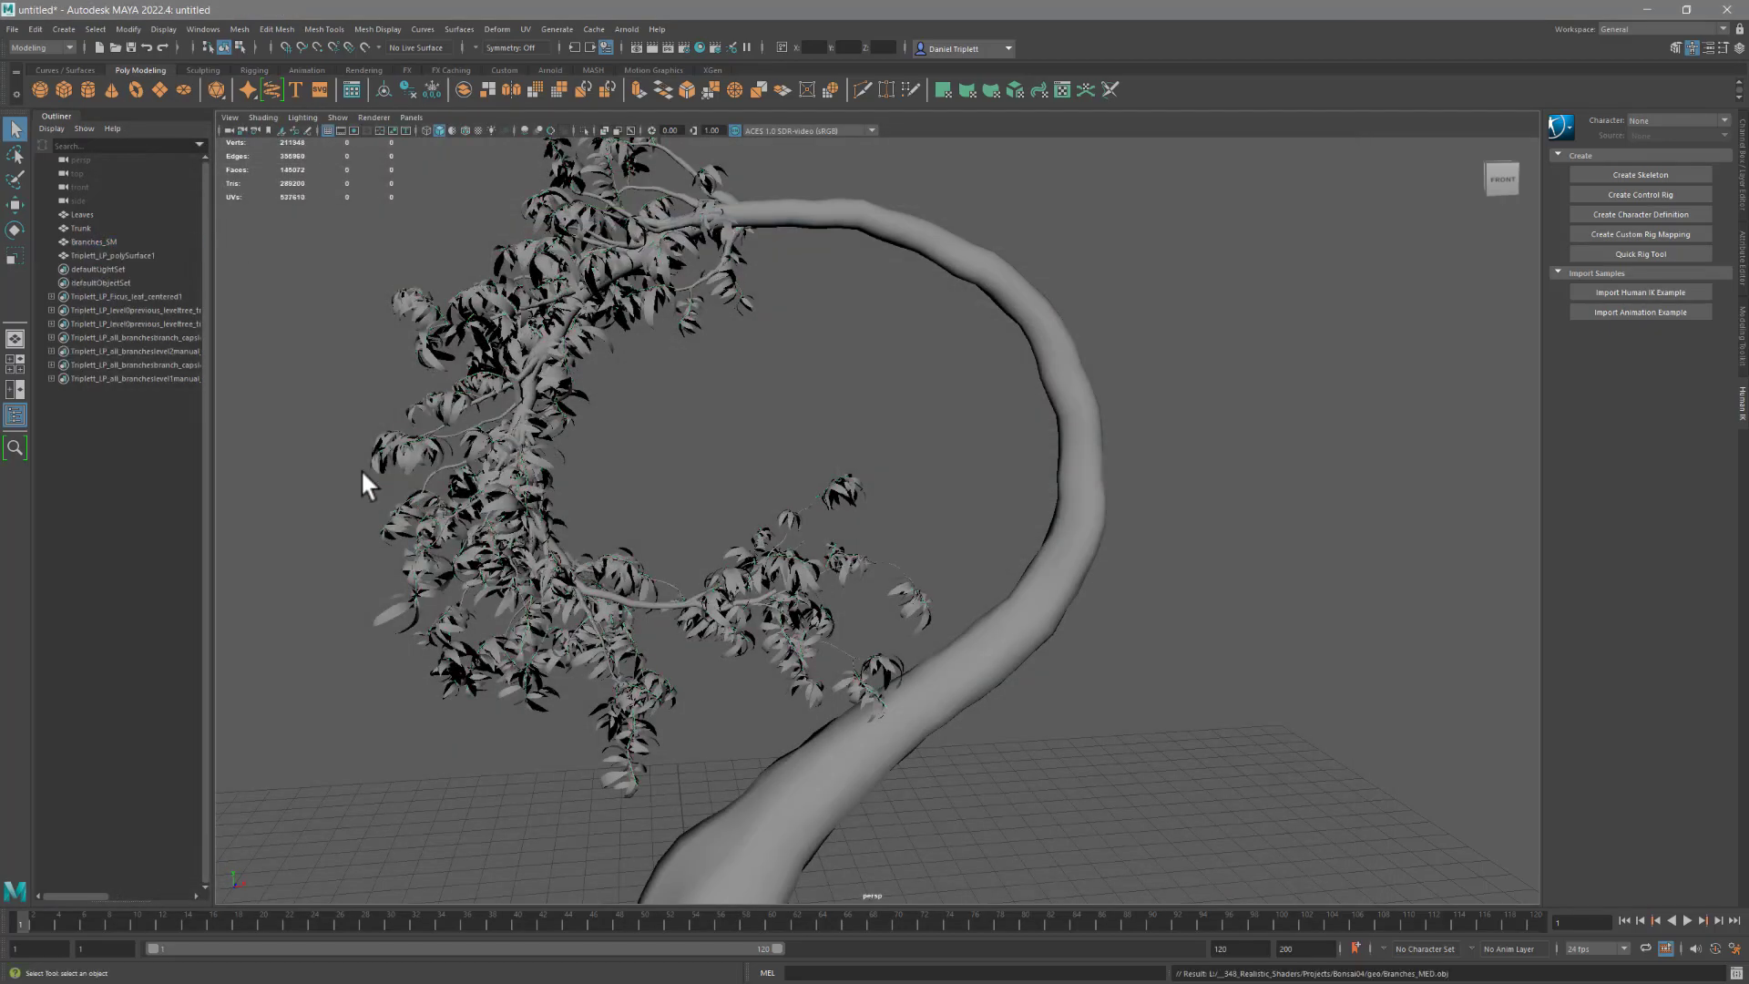
# Step: Select the imported medium branches mesh and rename it Branches_MED, reusing the small branches' name as the base
pyautogui.click(593, 626)
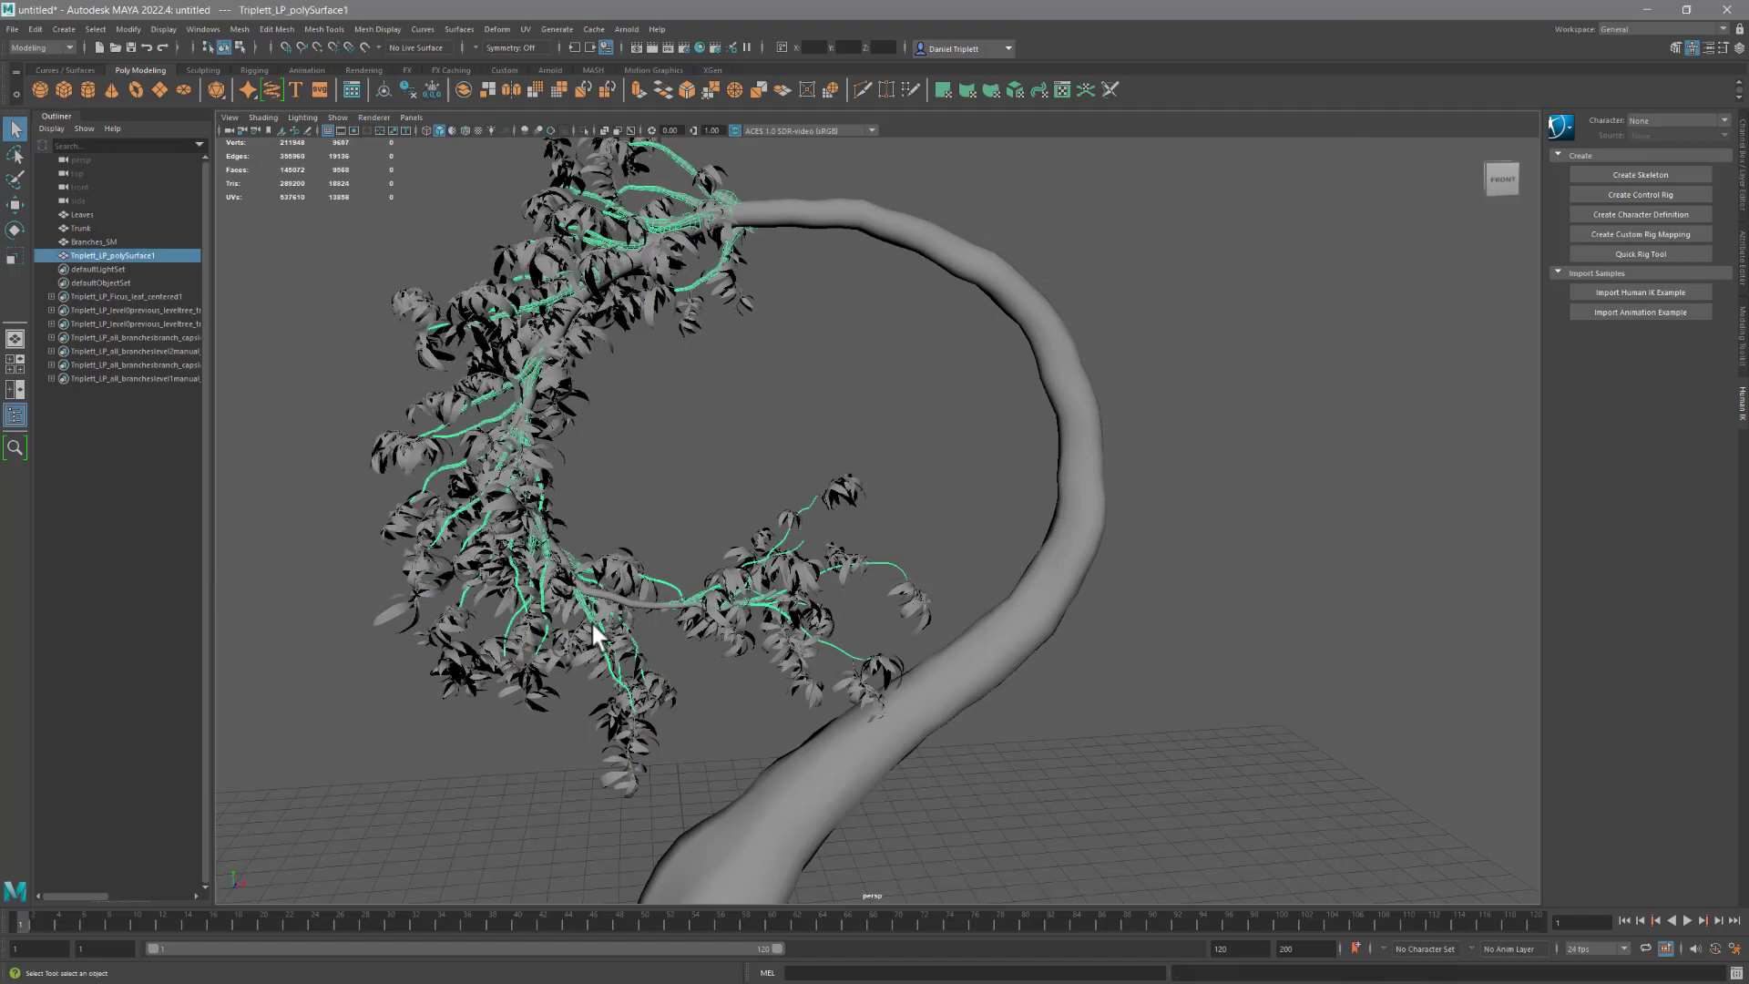
pyautogui.doubleClick(118, 255)
pyautogui.doubleClick(106, 238)
pyautogui.hotkey('ctrl', 'c')
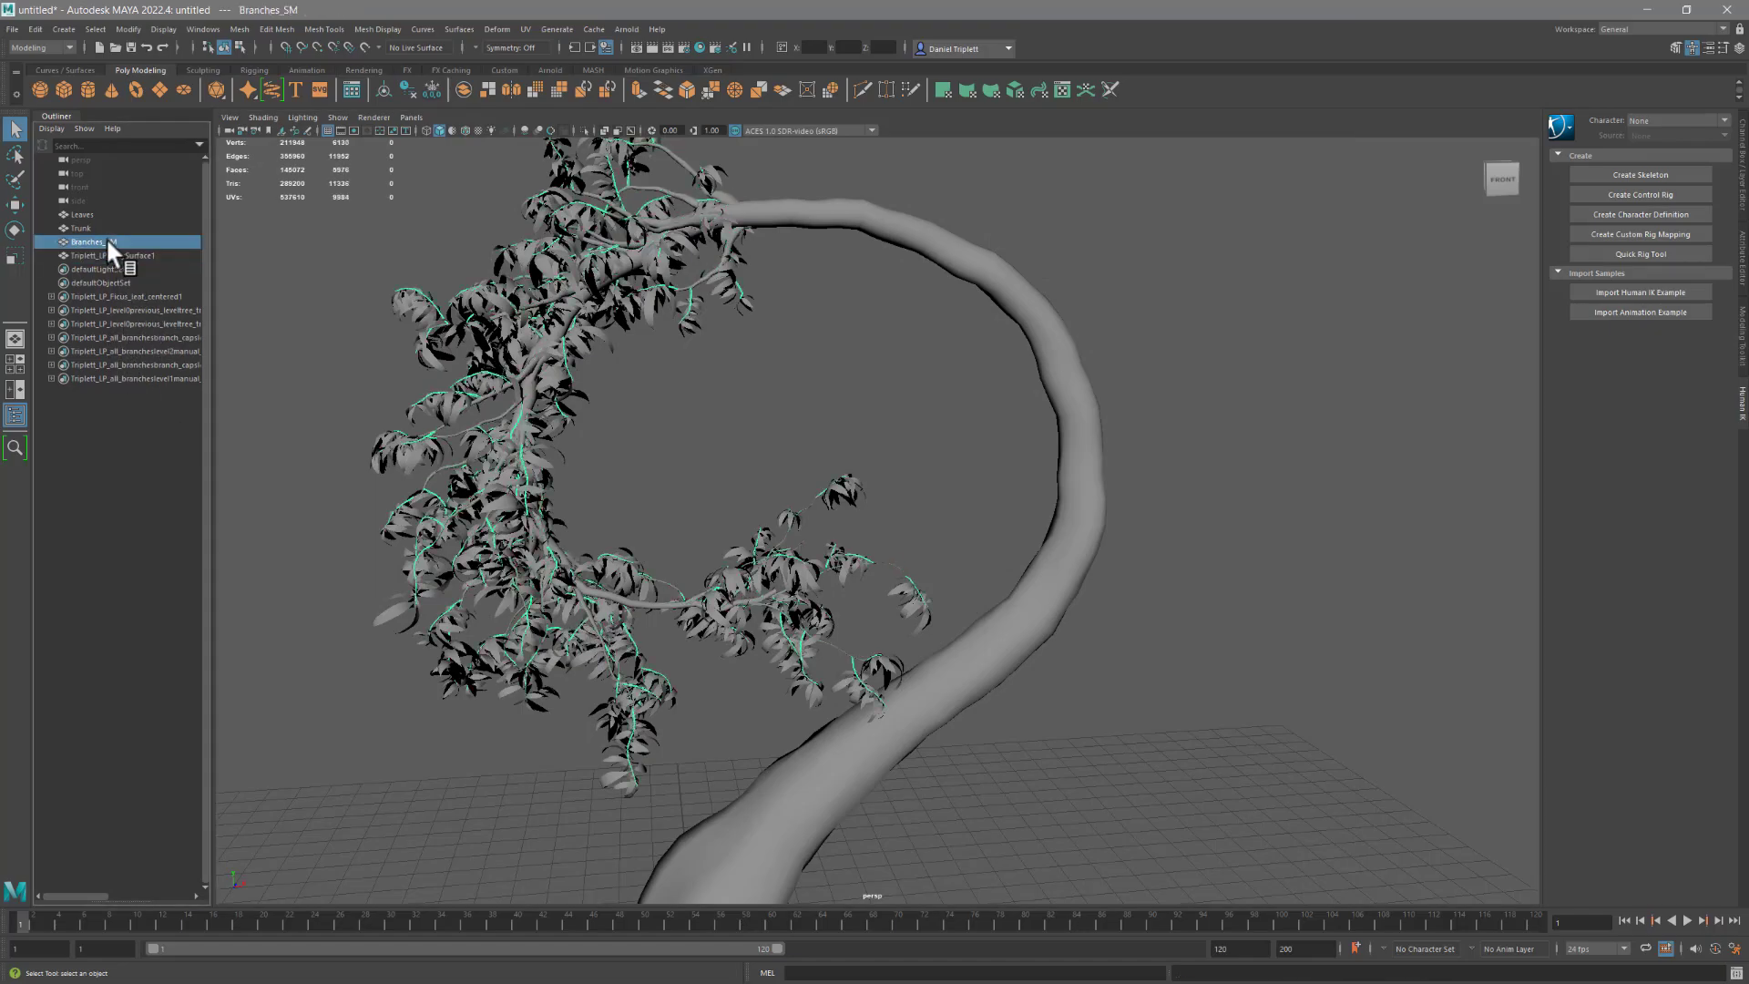
pyautogui.doubleClick(134, 255)
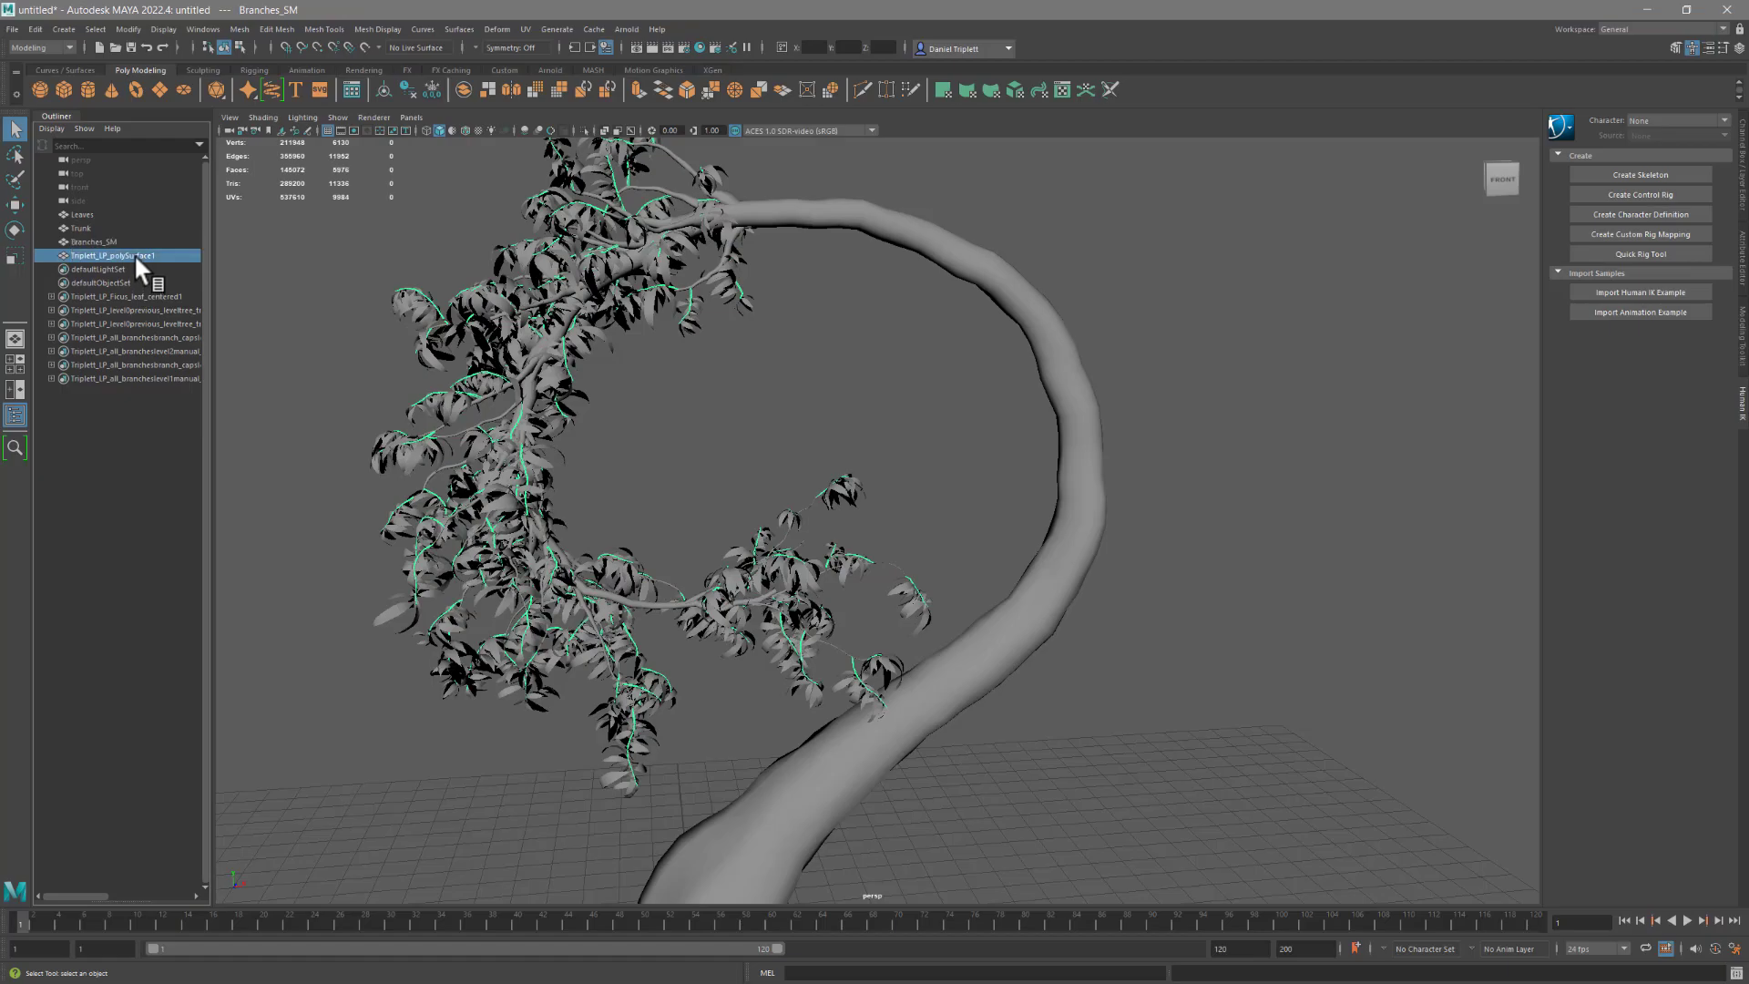
pyautogui.hotkey('ctrl', 'v')
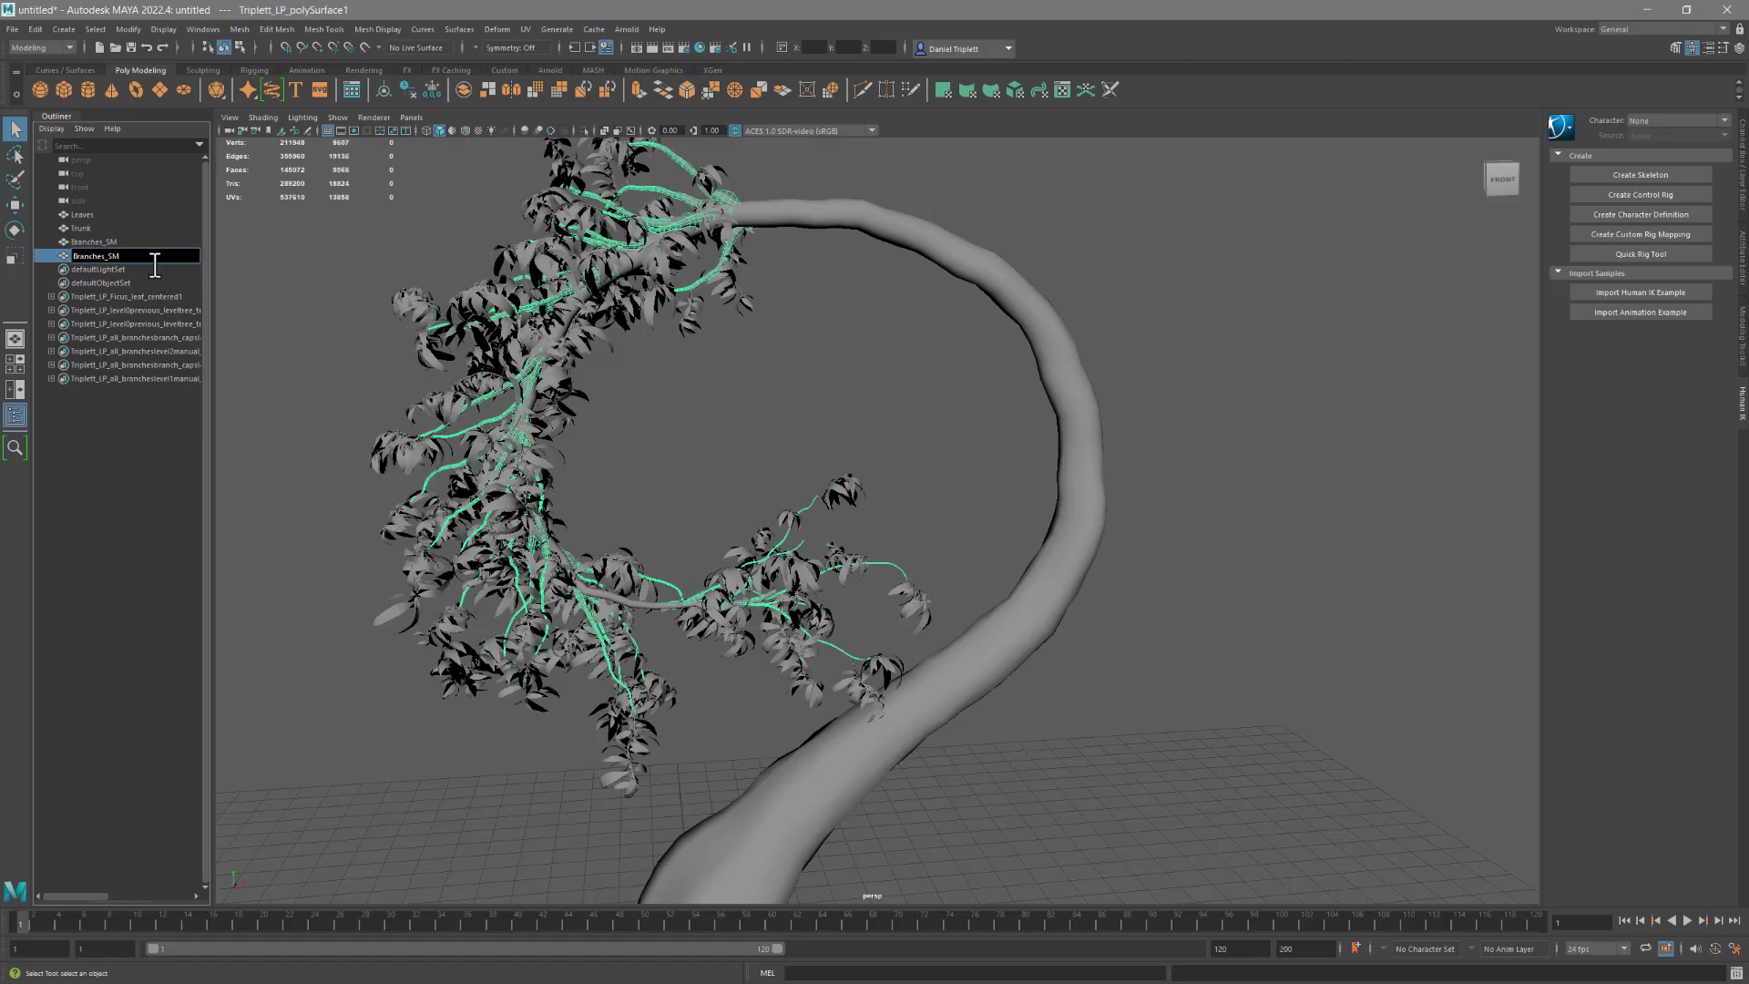
pyautogui.write('MED')
pyautogui.press('Return')
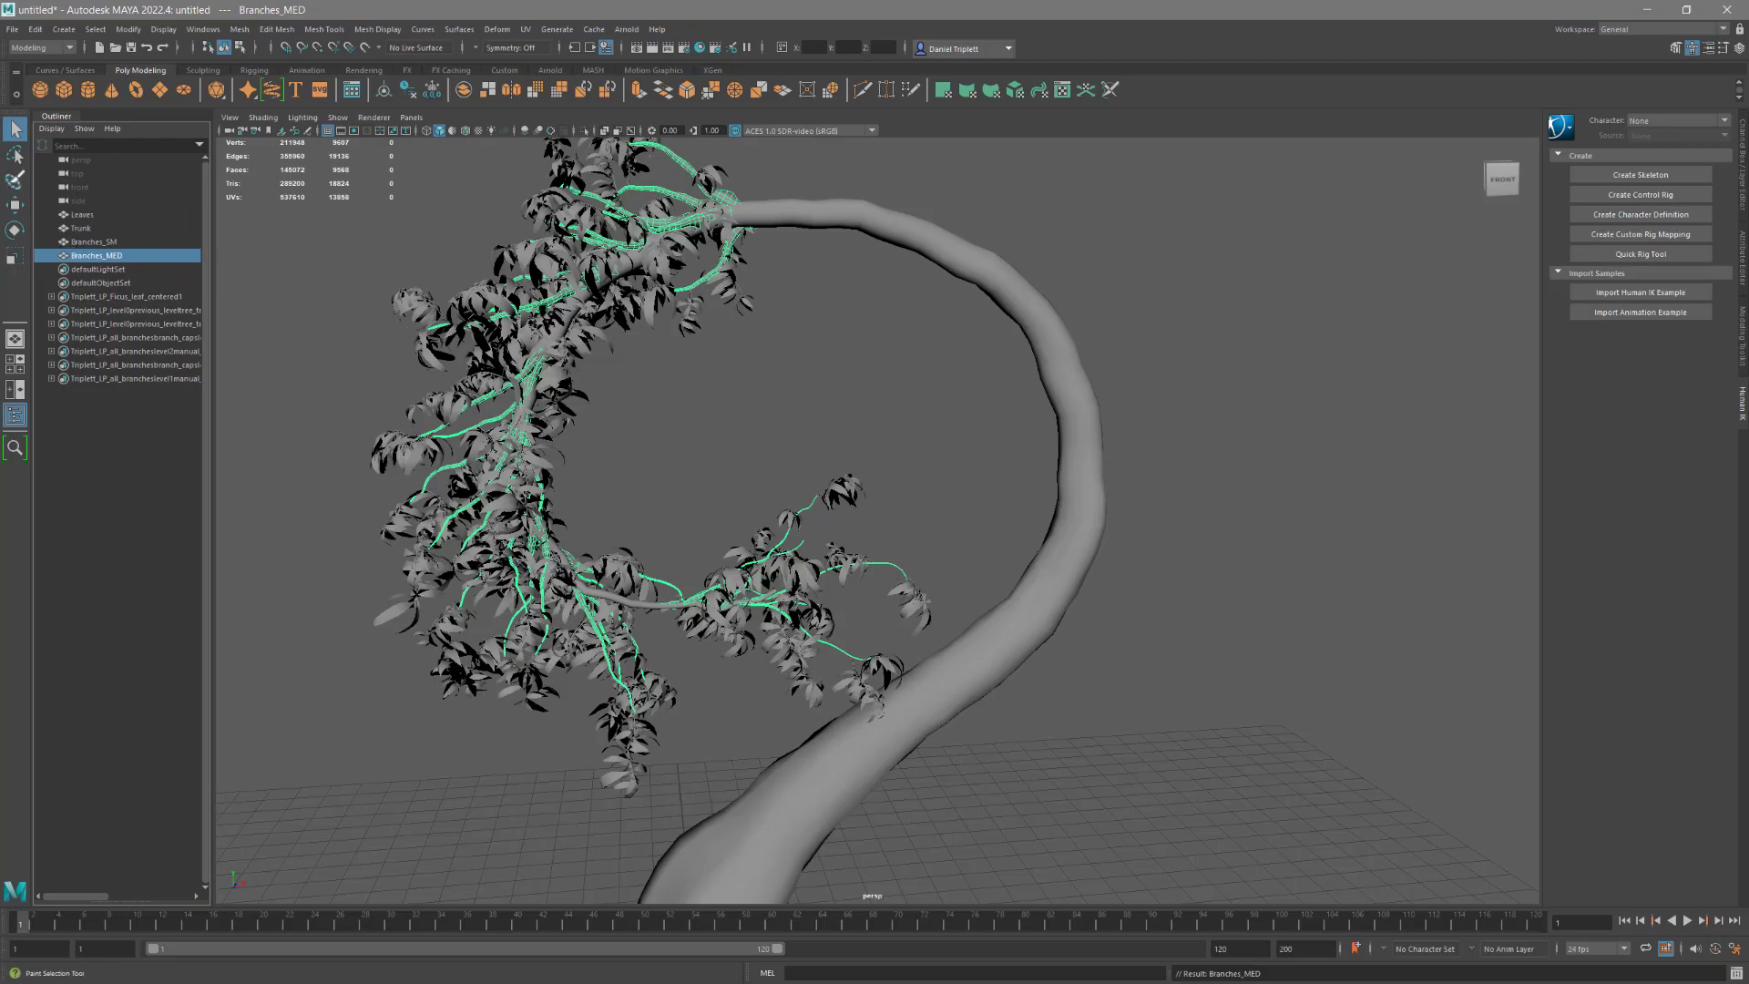
# Step: Import the pot model Out_Pottery.obj from the Bonsai04 geo folder
pyautogui.click(12, 29)
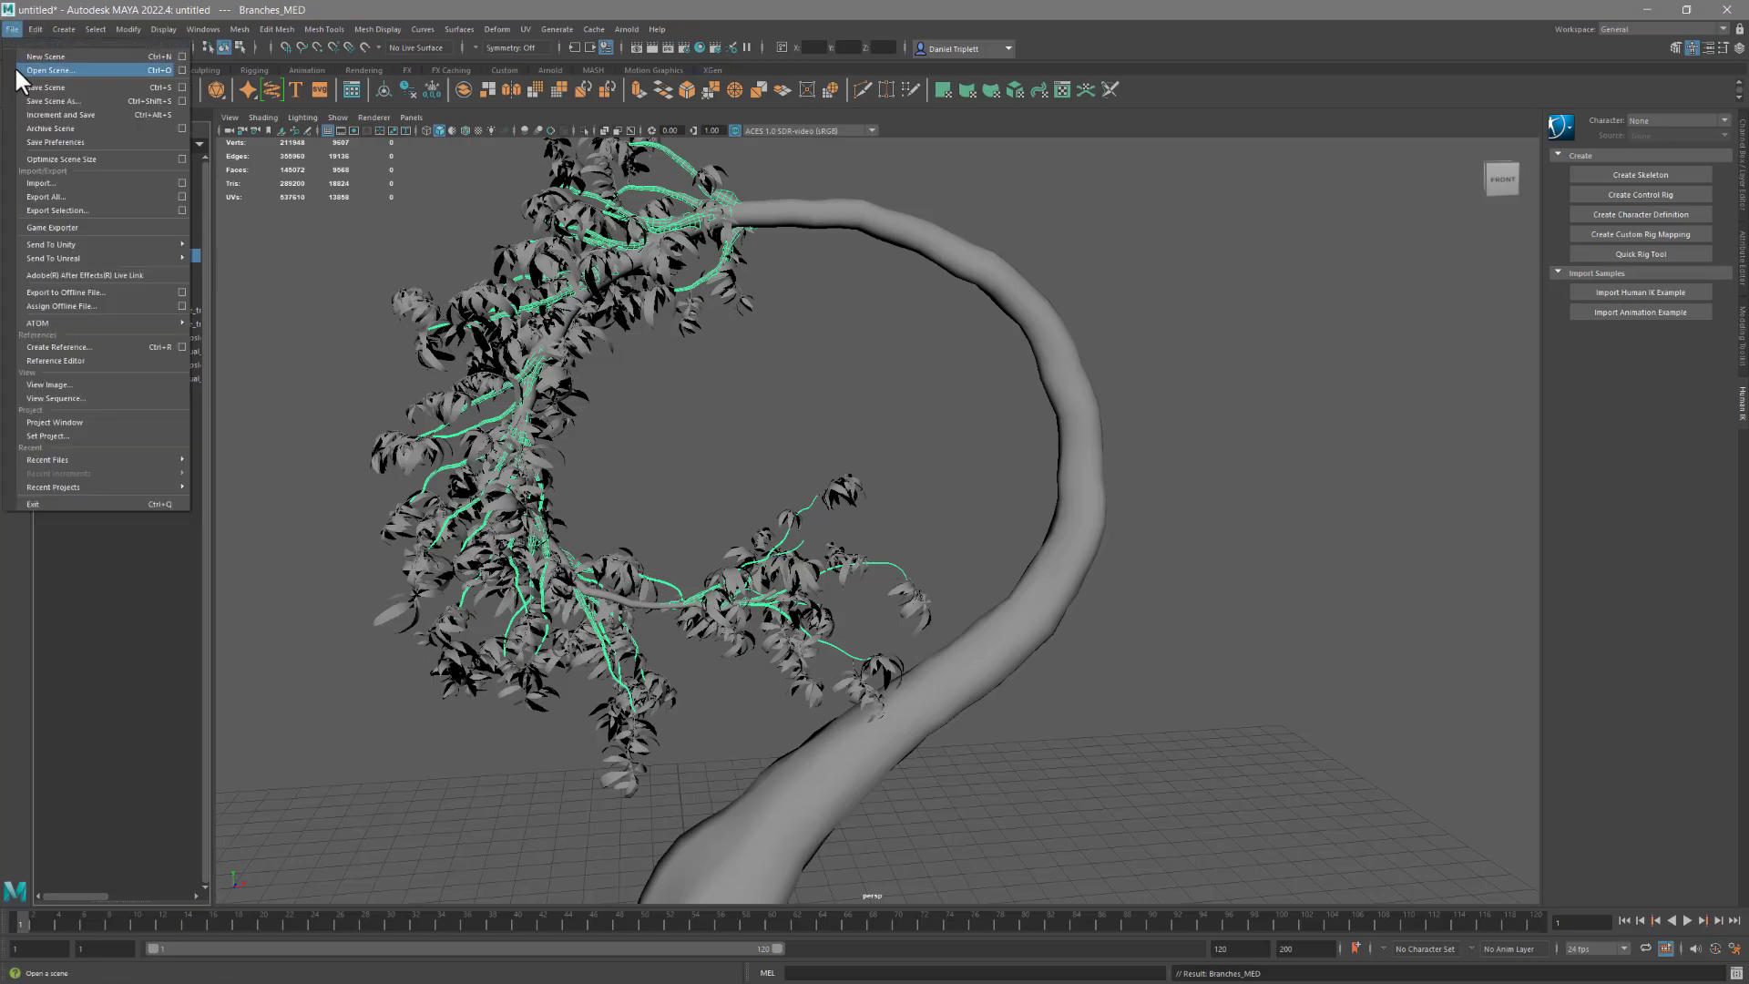
pyautogui.click(55, 183)
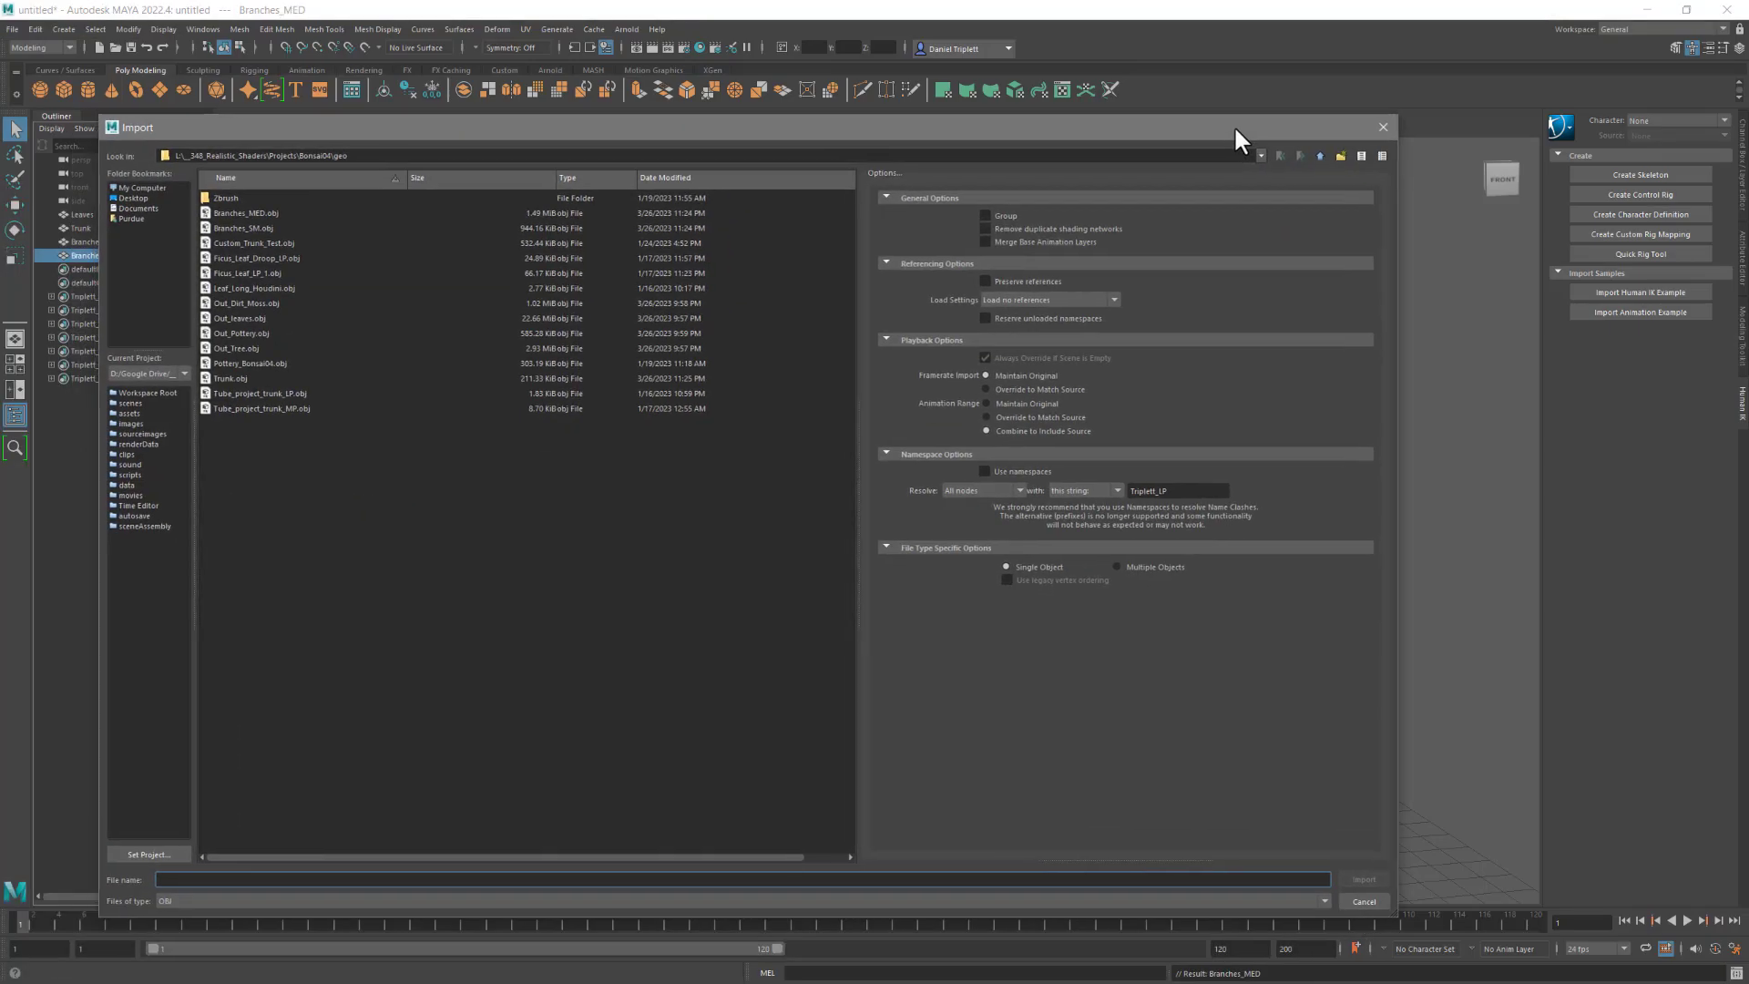
pyautogui.moveTo(1233, 124); pyautogui.dragTo(1240, 126)
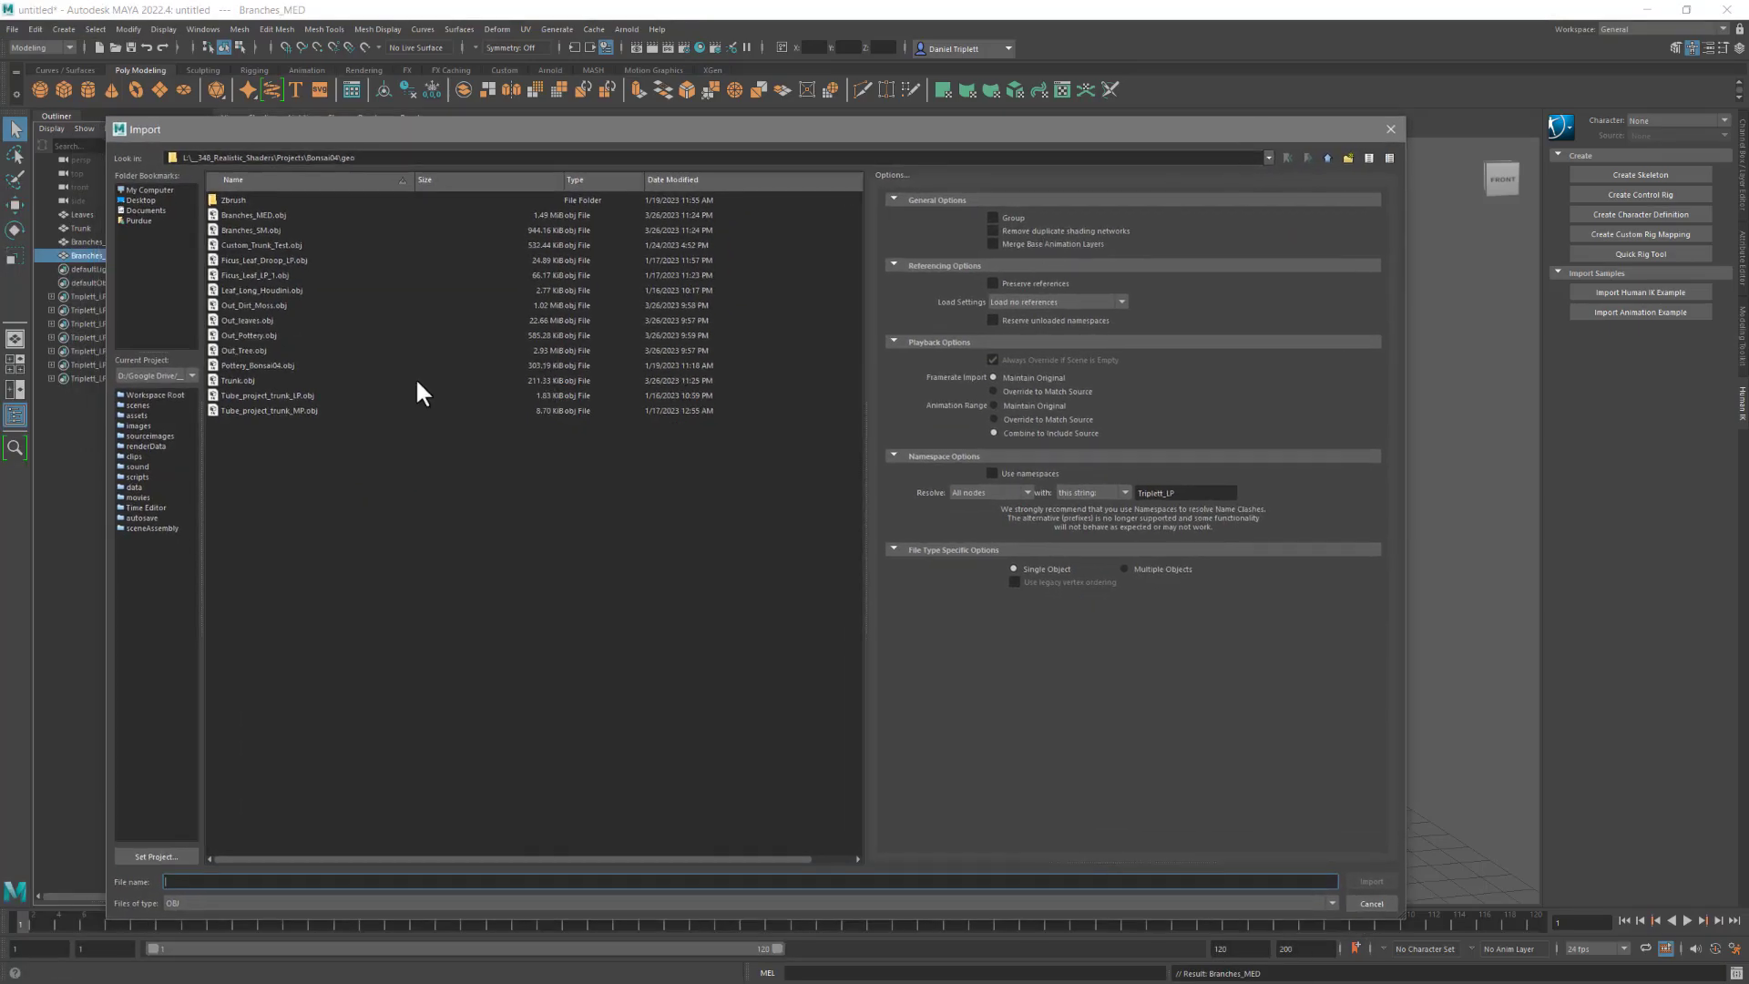
pyautogui.click(245, 366)
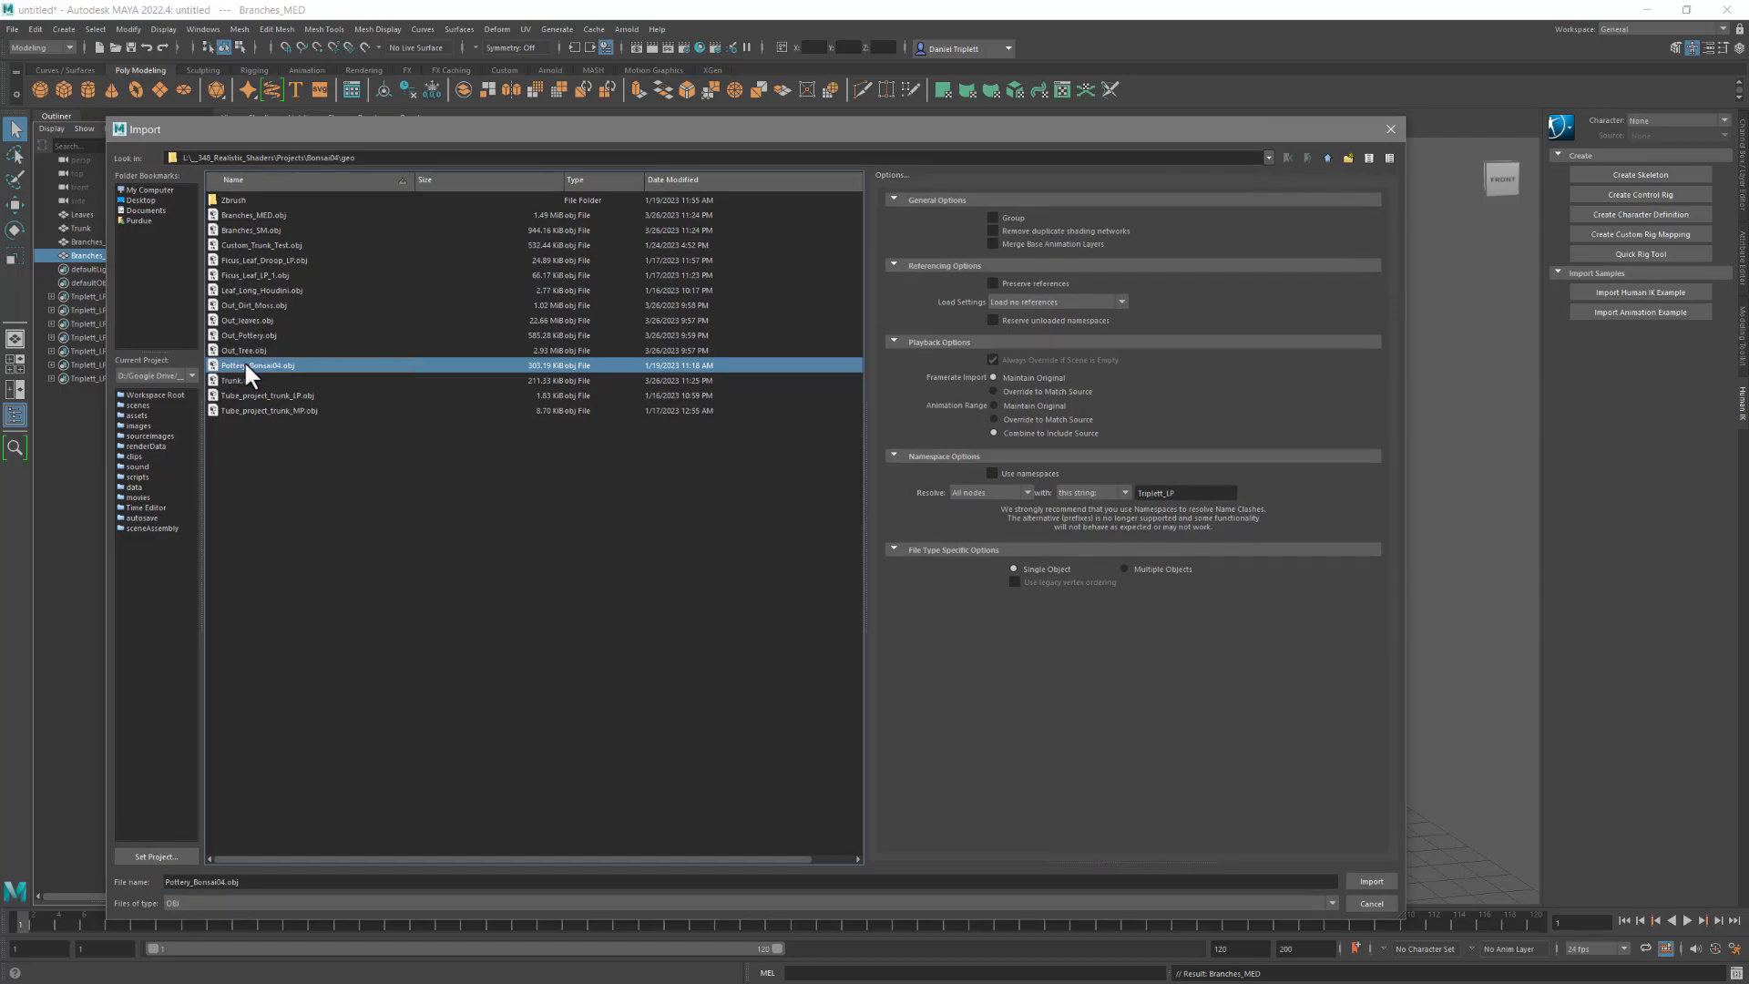
pyautogui.doubleClick(243, 335)
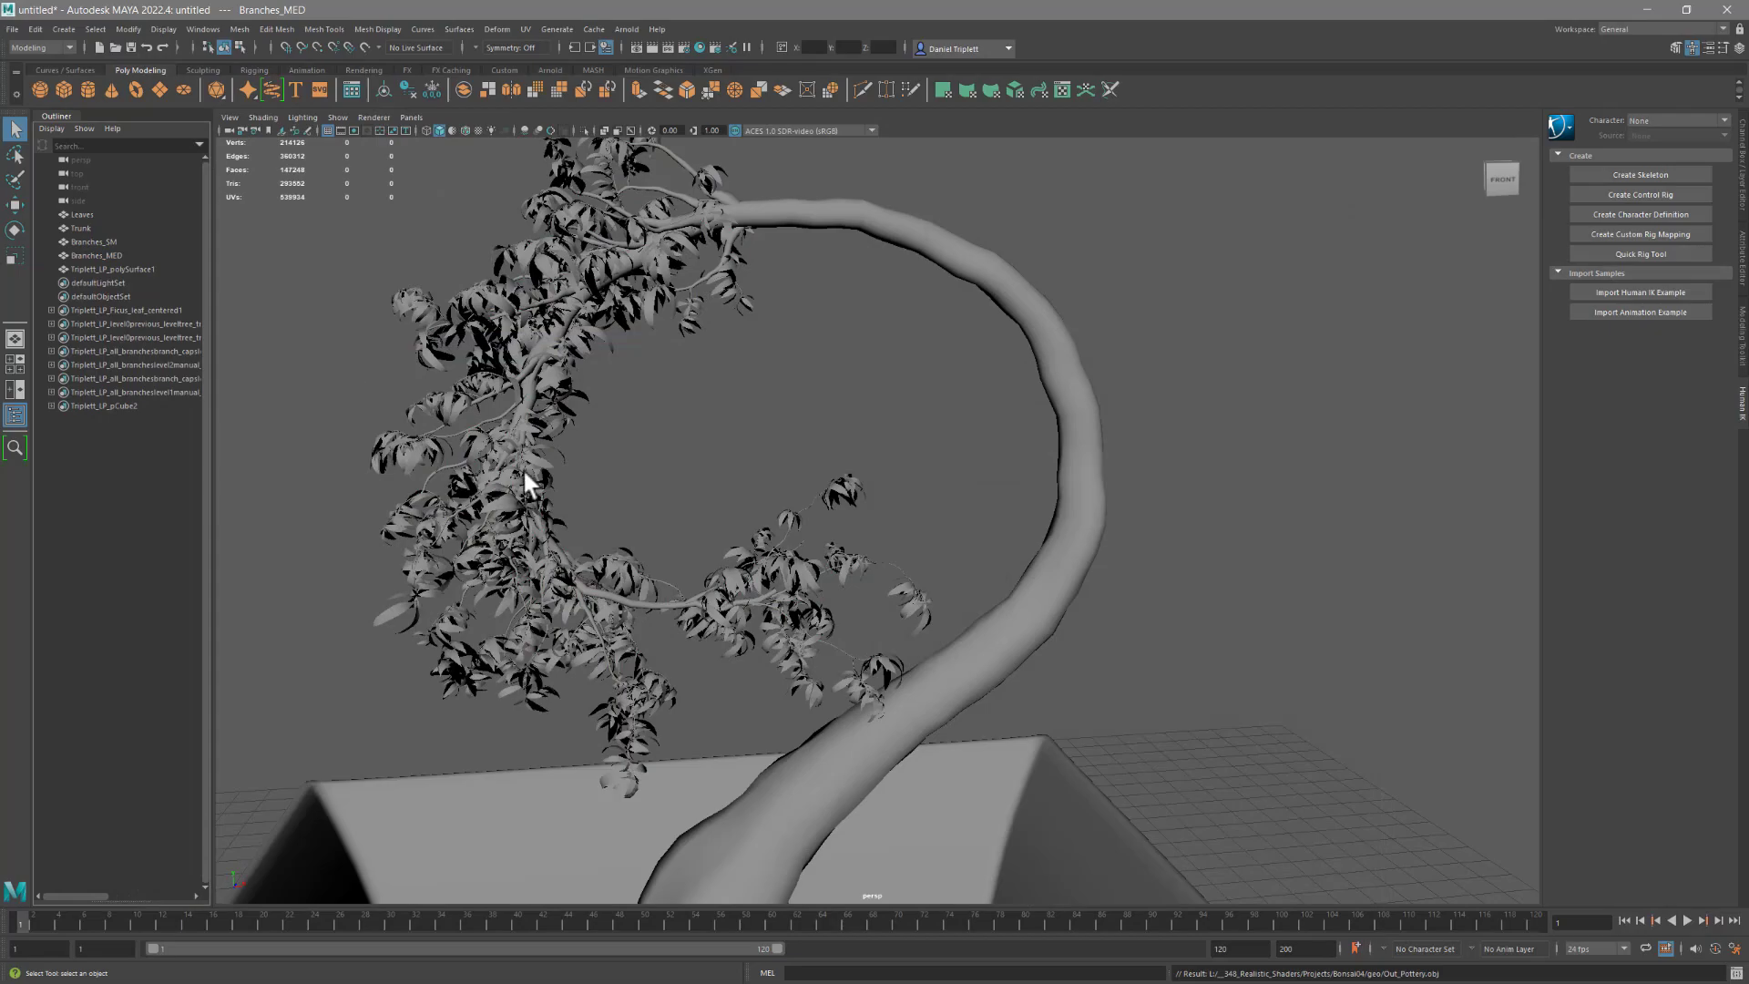
pyautogui.scroll(-6, 563, 625)
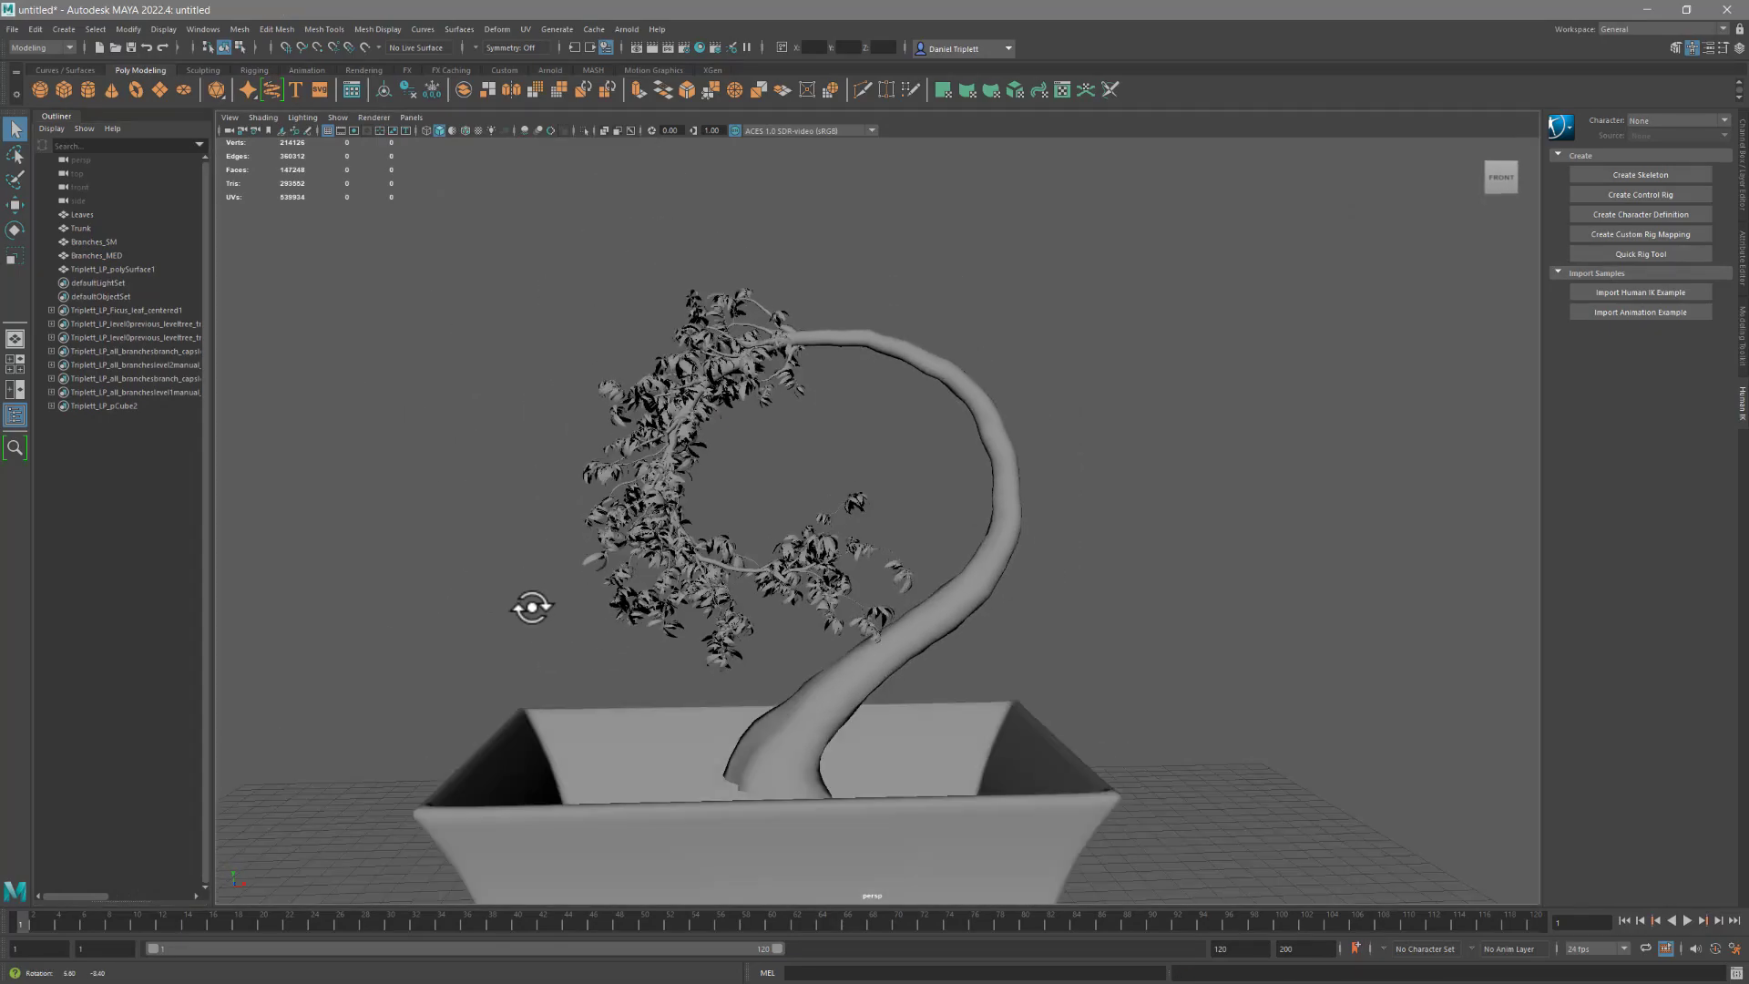
# Step: Import the soil surface Out_Dirt_Moss.obj from the Bonsai04 geo folder
pyautogui.click(13, 29)
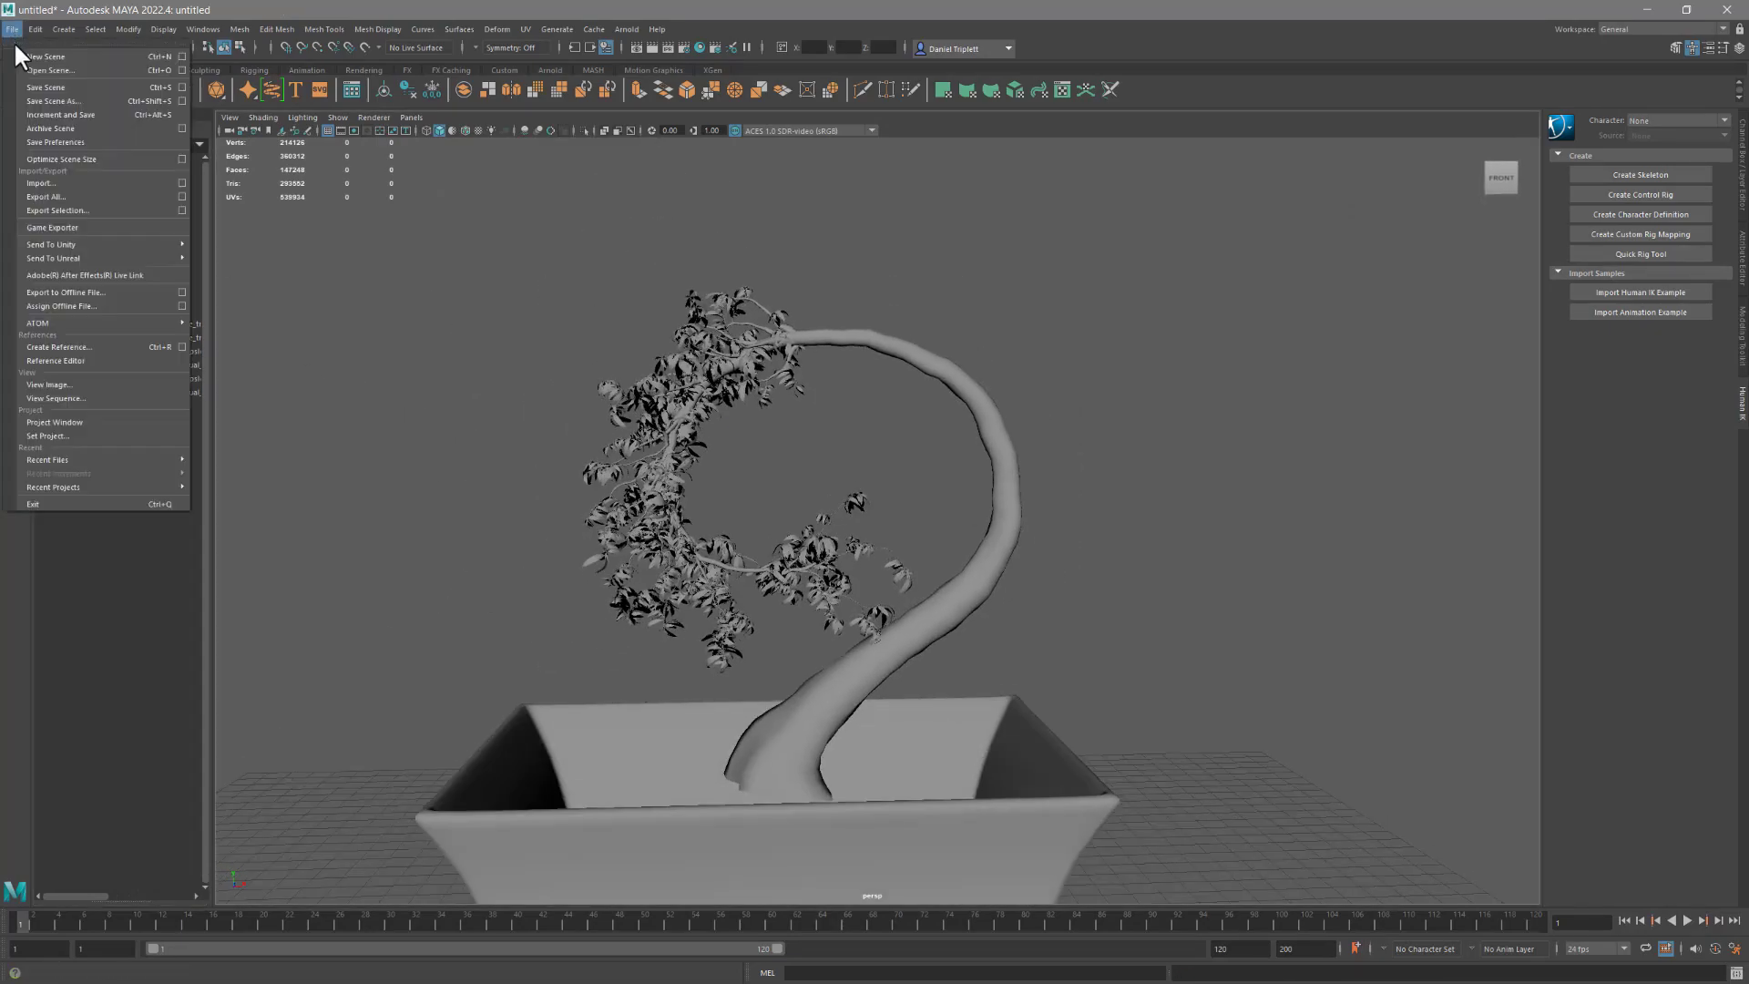
pyautogui.click(50, 188)
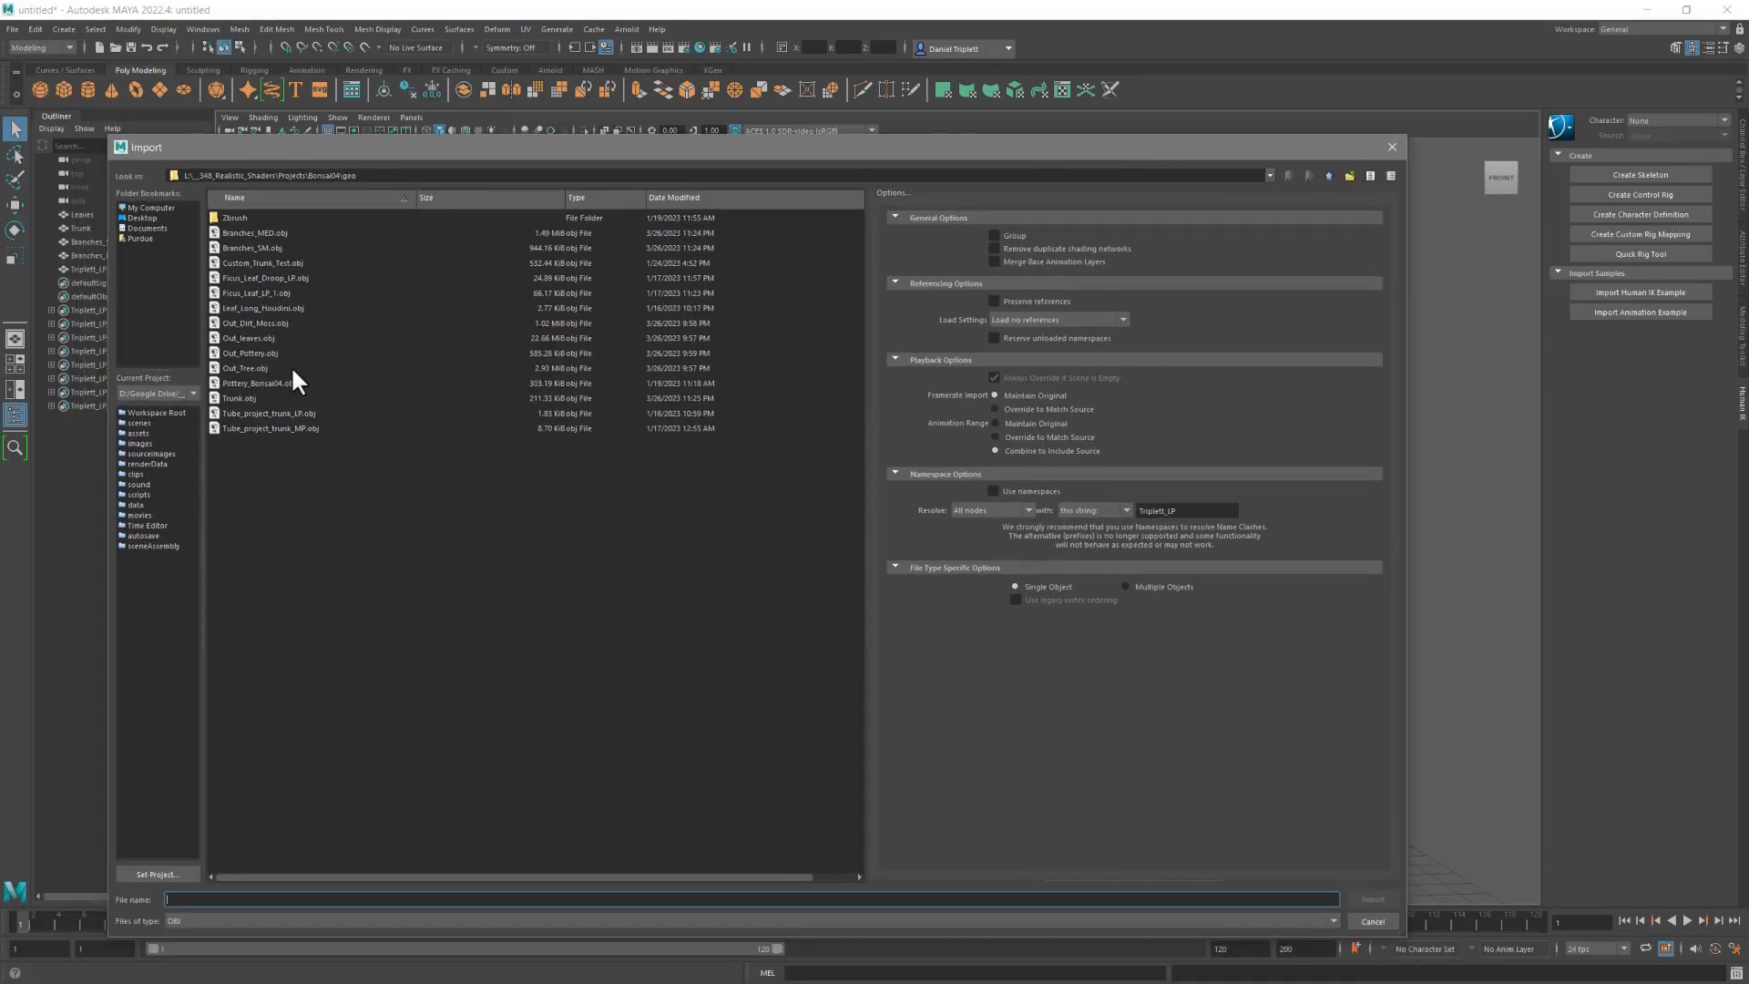
pyautogui.doubleClick(242, 320)
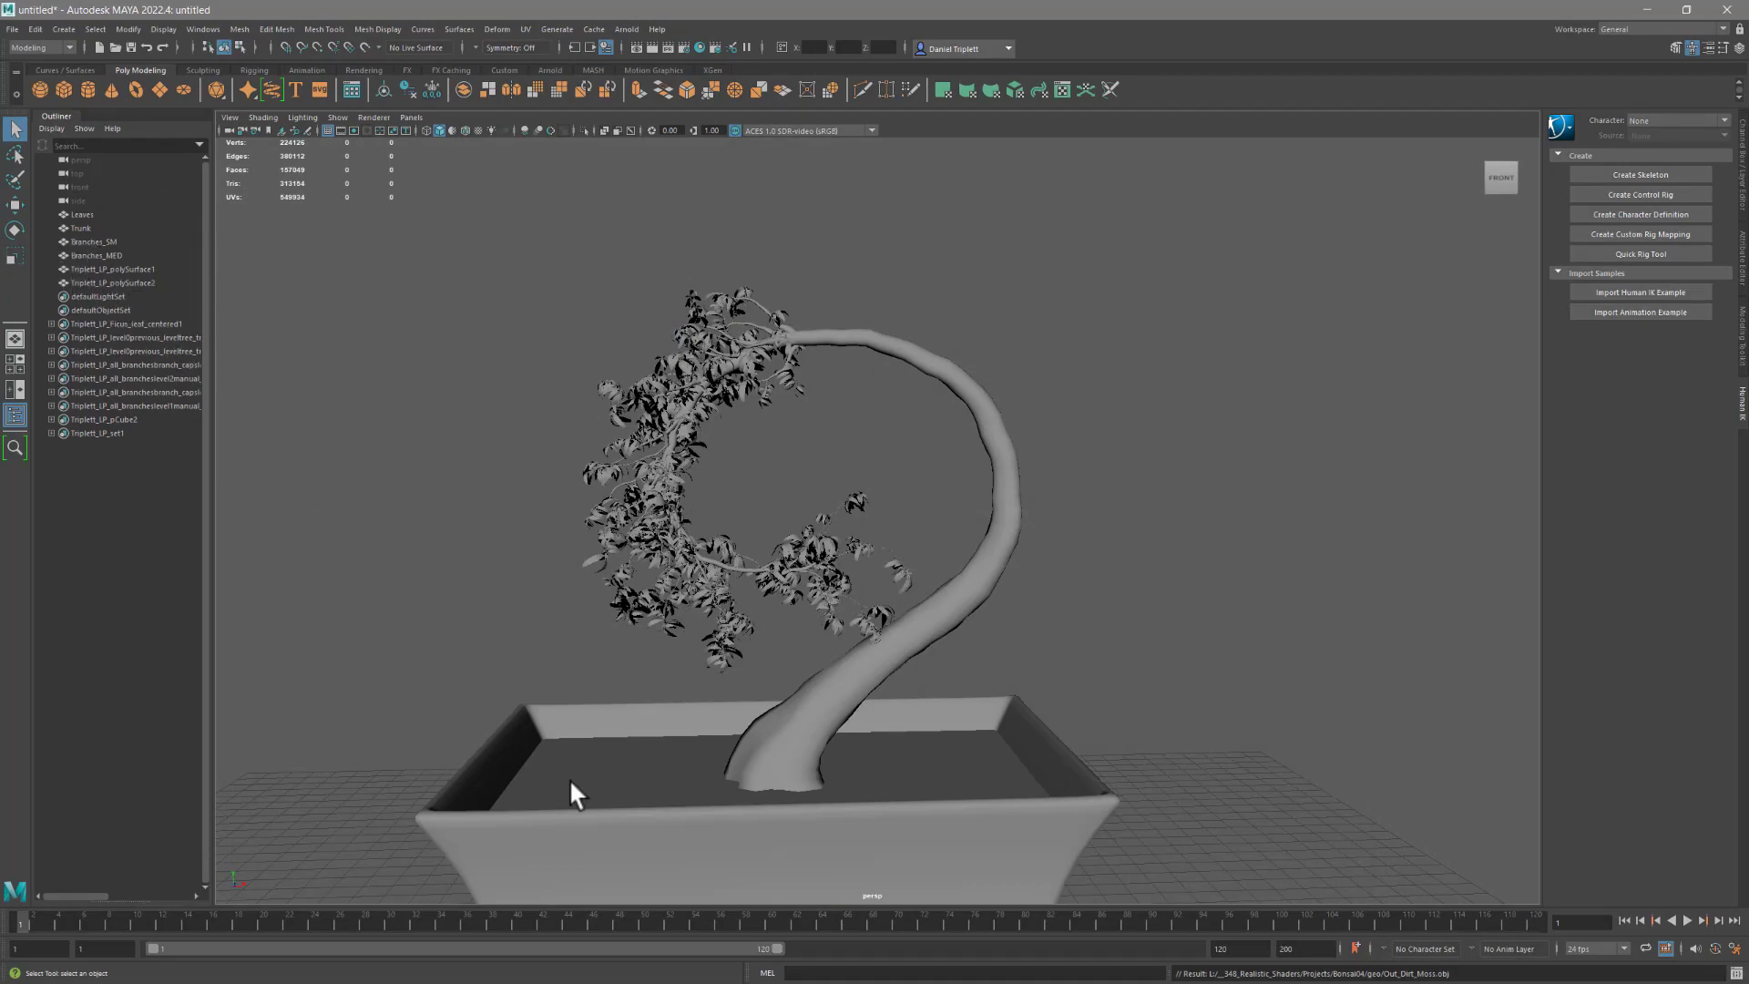
# Step: Select the imported pot mesh around the trunk's base and rename it Pottery
pyautogui.click(560, 851)
pyautogui.doubleClick(108, 269)
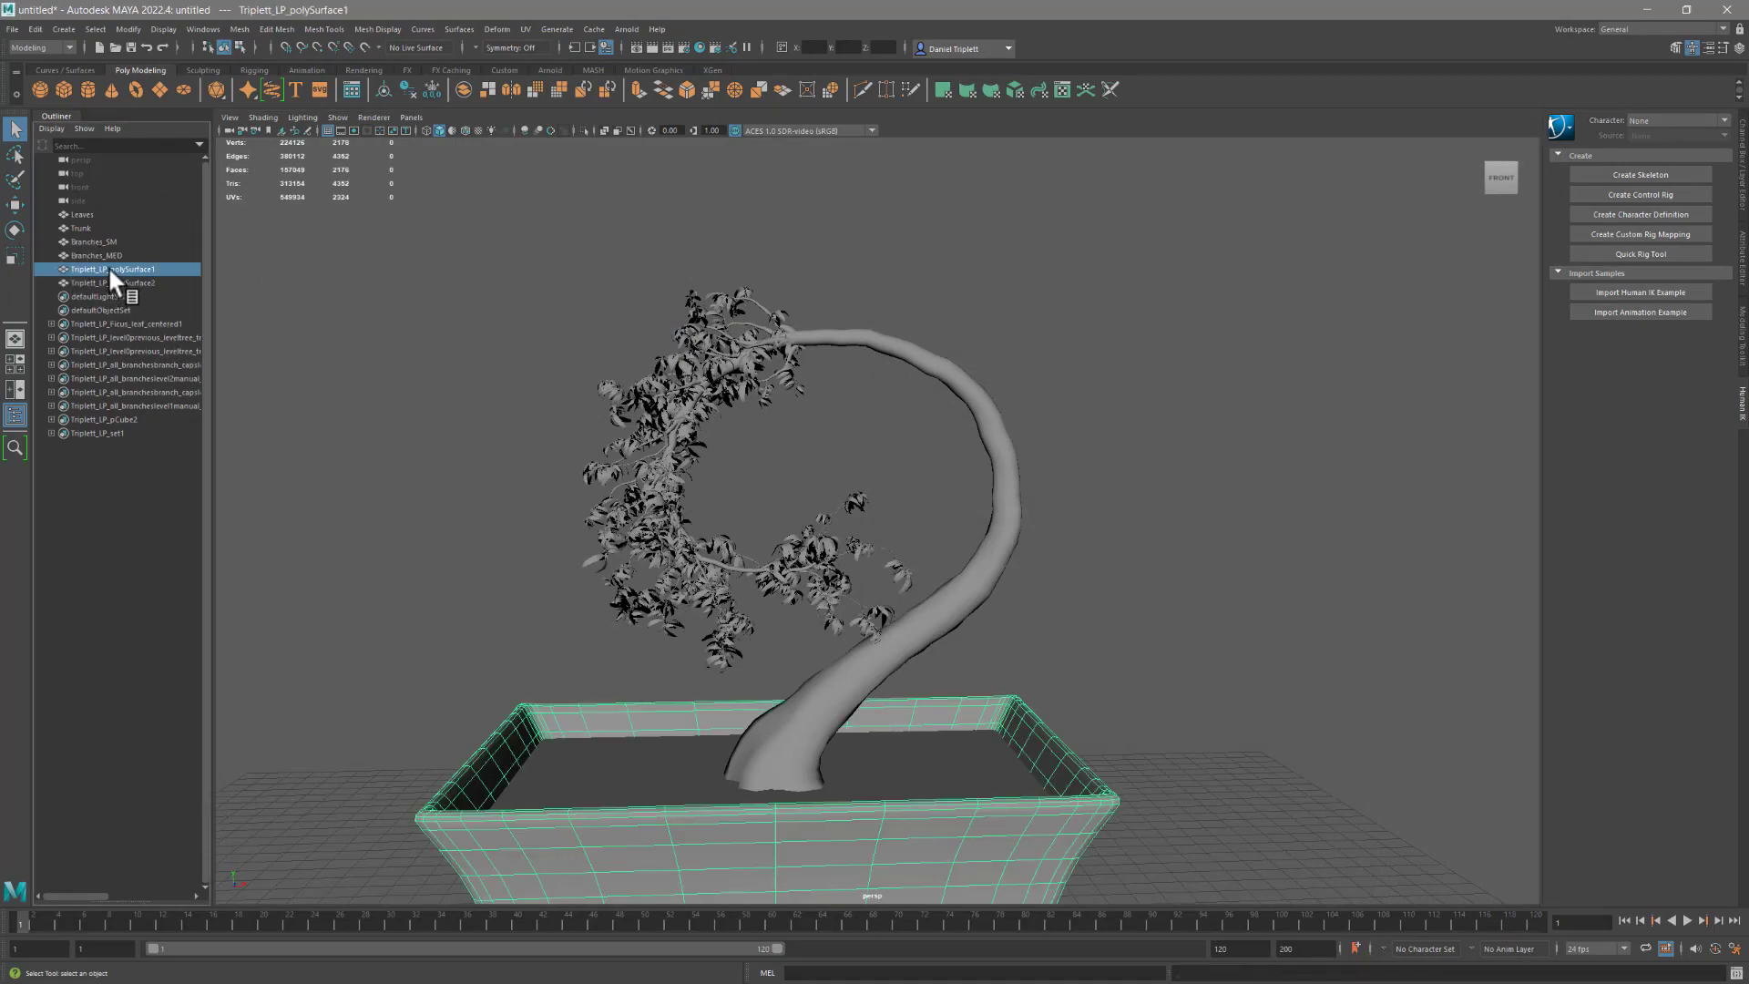
pyautogui.write('Pottery')
pyautogui.press('Return')
# Step: Rename the imported soil surface inside the pot Dirt_Moss
pyautogui.doubleClick(135, 283)
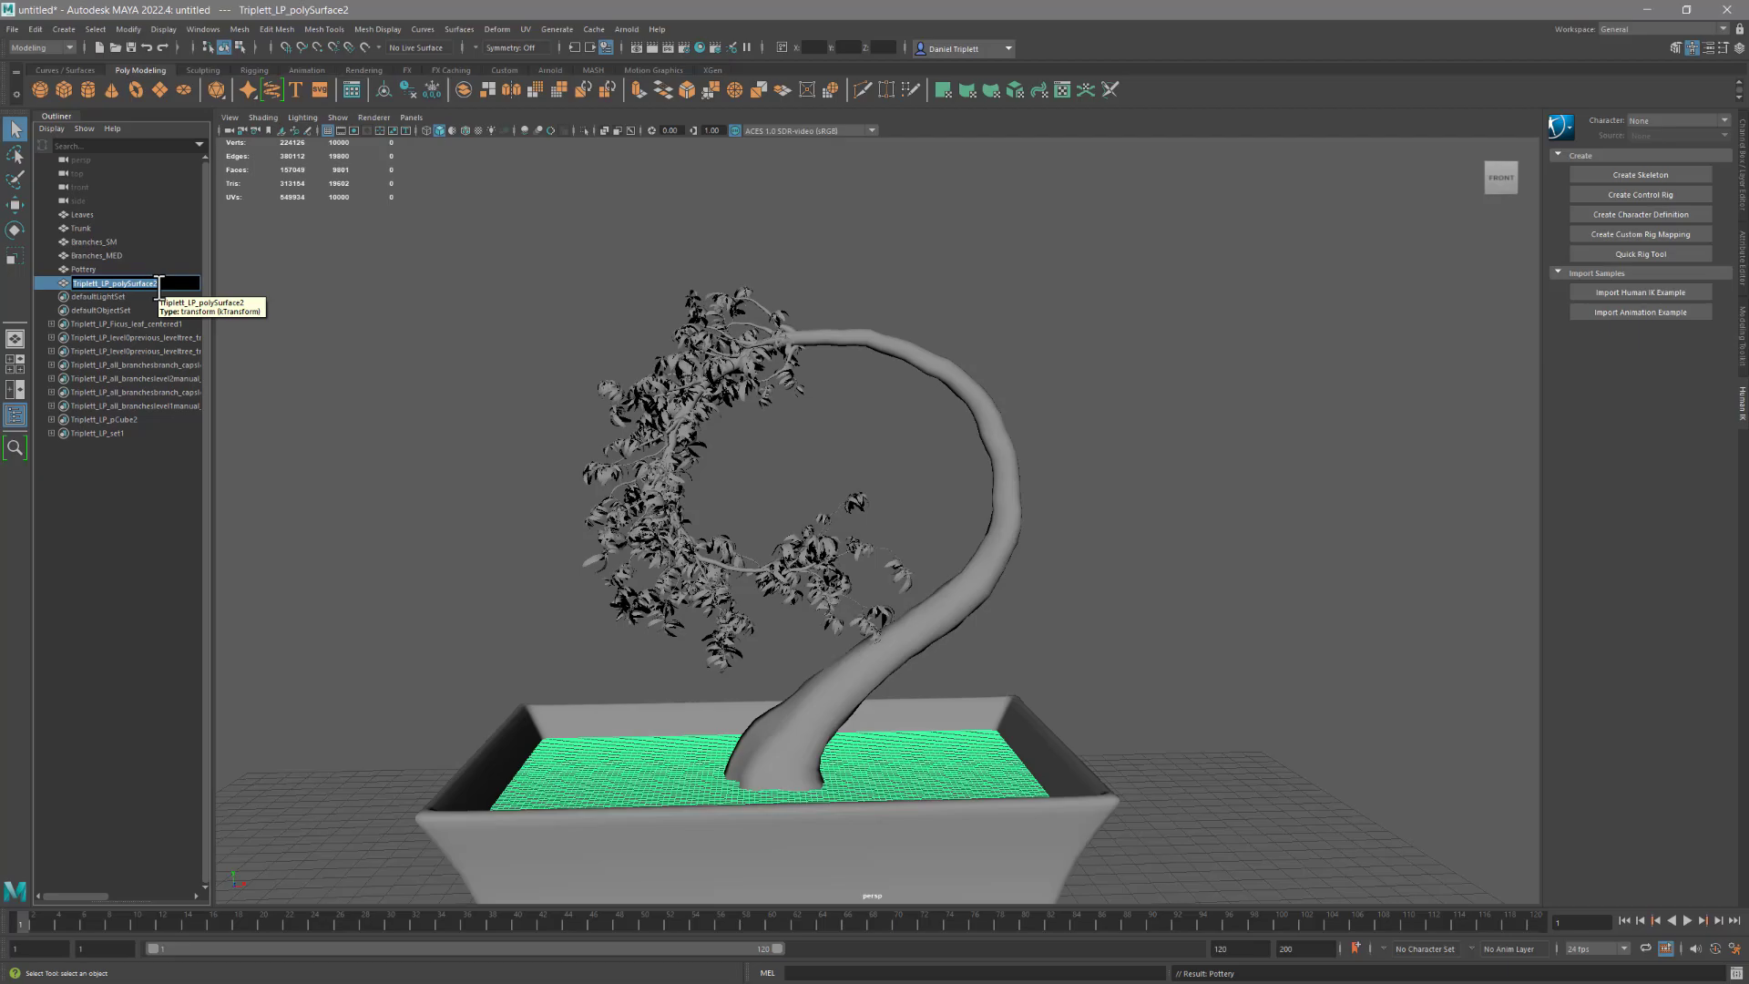
pyautogui.write('Dirt_Moss')
pyautogui.press('Return')
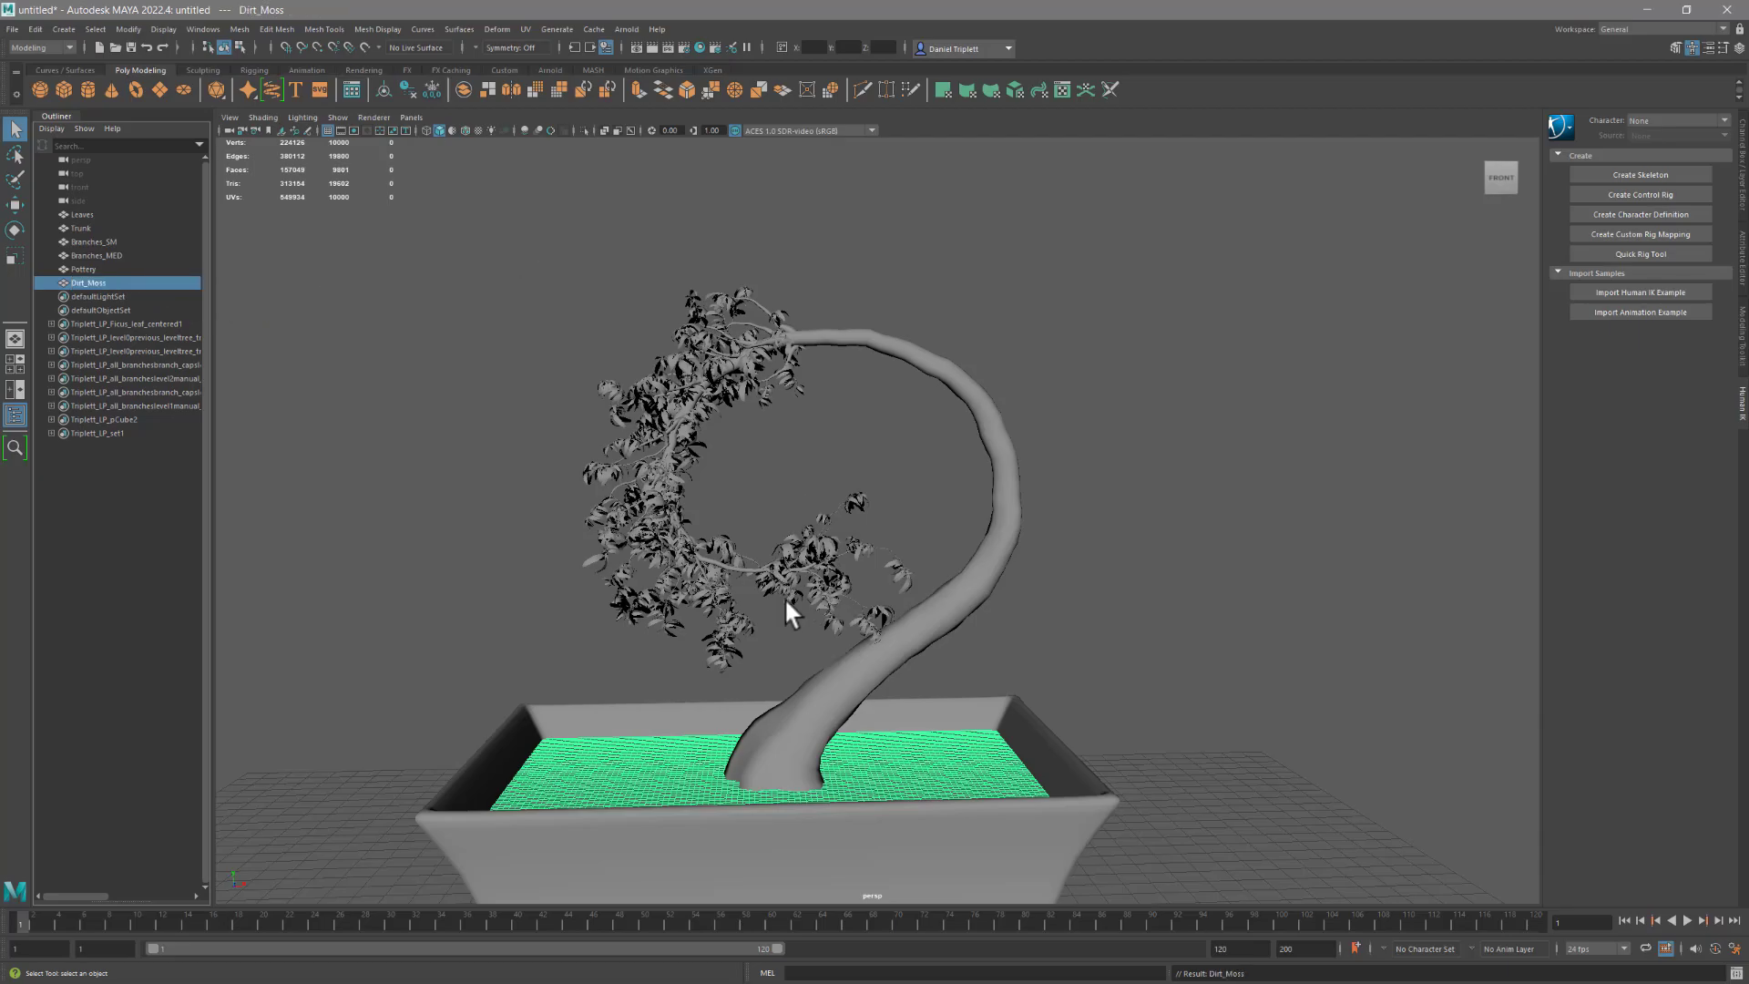
pyautogui.keyDown('alt'); pyautogui.moveTo(786, 602); pyautogui.dragTo(849, 528); pyautogui.keyUp('alt')
pyautogui.keyDown('alt'); pyautogui.moveTo(849, 528); pyautogui.dragTo(876, 574, button='middle'); pyautogui.keyUp('alt')
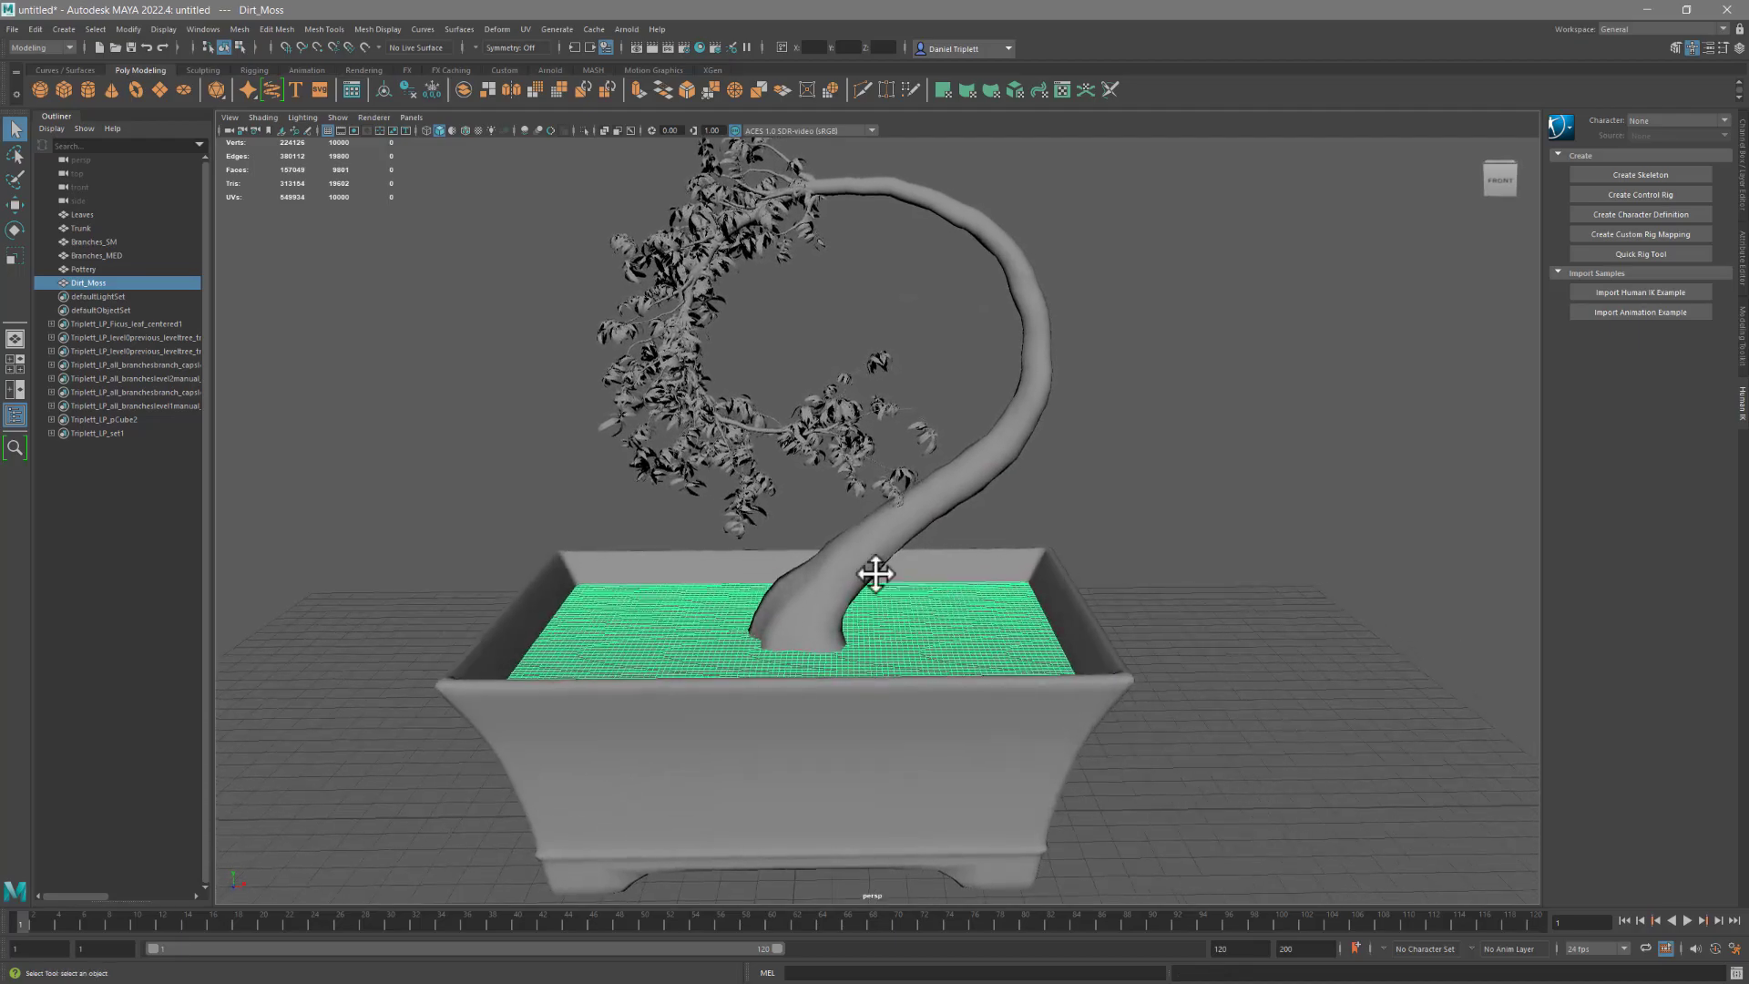
pyautogui.keyDown('alt'); pyautogui.moveTo(875, 574); pyautogui.dragTo(887, 620); pyautogui.keyUp('alt')
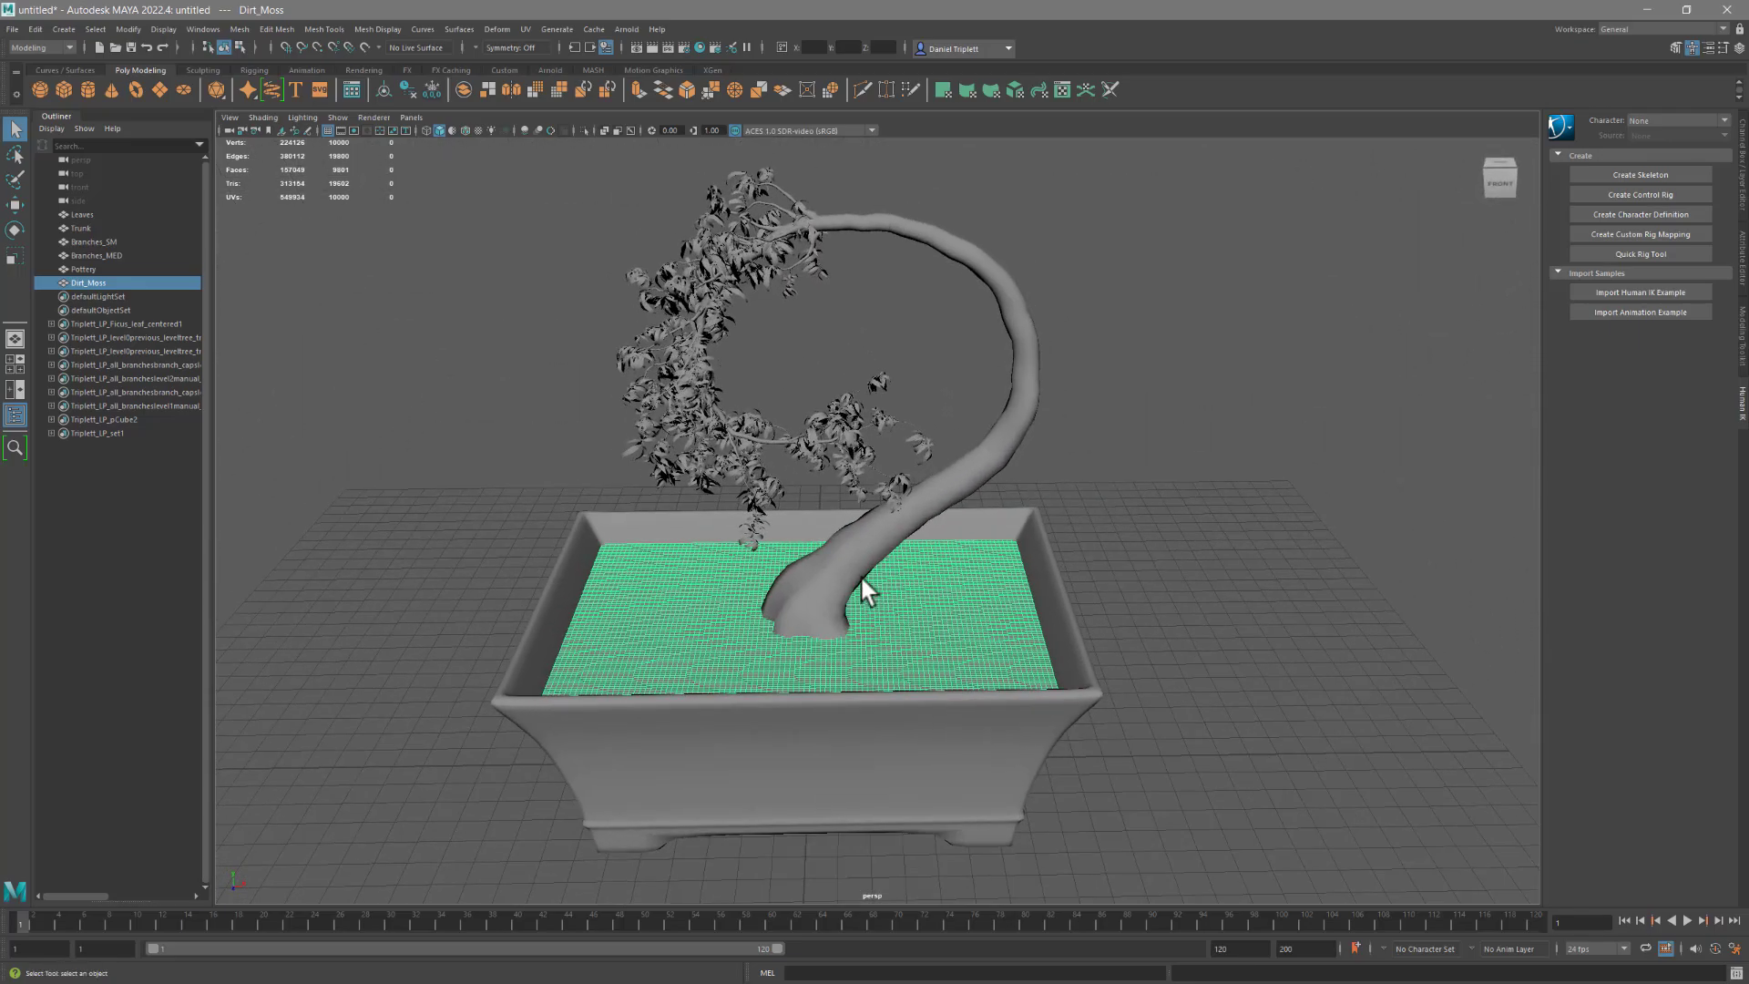
pyautogui.keyDown('alt'); pyautogui.moveTo(856, 551); pyautogui.dragTo(754, 626); pyautogui.keyUp('alt')
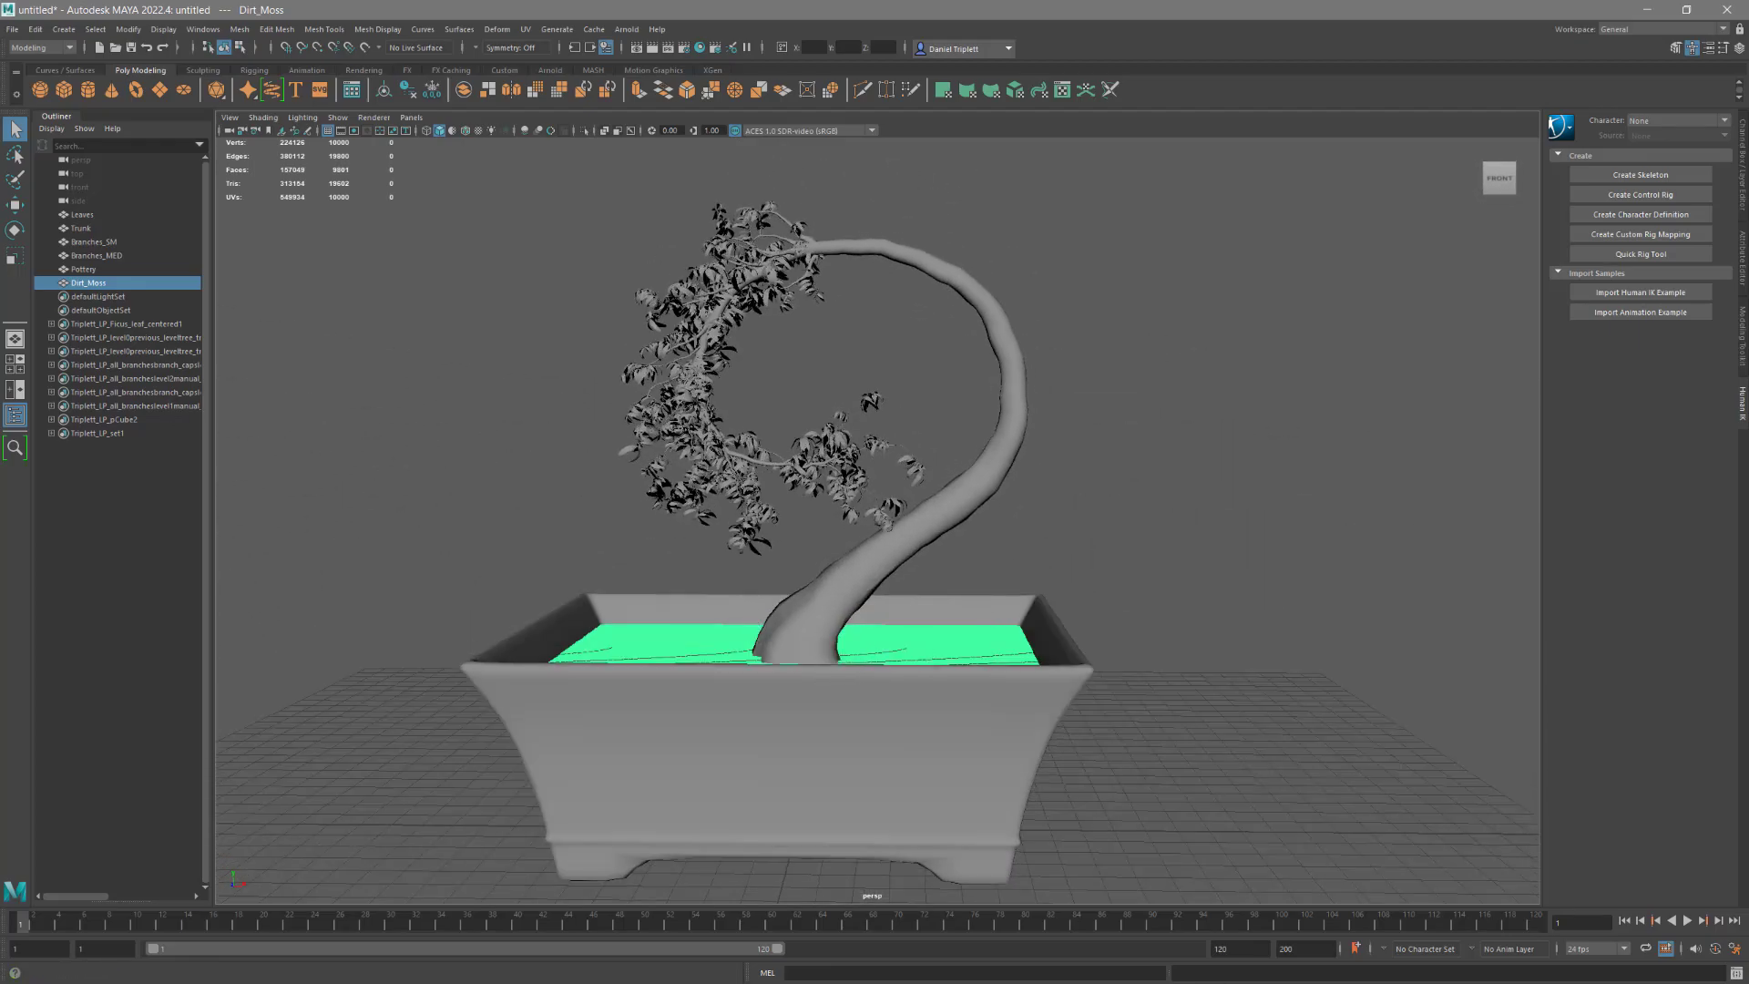